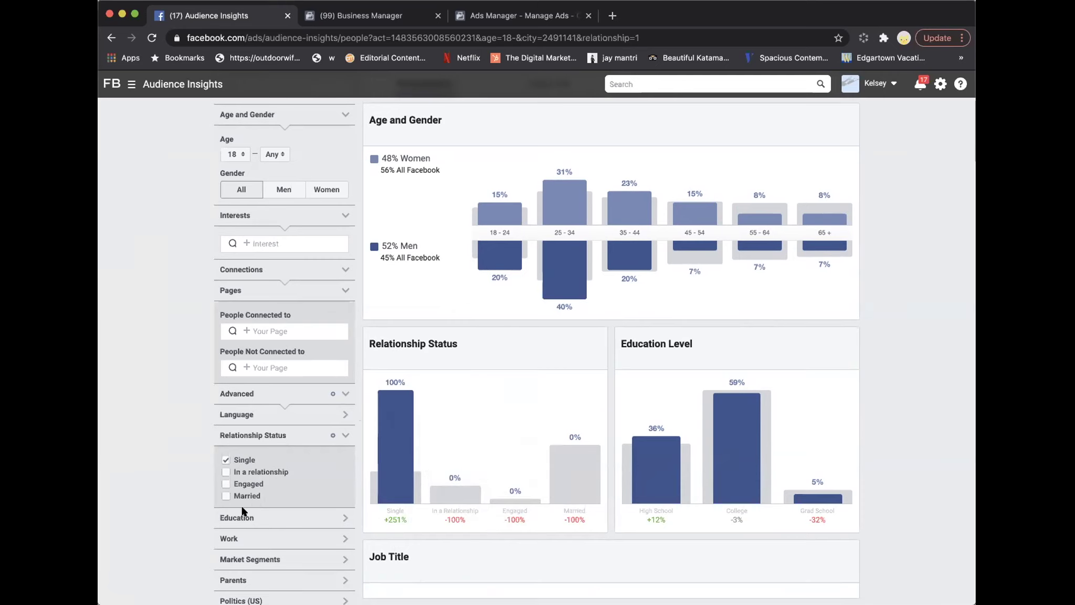
- Leave the current audience page, discarding unsaved changes, and return to it to reload the insights
{"action": "scroll", "coordinate": [248, 423], "scroll_direction": "down", "scroll_amount": 1}
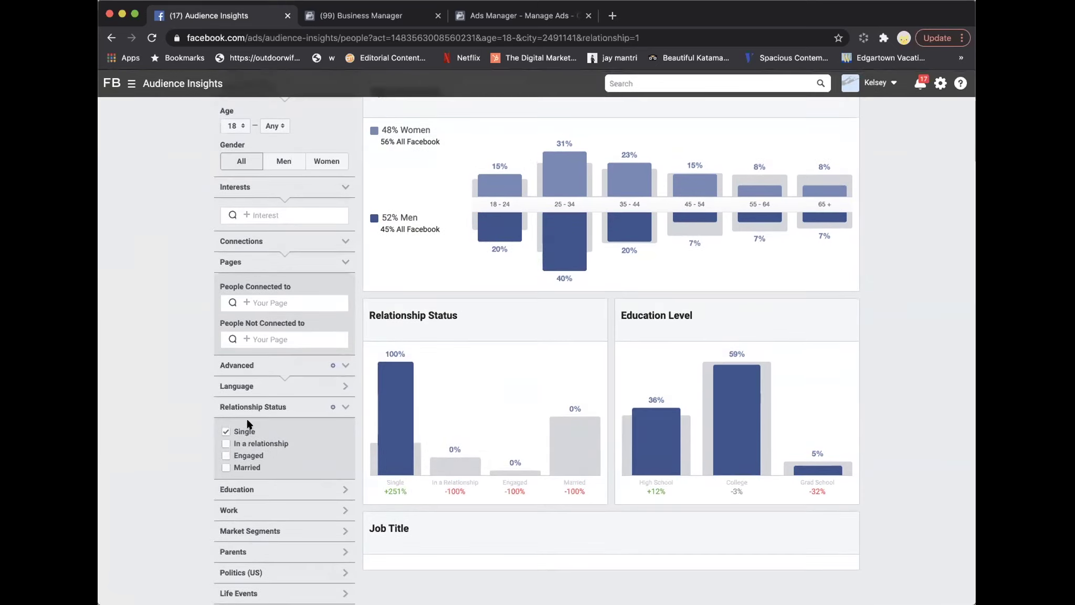
{"action": "scroll", "coordinate": [249, 423], "scroll_direction": "up", "scroll_amount": 5}
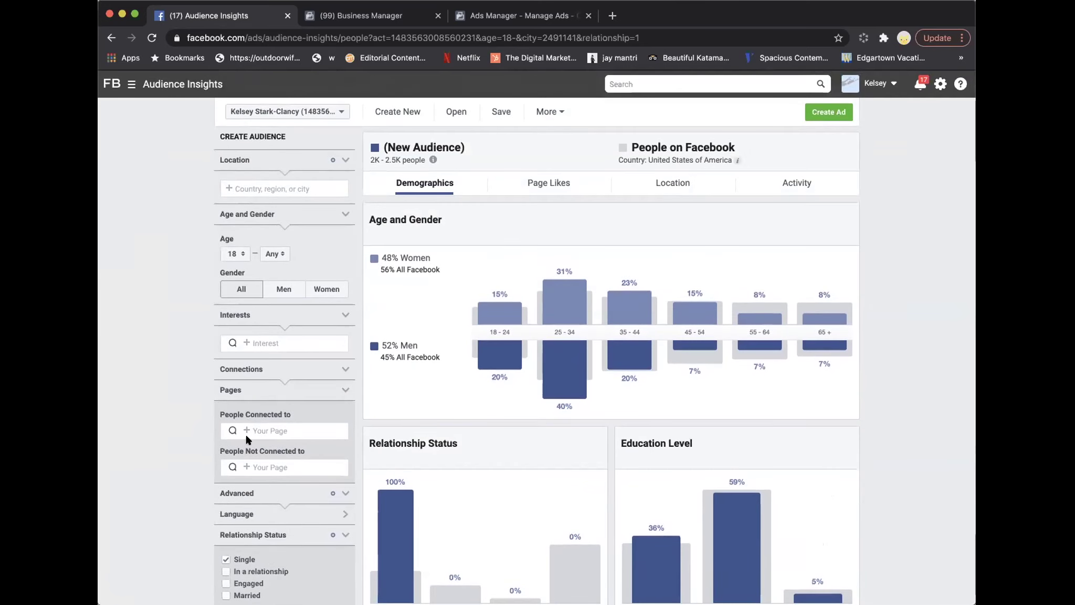
{"action": "left_click", "coordinate": [111, 37]}
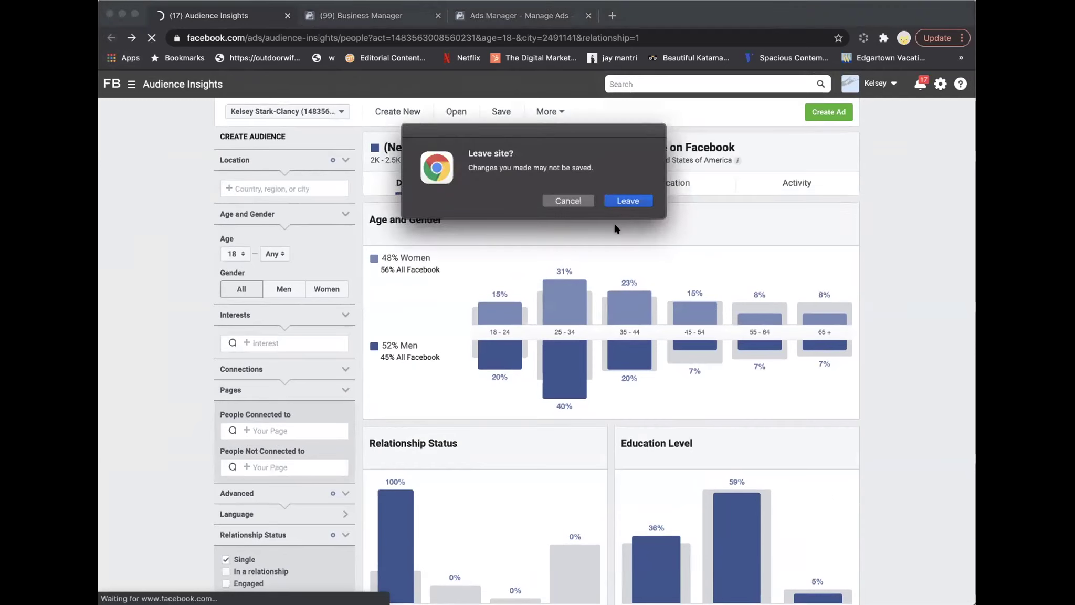
{"action": "left_click", "coordinate": [630, 204]}
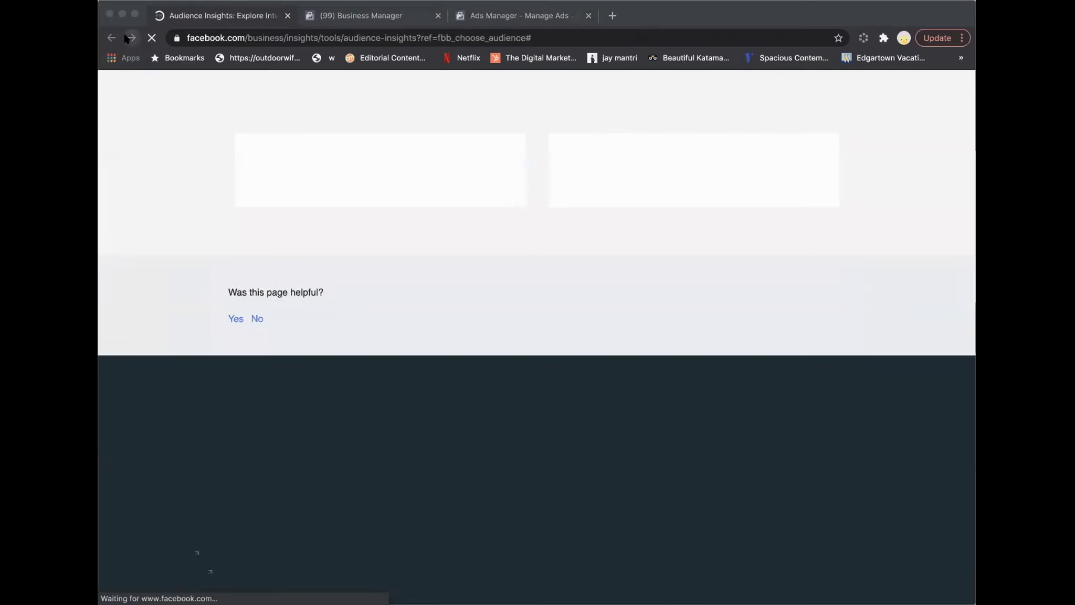
{"action": "left_click", "coordinate": [130, 38]}
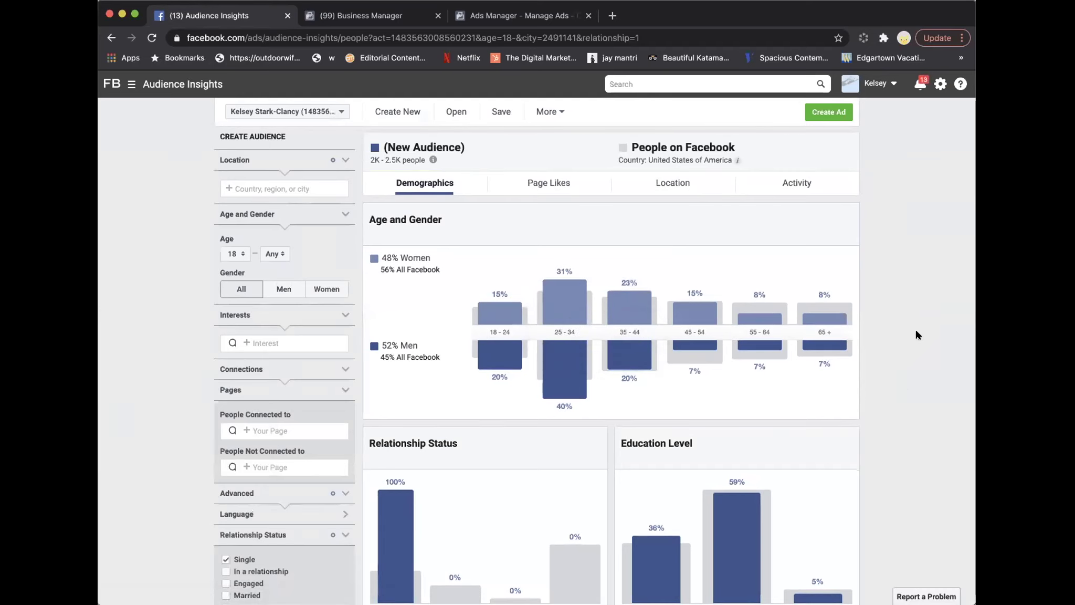
- Remove the Single relationship status filter through its chart bar and review the audience's demographic charts
{"action": "scroll", "coordinate": [630, 472], "scroll_direction": "down", "scroll_amount": 5}
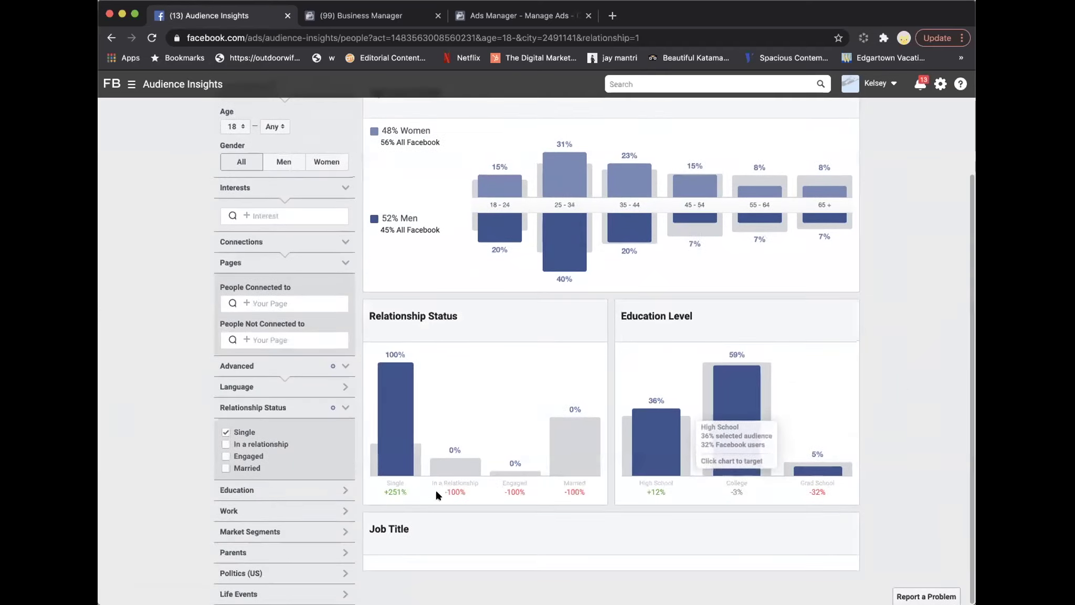
{"action": "left_click", "coordinate": [395, 456]}
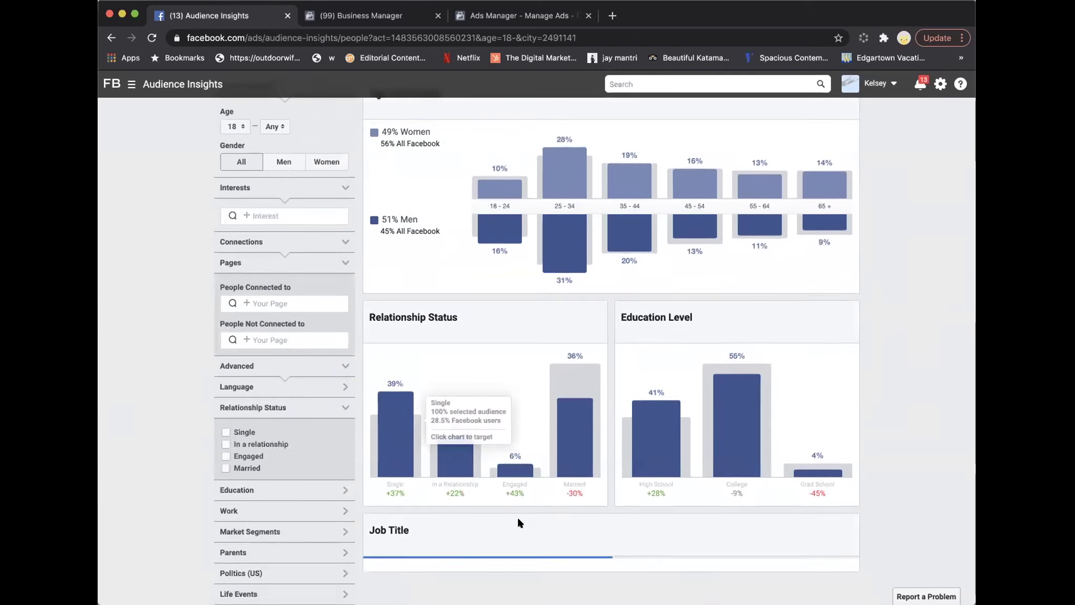
{"action": "scroll", "coordinate": [551, 488], "scroll_direction": "up", "scroll_amount": 2}
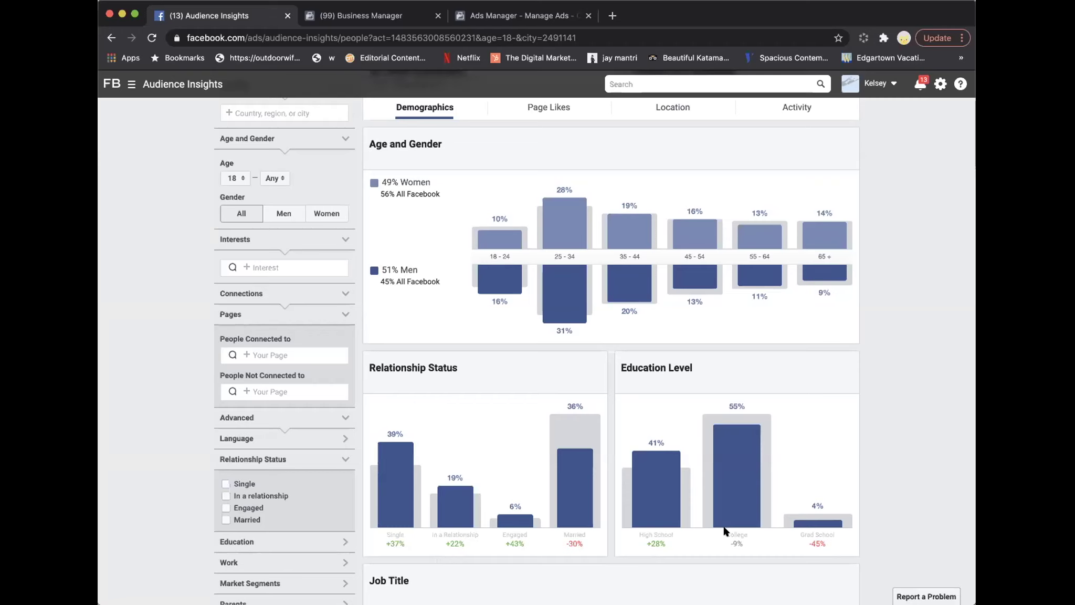
{"action": "scroll", "coordinate": [929, 392], "scroll_direction": "down", "scroll_amount": 2}
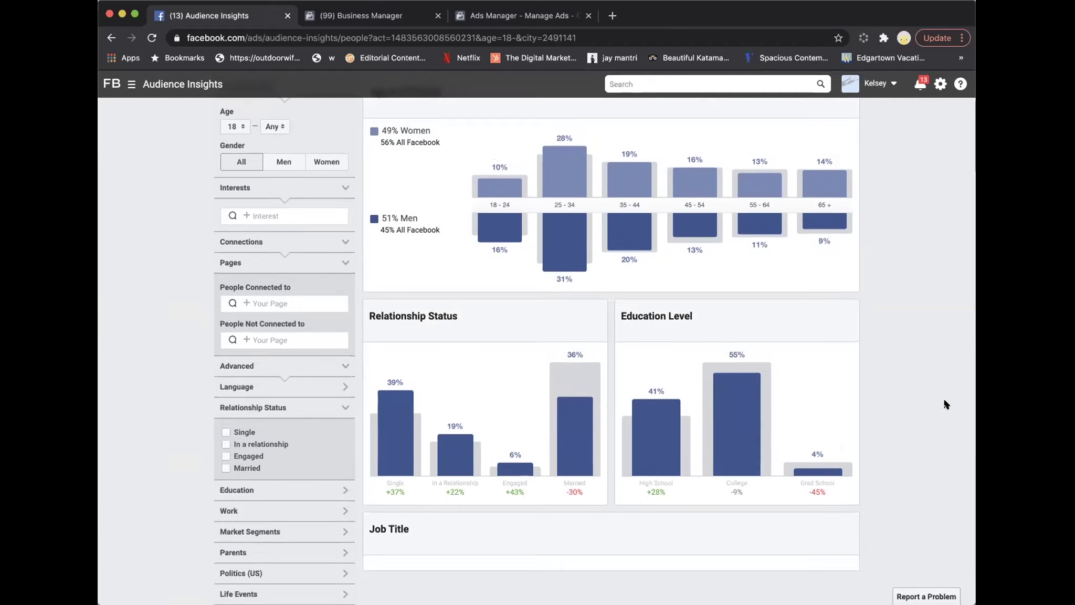
{"action": "scroll", "coordinate": [932, 407], "scroll_direction": "up", "scroll_amount": 5}
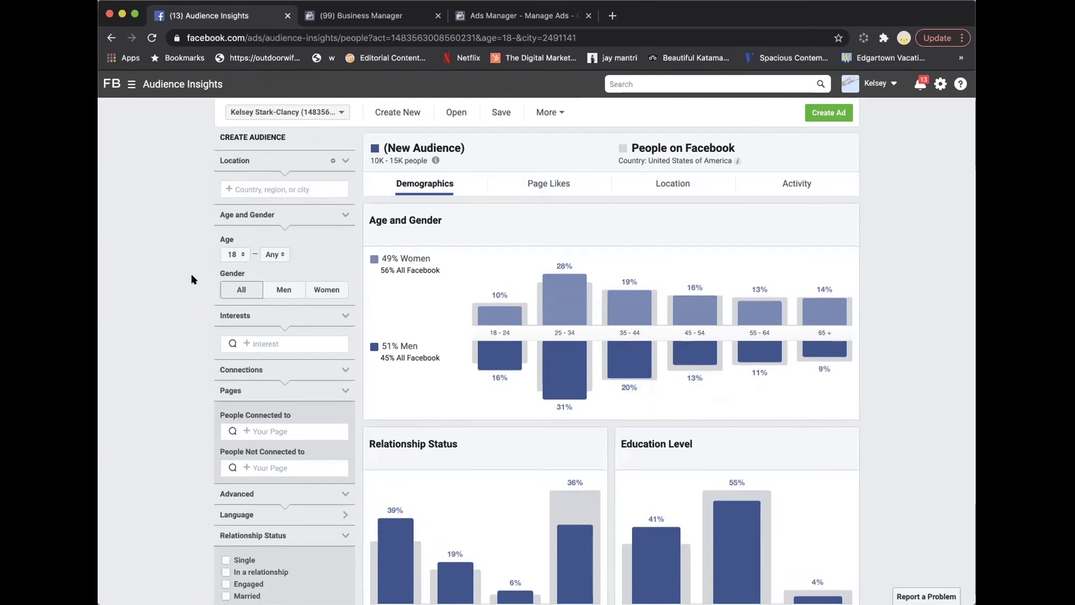
- Set the audience's age range to 30 to 50
{"action": "left_click", "coordinate": [231, 255]}
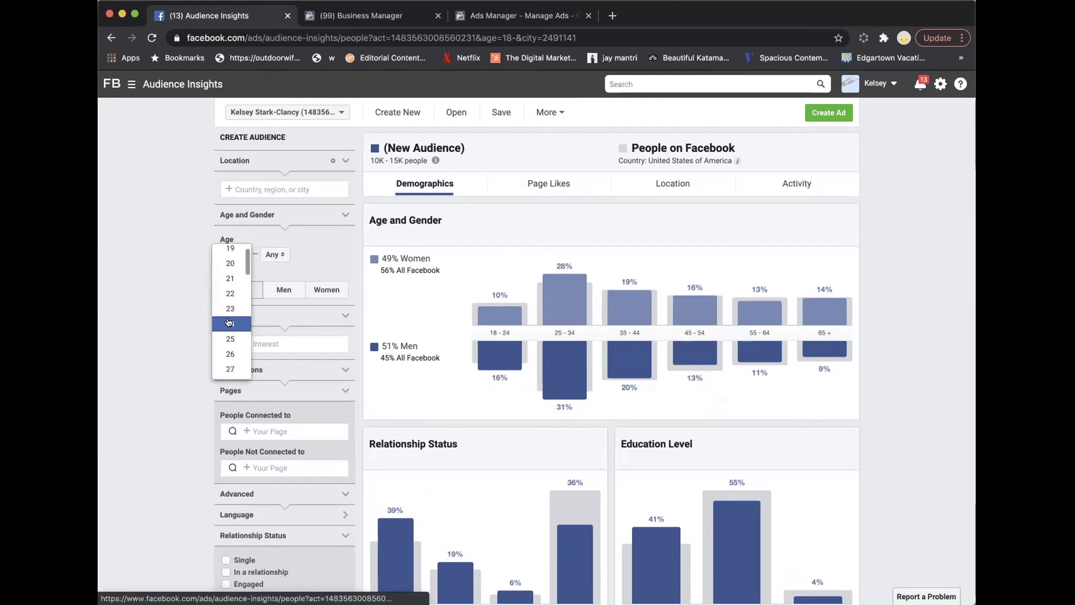
{"action": "scroll", "coordinate": [229, 322], "scroll_direction": "down", "scroll_amount": 4}
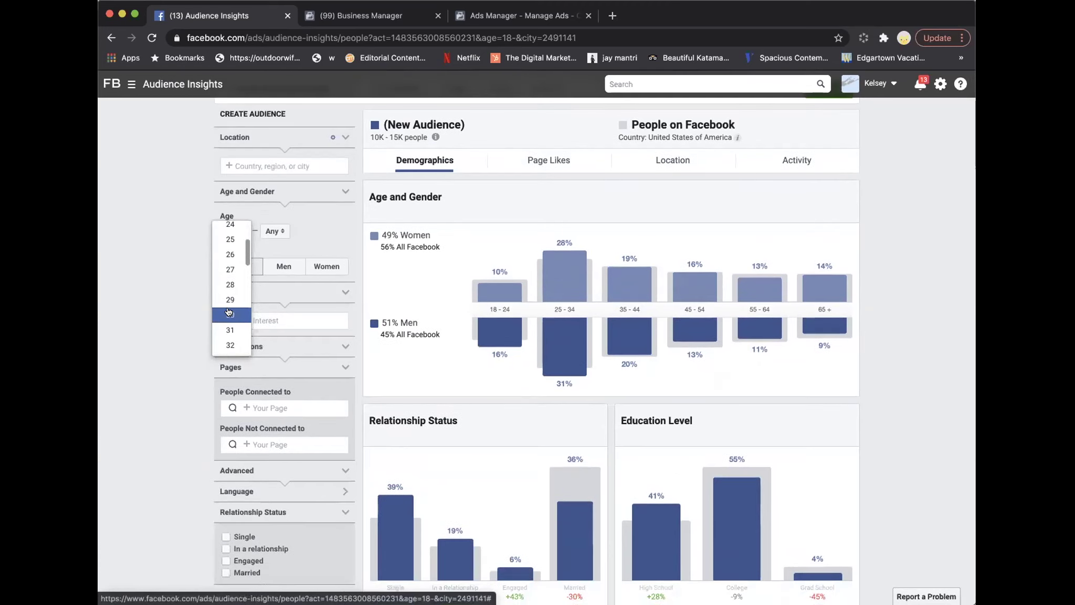
{"action": "left_click", "coordinate": [229, 313]}
{"action": "left_click", "coordinate": [274, 230]}
{"action": "scroll", "coordinate": [267, 310], "scroll_direction": "down", "scroll_amount": 3}
{"action": "scroll", "coordinate": [273, 312], "scroll_direction": "down", "scroll_amount": 2}
{"action": "scroll", "coordinate": [273, 312], "scroll_direction": "down", "scroll_amount": 5}
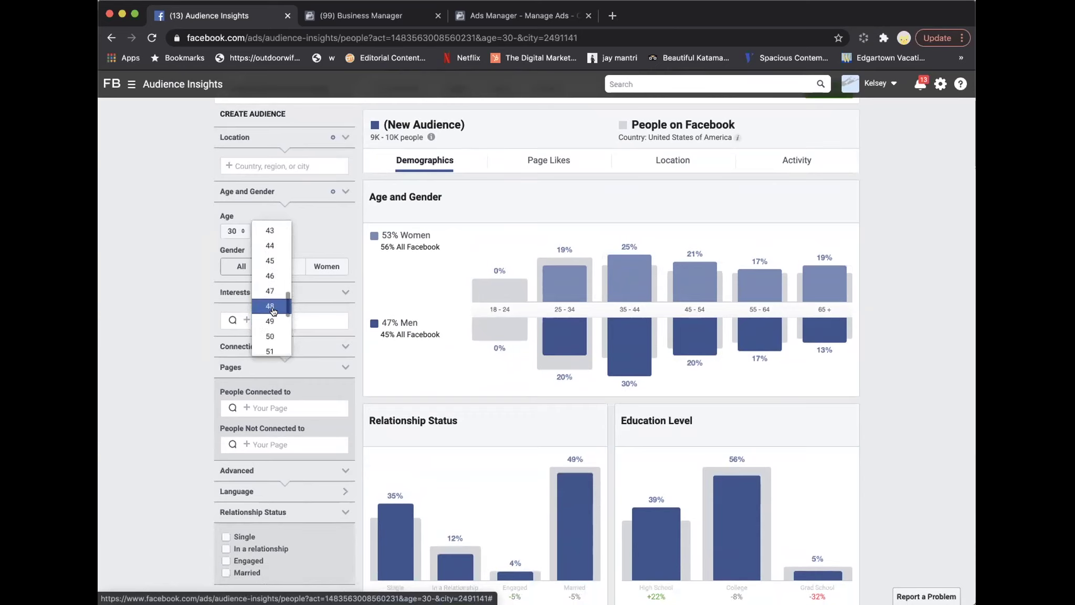
{"action": "left_click", "coordinate": [270, 336]}
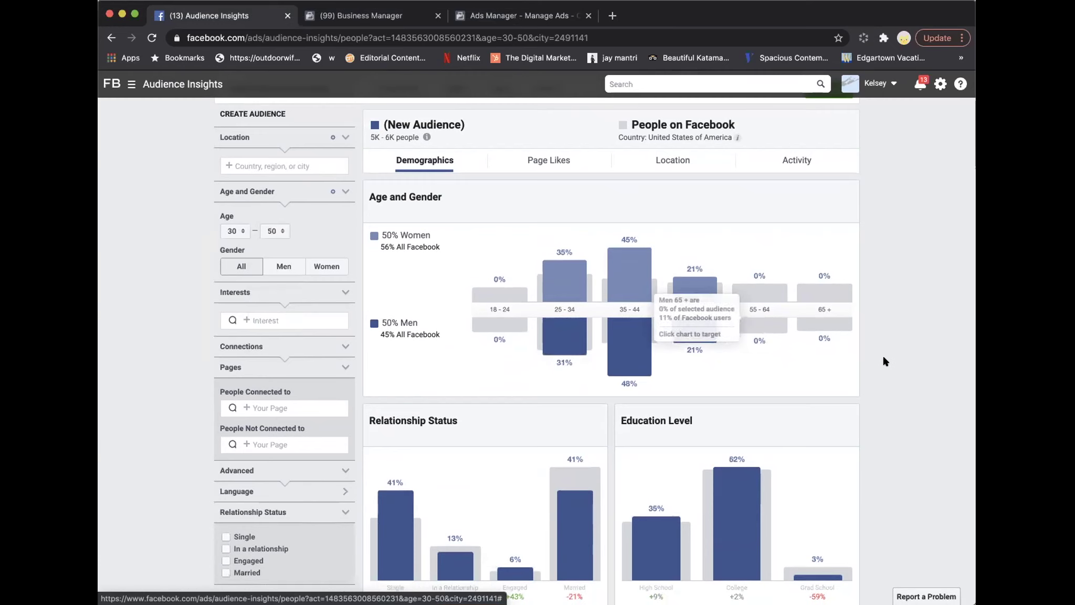
{"action": "scroll", "coordinate": [929, 320], "scroll_direction": "up", "scroll_amount": 1}
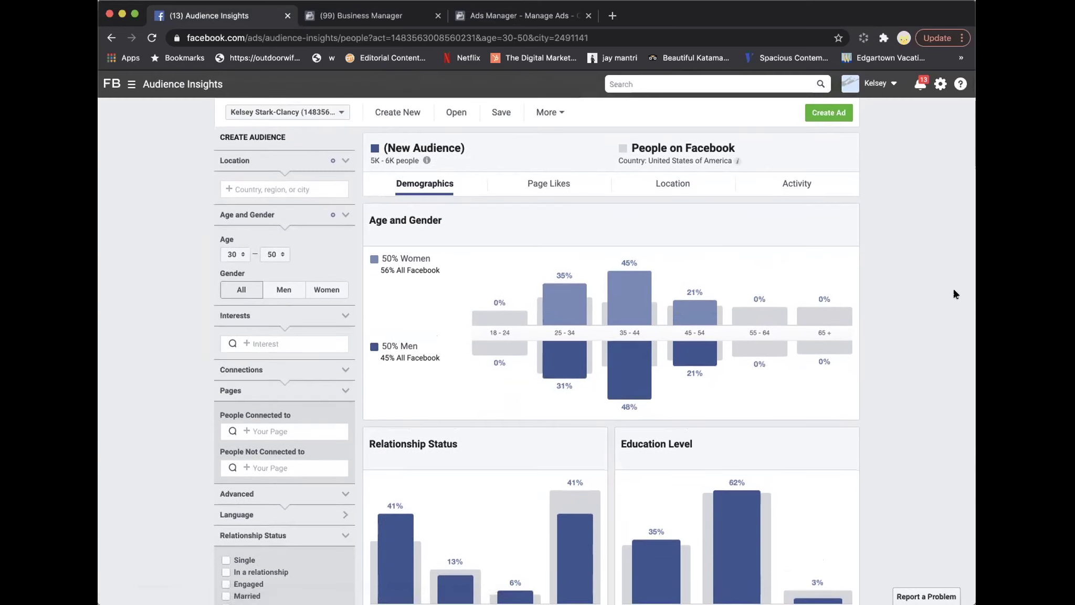
- Filter the audience's education to College and Grad School, and collapse the relationship status and education filters
{"action": "scroll", "coordinate": [944, 291], "scroll_direction": "down", "scroll_amount": 5}
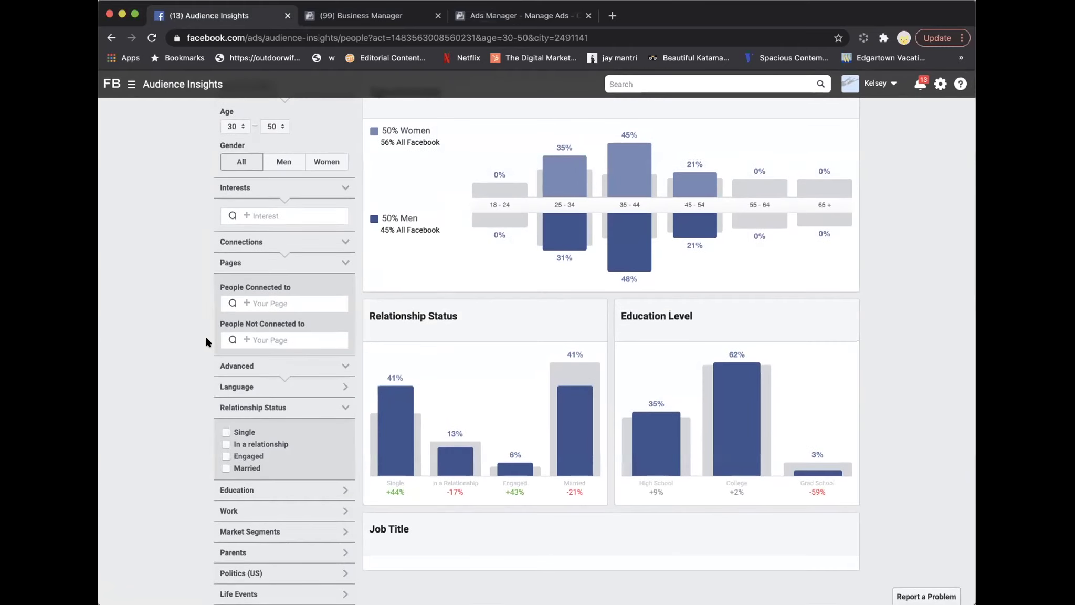
{"action": "scroll", "coordinate": [189, 322], "scroll_direction": "down", "scroll_amount": 1}
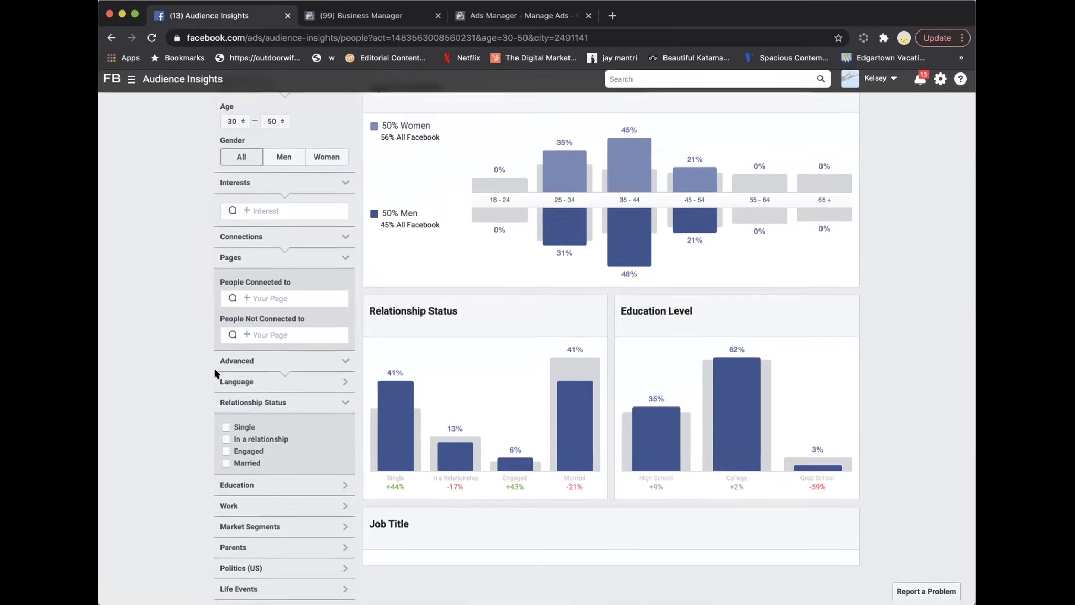
{"action": "left_click", "coordinate": [306, 513]}
{"action": "left_click", "coordinate": [306, 512]}
{"action": "left_click", "coordinate": [273, 490]}
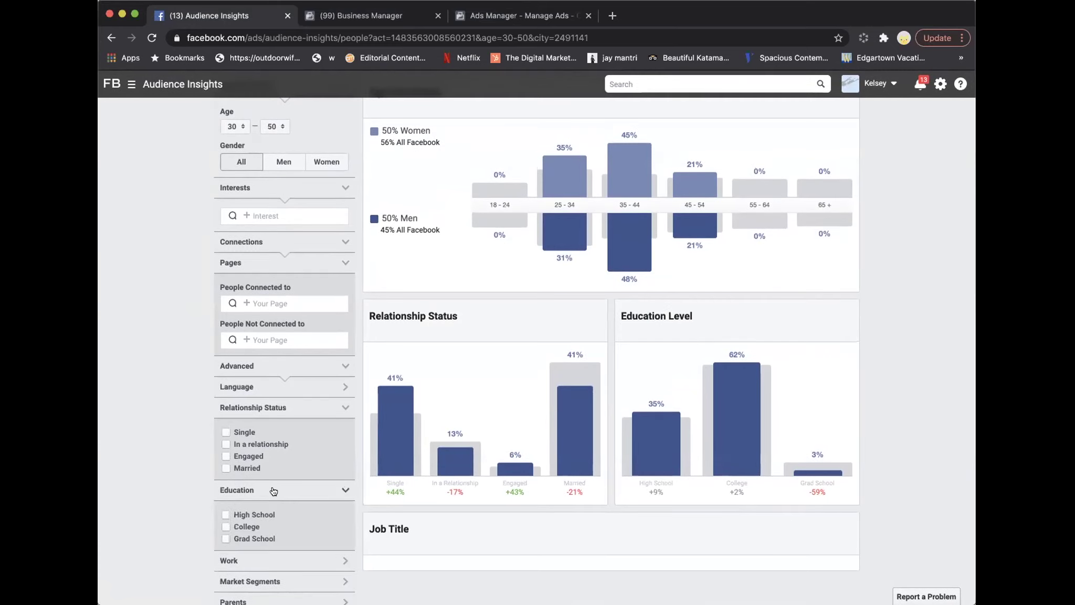
{"action": "left_click", "coordinate": [226, 526]}
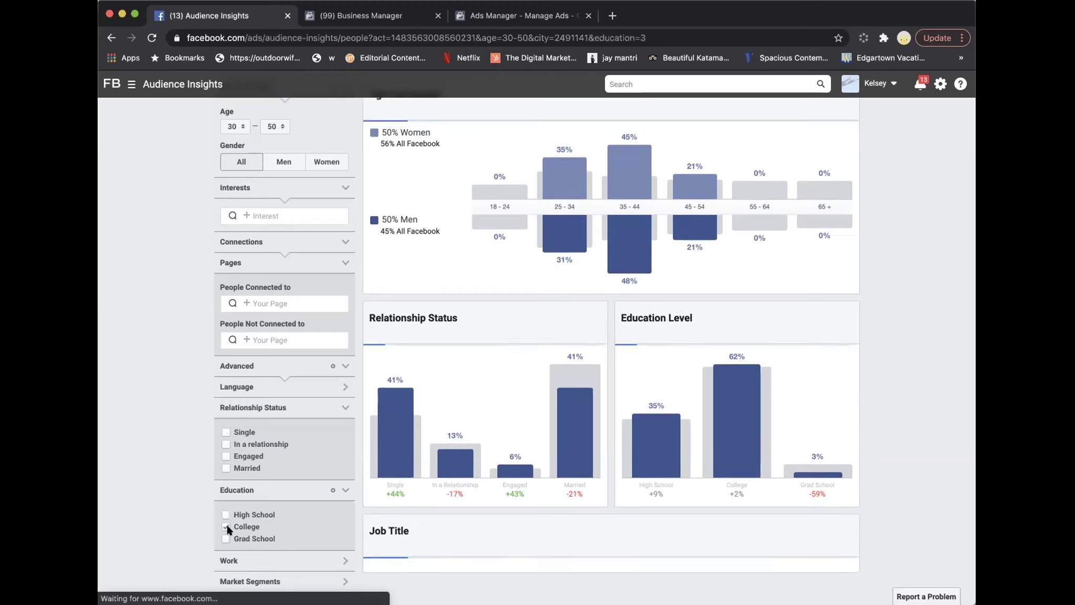
{"action": "left_click", "coordinate": [225, 538]}
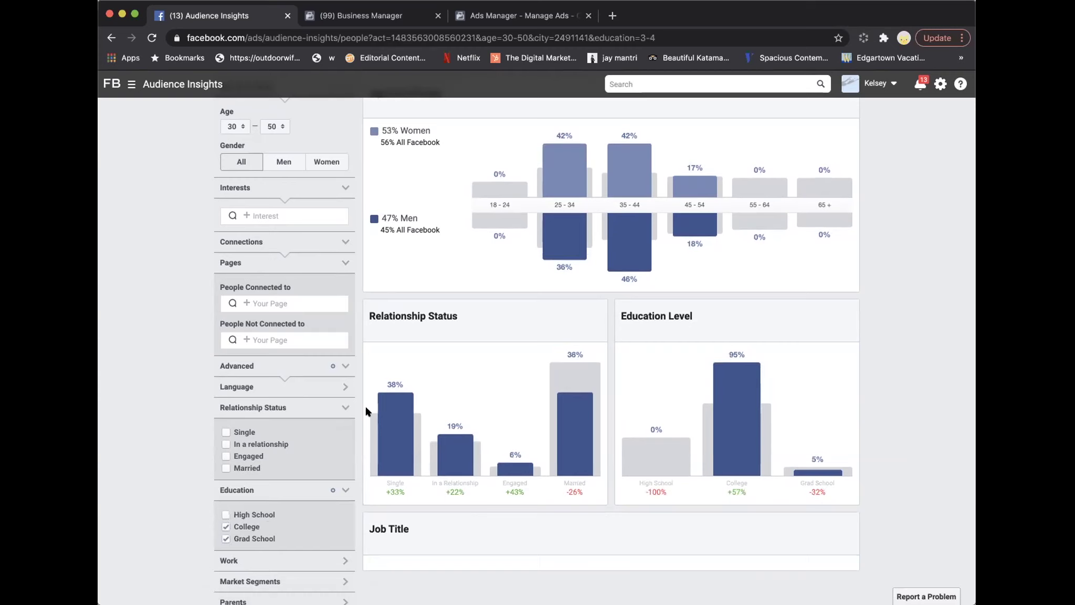
{"action": "left_click", "coordinate": [342, 408]}
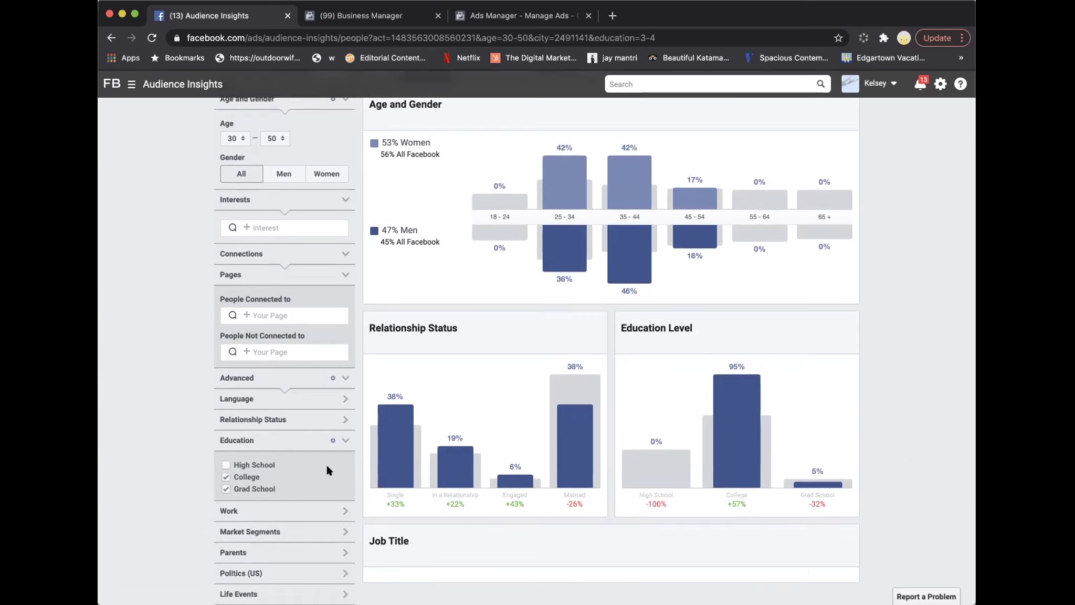
{"action": "left_click", "coordinate": [342, 441]}
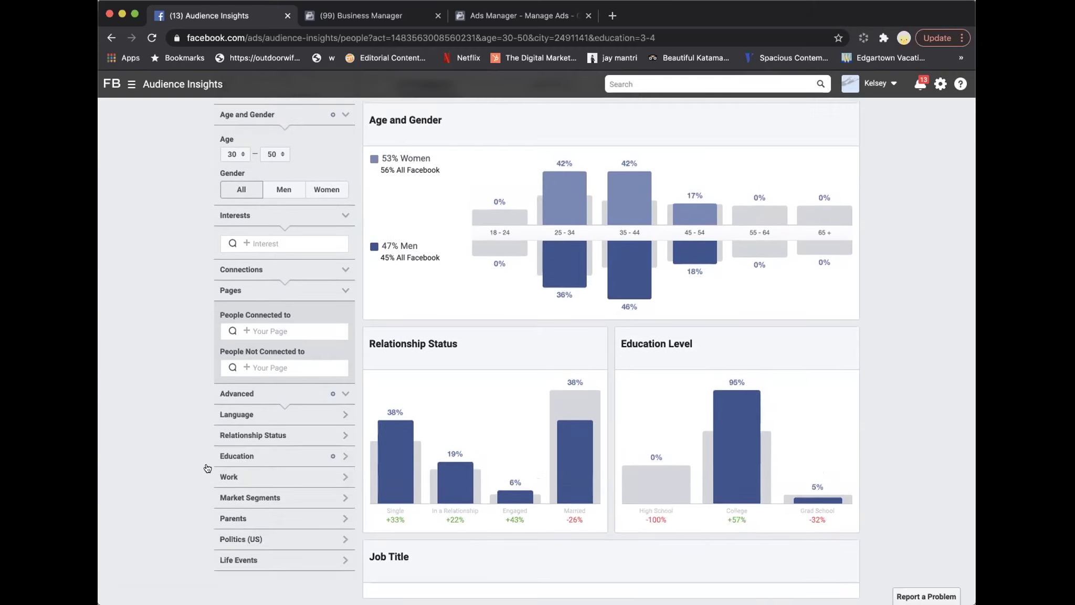
- Try the job titles "ceo" and "plumber" in the work filter, clearing each entry
{"action": "left_click", "coordinate": [262, 478]}
{"action": "left_click", "coordinate": [266, 505]}
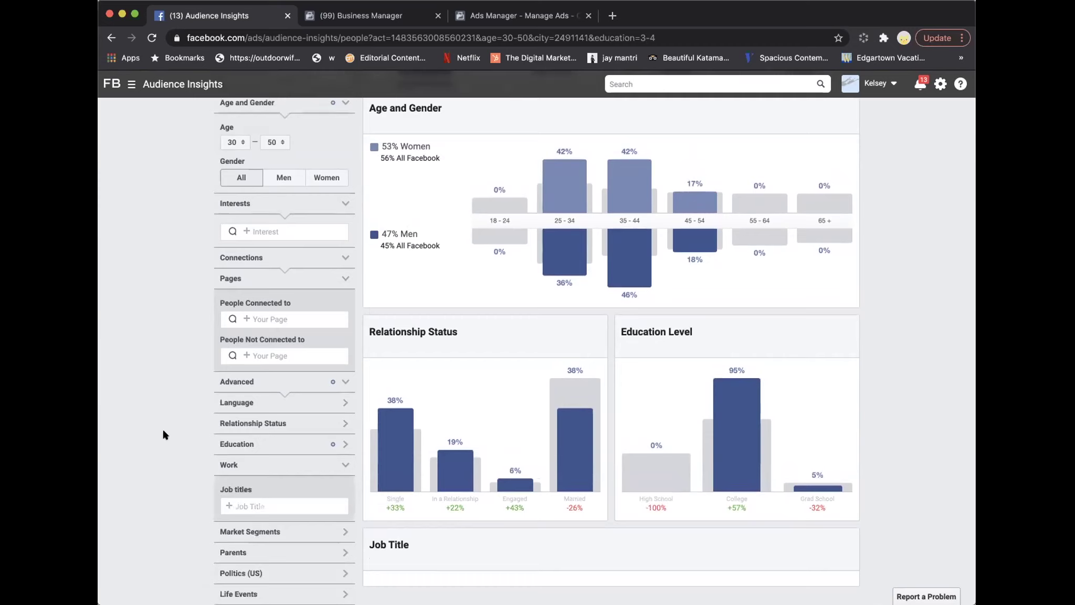
{"action": "type", "text": "ceo"}
{"action": "key", "text": "BackSpace"}
{"action": "key", "text": "BackSpace"}
{"action": "key", "text": "BackSpace"}
{"action": "type", "text": "plumber"}
{"action": "key", "text": "BackSpace"}
{"action": "key", "text": "BackSpace"}
{"action": "key", "text": "BackSpace"}
{"action": "key", "text": "BackSpace"}
{"action": "key", "text": "BackSpace"}
{"action": "key", "text": "BackSpace"}
{"action": "key", "text": "BackSpace"}
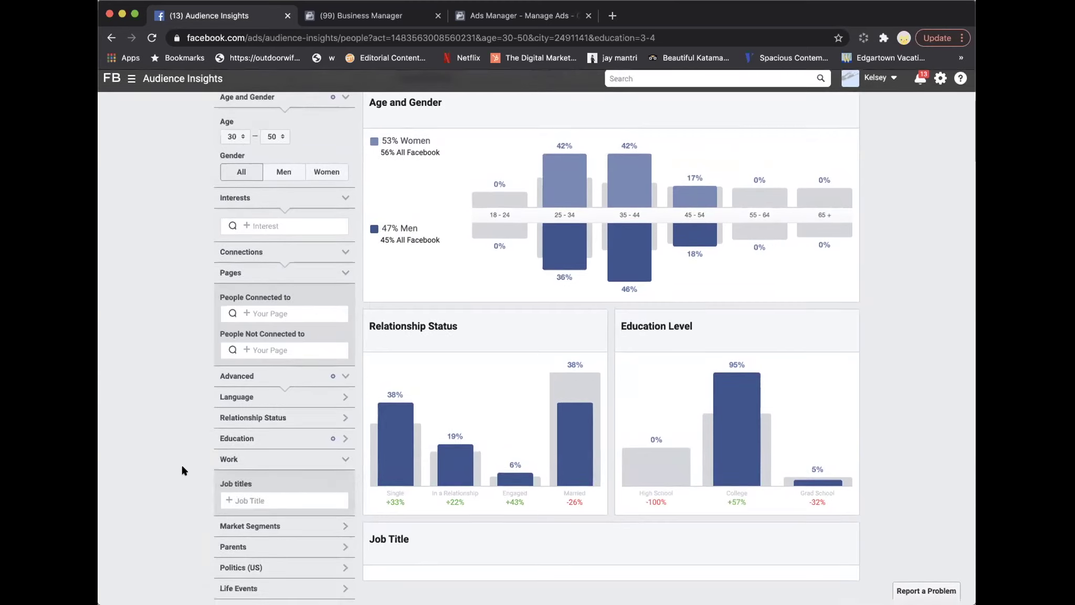
- Look through the US politics targeting options and close them without choosing any
{"action": "left_click", "coordinate": [253, 573]}
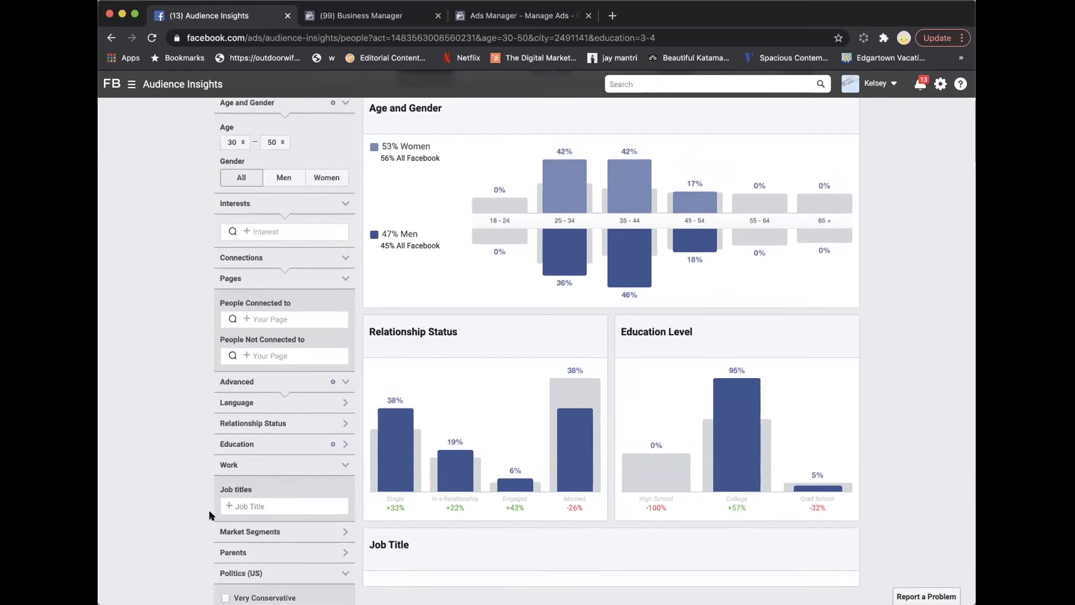
{"action": "scroll", "coordinate": [207, 515], "scroll_direction": "down", "scroll_amount": 3}
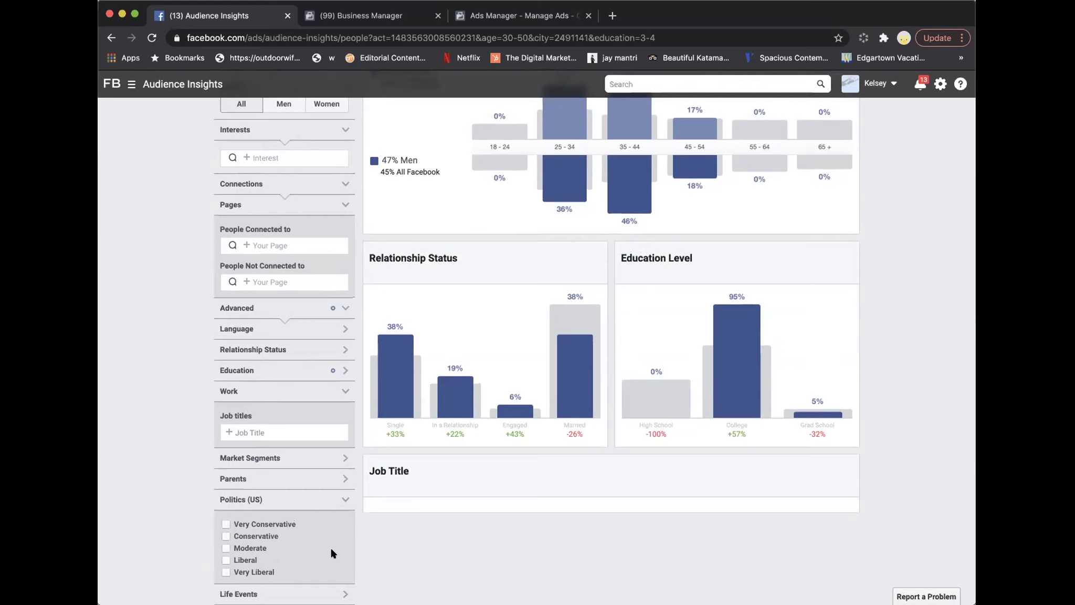
{"action": "left_click", "coordinate": [338, 500]}
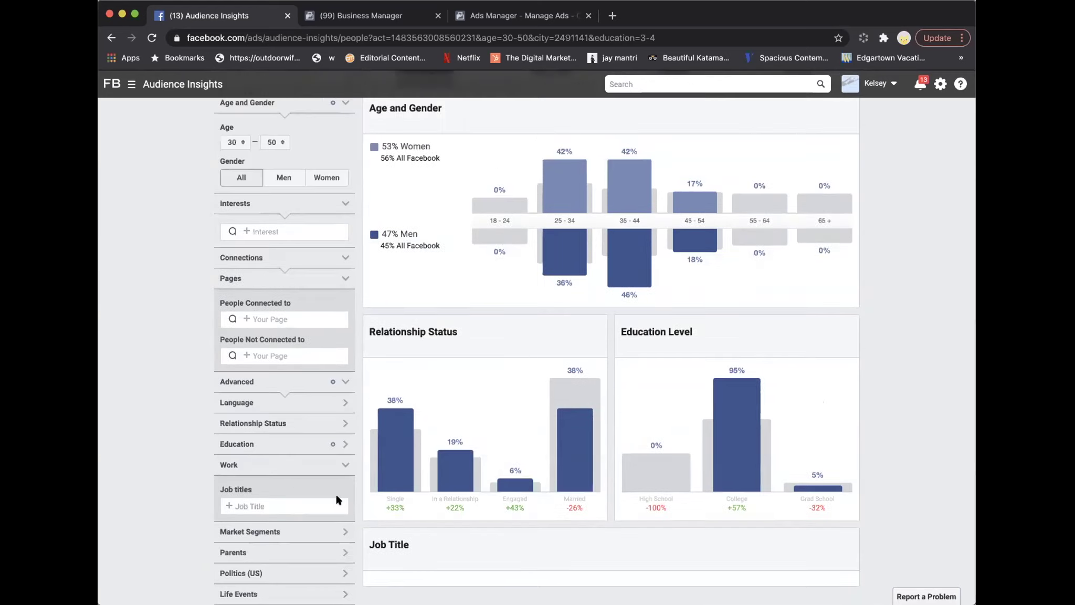
- Limit the audience to parents with a child aged 13 - 18 years and check the updated insights
{"action": "left_click", "coordinate": [255, 555]}
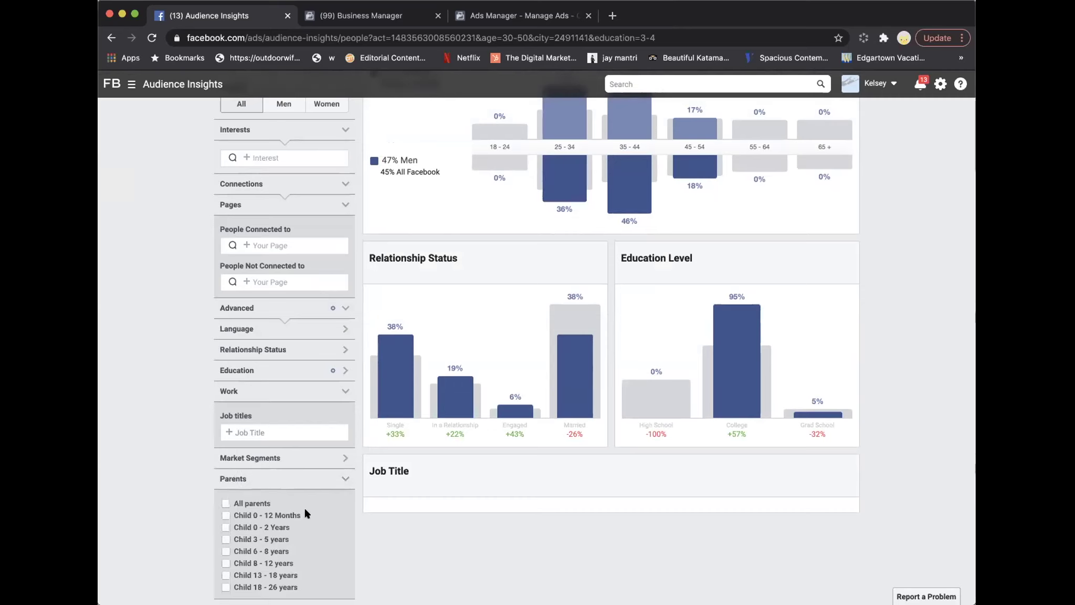
{"action": "left_click", "coordinate": [226, 575]}
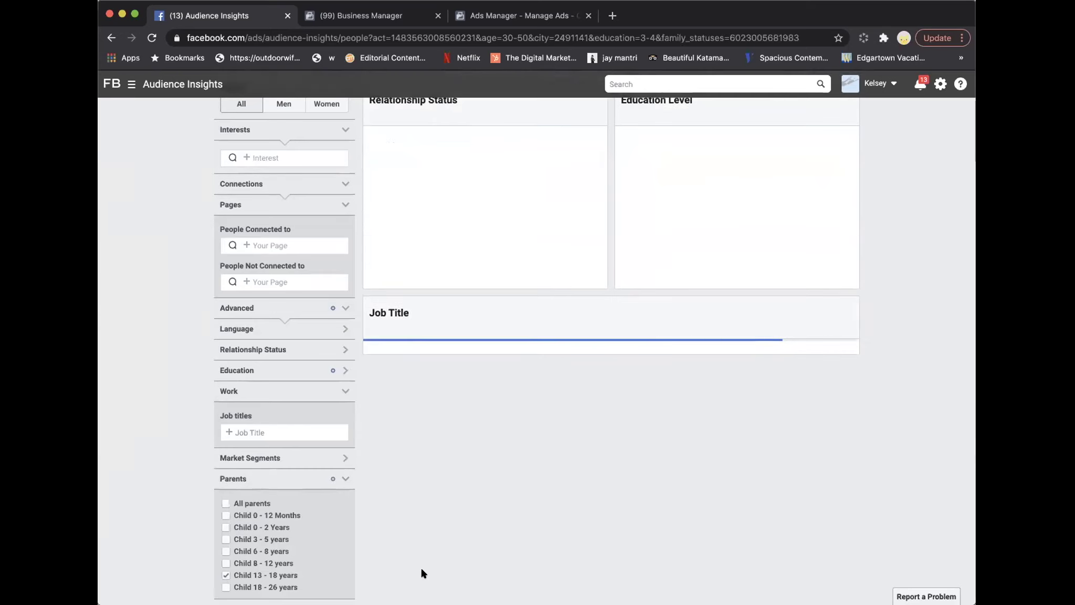
{"action": "scroll", "coordinate": [343, 485], "scroll_direction": "up", "scroll_amount": 3}
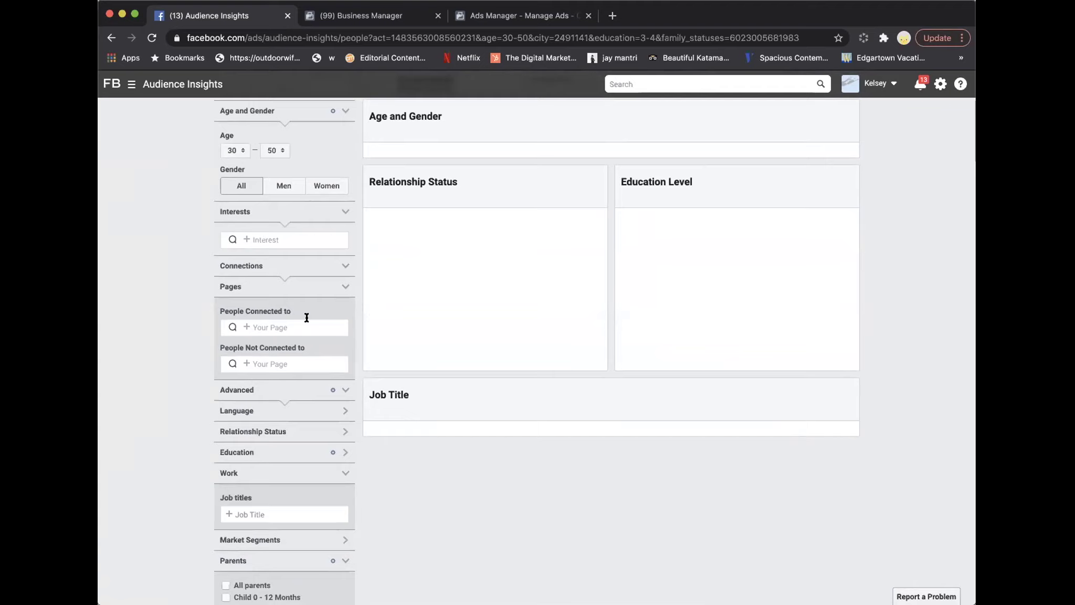
{"action": "scroll", "coordinate": [243, 254], "scroll_direction": "up", "scroll_amount": 3}
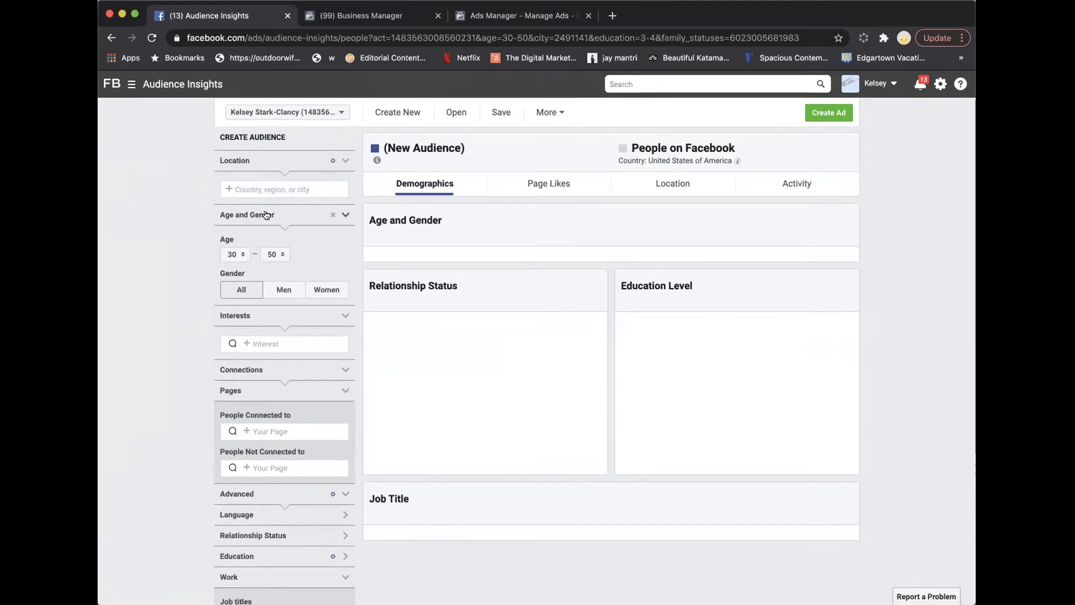
- Try the Married relationship status filter and clear it again
{"action": "scroll", "coordinate": [296, 417], "scroll_direction": "down", "scroll_amount": 3}
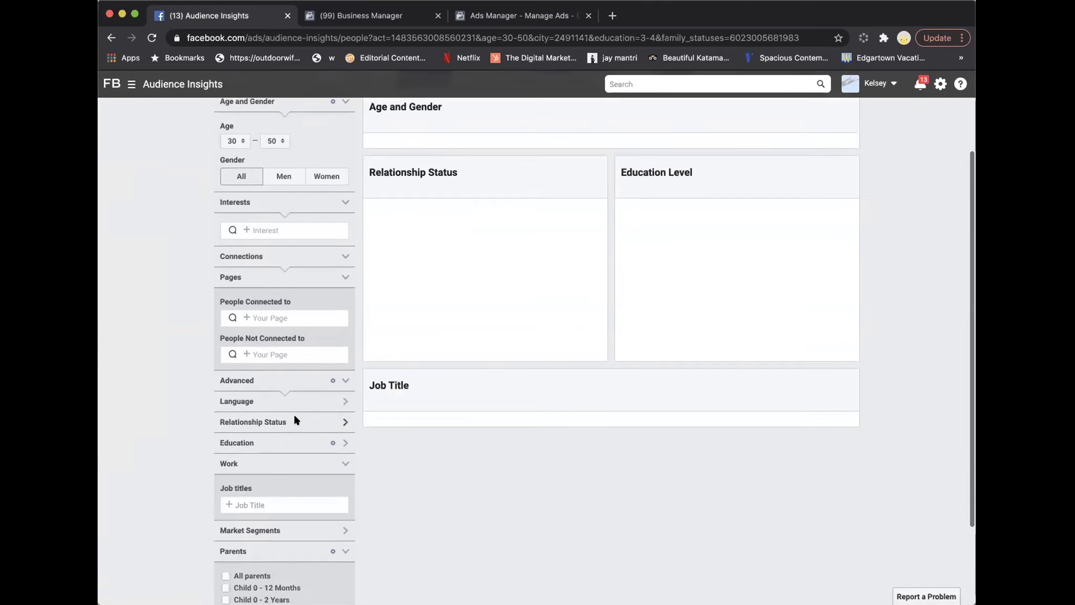
{"action": "left_click", "coordinate": [252, 421]}
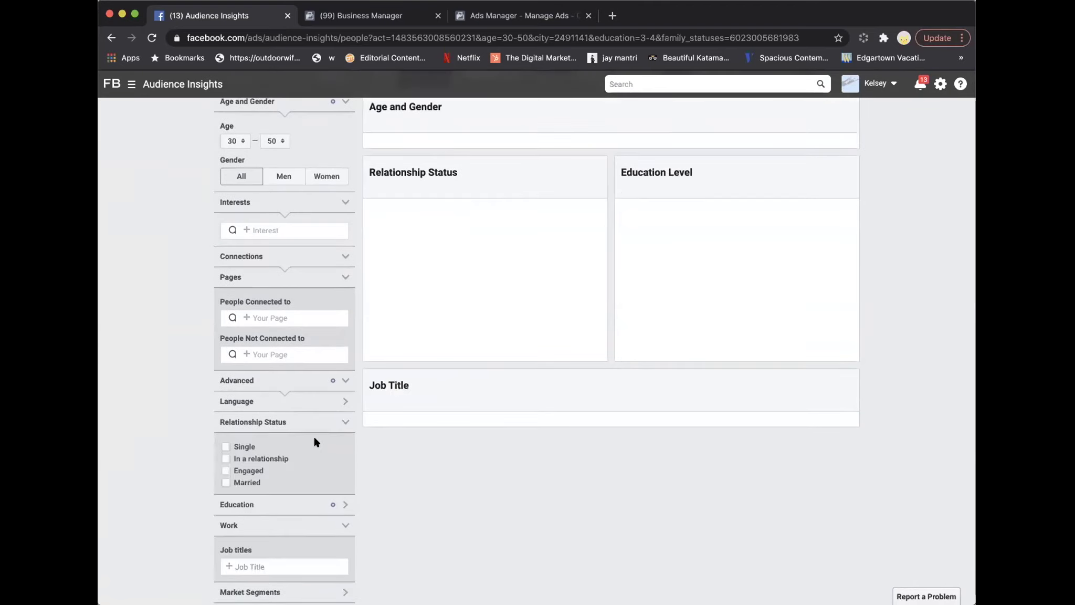
{"action": "left_click", "coordinate": [224, 481]}
{"action": "left_click", "coordinate": [224, 481]}
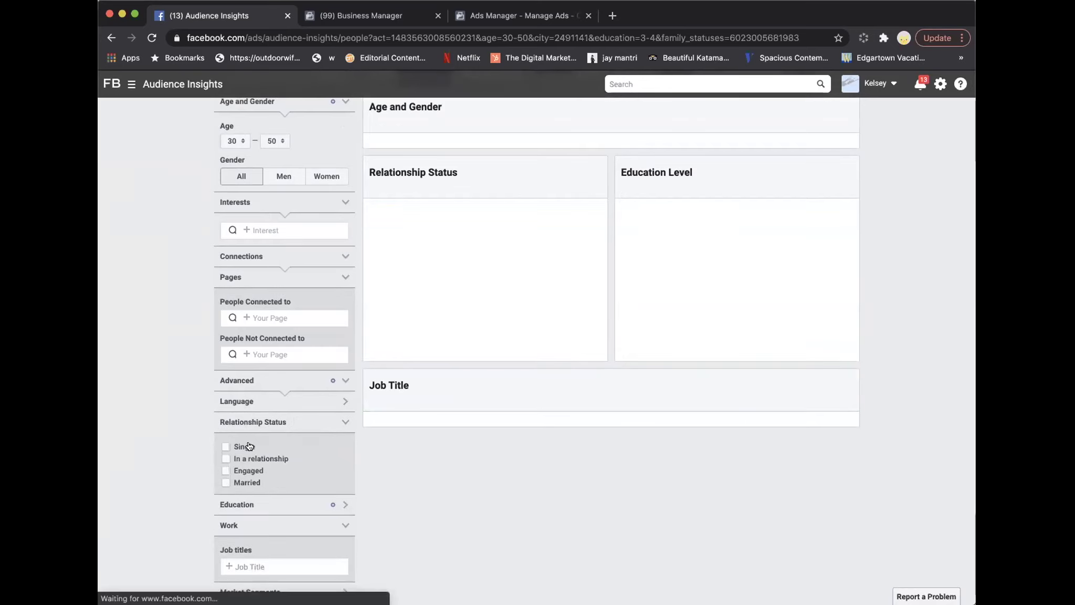
{"action": "scroll", "coordinate": [181, 393], "scroll_direction": "down", "scroll_amount": 4}
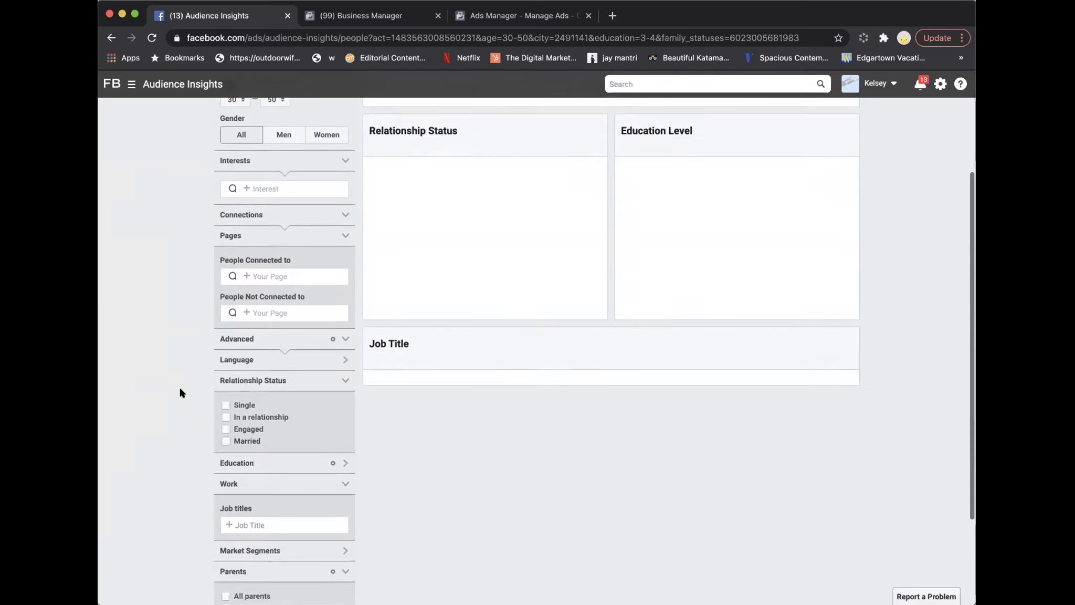
- Check the education filter options and remove the Child 13 - 18 years parent filter from the audience
{"action": "scroll", "coordinate": [180, 392], "scroll_direction": "down", "scroll_amount": 5}
{"action": "left_click", "coordinate": [262, 539]}
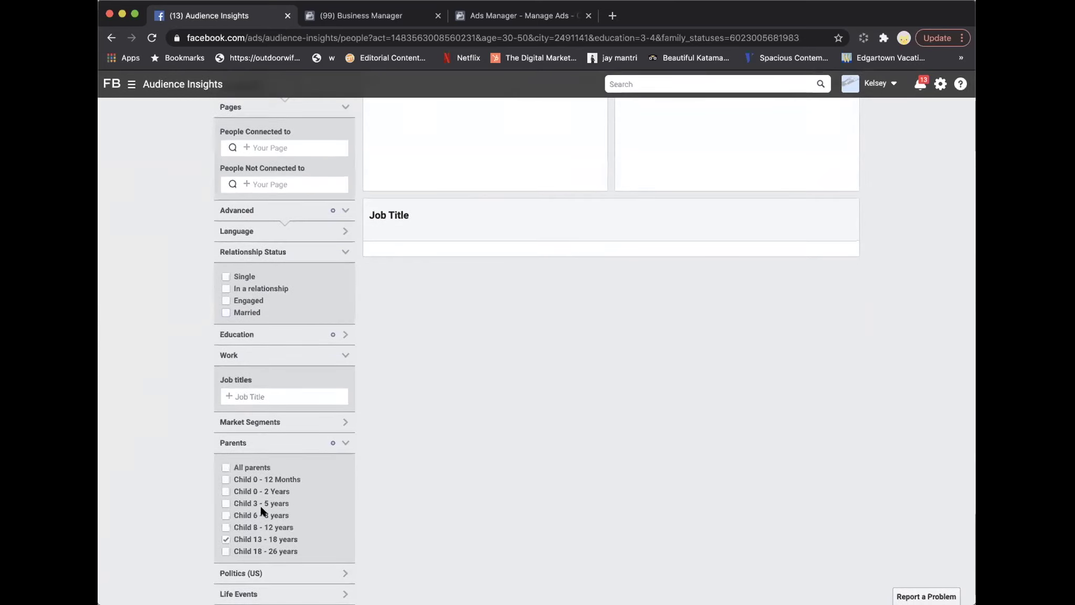
{"action": "left_click", "coordinate": [276, 335]}
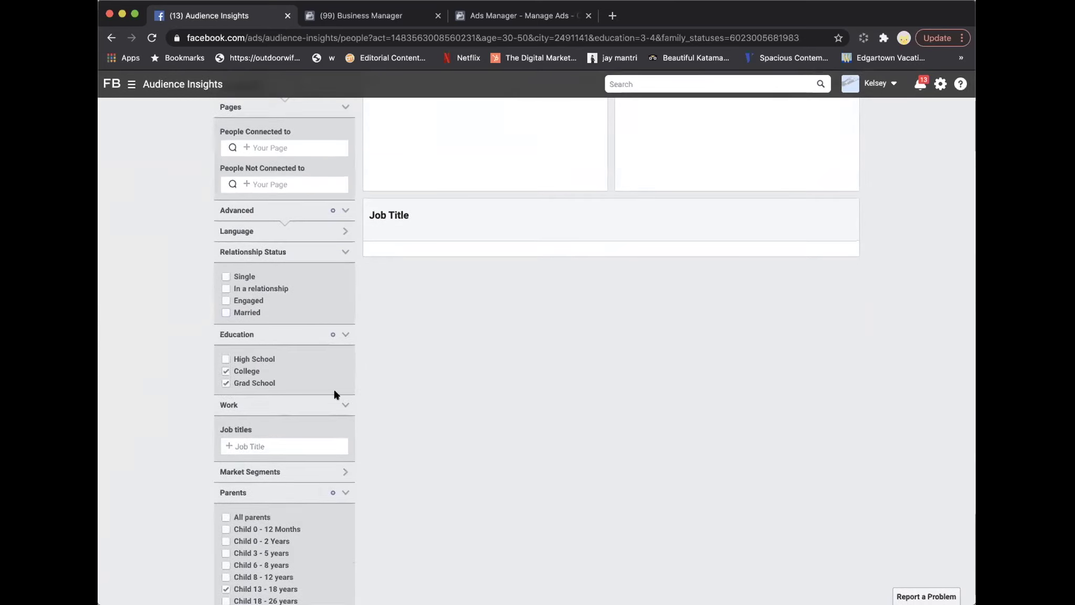
{"action": "left_click", "coordinate": [258, 334]}
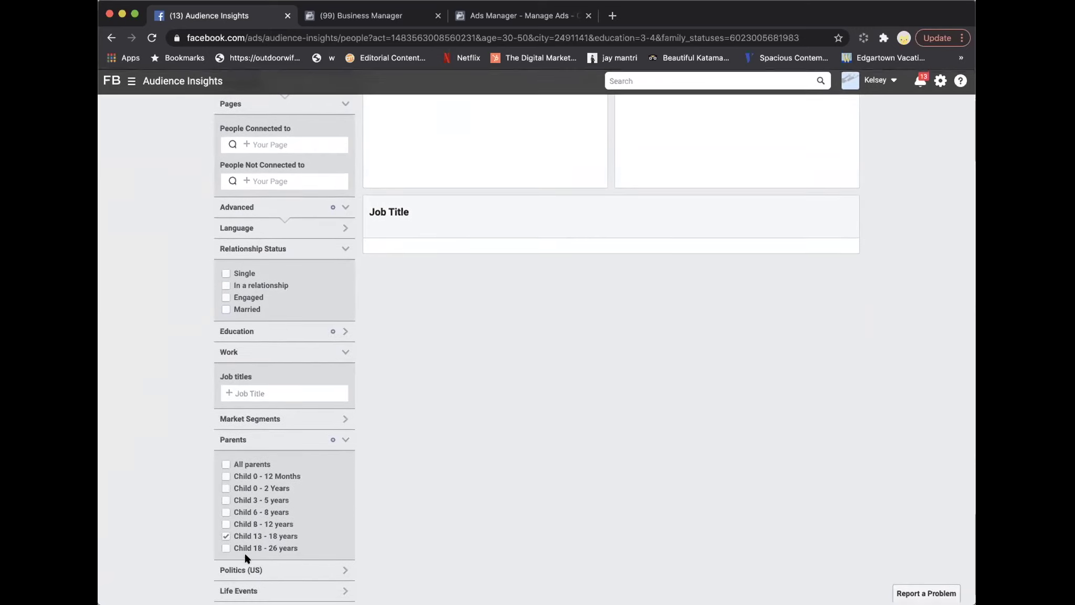
{"action": "left_click", "coordinate": [226, 539]}
{"action": "scroll", "coordinate": [174, 442], "scroll_direction": "up", "scroll_amount": 5}
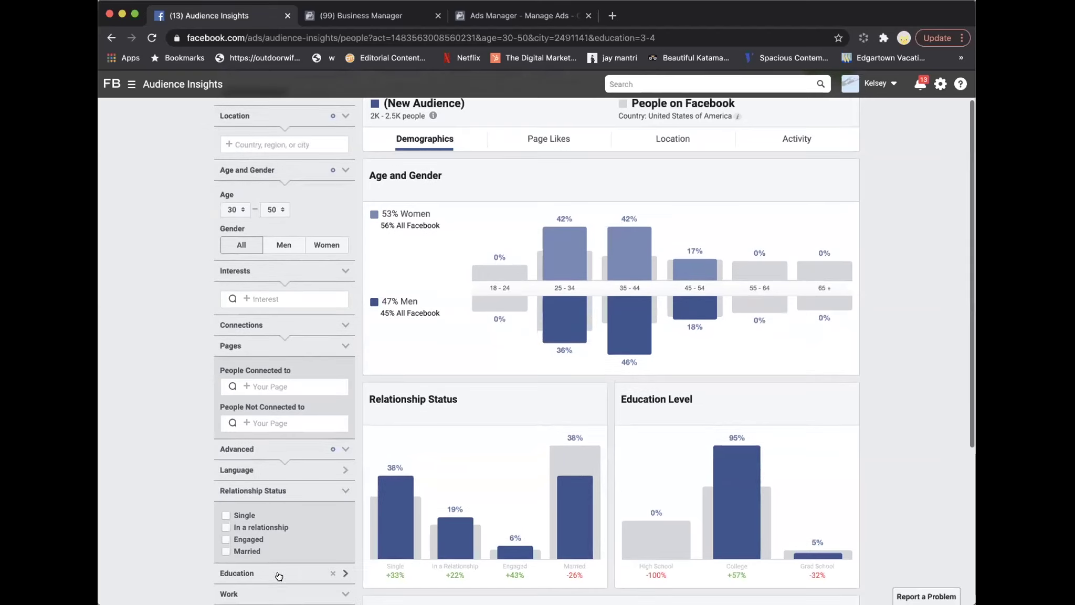
- Try limiting the audience to married people and remove that relationship restriction again
{"action": "left_click", "coordinate": [226, 555]}
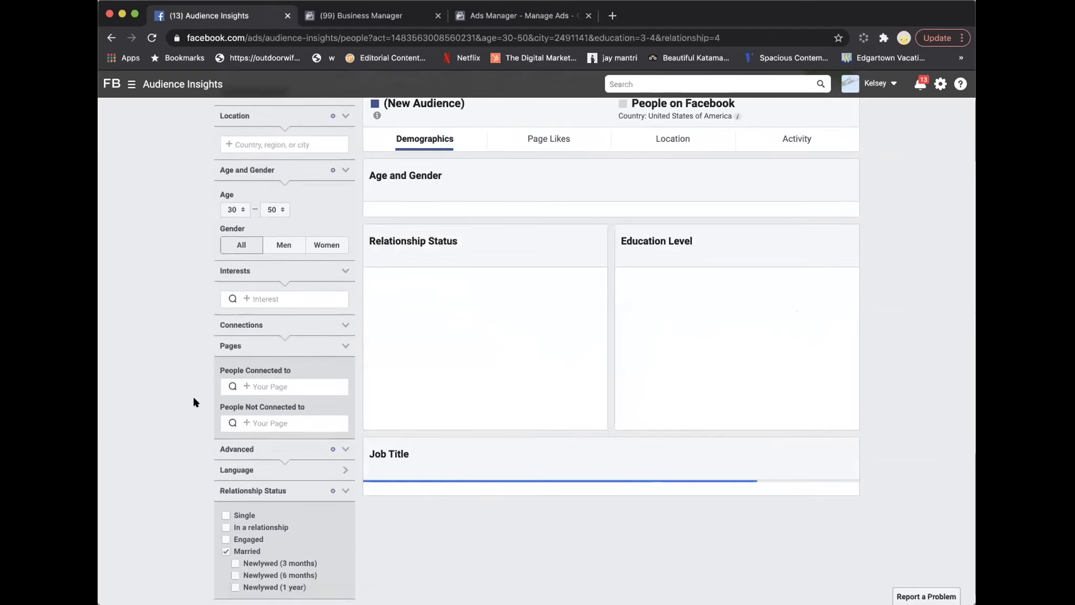
{"action": "scroll", "coordinate": [360, 267], "scroll_direction": "up", "scroll_amount": 1}
{"action": "scroll", "coordinate": [360, 266], "scroll_direction": "down", "scroll_amount": 1}
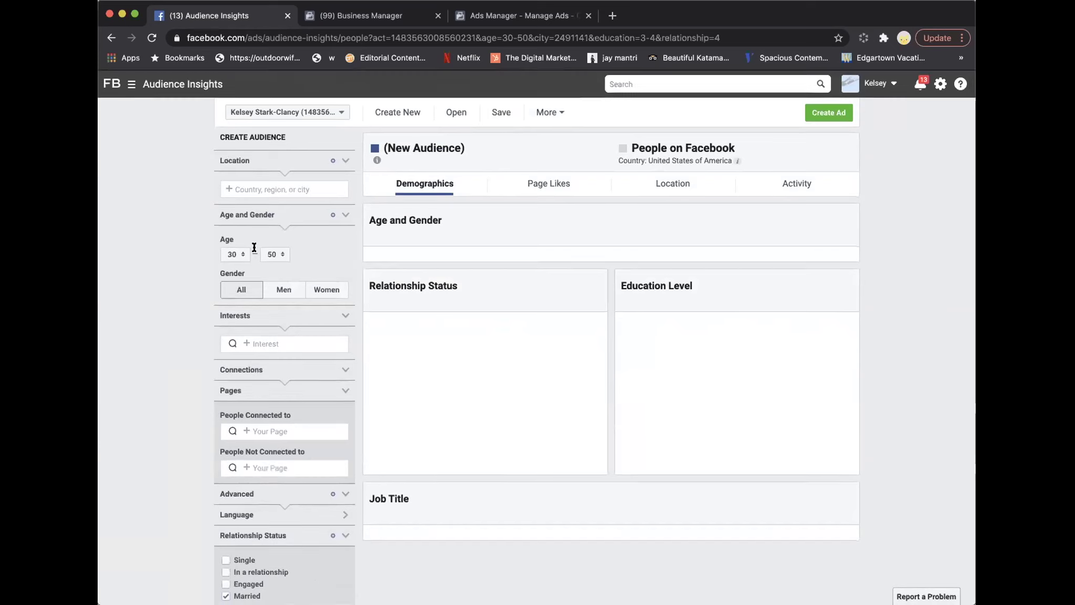
{"action": "scroll", "coordinate": [305, 447], "scroll_direction": "down", "scroll_amount": 3}
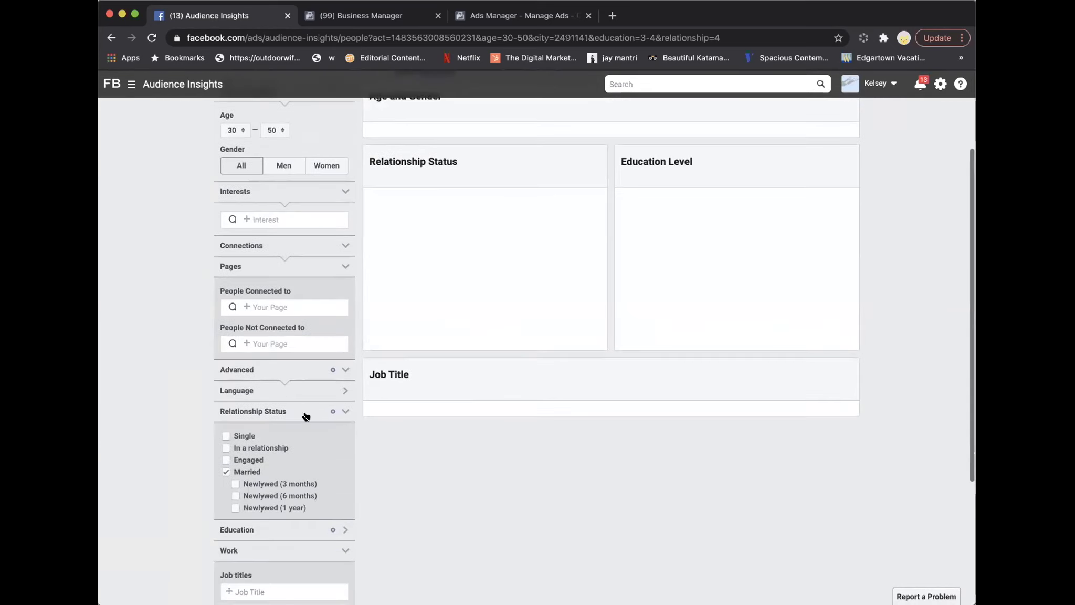
{"action": "left_click", "coordinate": [305, 367]}
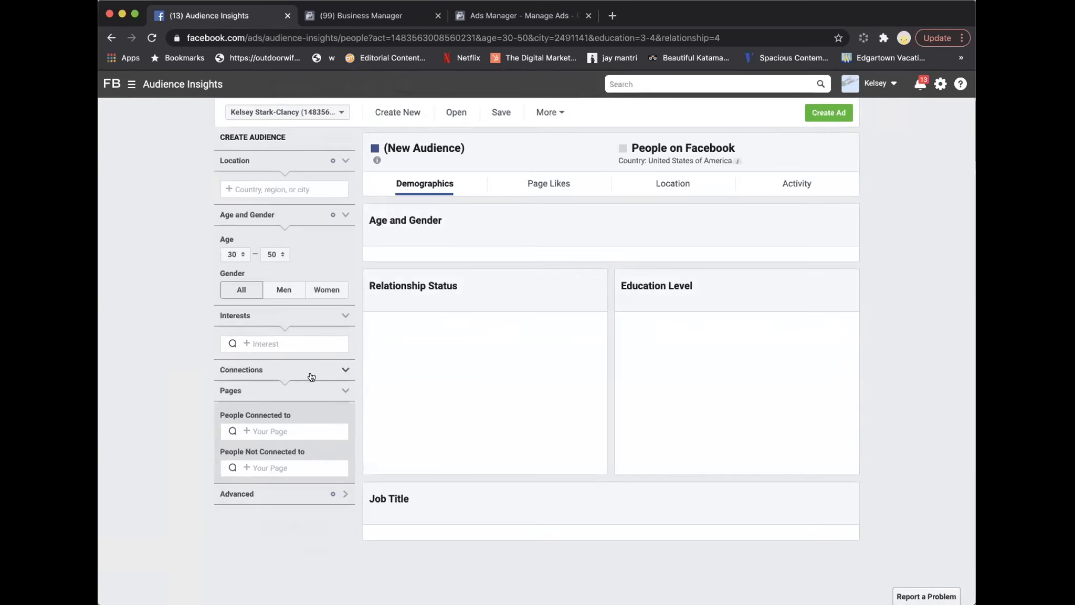
{"action": "left_click", "coordinate": [318, 497]}
{"action": "scroll", "coordinate": [316, 484], "scroll_direction": "down", "scroll_amount": 3}
{"action": "left_click", "coordinate": [225, 462]}
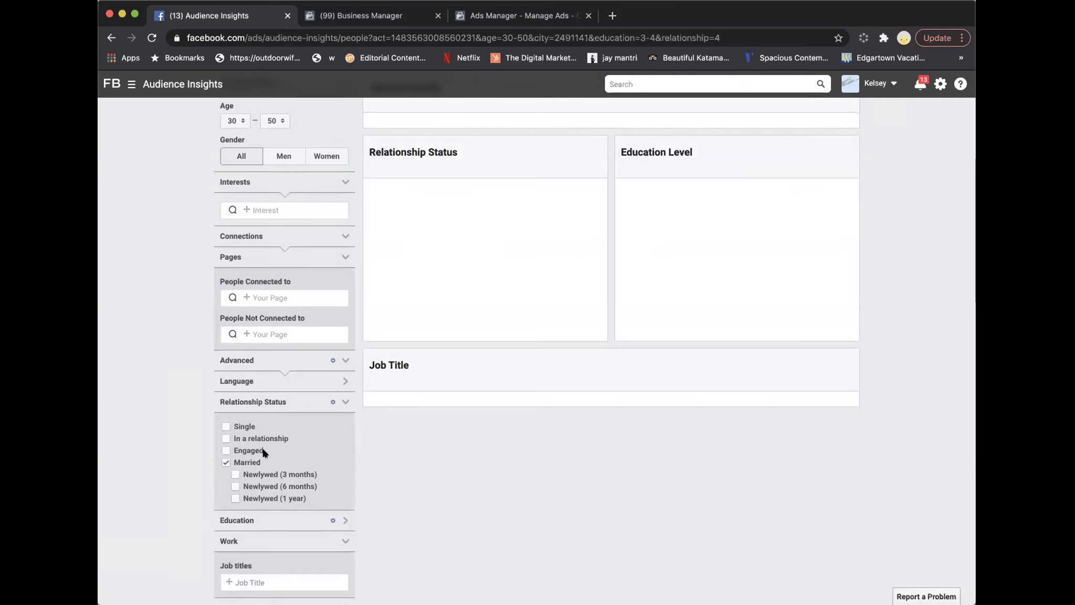
{"action": "left_click", "coordinate": [226, 462]}
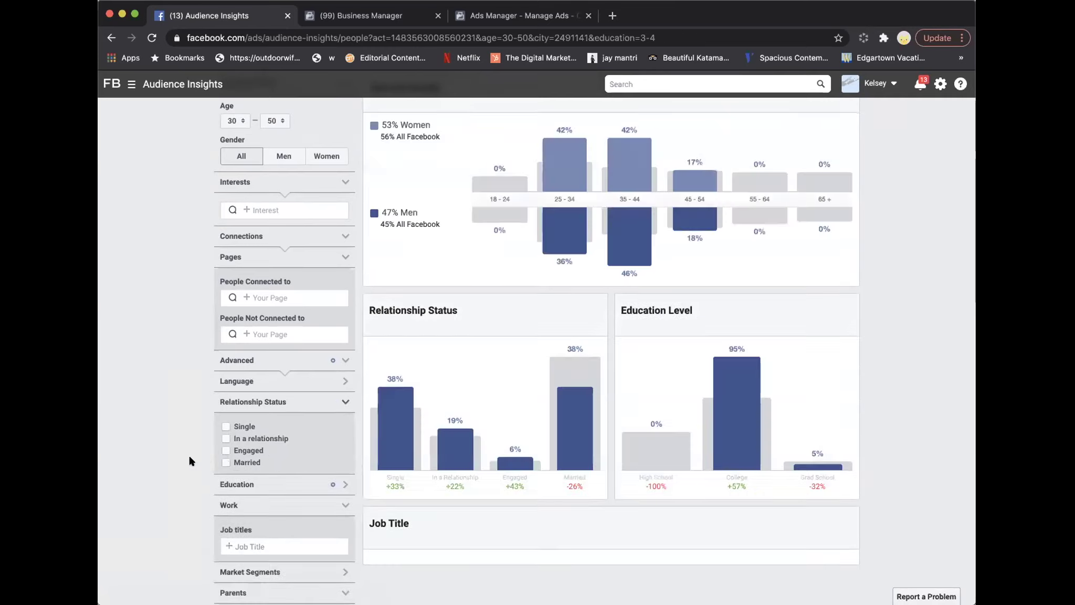
- Clear the College and Grad School education filters from the audience
{"action": "scroll", "coordinate": [314, 474], "scroll_direction": "down", "scroll_amount": 3}
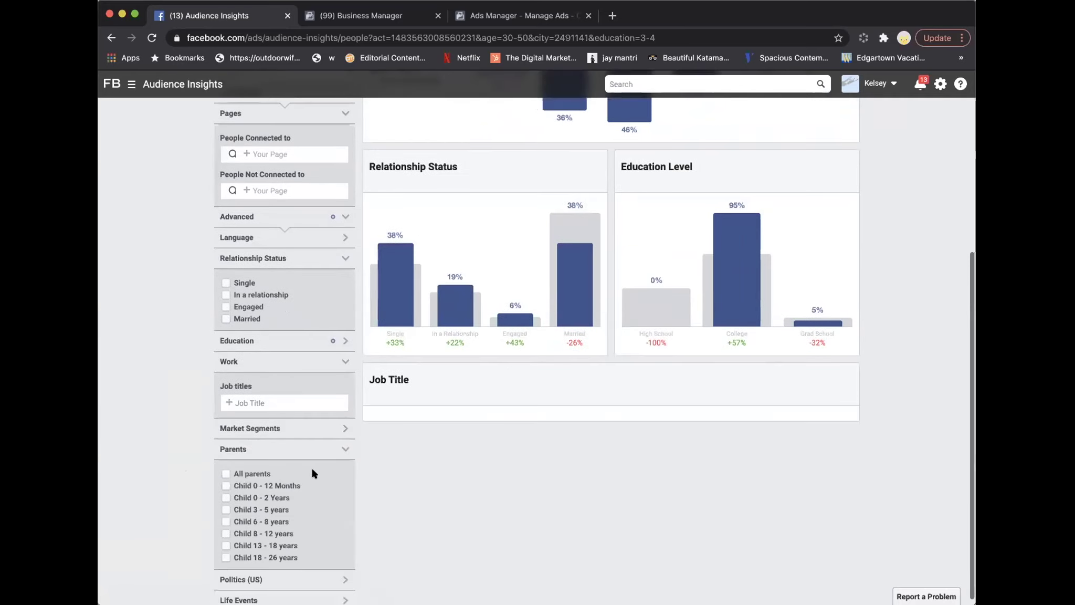
{"action": "left_click", "coordinate": [303, 341]}
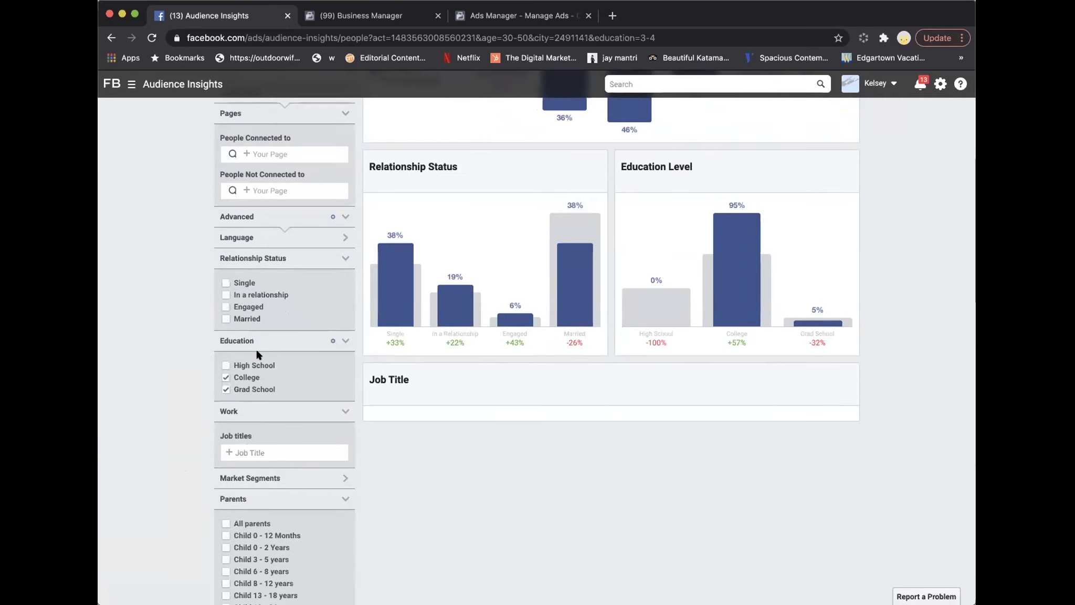
{"action": "left_click", "coordinate": [226, 379]}
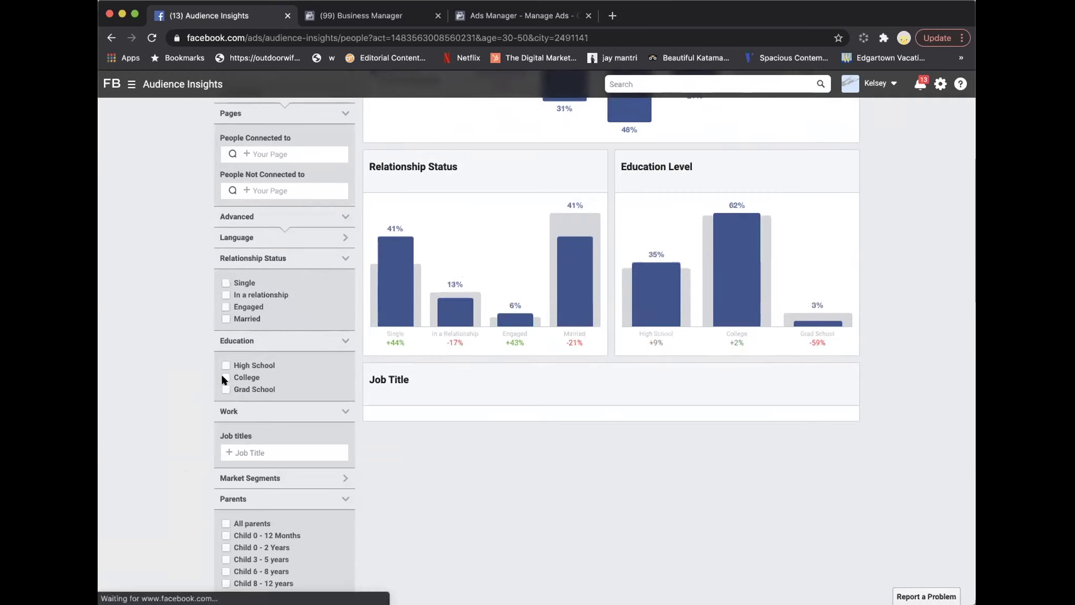
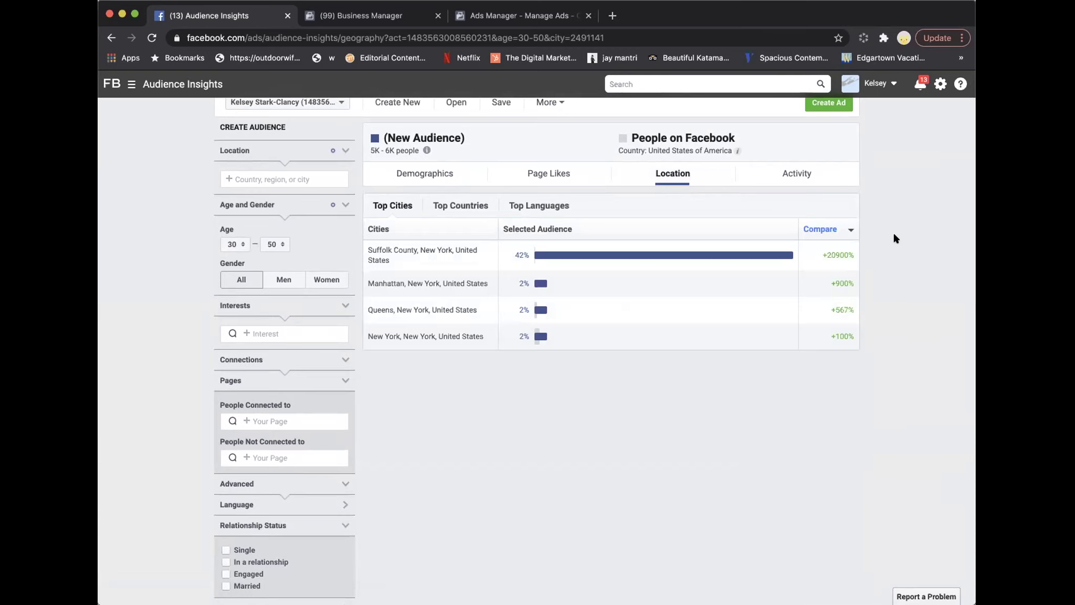
{"action": "scroll", "coordinate": [278, 243], "scroll_direction": "down", "scroll_amount": 2}
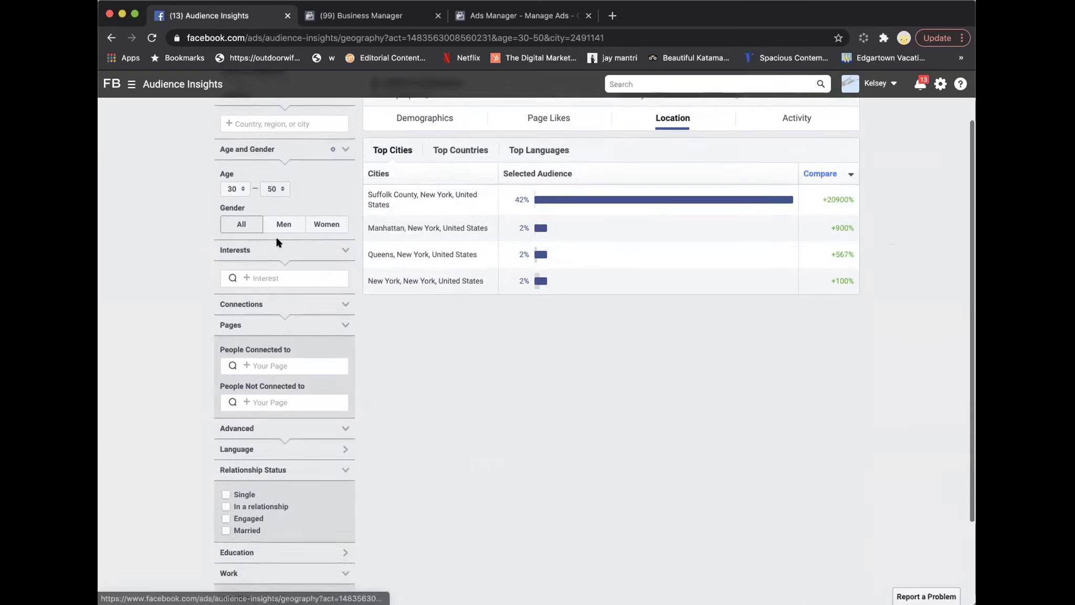
{"action": "scroll", "coordinate": [283, 262], "scroll_direction": "down", "scroll_amount": 4}
{"action": "scroll", "coordinate": [803, 351], "scroll_direction": "up", "scroll_amount": 6}
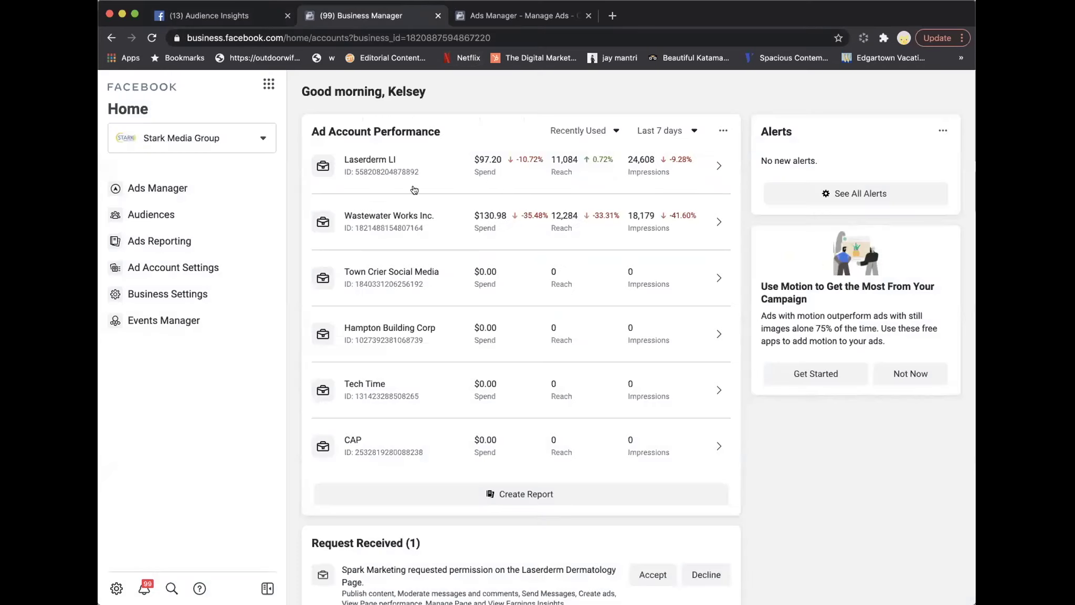
- Switch to Business Manager, look over its home page and open the Laserderm LI ad account in Ads Manager
{"action": "left_click", "coordinate": [344, 20]}
{"action": "scroll", "coordinate": [368, 288], "scroll_direction": "down", "scroll_amount": 8}
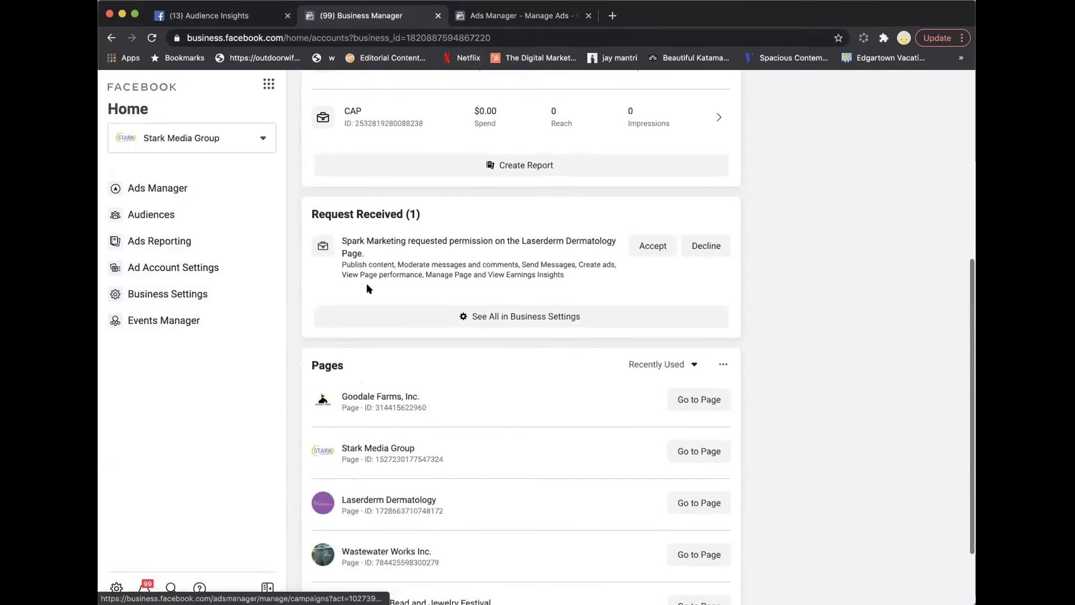
{"action": "scroll", "coordinate": [367, 288], "scroll_direction": "up", "scroll_amount": 8}
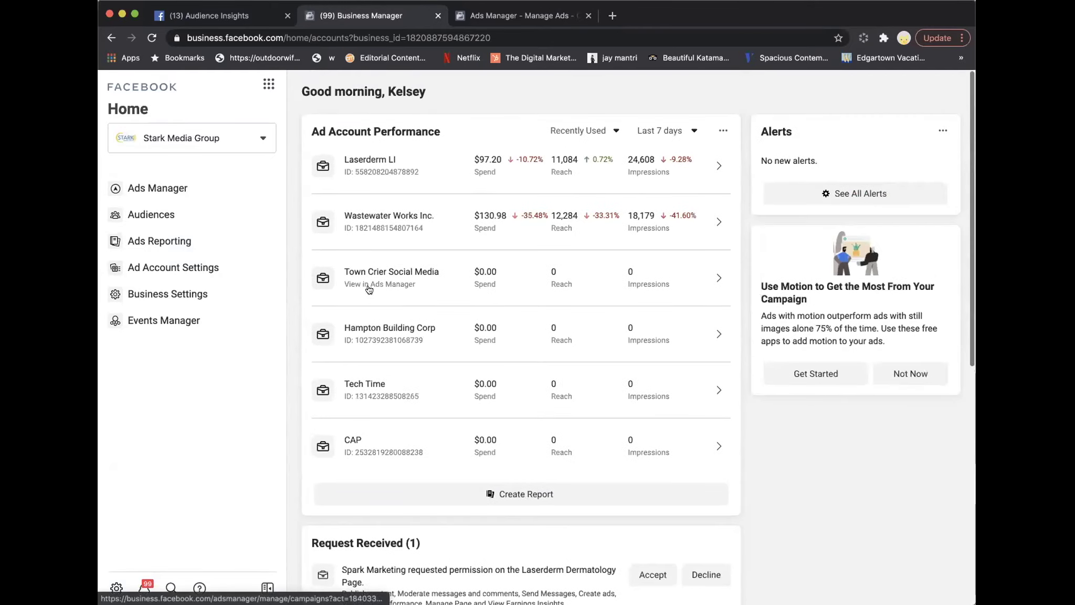
{"action": "left_click", "coordinate": [370, 159]}
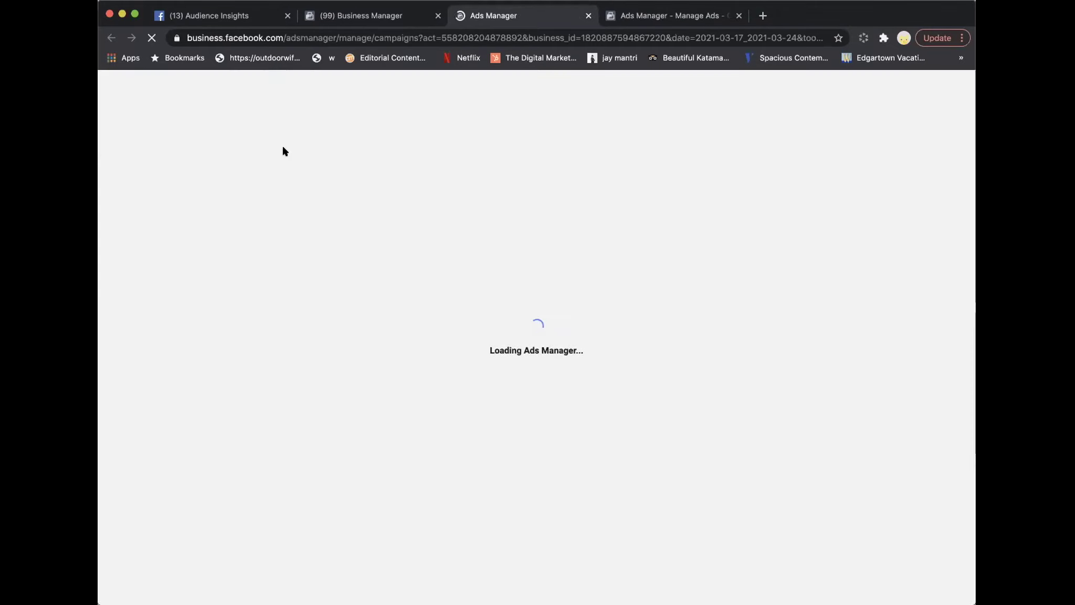
- Switch to the Goodale Farms campaigns in Ads Manager and set the reporting period to Lifetime
{"action": "left_click", "coordinate": [679, 20]}
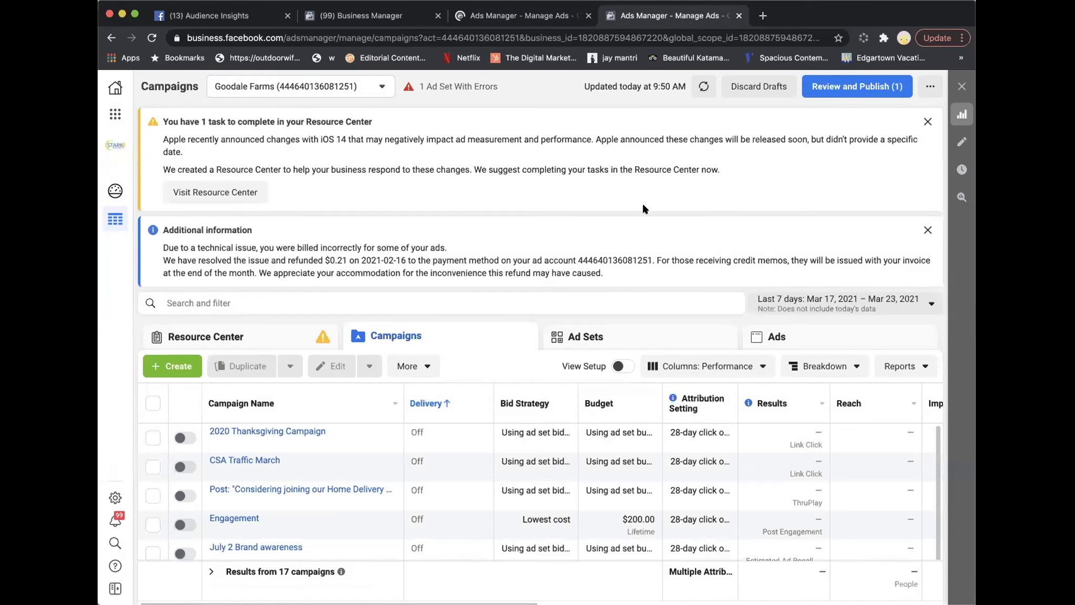
{"action": "left_click", "coordinate": [817, 307]}
{"action": "left_click", "coordinate": [872, 356]}
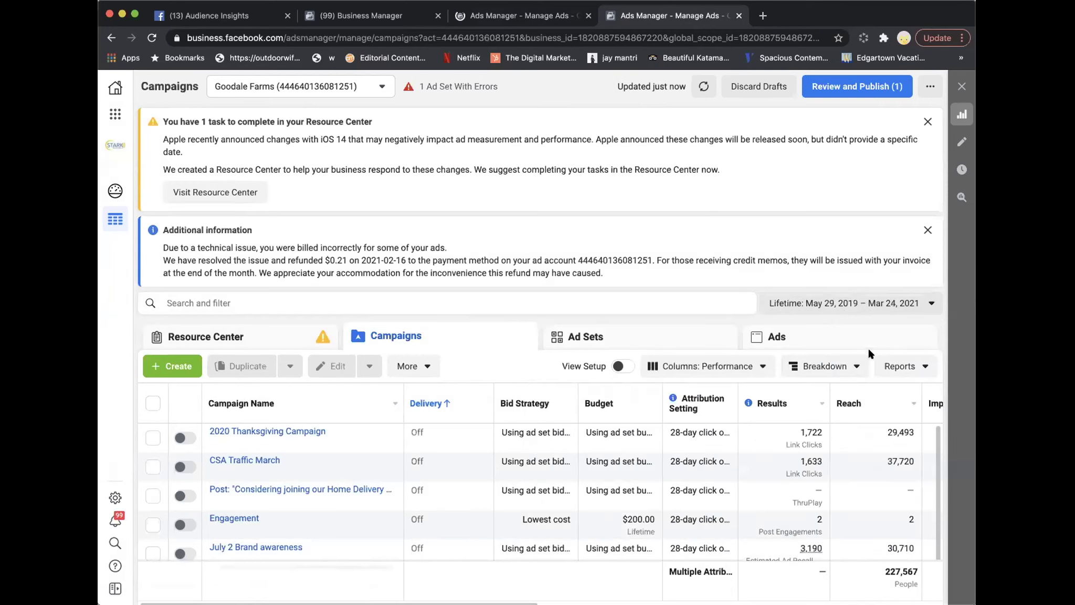
{"action": "left_click", "coordinate": [825, 308]}
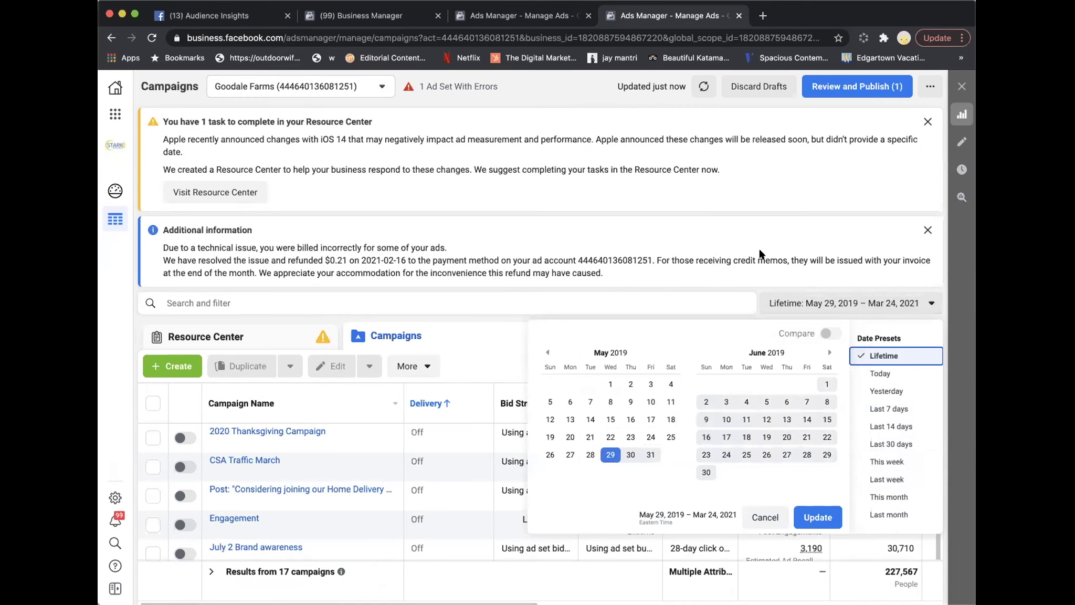
{"action": "left_click", "coordinate": [669, 253]}
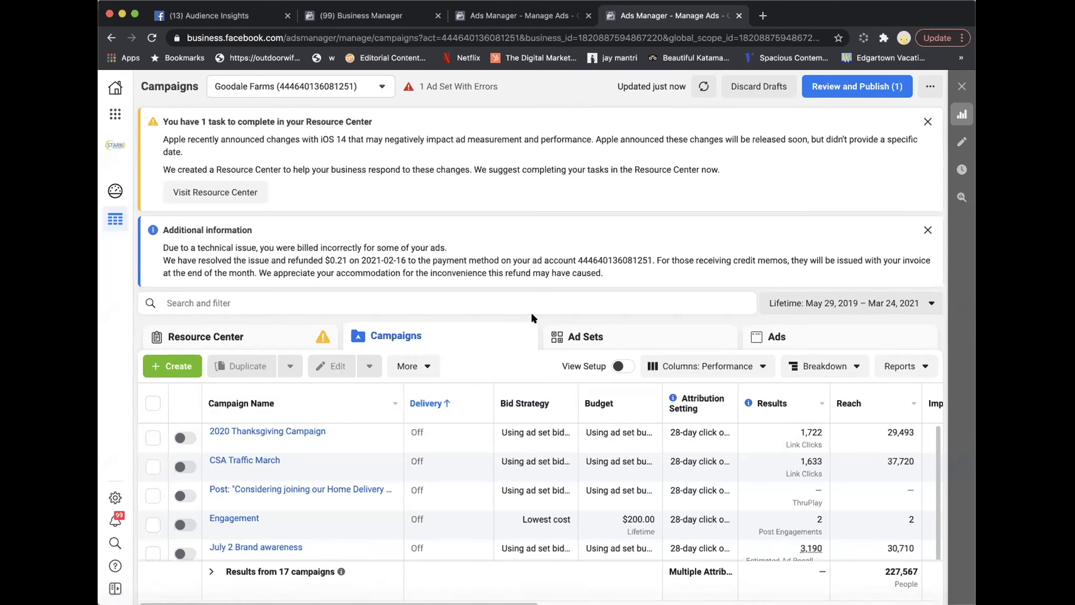
- Compare the campaign, ad set and ad levels of the Goodale Farms account and look through its campaign list
{"action": "scroll", "coordinate": [530, 399], "scroll_direction": "down", "scroll_amount": 5}
{"action": "scroll", "coordinate": [522, 403], "scroll_direction": "up", "scroll_amount": 5}
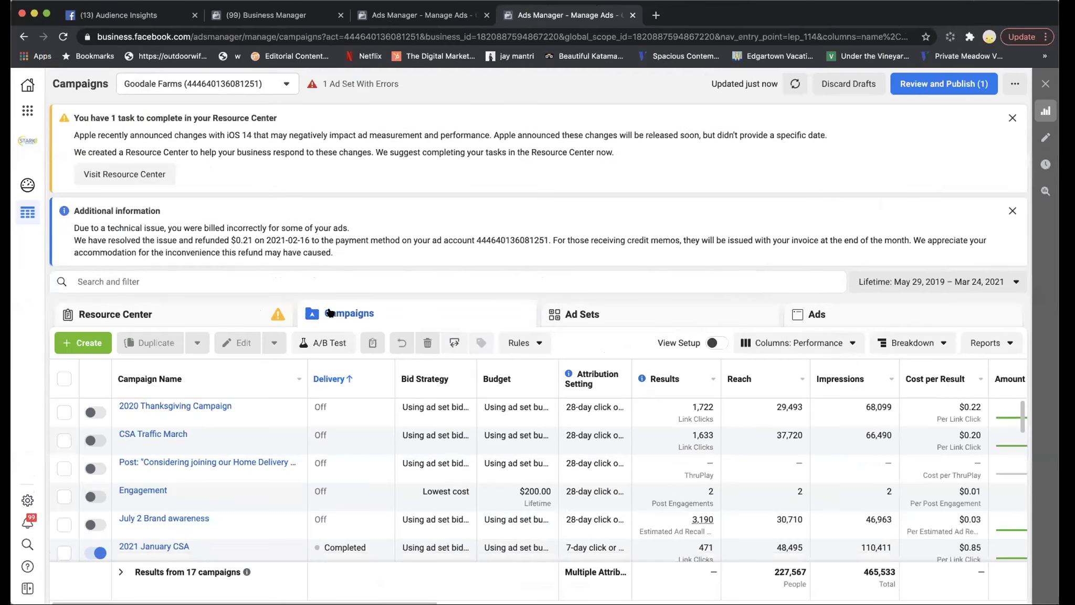
{"action": "left_click", "coordinate": [634, 313]}
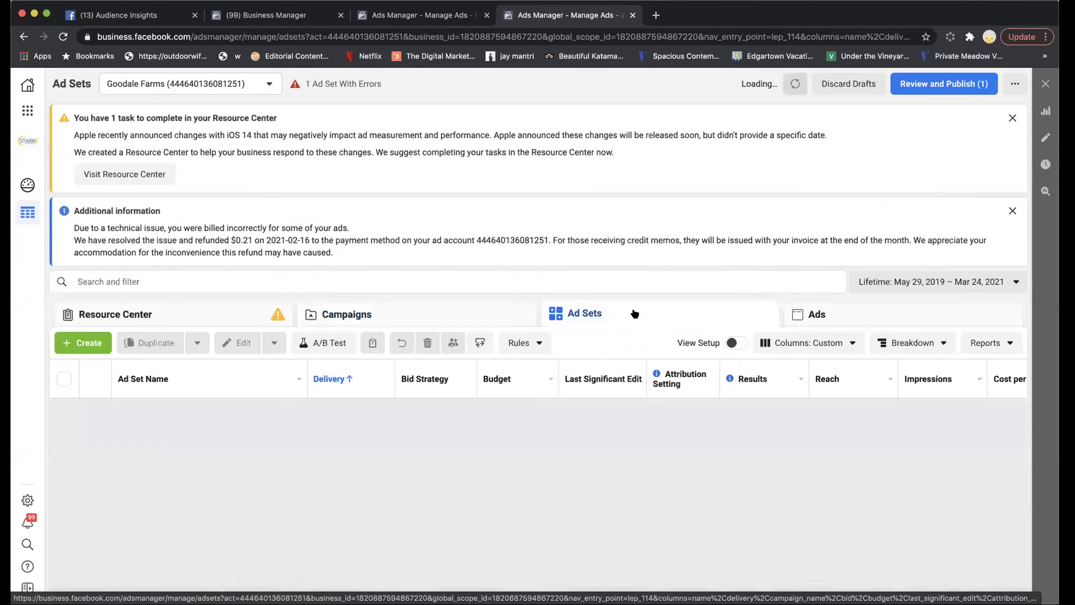
{"action": "left_click", "coordinate": [853, 315]}
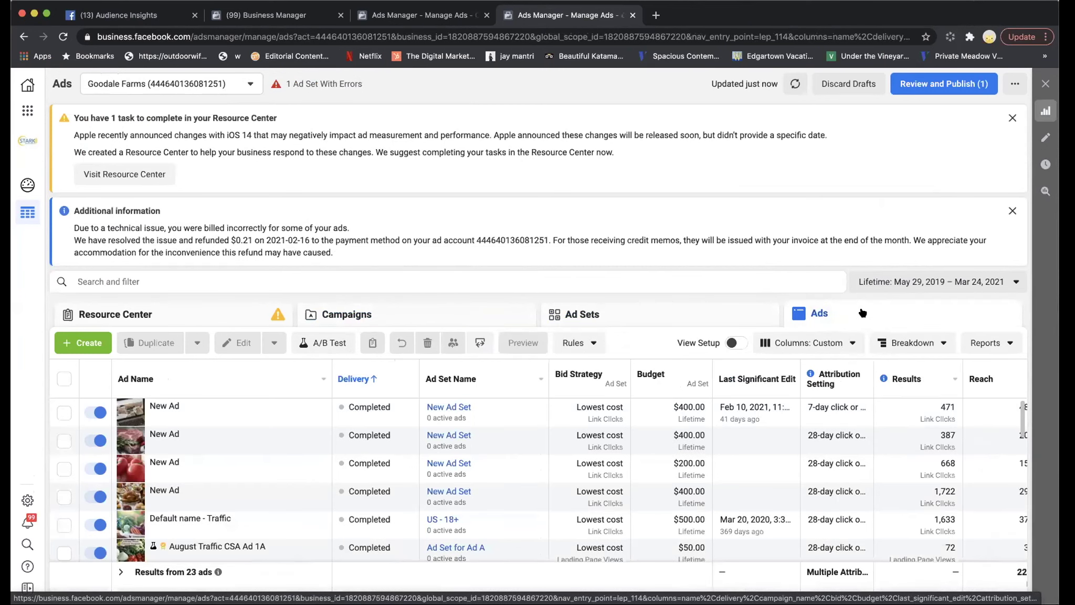
{"action": "left_click", "coordinate": [355, 313]}
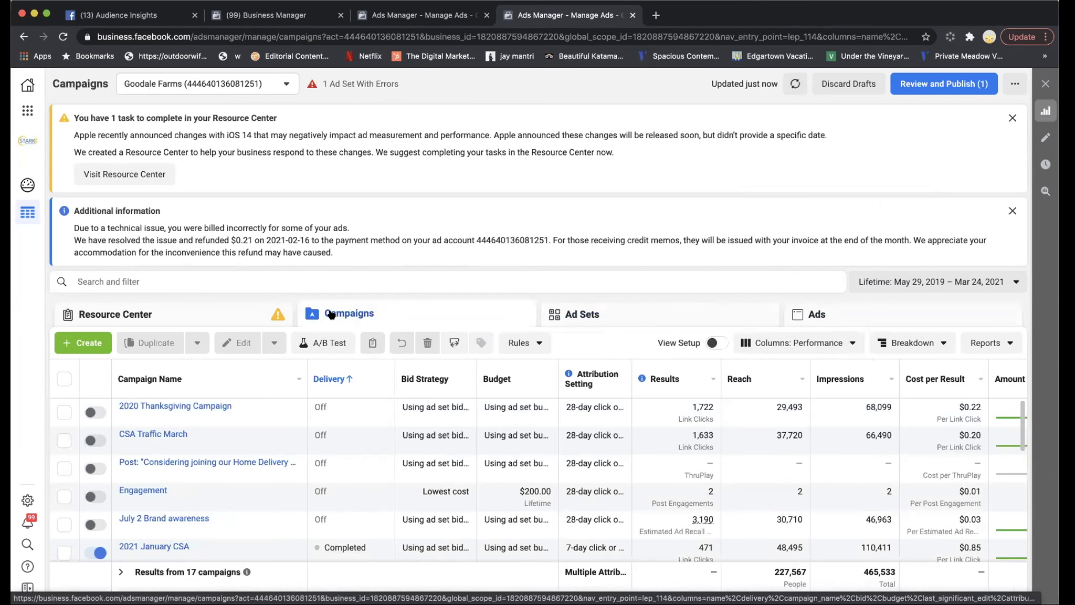
{"action": "left_click", "coordinate": [560, 319]}
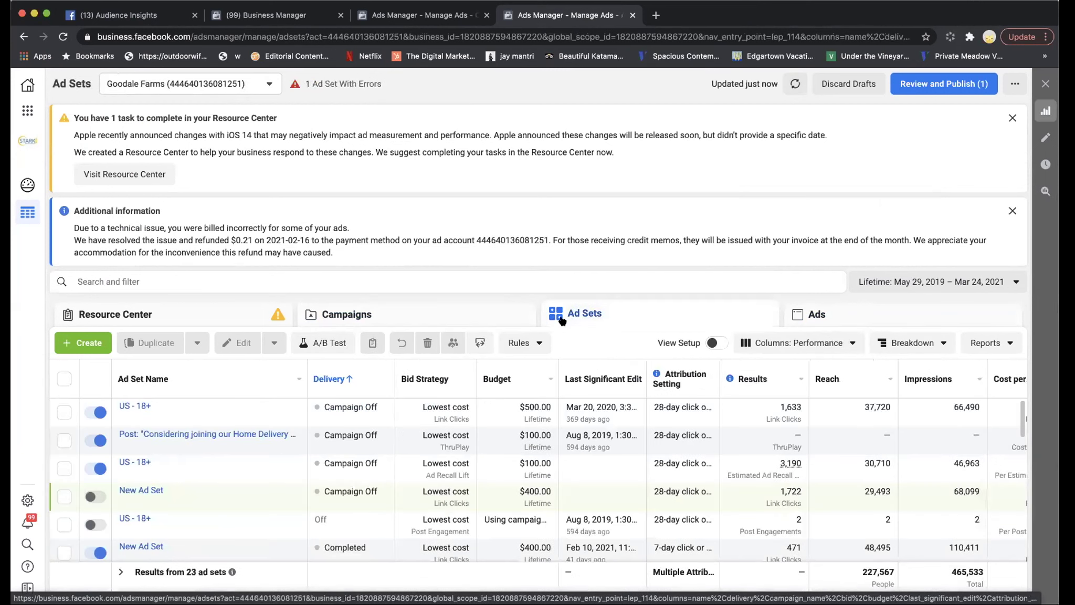
{"action": "left_click", "coordinate": [800, 313]}
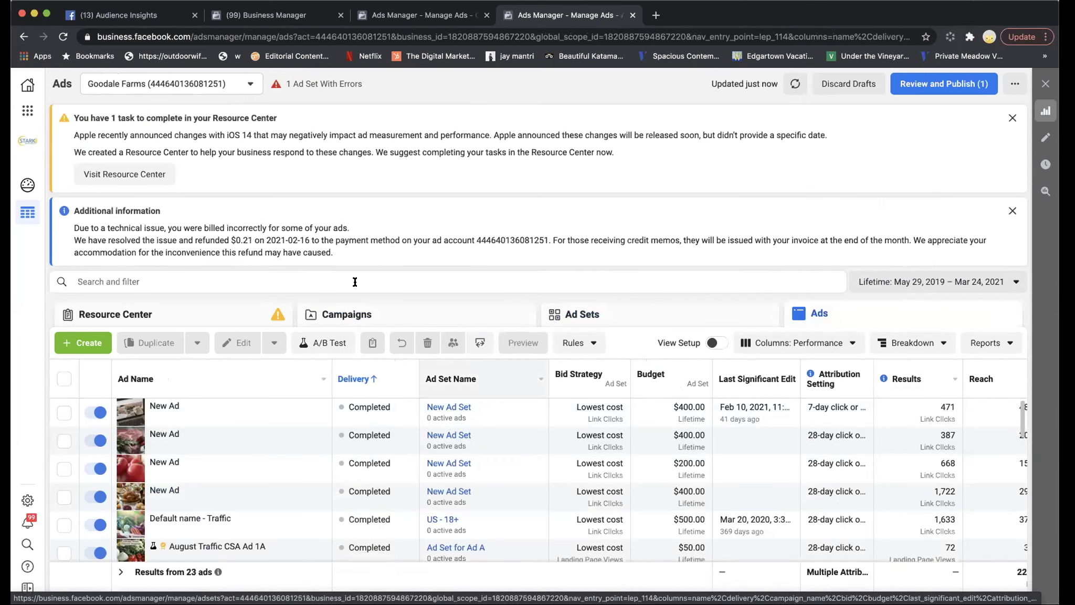
{"action": "left_click", "coordinate": [334, 315]}
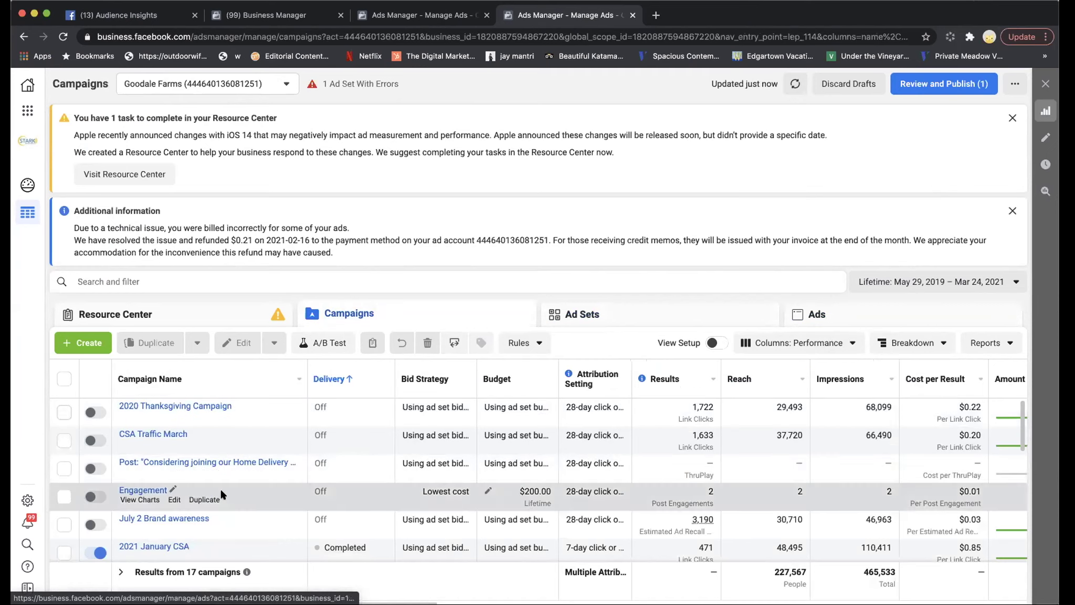
{"action": "scroll", "coordinate": [218, 472], "scroll_direction": "down", "scroll_amount": 5}
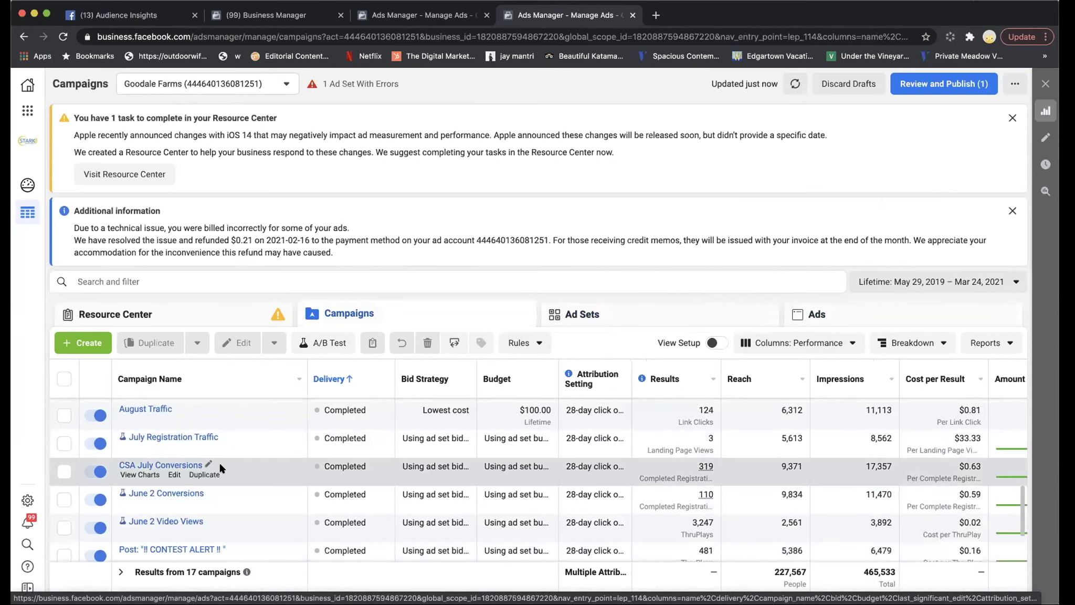
{"action": "scroll", "coordinate": [221, 468], "scroll_direction": "down", "scroll_amount": 3}
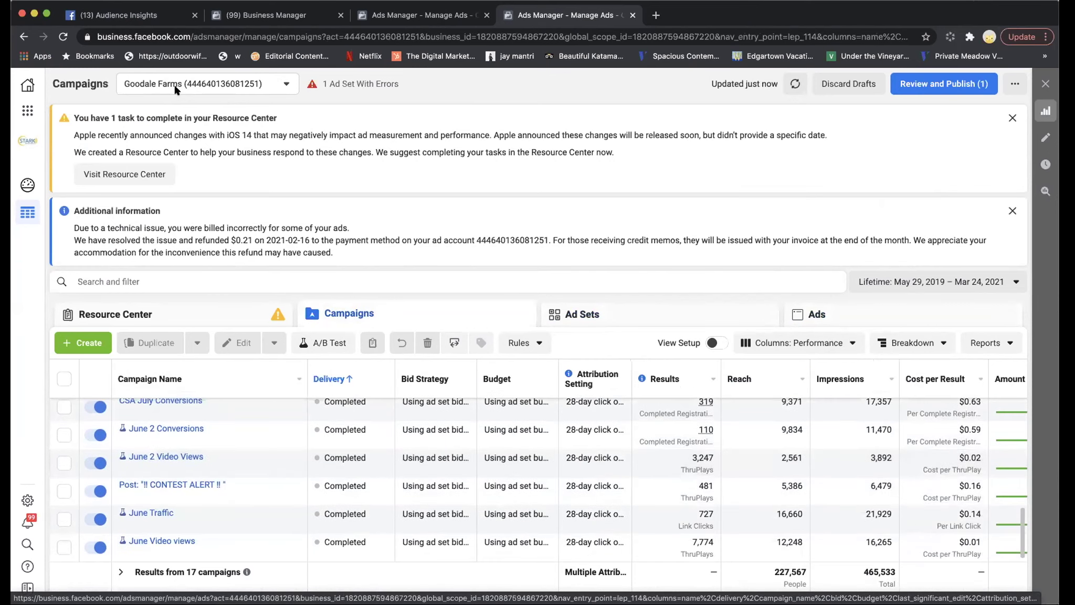
- Switch to the JTSP ad account and look through its list of campaigns
{"action": "left_click", "coordinate": [175, 89]}
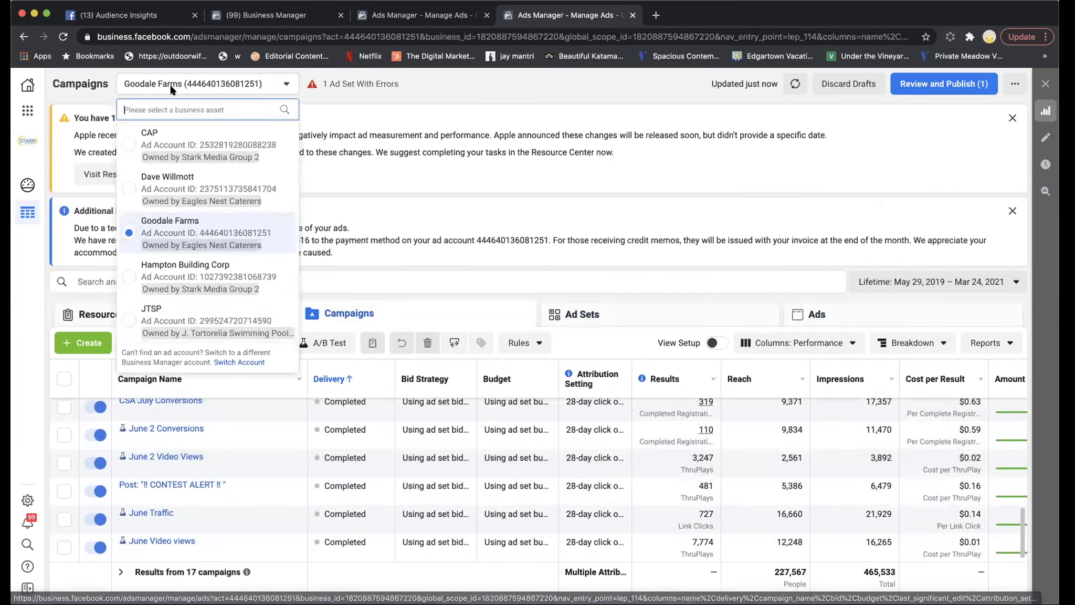
{"action": "left_click", "coordinate": [196, 306]}
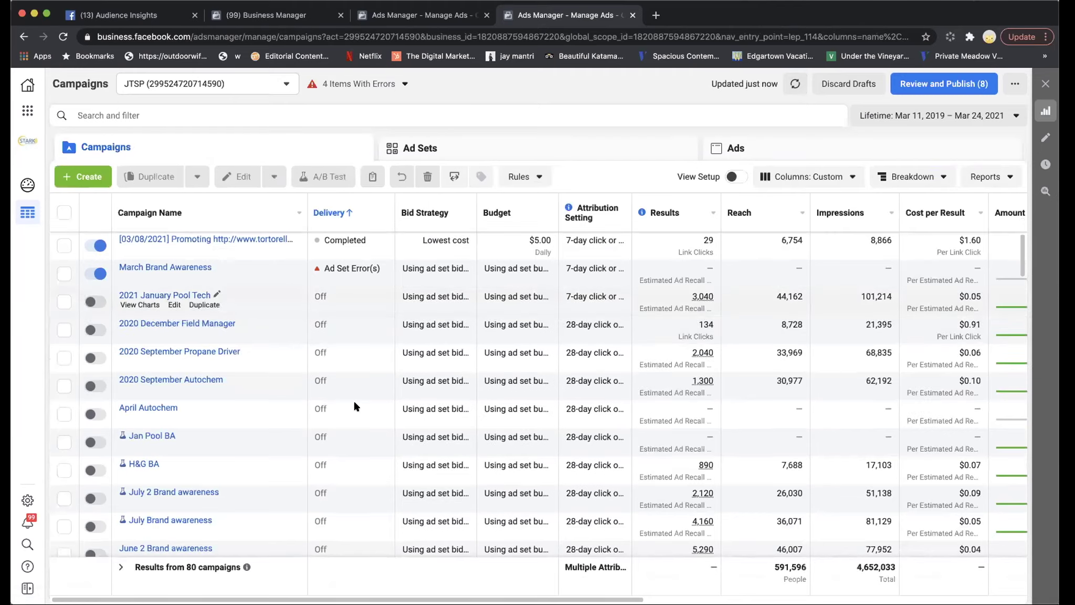
{"action": "scroll", "coordinate": [350, 413], "scroll_direction": "down", "scroll_amount": 15}
{"action": "scroll", "coordinate": [351, 400], "scroll_direction": "down", "scroll_amount": 10}
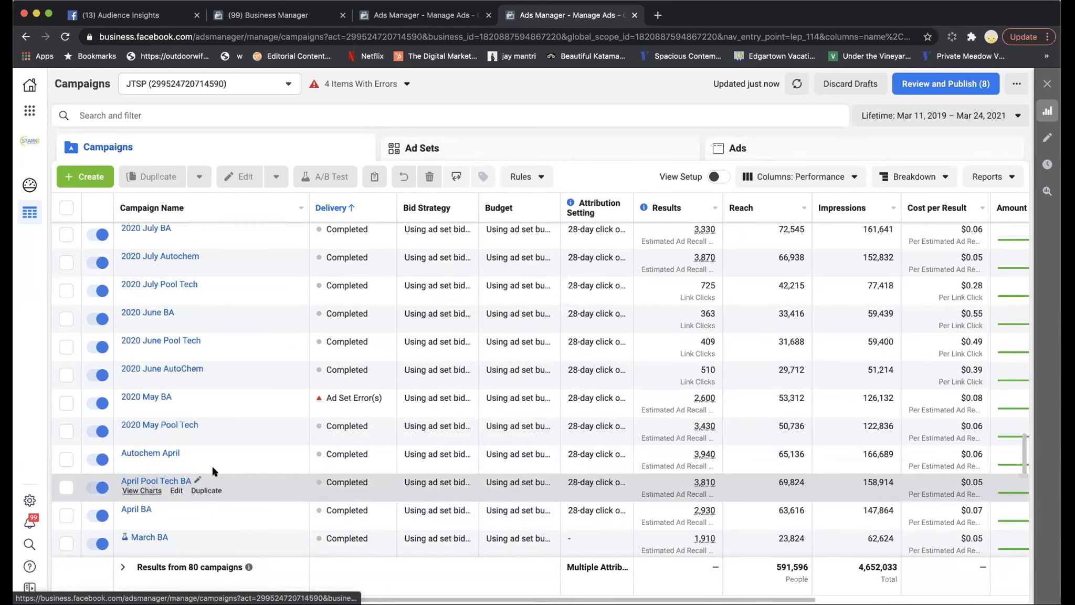
- Open the Dec H&G BA campaign and compare its ad sets with the account's full campaign list
{"action": "scroll", "coordinate": [226, 465], "scroll_direction": "down", "scroll_amount": 10}
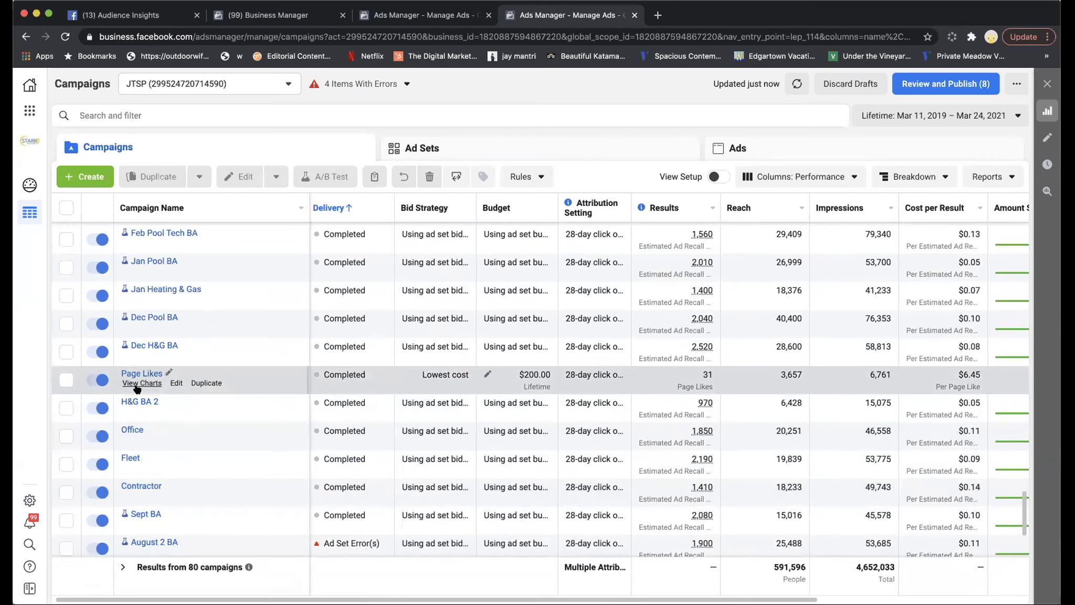
{"action": "left_click", "coordinate": [136, 347]}
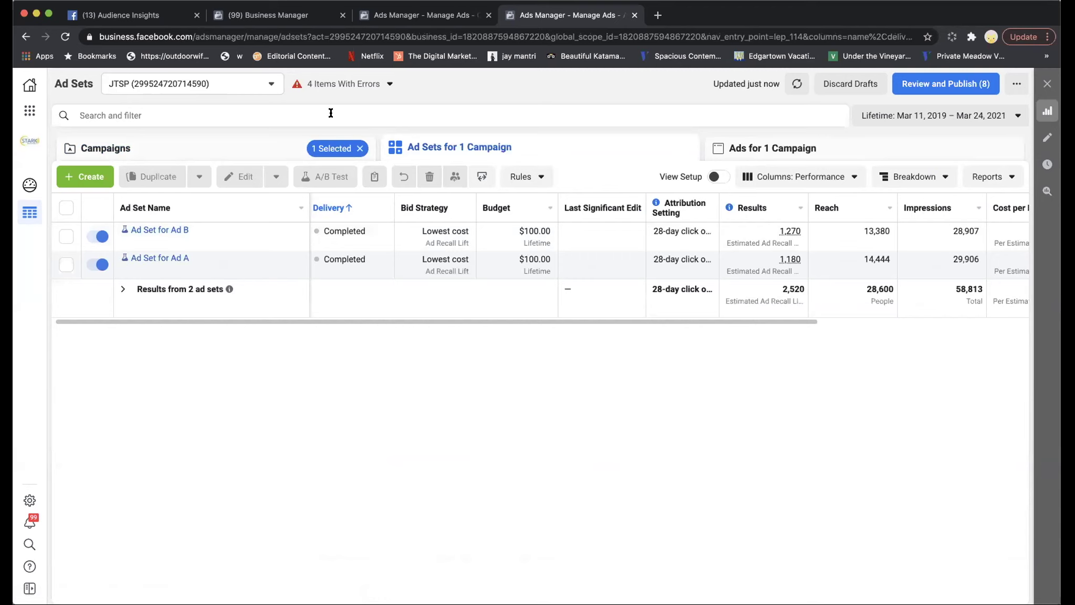
{"action": "left_click", "coordinate": [233, 153]}
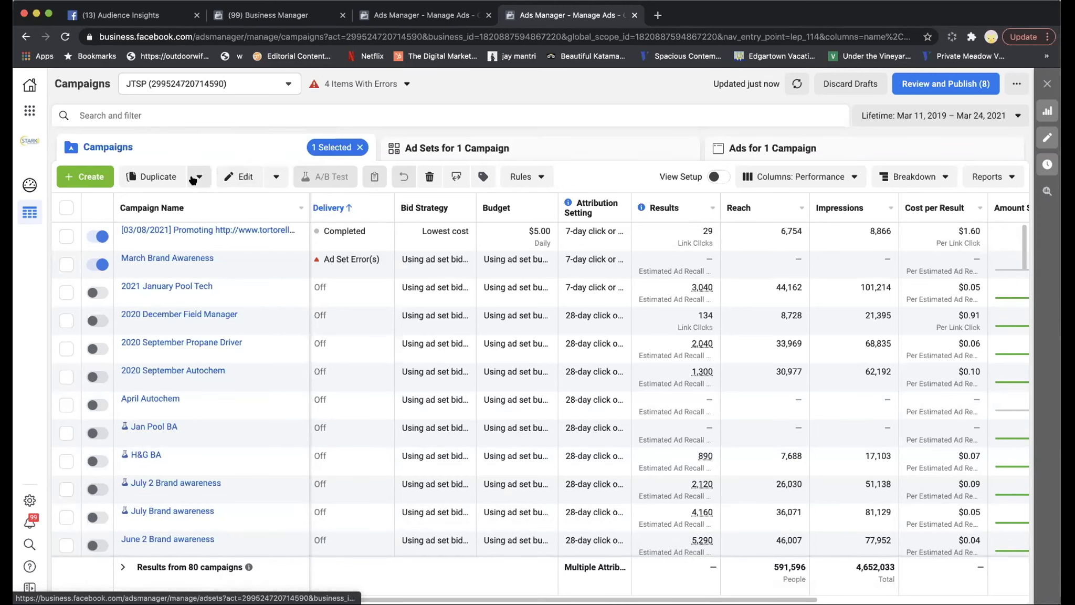
{"action": "scroll", "coordinate": [233, 456], "scroll_direction": "down", "scroll_amount": 6}
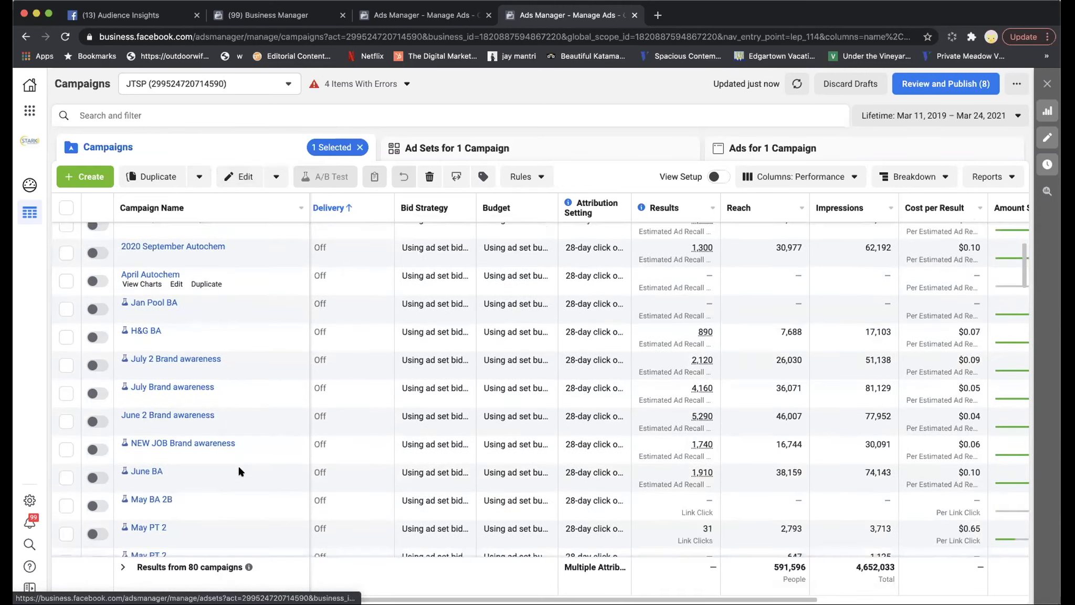
{"action": "scroll", "coordinate": [234, 456], "scroll_direction": "up", "scroll_amount": 6}
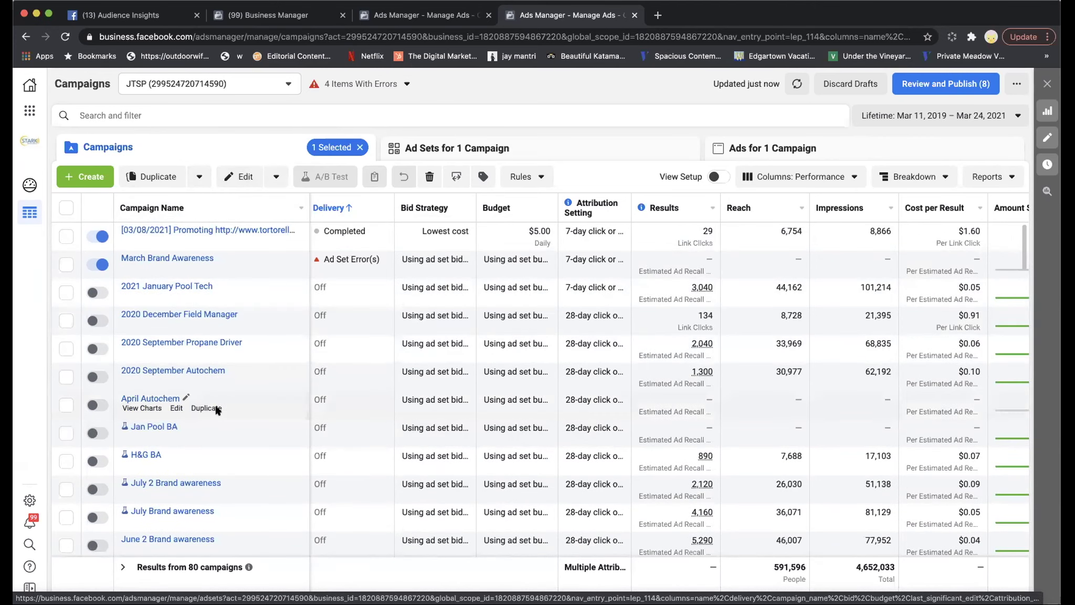
{"action": "scroll", "coordinate": [216, 408], "scroll_direction": "down", "scroll_amount": 3}
{"action": "scroll", "coordinate": [194, 498], "scroll_direction": "down", "scroll_amount": 5}
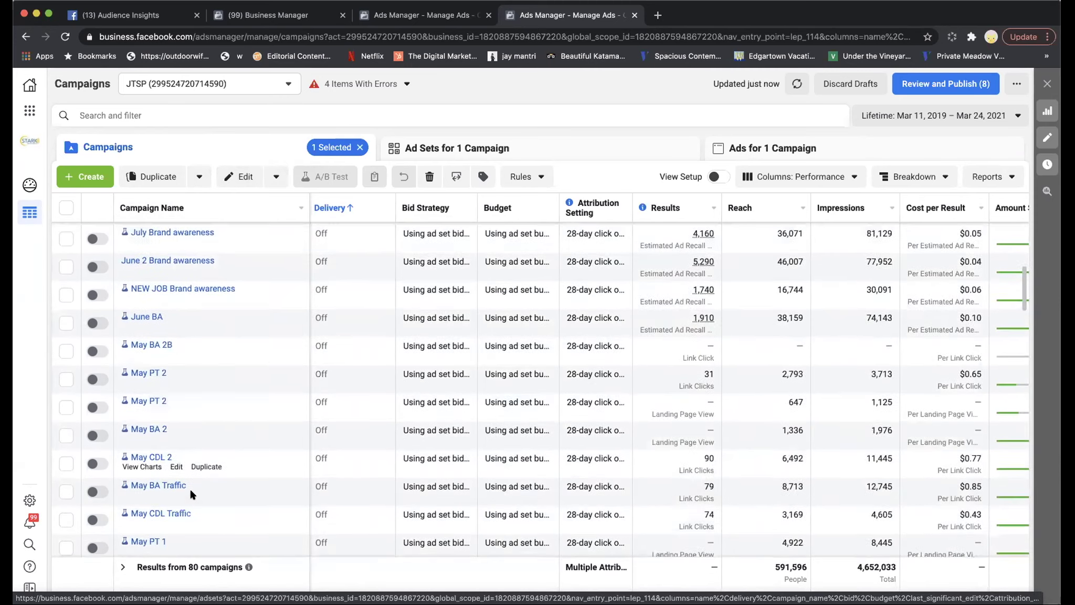
{"action": "left_click", "coordinate": [414, 142]}
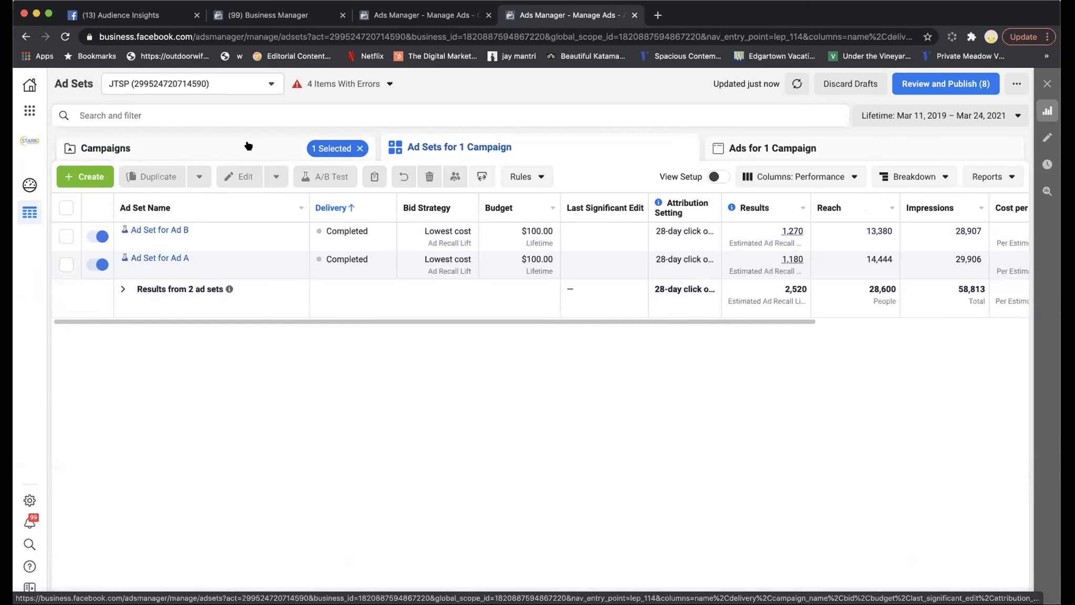
{"action": "left_click", "coordinate": [233, 146]}
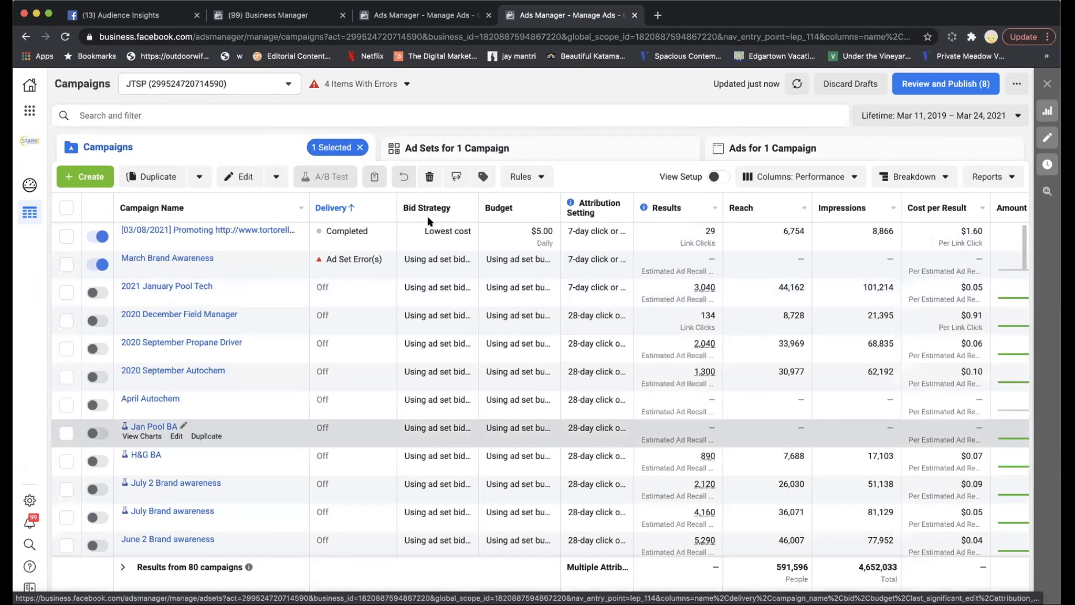
{"action": "left_click", "coordinate": [493, 151]}
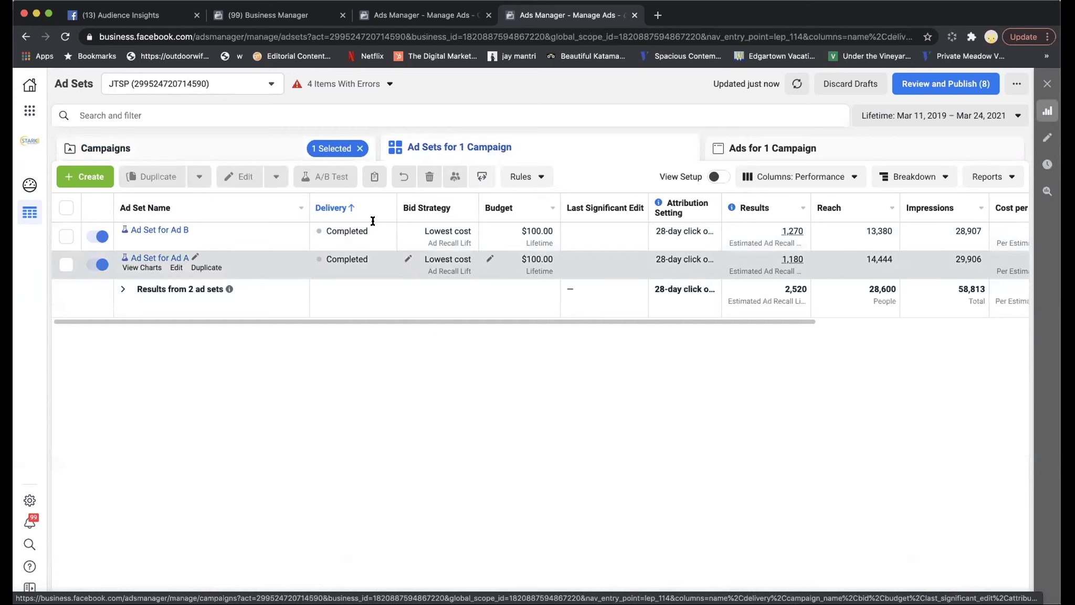
- View the ads inside Ad Set for Ad A and Ad Set for Ad B, and look across Ad B's performance columns
{"action": "mouse_move", "coordinate": [180, 230]}
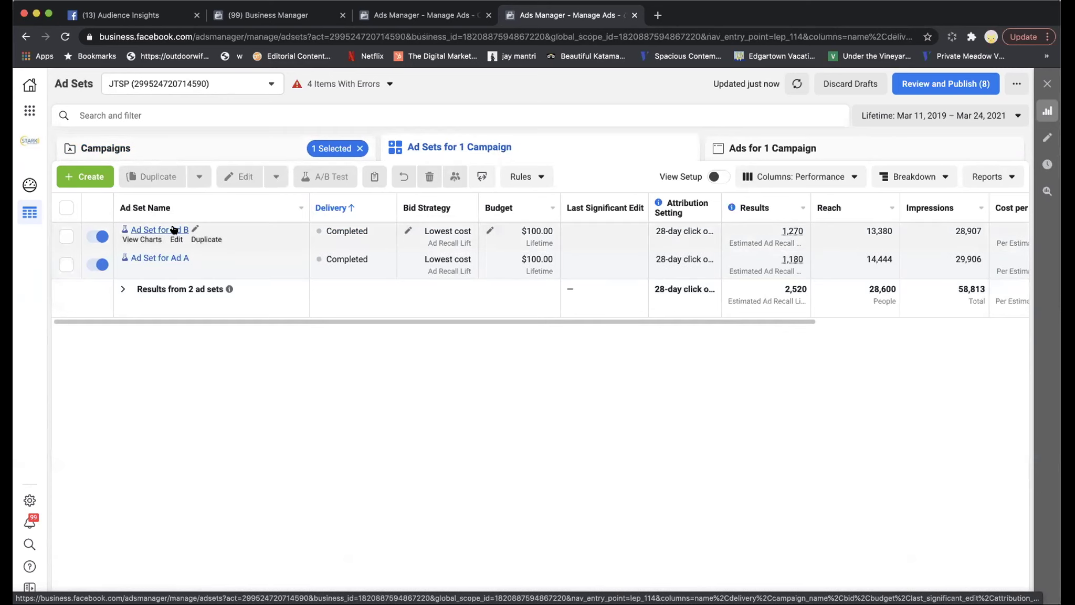
{"action": "left_click", "coordinate": [169, 258]}
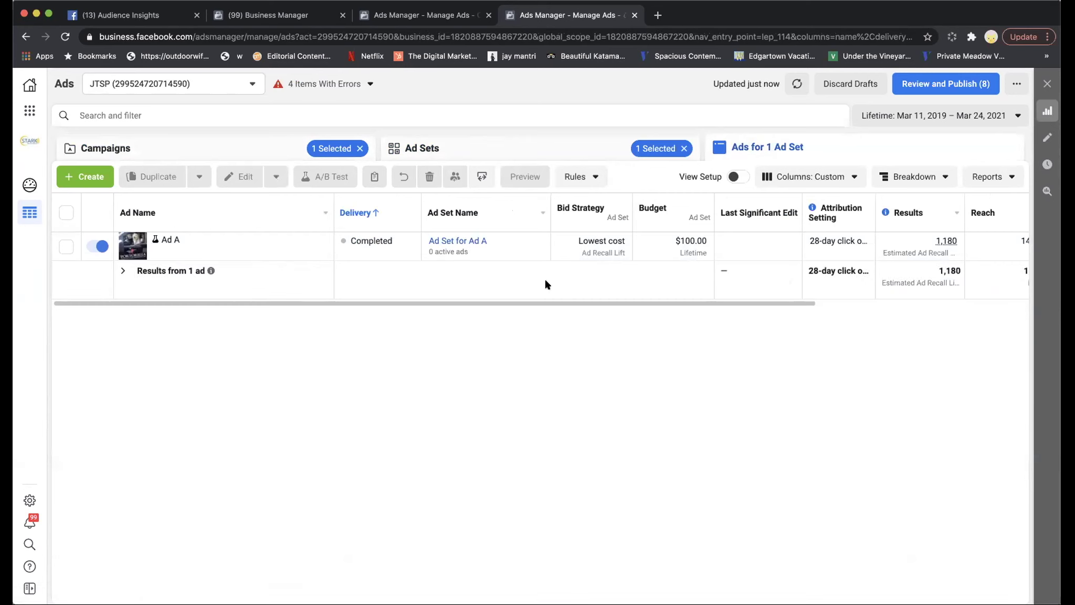
{"action": "left_click", "coordinate": [415, 149]}
{"action": "left_click", "coordinate": [182, 234]}
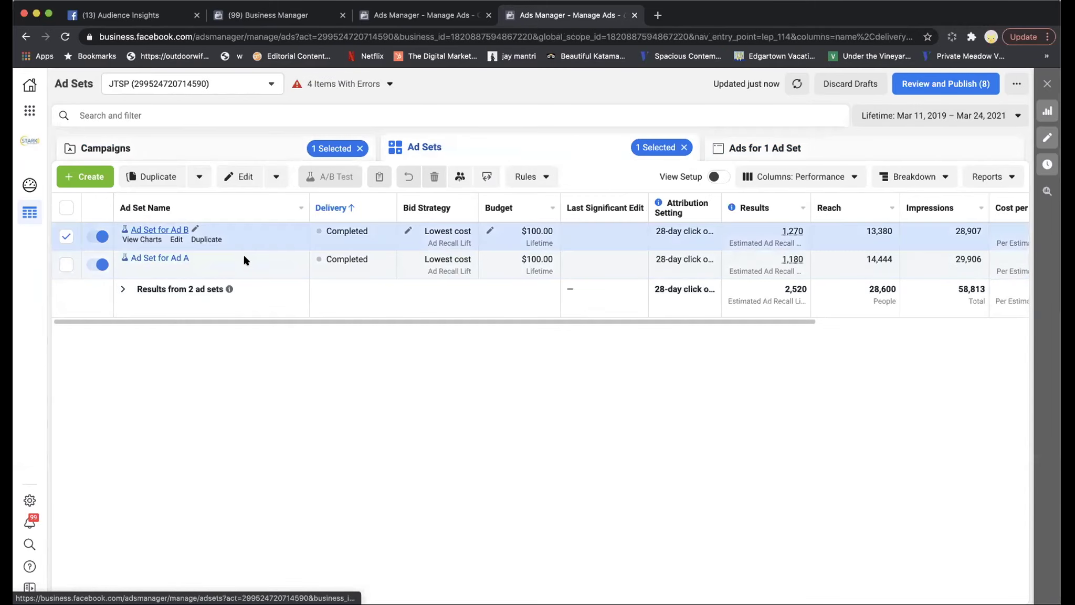
{"action": "scroll", "coordinate": [377, 244], "scroll_direction": "right", "scroll_amount": 4}
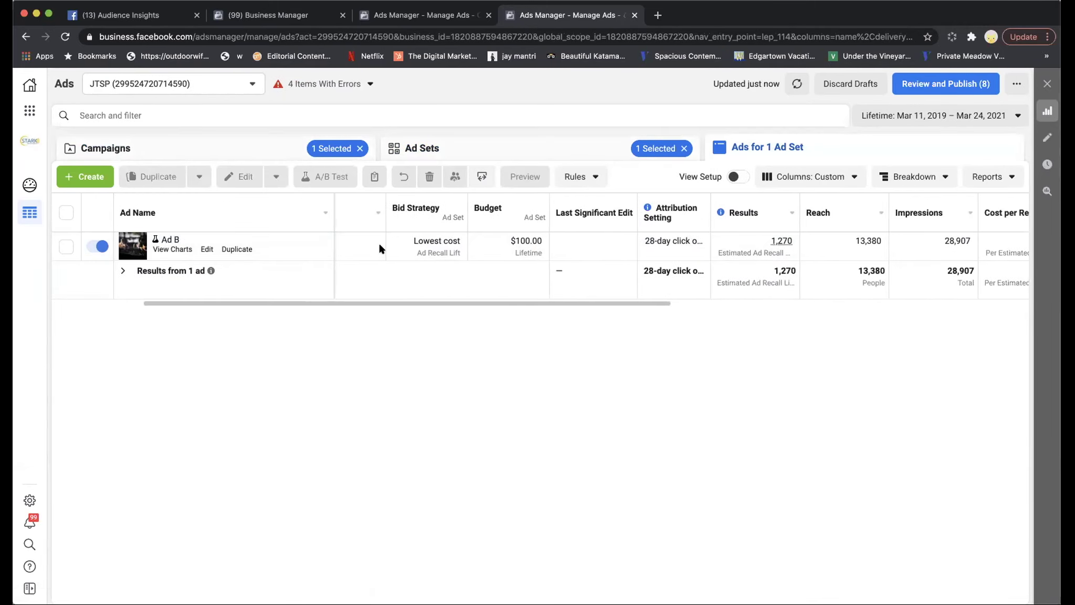
{"action": "scroll", "coordinate": [379, 248], "scroll_direction": "right", "scroll_amount": 3}
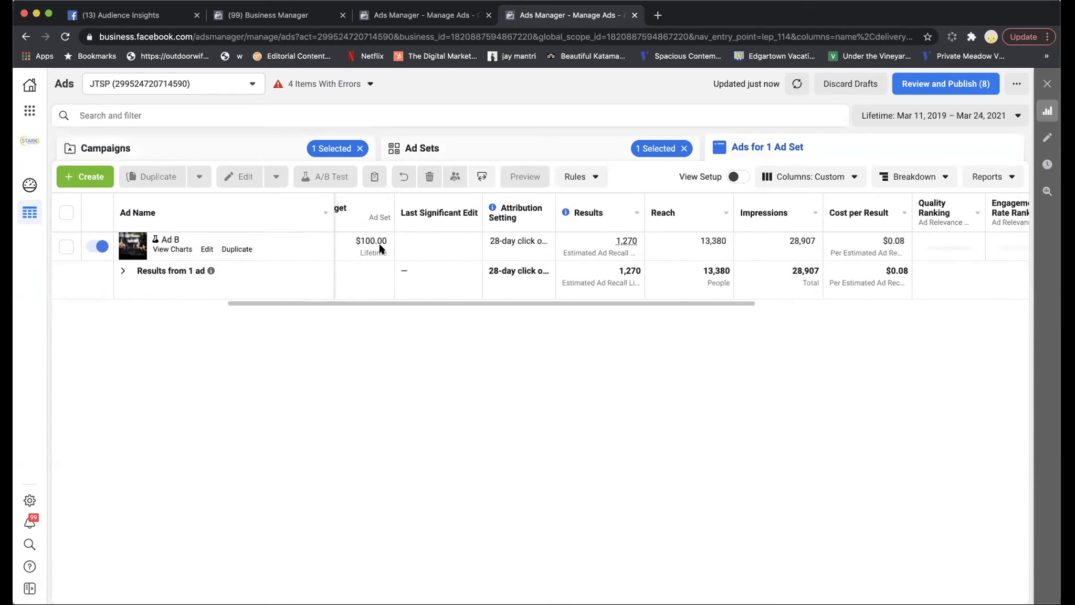
{"action": "scroll", "coordinate": [375, 244], "scroll_direction": "left", "scroll_amount": 6}
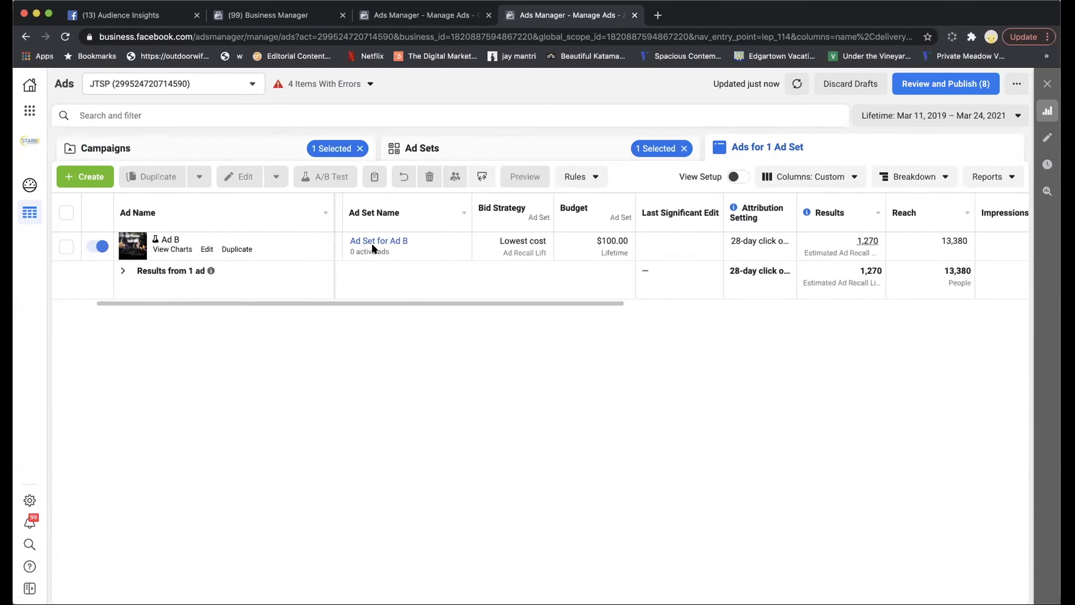
- Review the campaign, ad set and ad levels again, checking both test ad sets and the ad in Ad Set for Ad B
{"action": "left_click", "coordinate": [441, 147]}
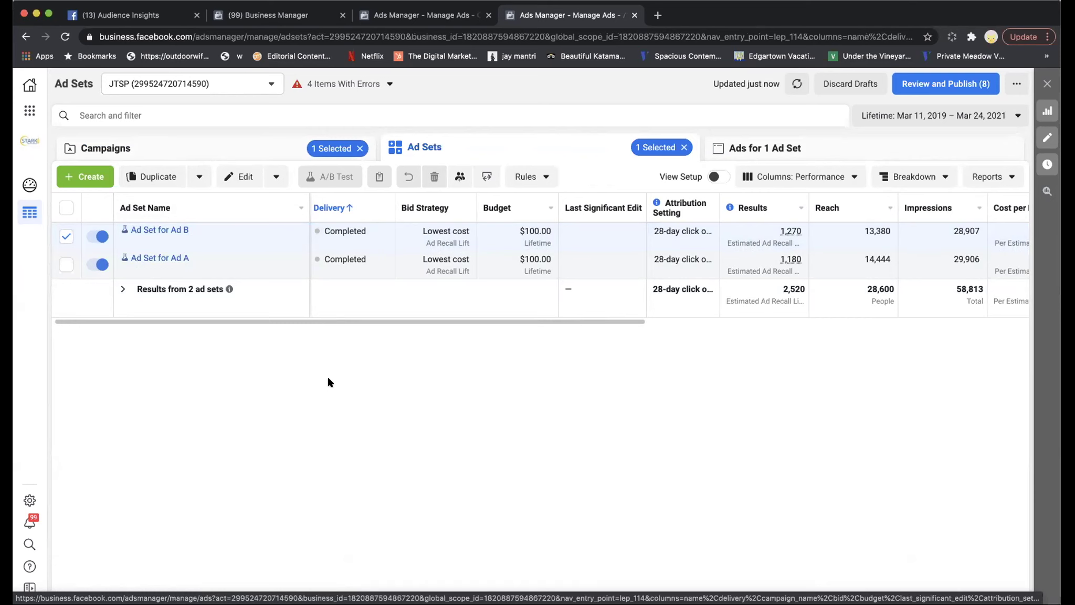
{"action": "left_click", "coordinate": [85, 150]}
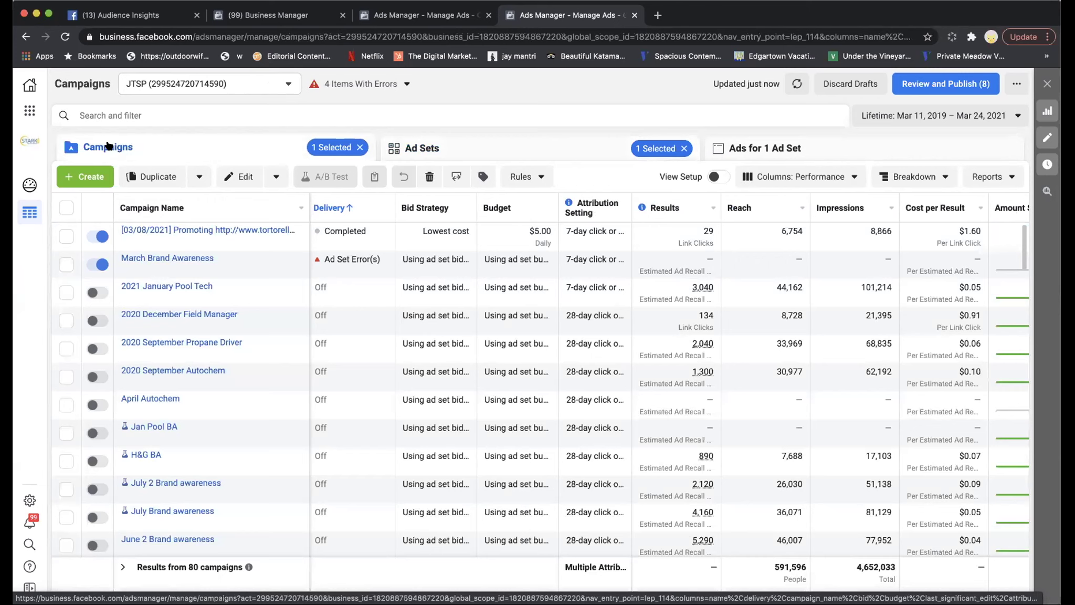
{"action": "left_click", "coordinate": [487, 148]}
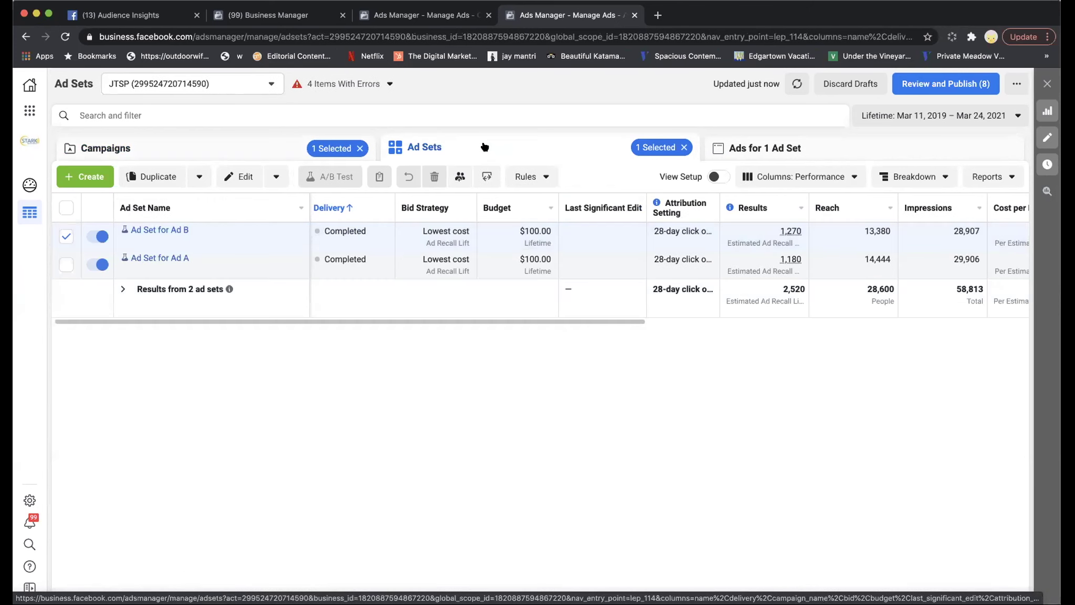
{"action": "mouse_move", "coordinate": [239, 233]}
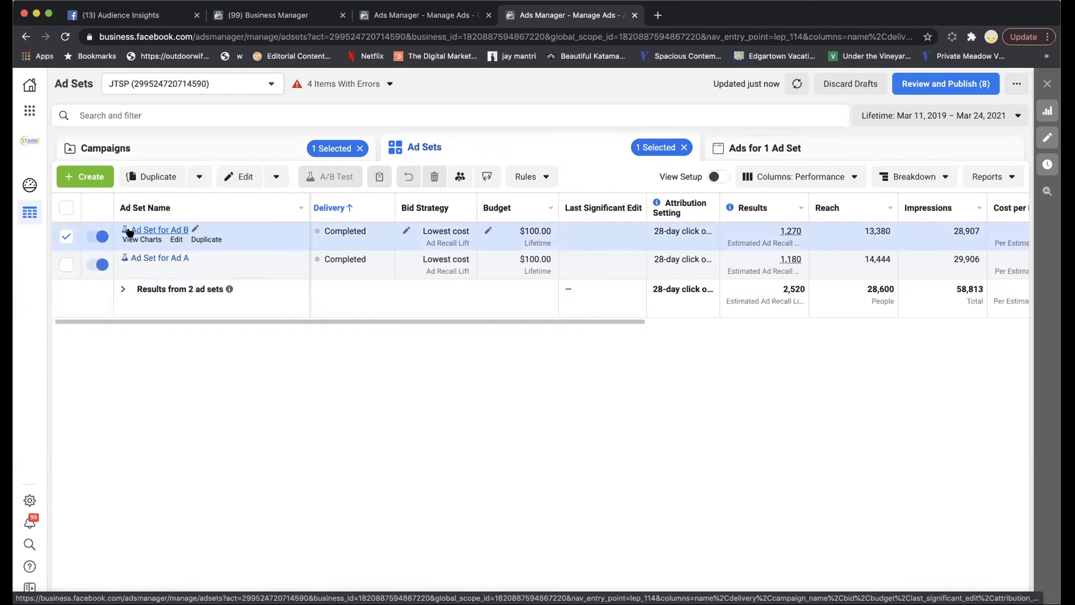
{"action": "mouse_move", "coordinate": [126, 258]}
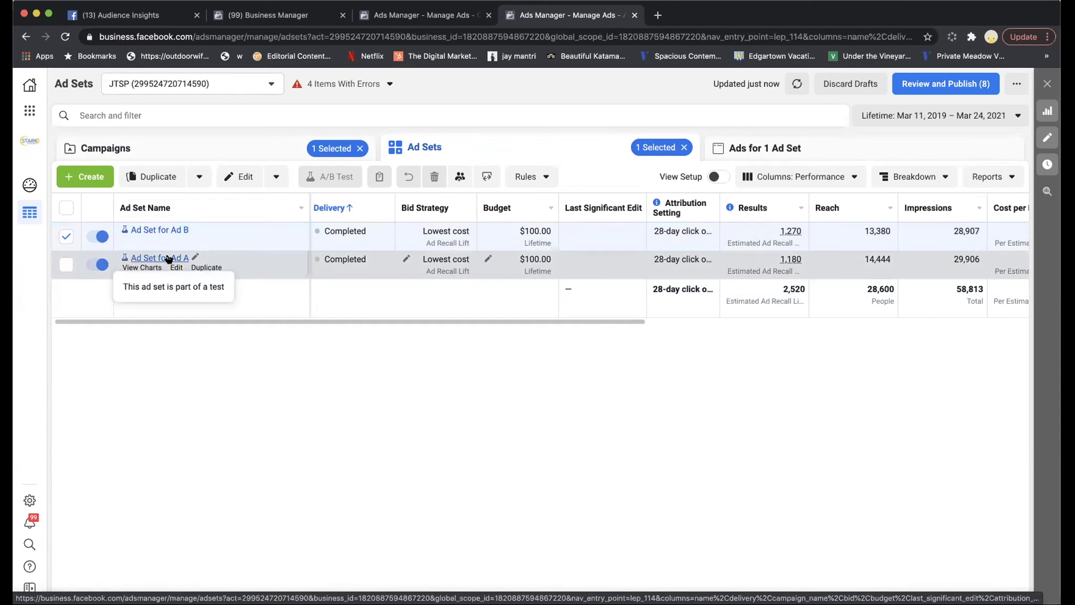
{"action": "left_click", "coordinate": [745, 149]}
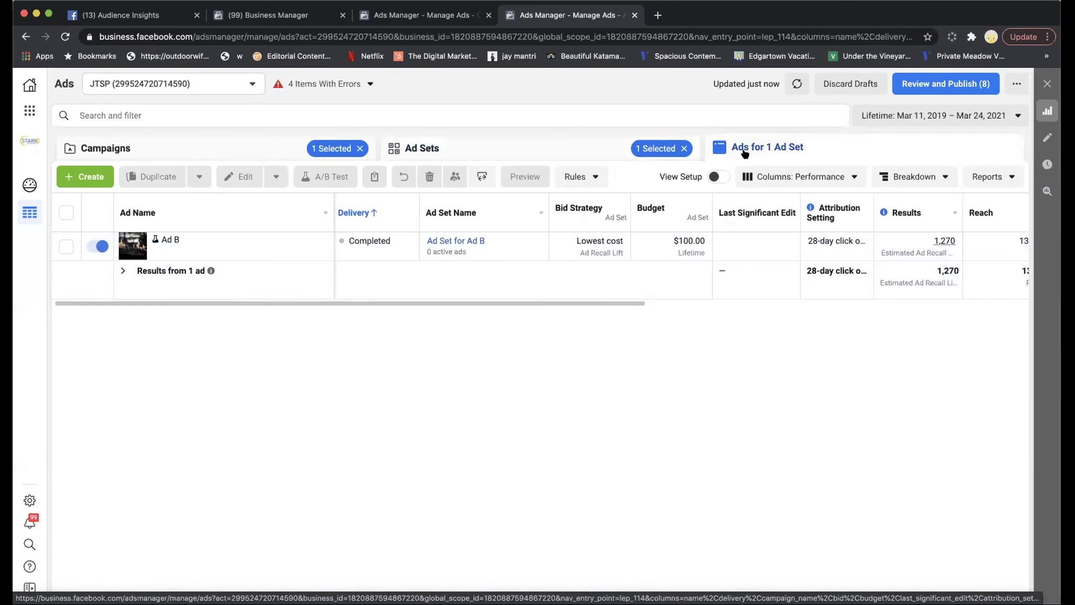
{"action": "mouse_move", "coordinate": [168, 244]}
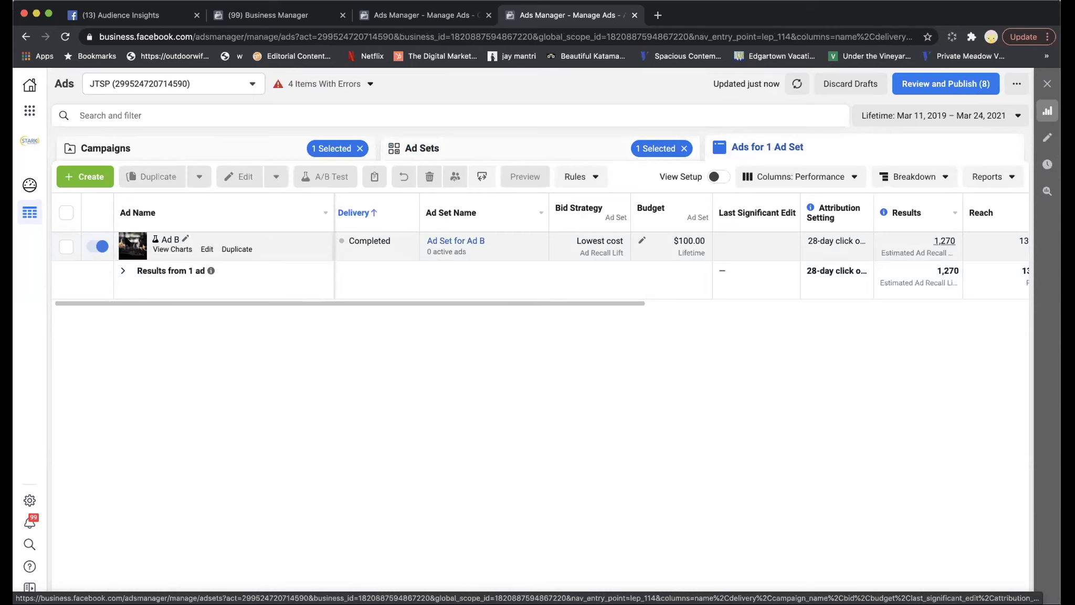
{"action": "mouse_move", "coordinate": [370, 240]}
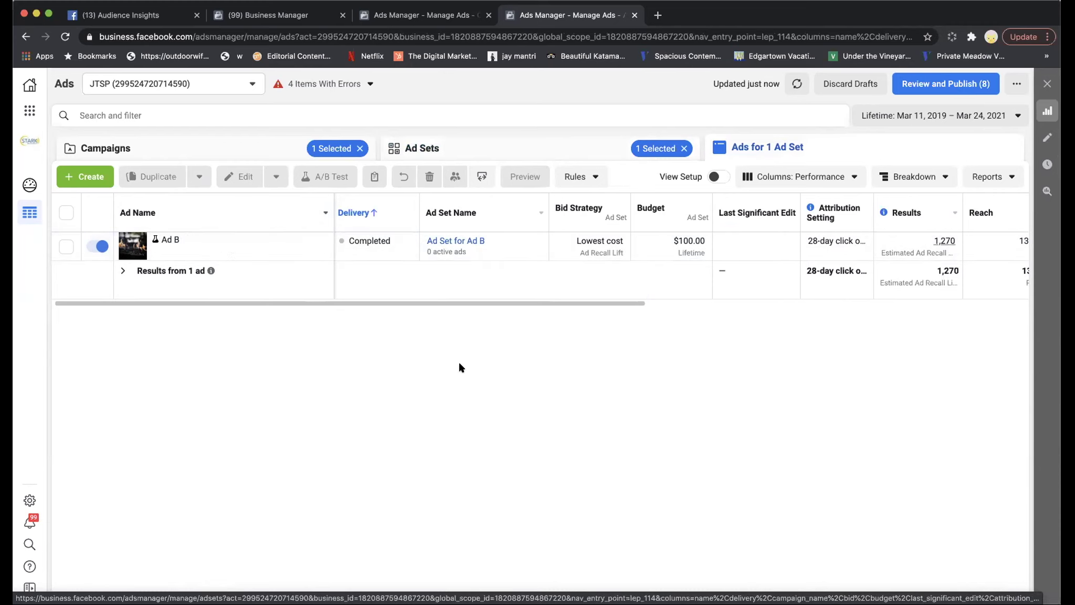
- Clear the campaign and ad set selections and return to the unfiltered campaign list
{"action": "left_click", "coordinate": [90, 177]}
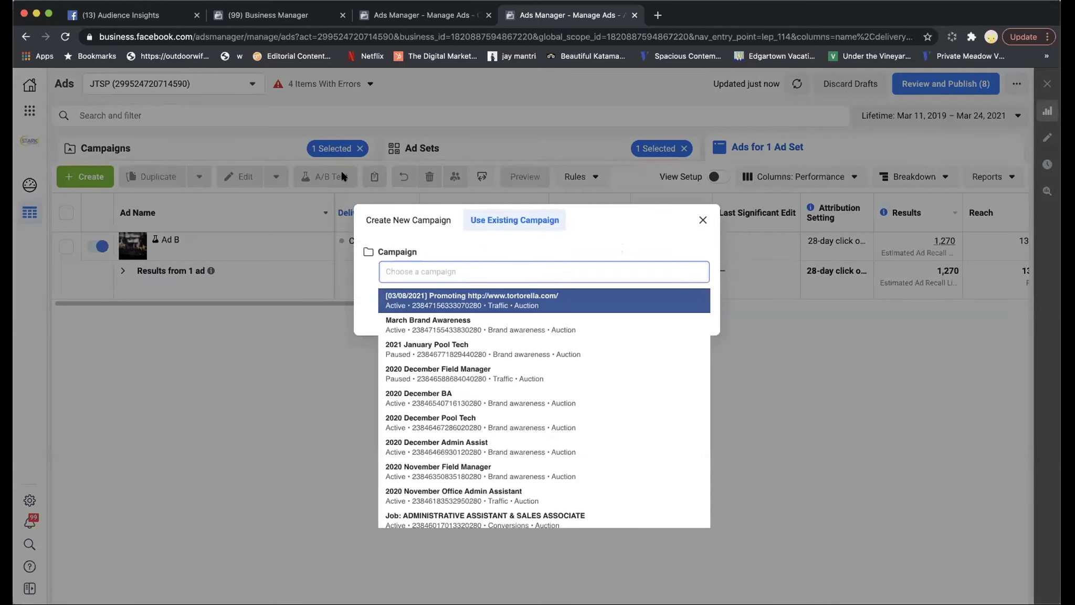
{"action": "left_click", "coordinate": [703, 220]}
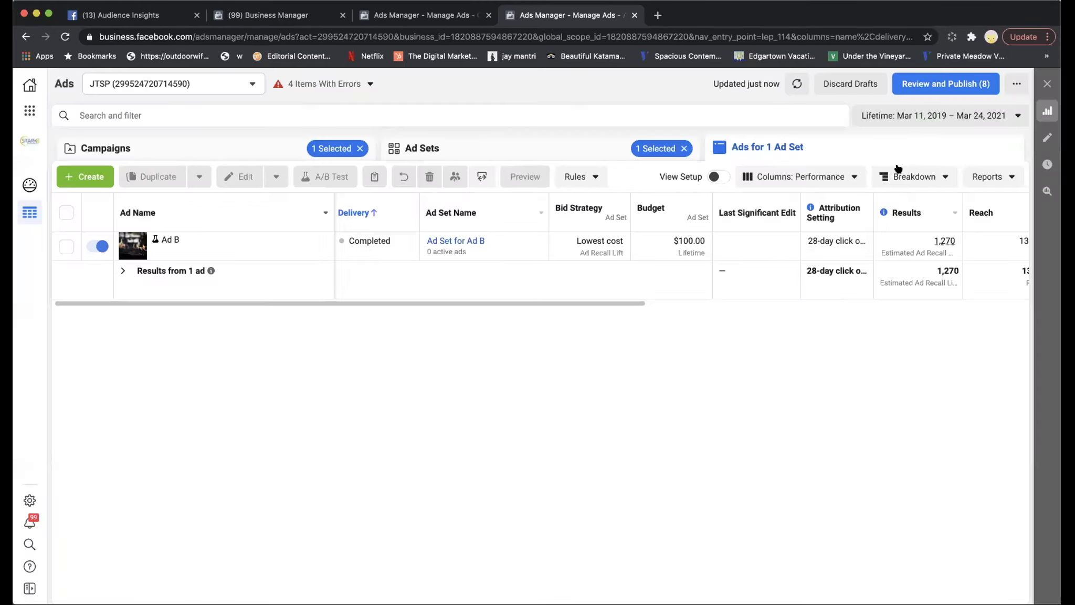
{"action": "left_click", "coordinate": [216, 149]}
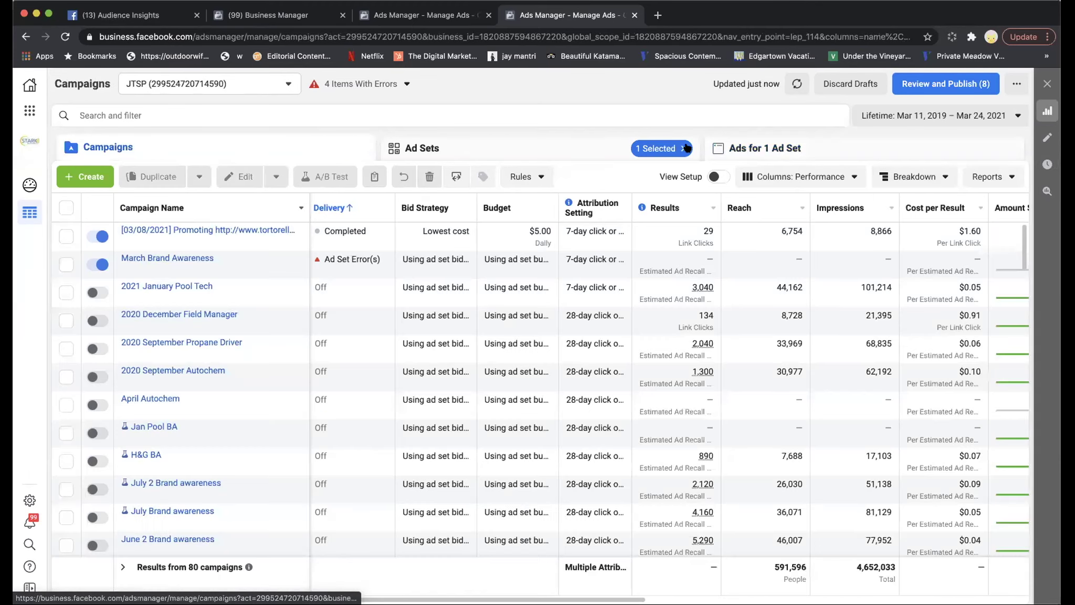
{"action": "left_click", "coordinate": [684, 148]}
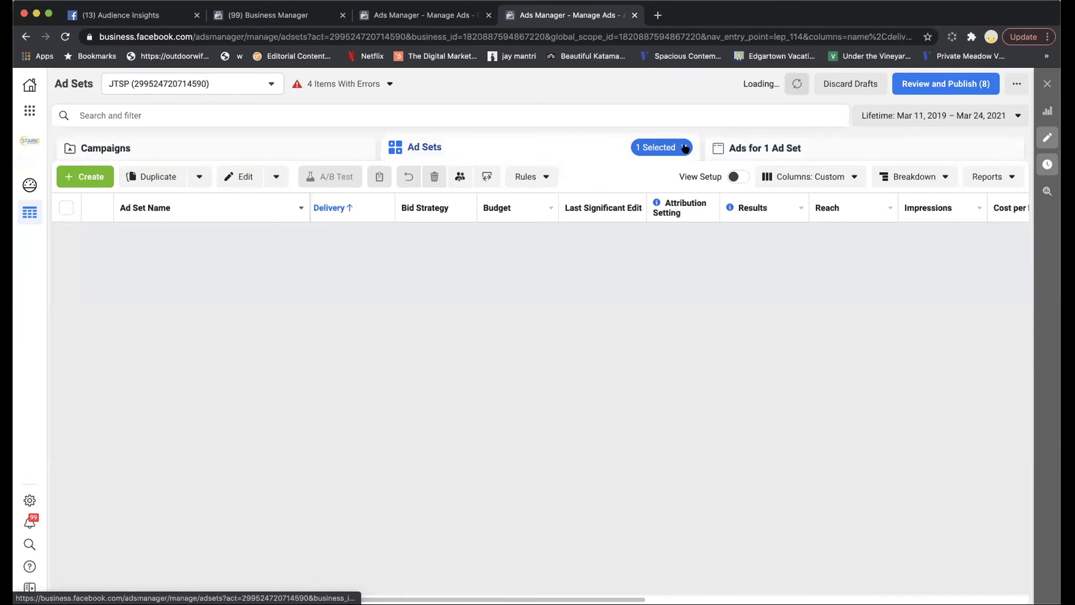
{"action": "left_click", "coordinate": [685, 148]}
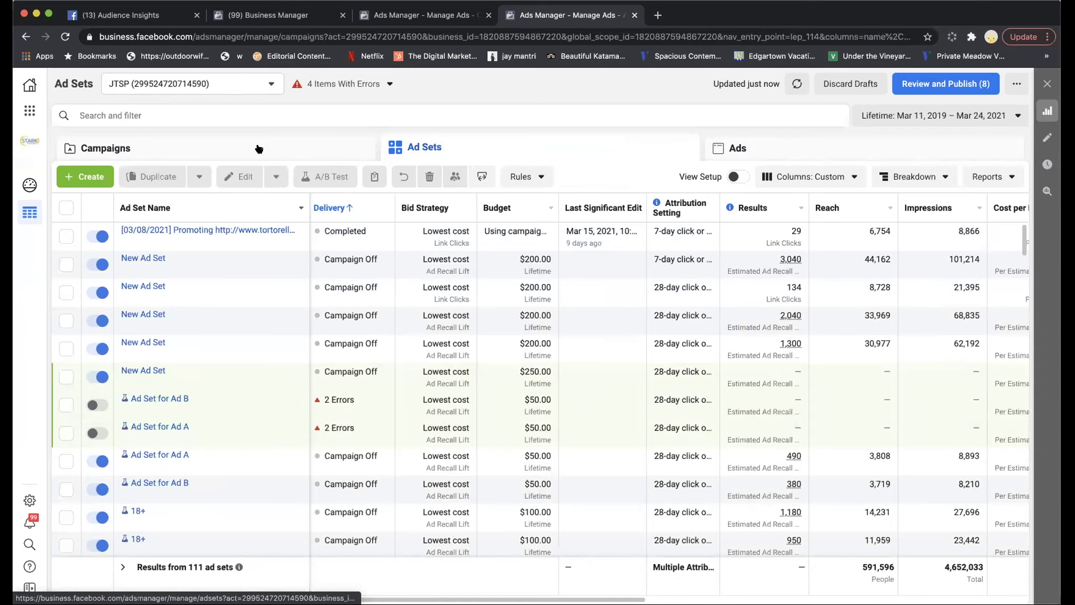
{"action": "left_click", "coordinate": [259, 148]}
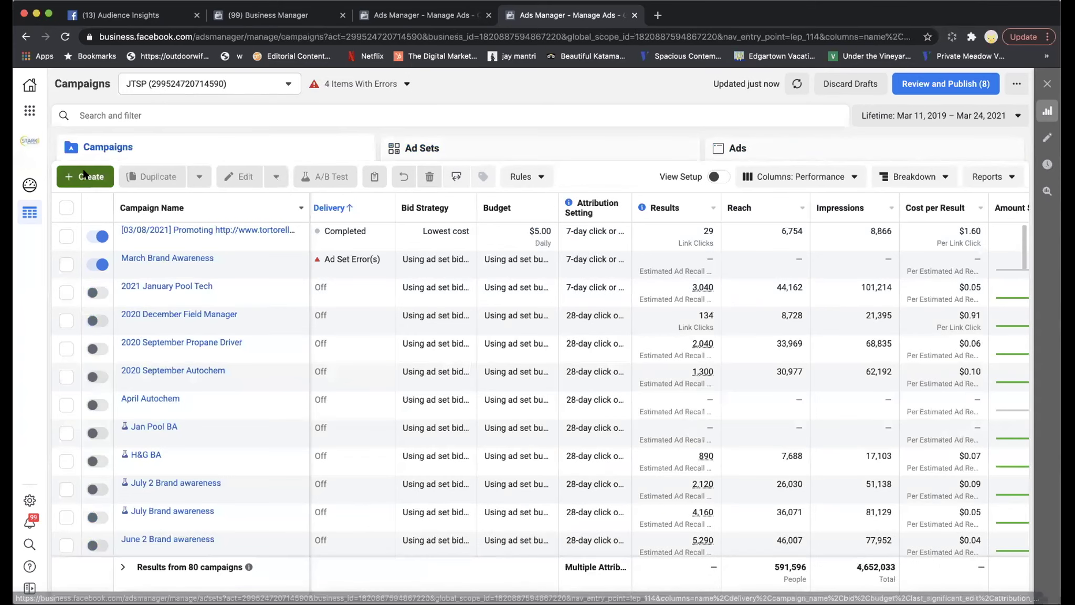
- Start creating a new campaign and choose Traffic as its objective
{"action": "left_click", "coordinate": [85, 174]}
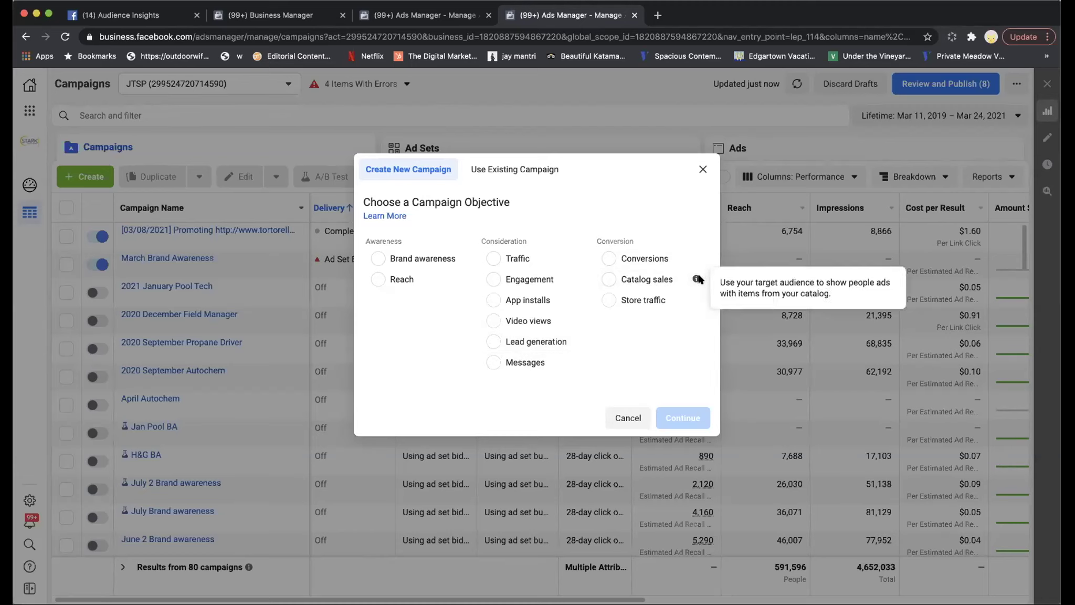
{"action": "mouse_move", "coordinate": [691, 283]}
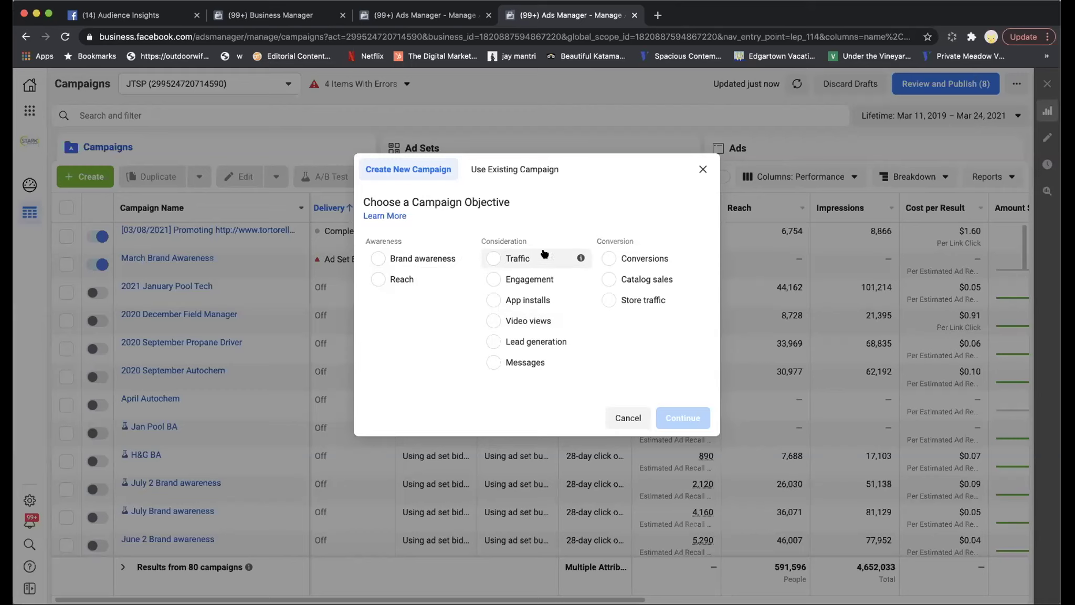
{"action": "left_click", "coordinate": [495, 256]}
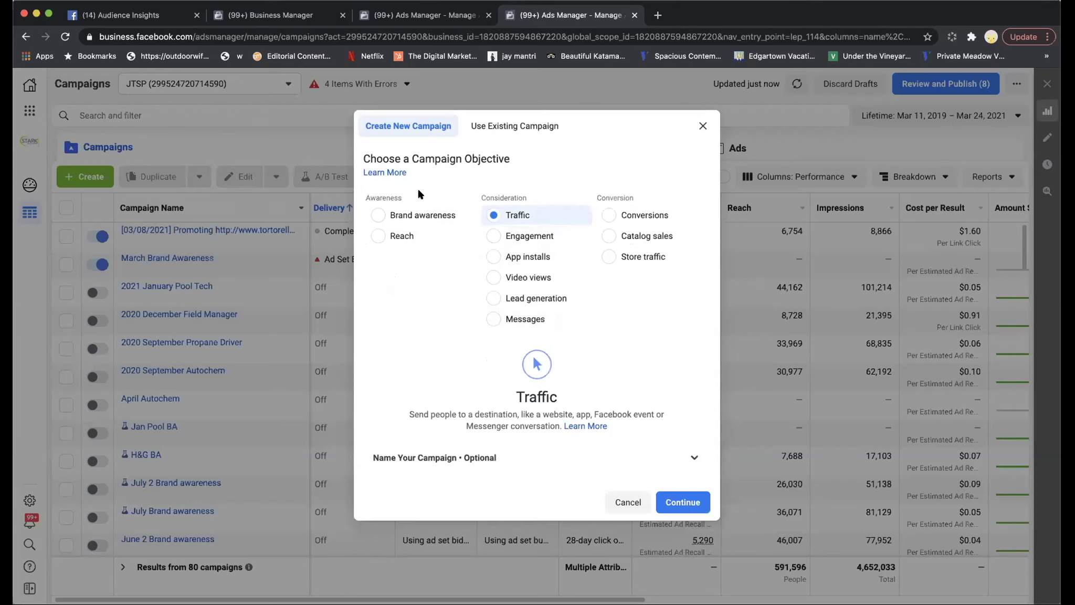
{"action": "scroll", "coordinate": [602, 342], "scroll_direction": "down", "scroll_amount": 1}
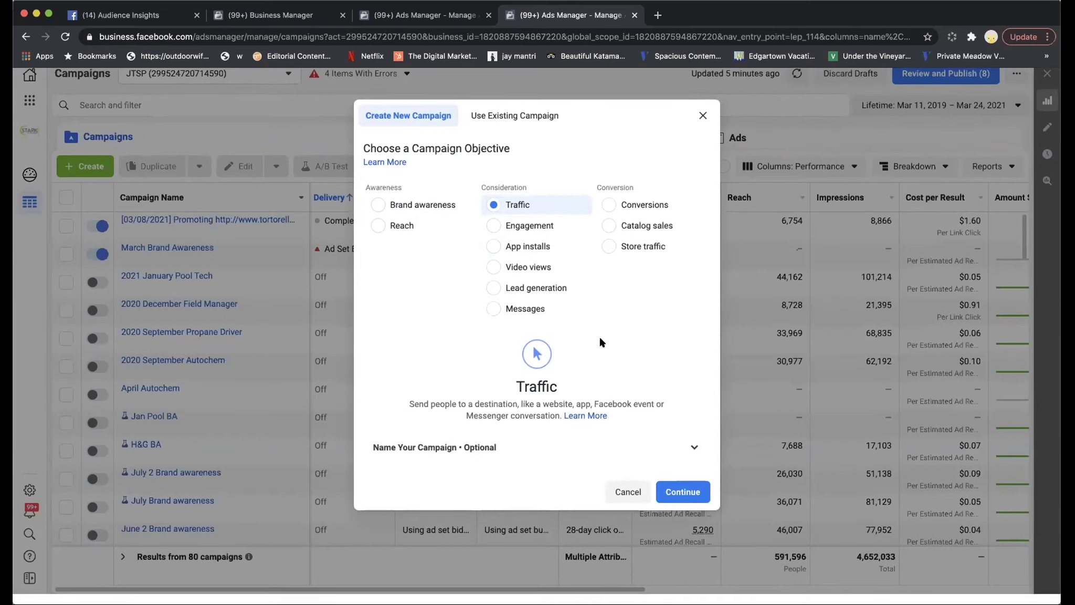
- Expand the optional naming section and name the campaign "Miller Business"
{"action": "left_click", "coordinate": [513, 458]}
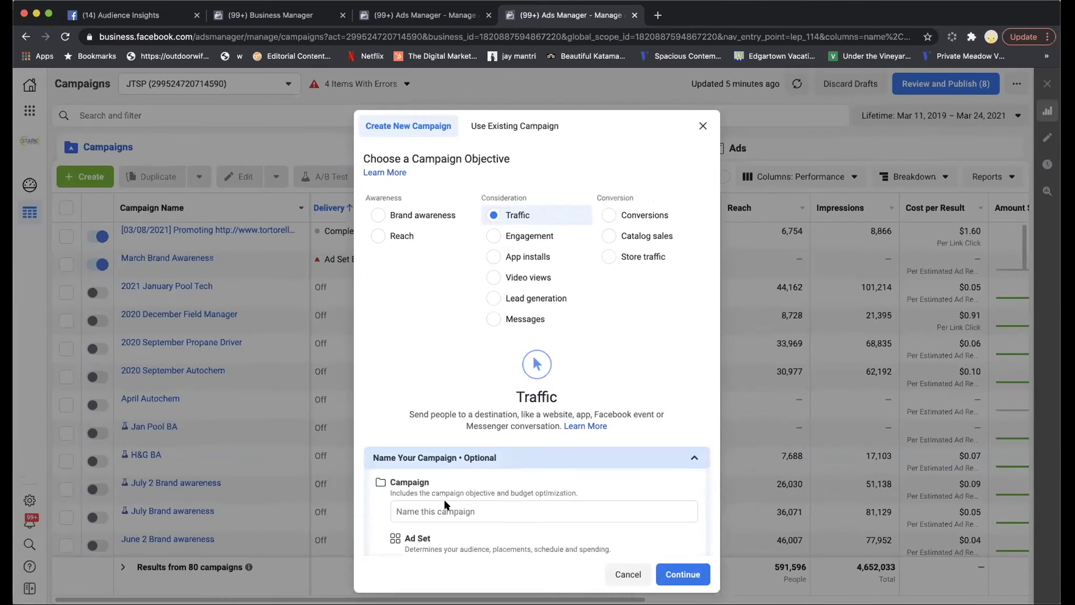
{"action": "scroll", "coordinate": [466, 432], "scroll_direction": "down", "scroll_amount": 4}
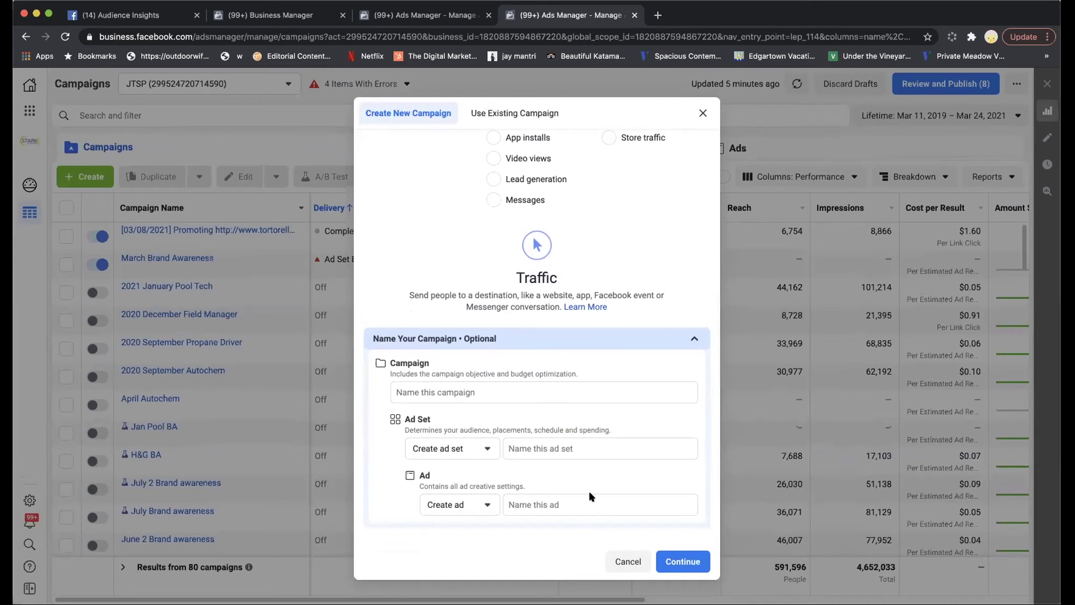
{"action": "left_click", "coordinate": [485, 391]}
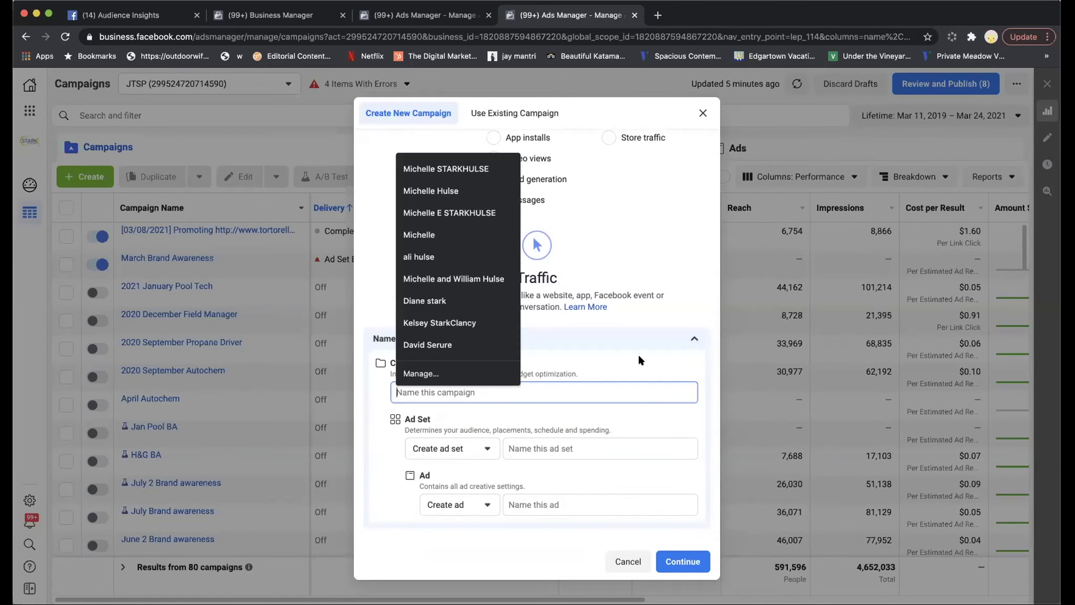
{"action": "type", "text": "Miller Business"}
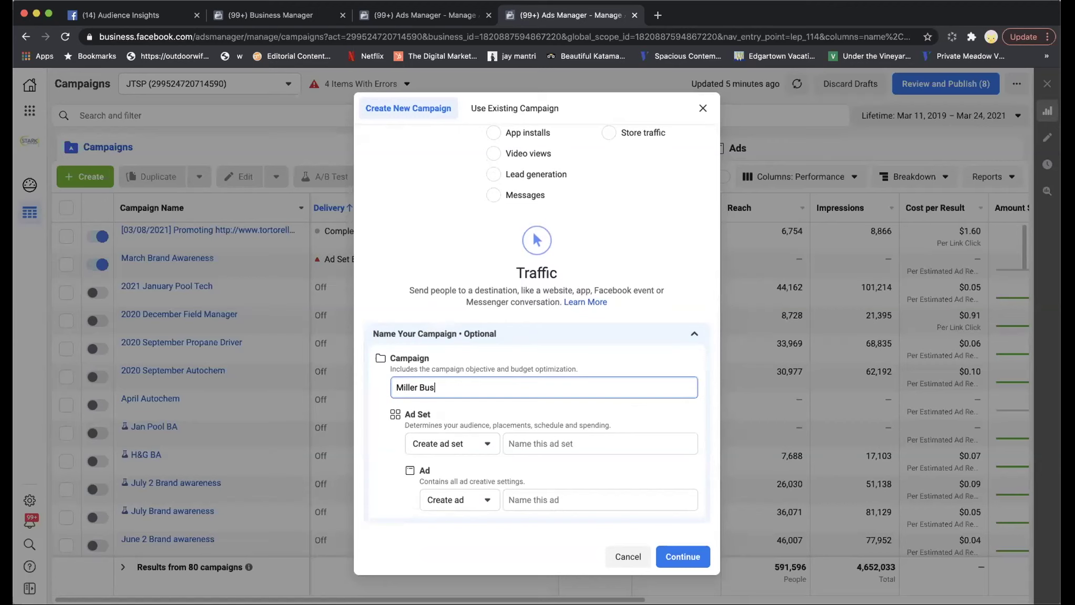
{"action": "scroll", "coordinate": [659, 461], "scroll_direction": "up", "scroll_amount": 1}
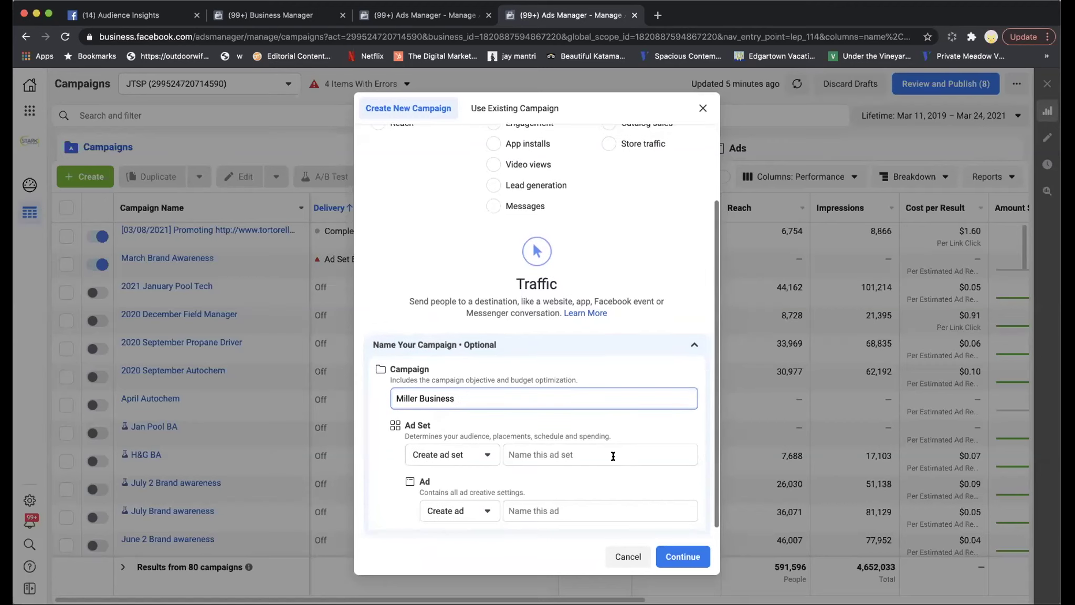
- Name the ad set "Women's Expo" and the ad "FB & IG Ads", and continue to the campaign draft
{"action": "left_click", "coordinate": [613, 456]}
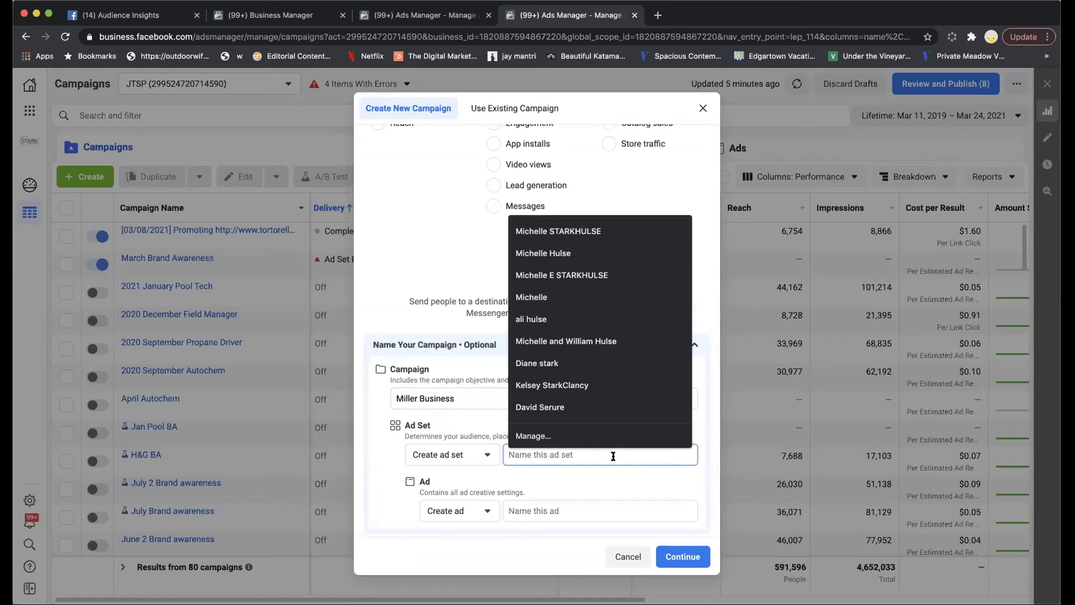
{"action": "type", "text": "W"}
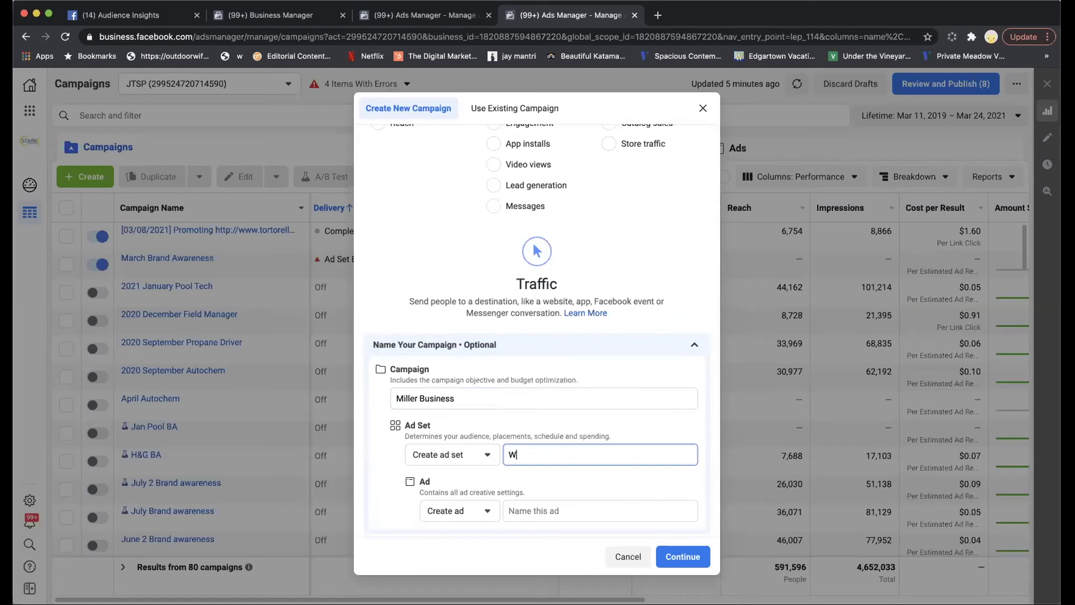
{"action": "type", "text": "omen's Expo"}
{"action": "left_click", "coordinate": [596, 510]}
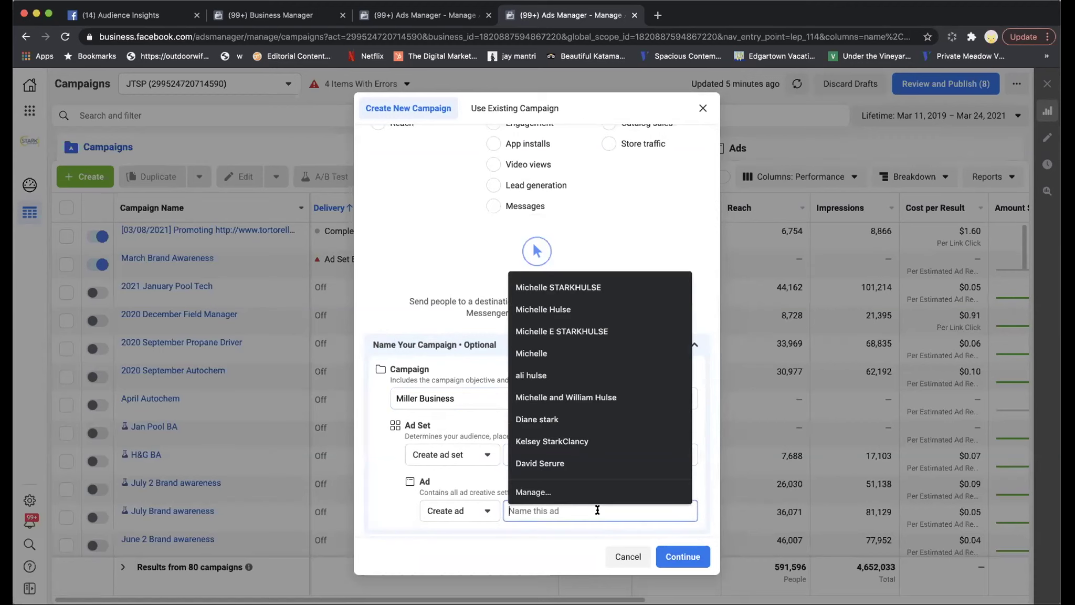
{"action": "type", "text": "FB & IG Ads"}
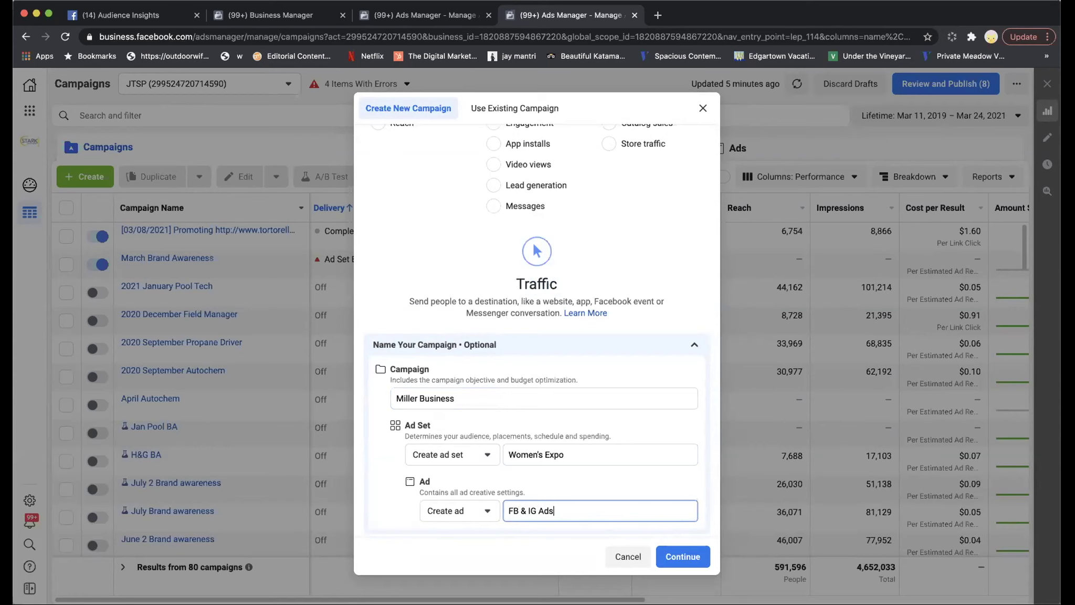
{"action": "left_click", "coordinate": [705, 554]}
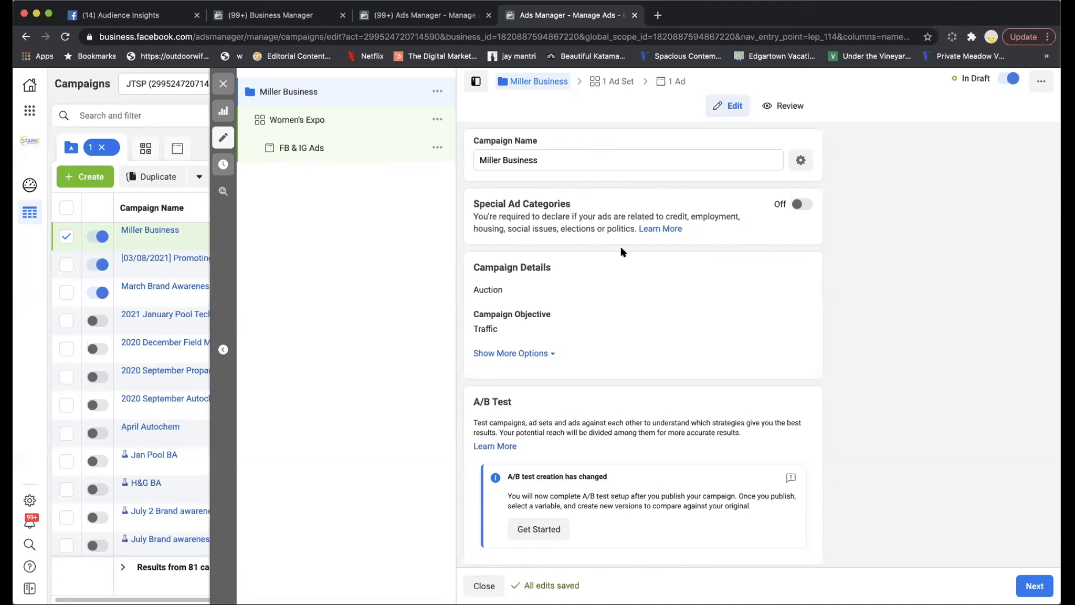
- Switch on Special Ad Categories to view the available categories, and switch it back off without declaring any
{"action": "scroll", "coordinate": [682, 270], "scroll_direction": "down", "scroll_amount": 1}
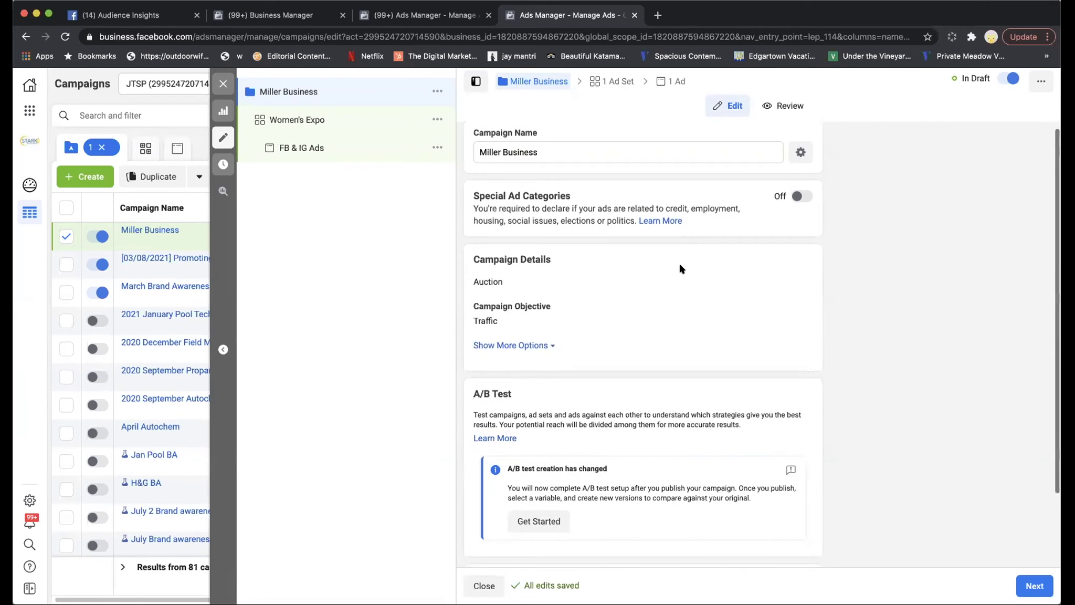
{"action": "scroll", "coordinate": [681, 268], "scroll_direction": "up", "scroll_amount": 1}
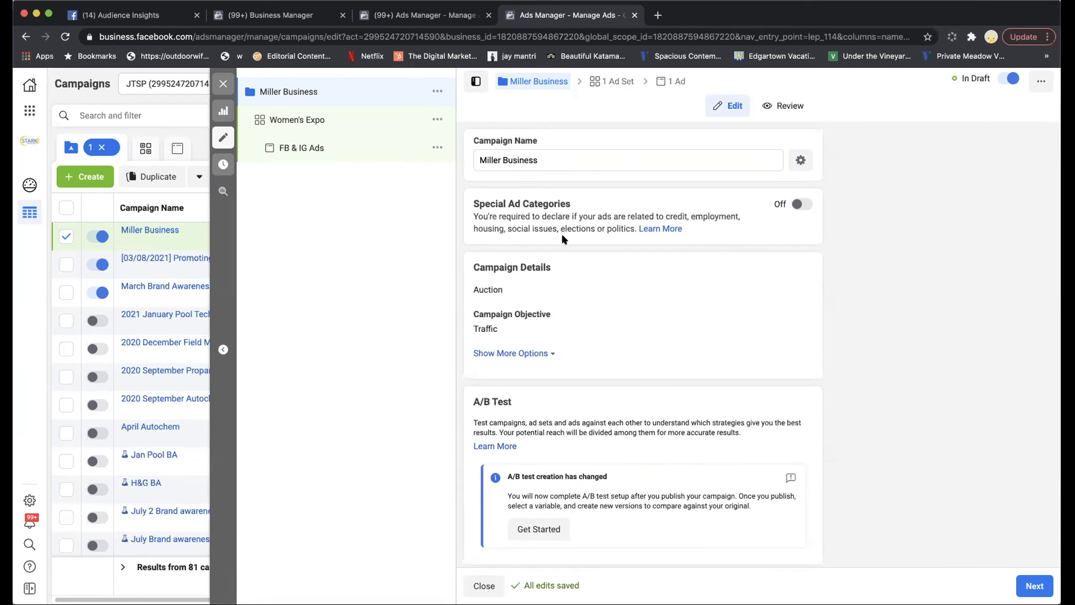
{"action": "scroll", "coordinate": [617, 244], "scroll_direction": "down", "scroll_amount": 1}
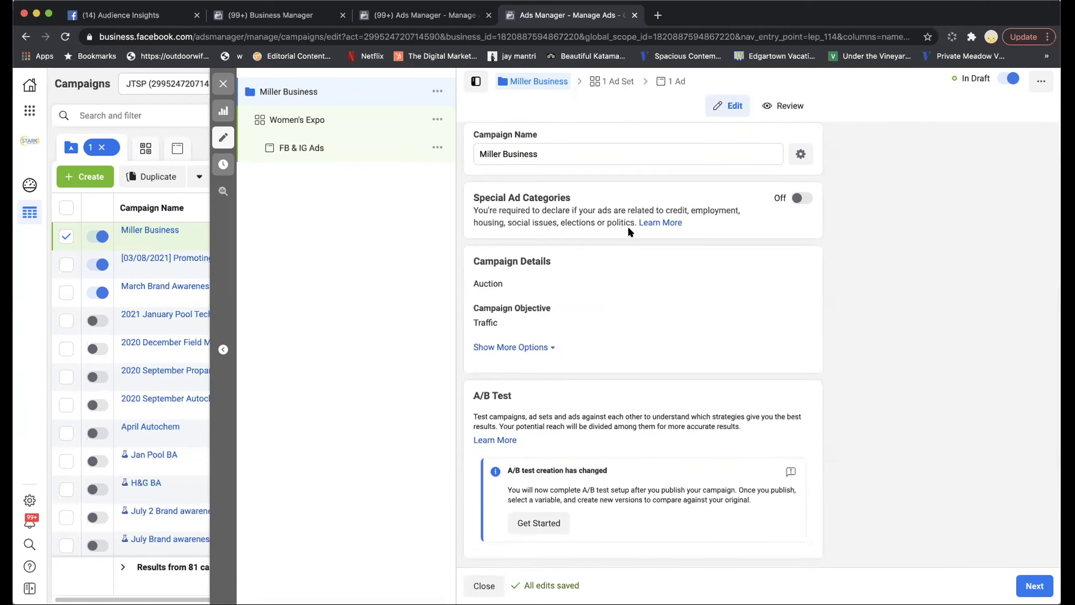
{"action": "scroll", "coordinate": [514, 225], "scroll_direction": "down", "scroll_amount": 1}
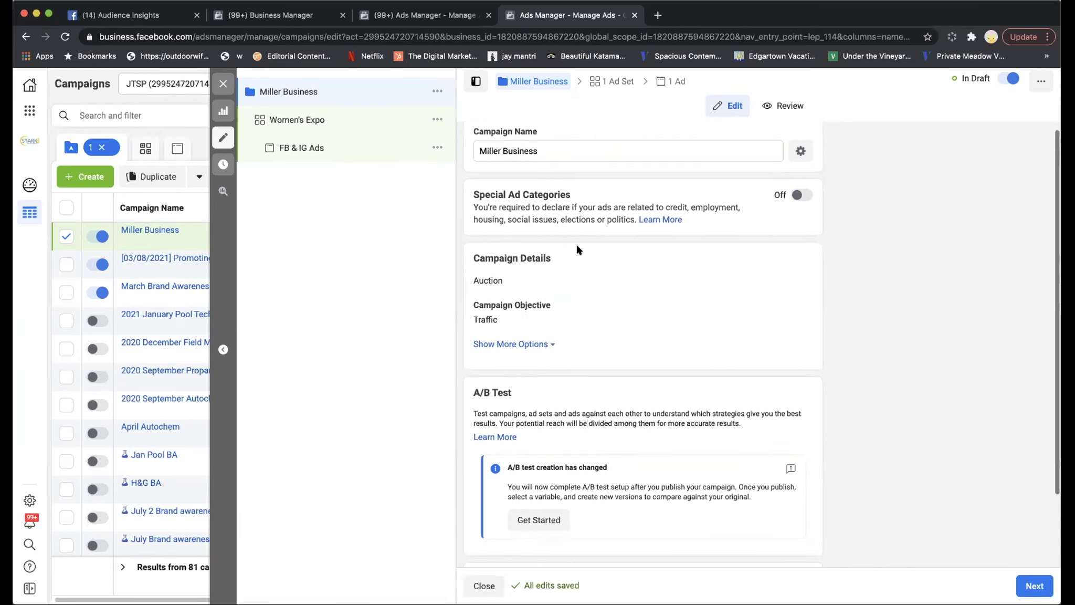
{"action": "scroll", "coordinate": [560, 243], "scroll_direction": "up", "scroll_amount": 1}
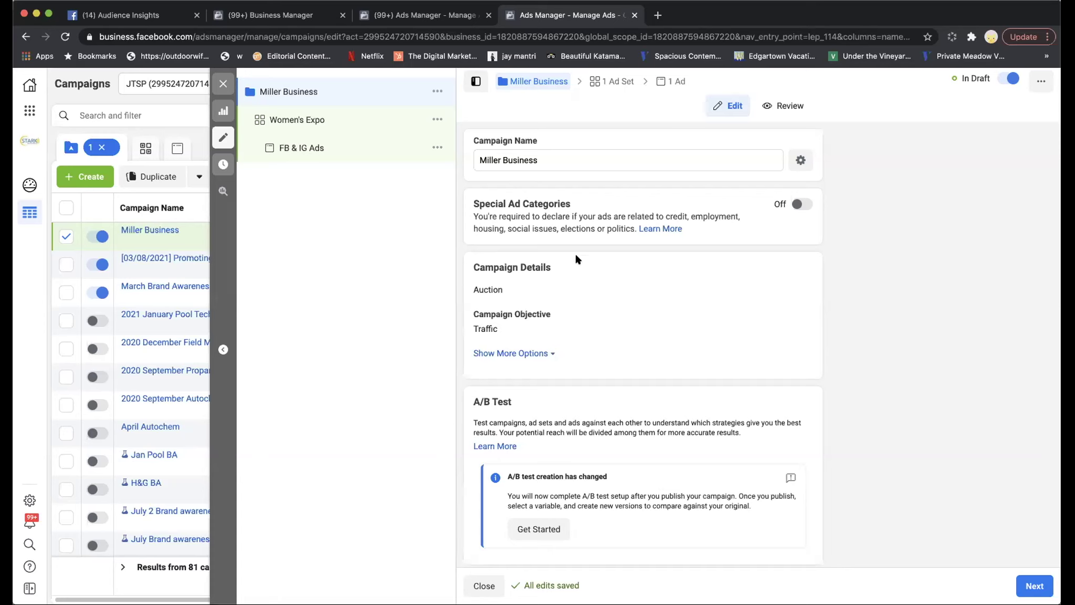
{"action": "left_click", "coordinate": [801, 207]}
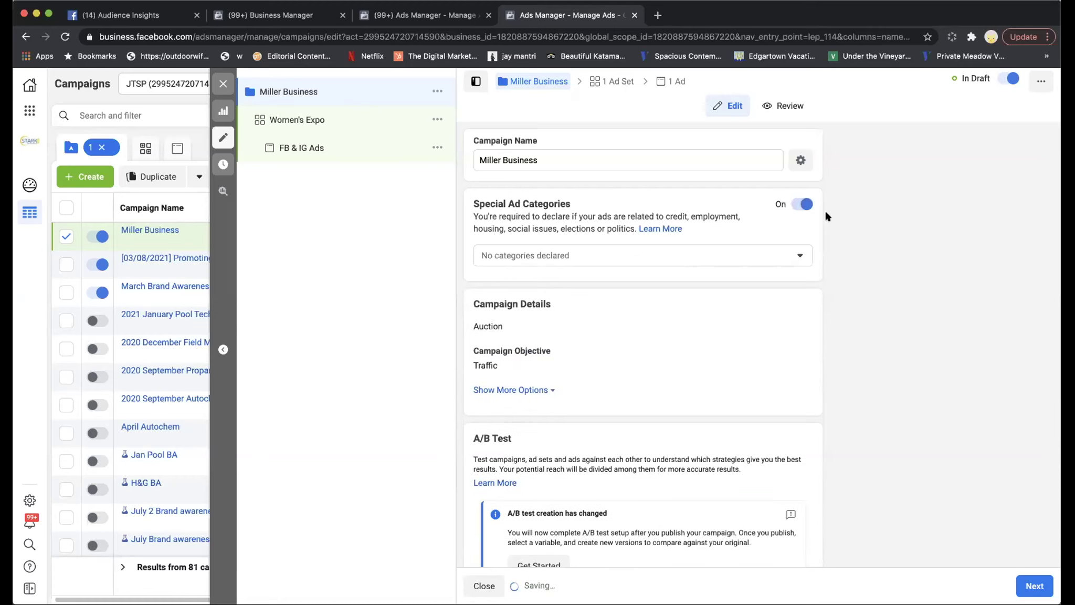
{"action": "left_click", "coordinate": [798, 257]}
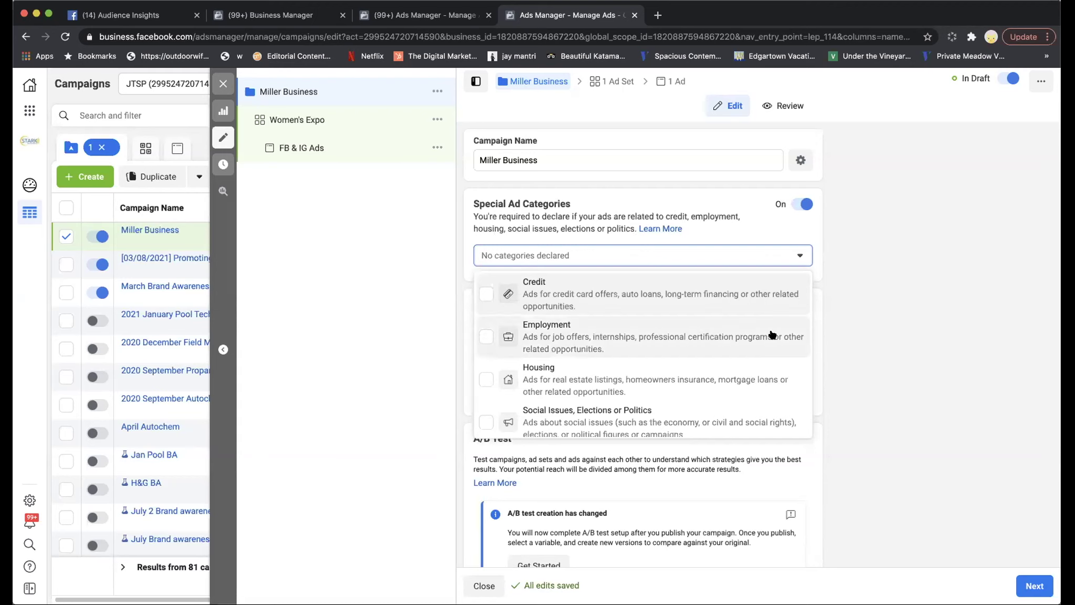
{"action": "scroll", "coordinate": [761, 399], "scroll_direction": "down", "scroll_amount": 1}
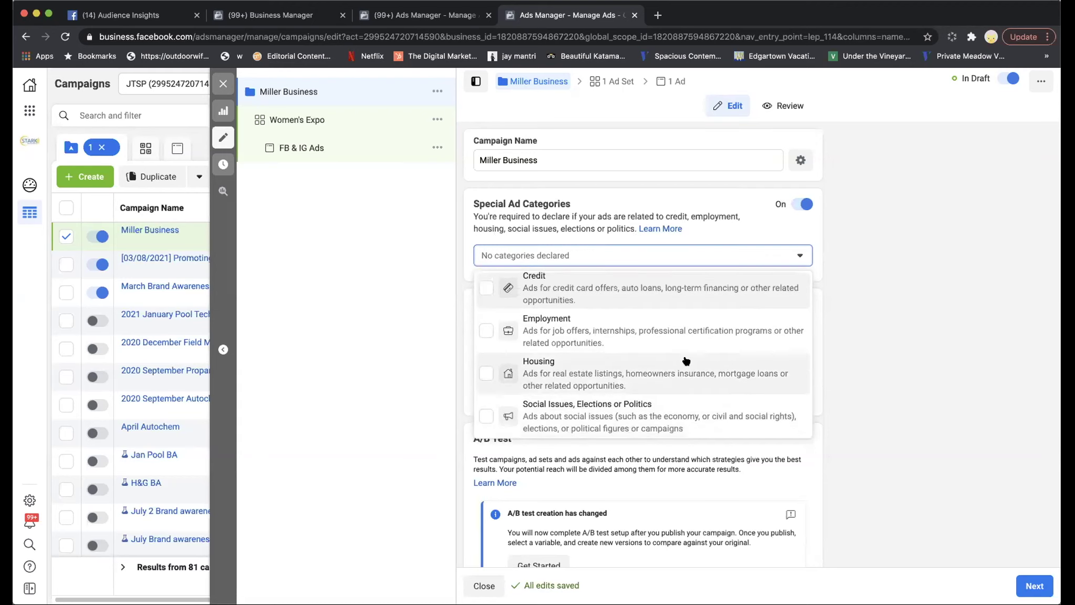
{"action": "scroll", "coordinate": [688, 359], "scroll_direction": "up", "scroll_amount": 1}
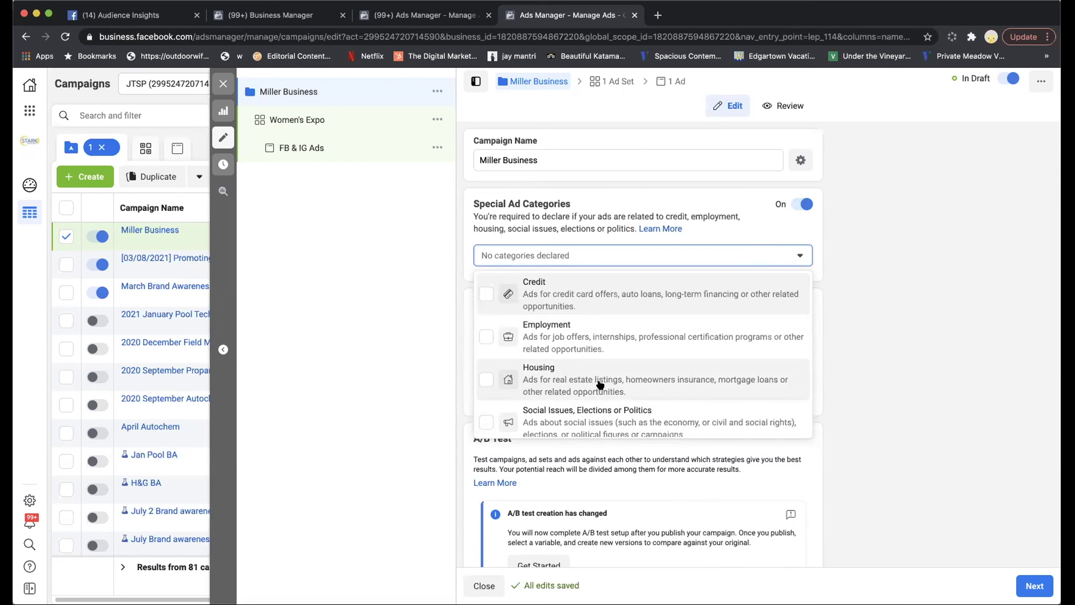
{"action": "scroll", "coordinate": [601, 384], "scroll_direction": "down", "scroll_amount": 1}
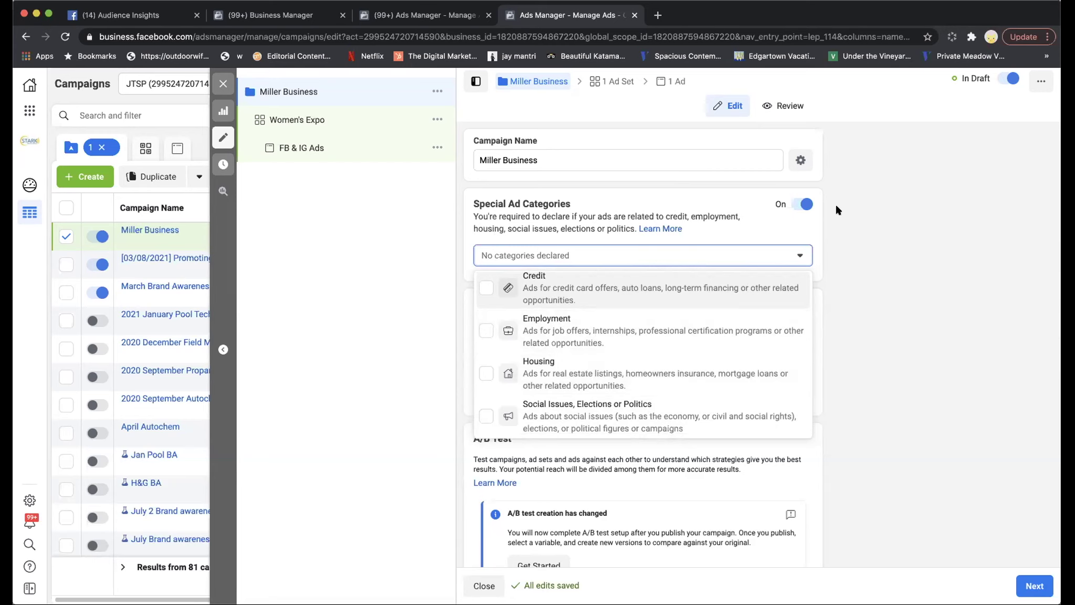
{"action": "left_click", "coordinate": [807, 205]}
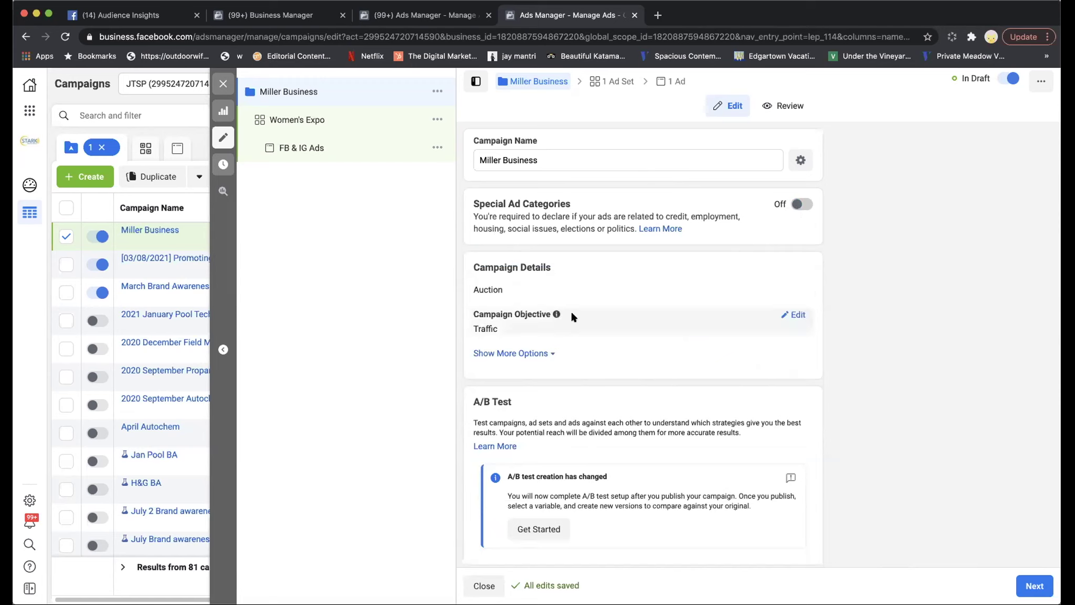
- Show the additional campaign options and review the spending limit, A/B Test and Campaign Budget Optimization sections
{"action": "left_click", "coordinate": [503, 355]}
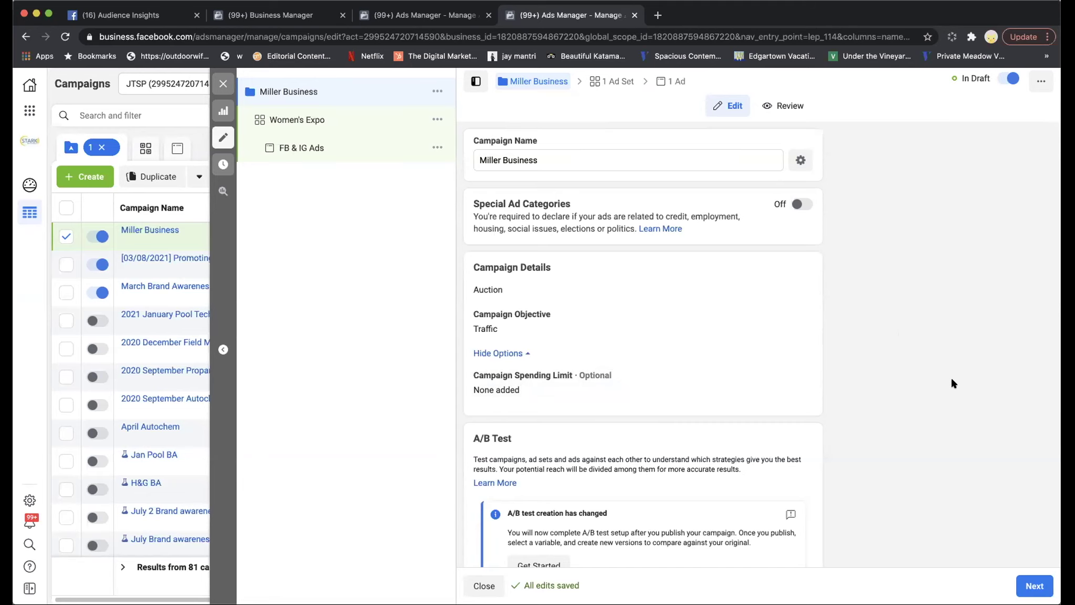
{"action": "scroll", "coordinate": [952, 382], "scroll_direction": "down", "scroll_amount": 3}
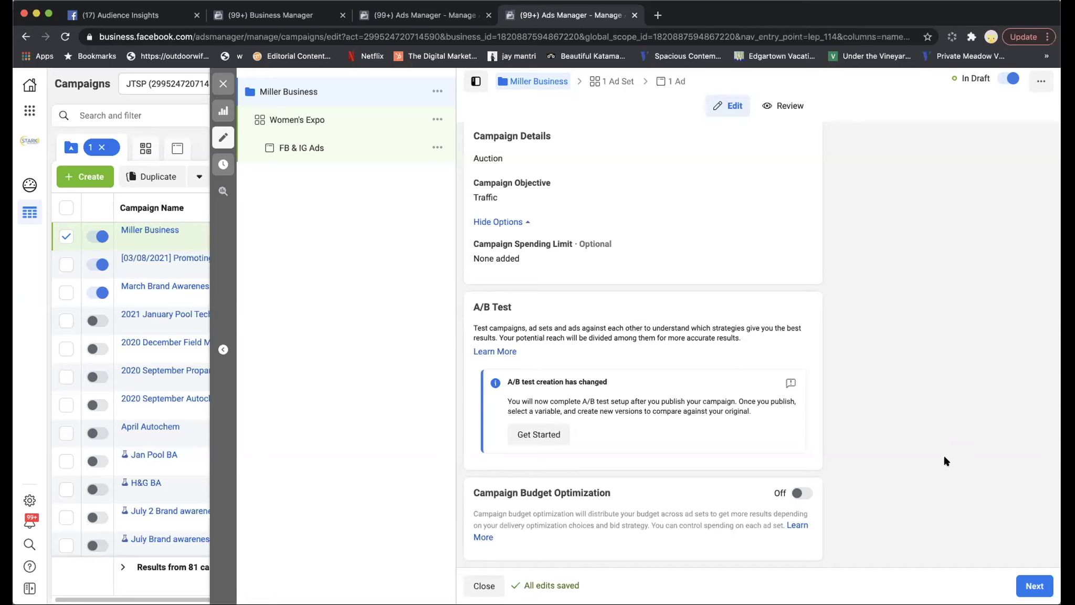
{"action": "scroll", "coordinate": [887, 368], "scroll_direction": "up", "scroll_amount": 3}
- Continue to the Women's Expo ad set and review its traffic destination, Dynamic Creative, Offer, and Budget & Schedule settings
{"action": "left_click", "coordinate": [1035, 584]}
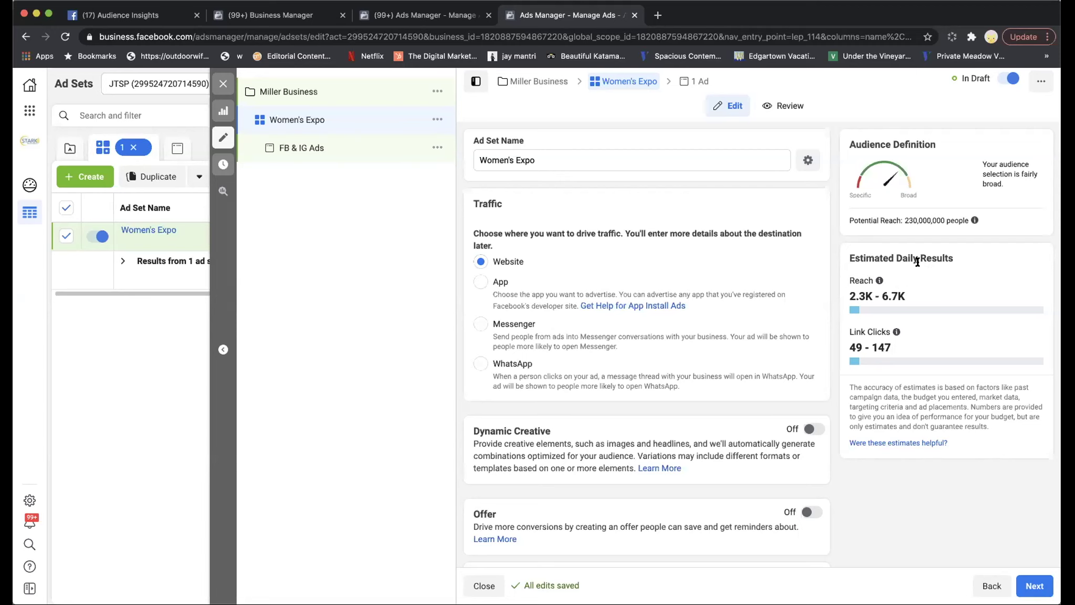
{"action": "scroll", "coordinate": [737, 383], "scroll_direction": "down", "scroll_amount": 4}
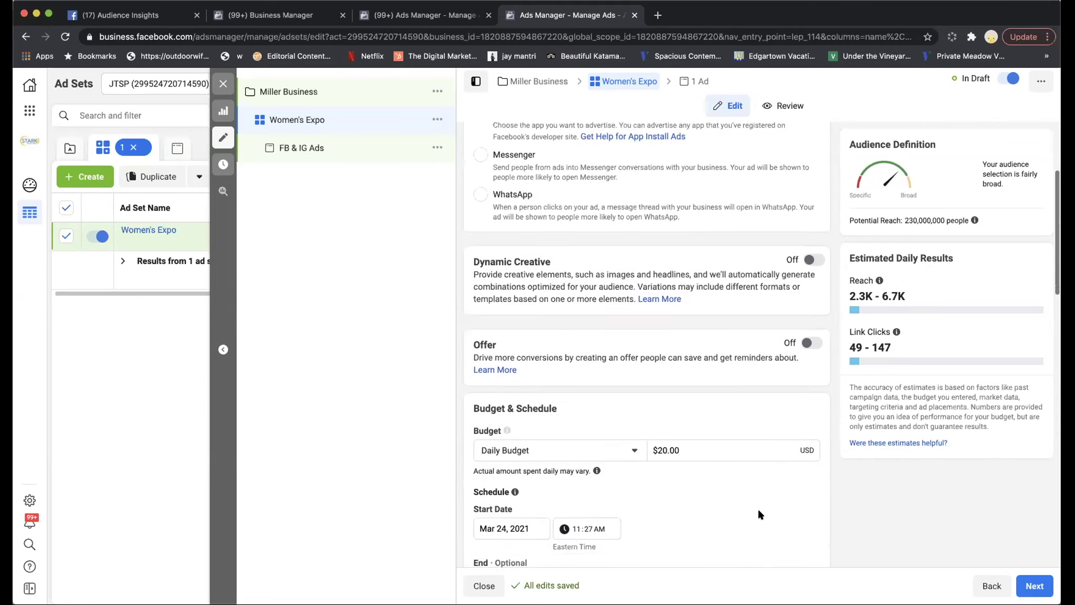
{"action": "scroll", "coordinate": [597, 347], "scroll_direction": "down", "scroll_amount": 7}
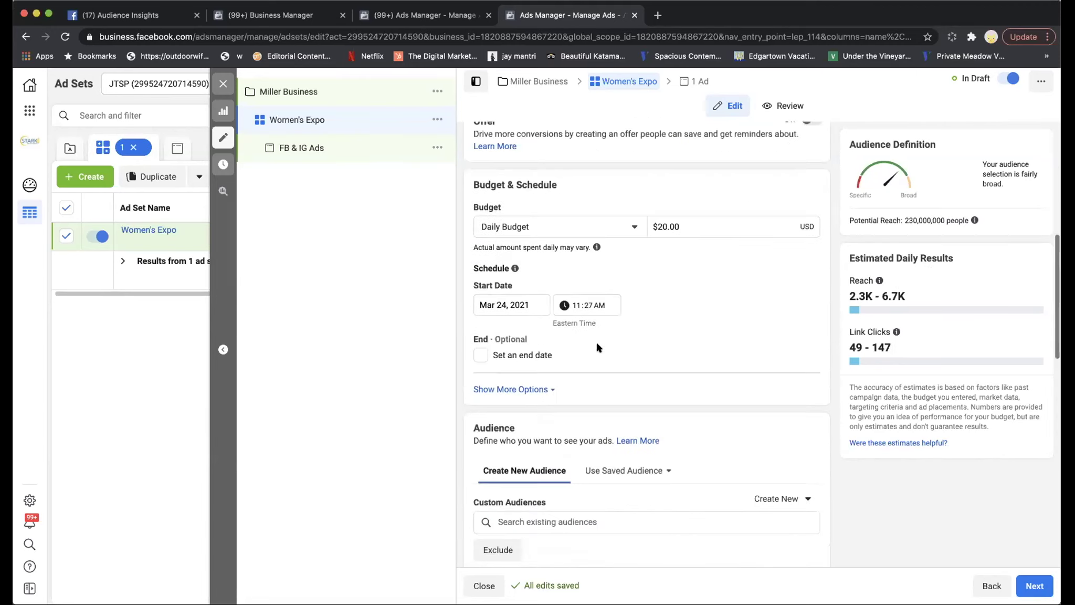
{"action": "scroll", "coordinate": [763, 402], "scroll_direction": "up", "scroll_amount": 4}
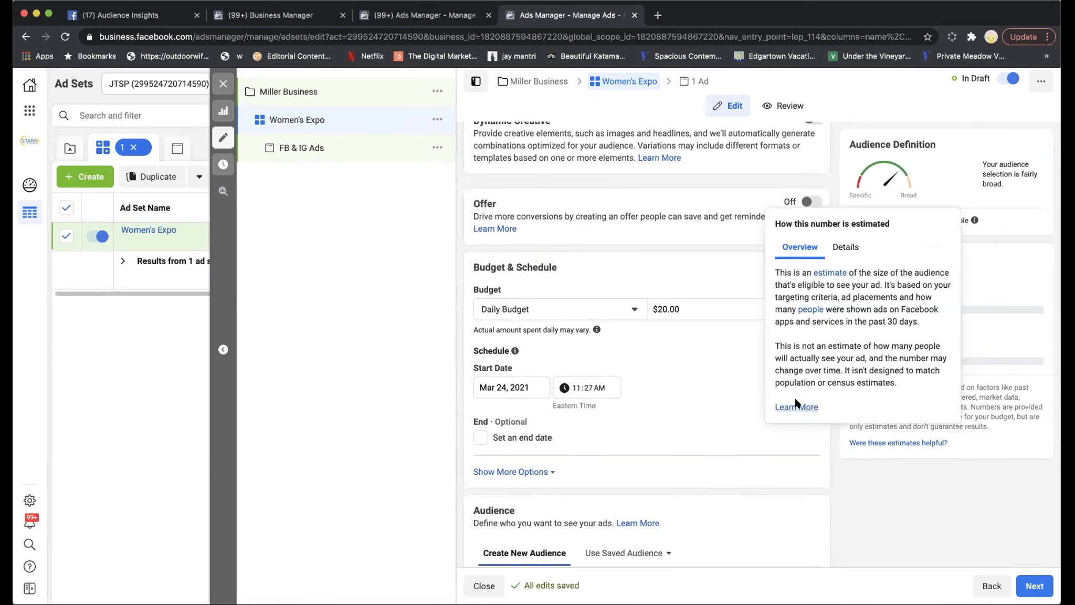
{"action": "scroll", "coordinate": [838, 446], "scroll_direction": "up", "scroll_amount": 1}
{"action": "scroll", "coordinate": [838, 446], "scroll_direction": "up", "scroll_amount": 7}
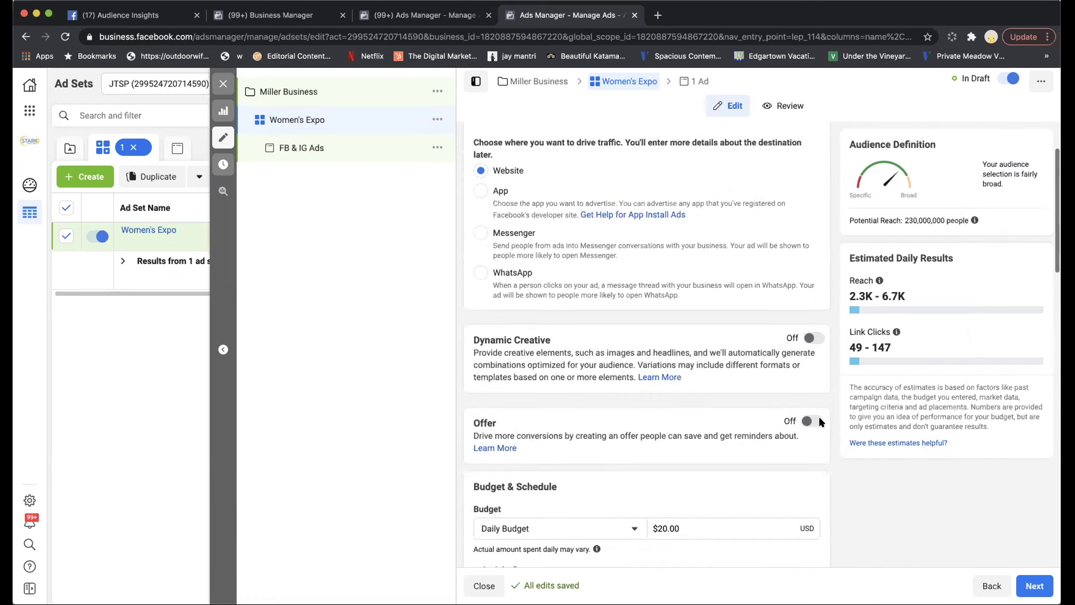
{"action": "scroll", "coordinate": [793, 465], "scroll_direction": "down", "scroll_amount": 2}
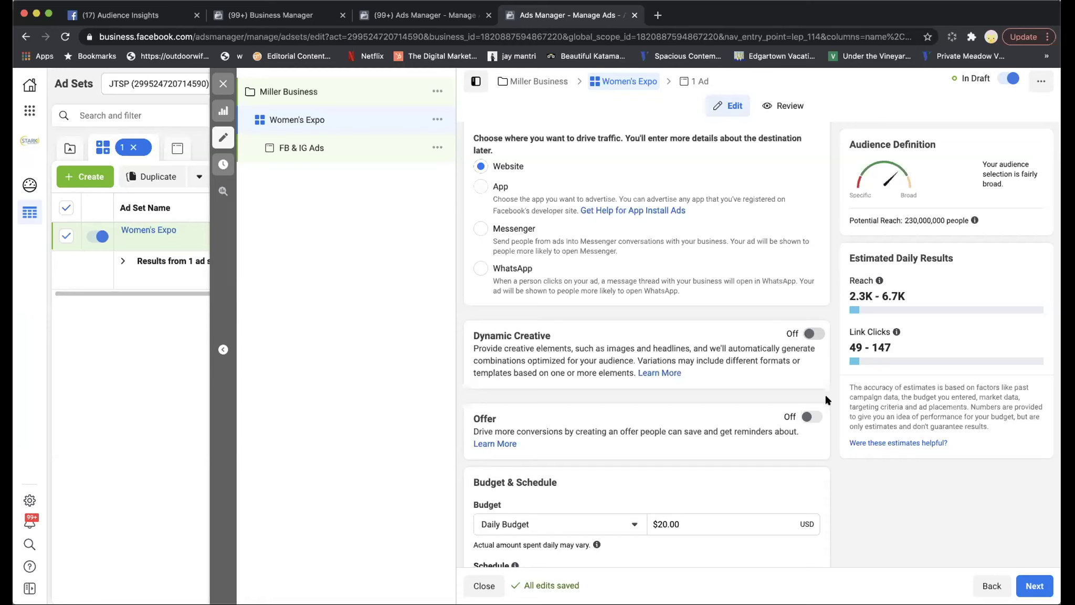
{"action": "scroll", "coordinate": [854, 464], "scroll_direction": "down", "scroll_amount": 3}
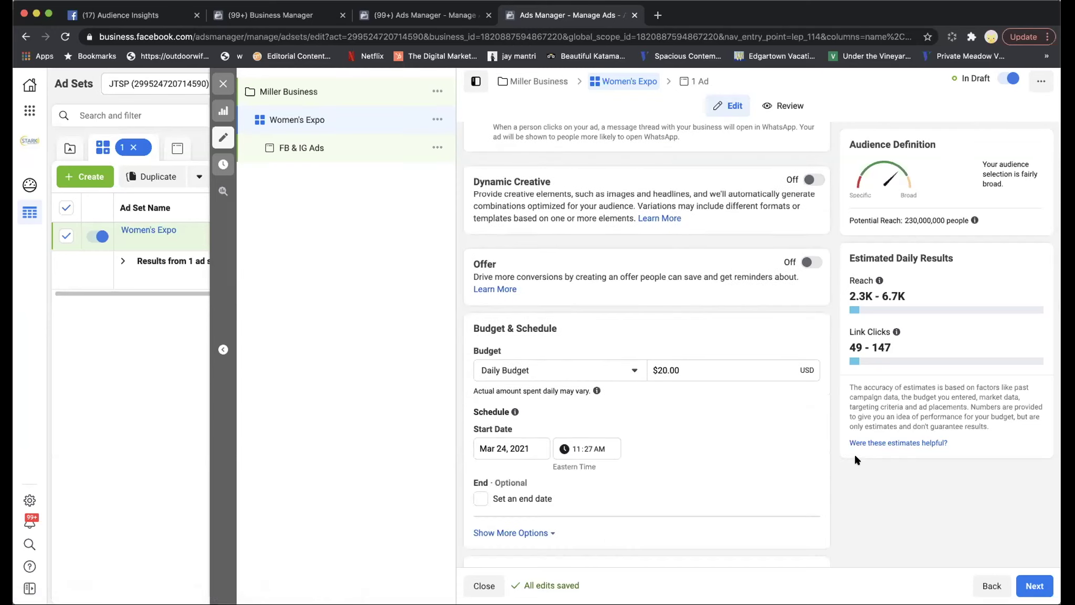
{"action": "scroll", "coordinate": [853, 456], "scroll_direction": "down", "scroll_amount": 1}
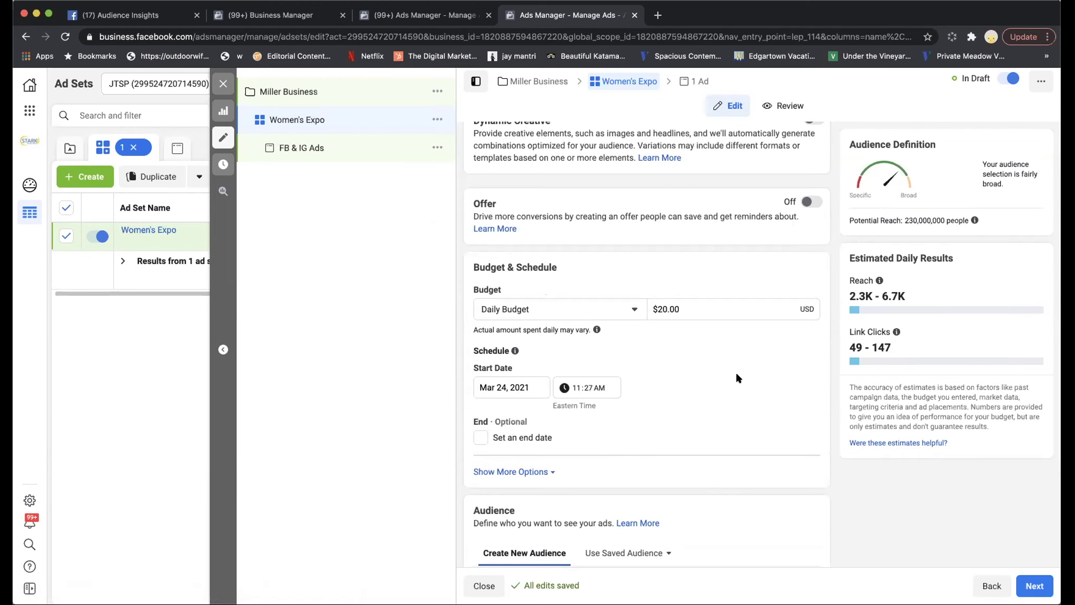
- Check the budget type choices for the ad set, and enable the optional end date and switch it back off
{"action": "scroll", "coordinate": [737, 377], "scroll_direction": "down", "scroll_amount": 2}
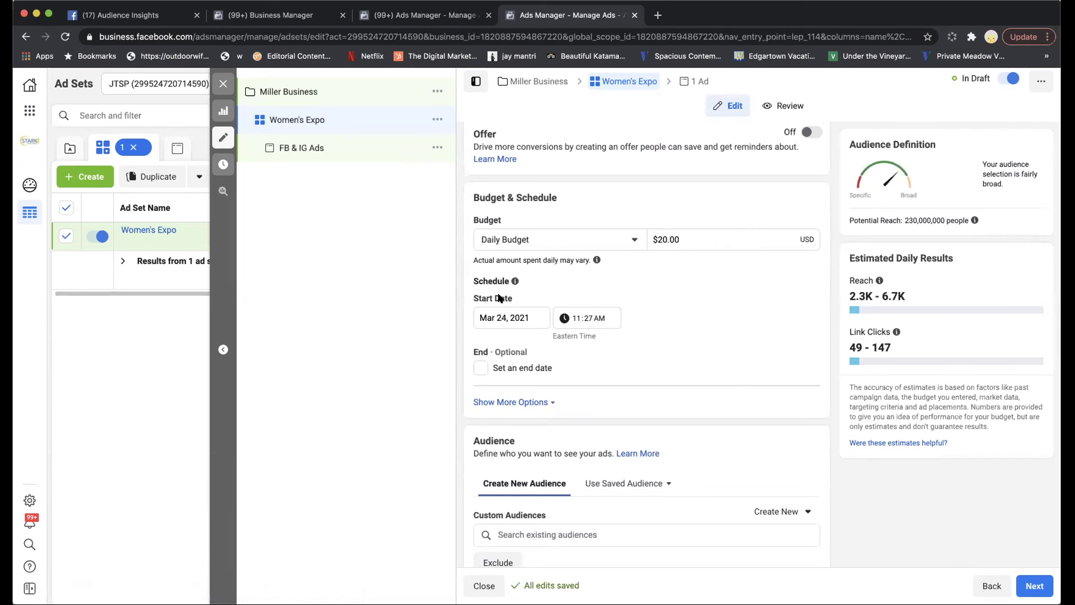
{"action": "left_click", "coordinate": [633, 240]}
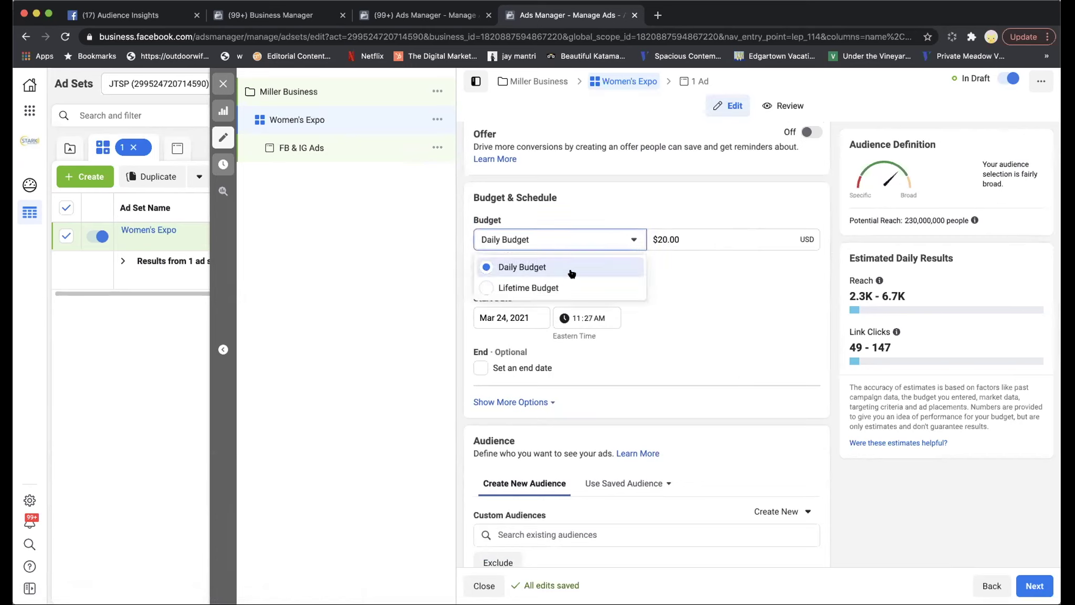
{"action": "left_click", "coordinate": [652, 257]}
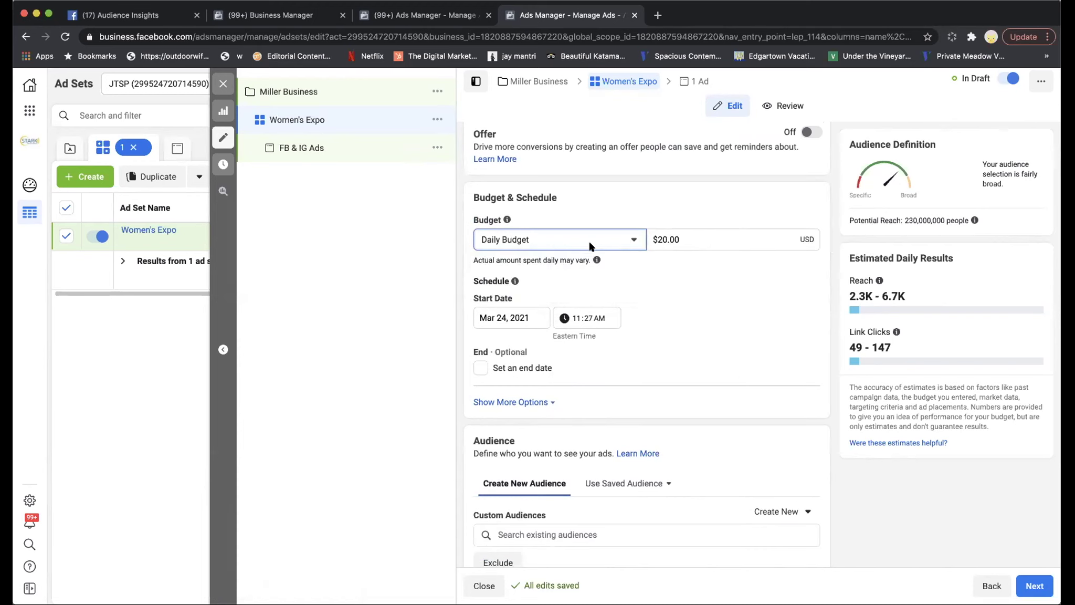
{"action": "left_click", "coordinate": [481, 367]}
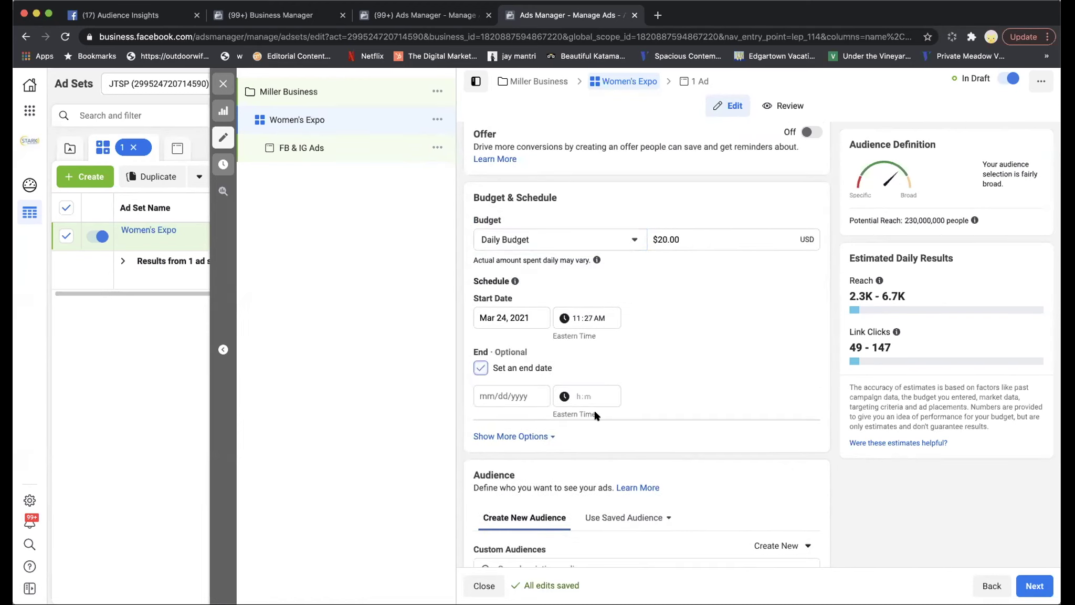
{"action": "left_click", "coordinate": [478, 370]}
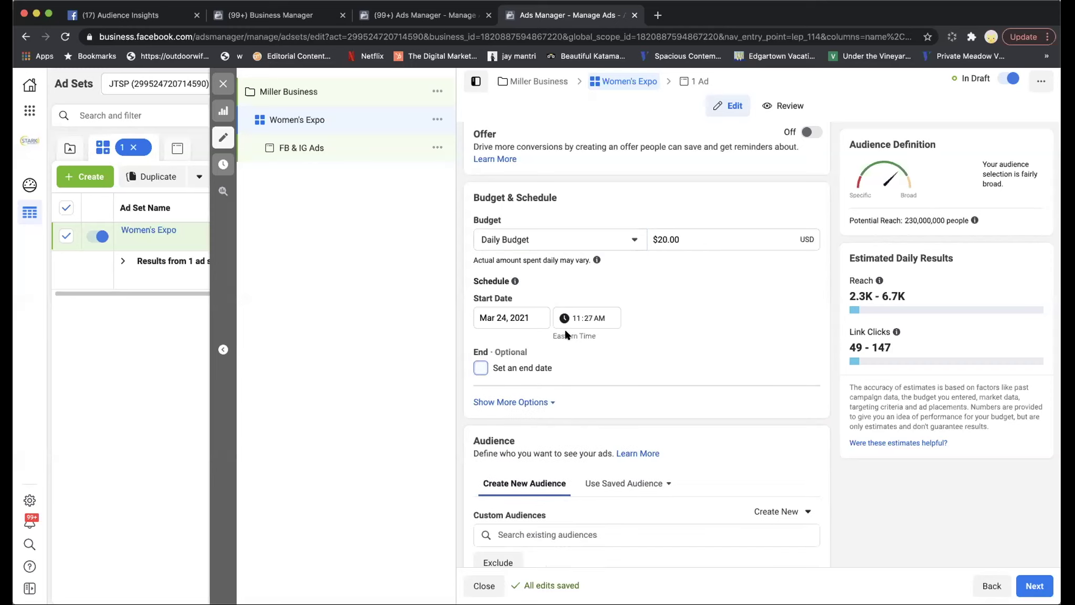
- Show the additional Budget & Schedule options and check the Ad Scheduling setting
{"action": "left_click", "coordinate": [520, 401]}
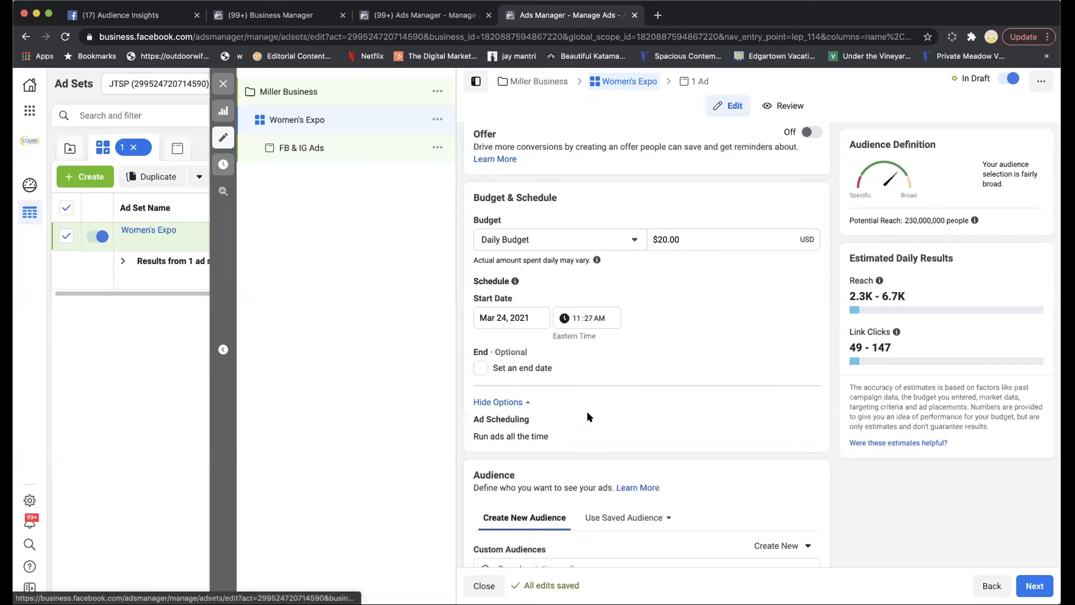
{"action": "left_click_drag", "start_coordinate": [479, 439], "coordinate": [530, 445]}
{"action": "left_click", "coordinate": [530, 445]}
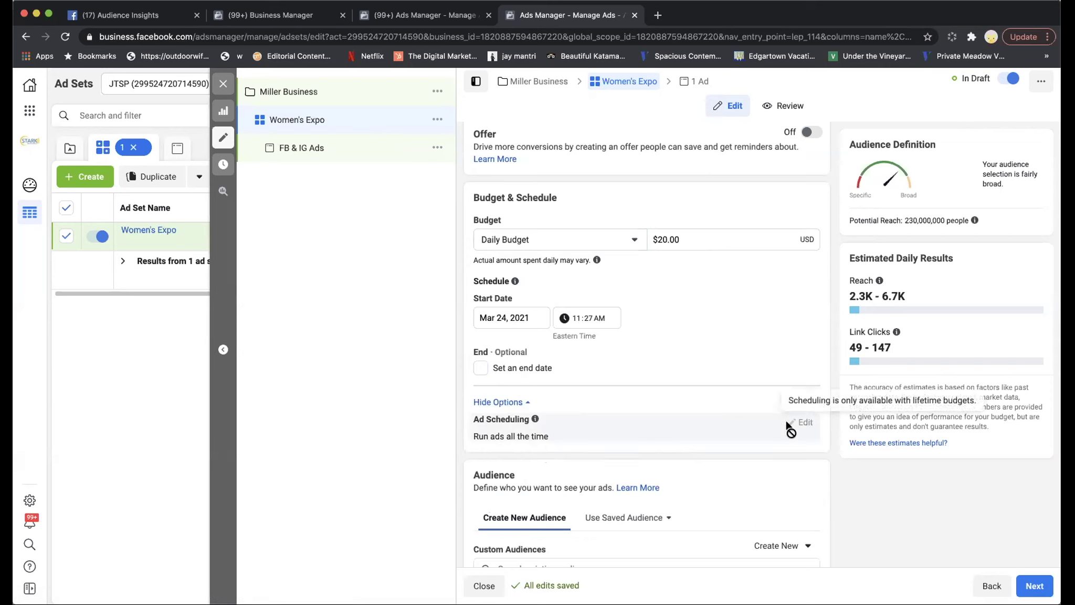
- Change the ad set to a Lifetime Budget and set the start time to 3:00 PM
{"action": "left_click", "coordinate": [624, 241]}
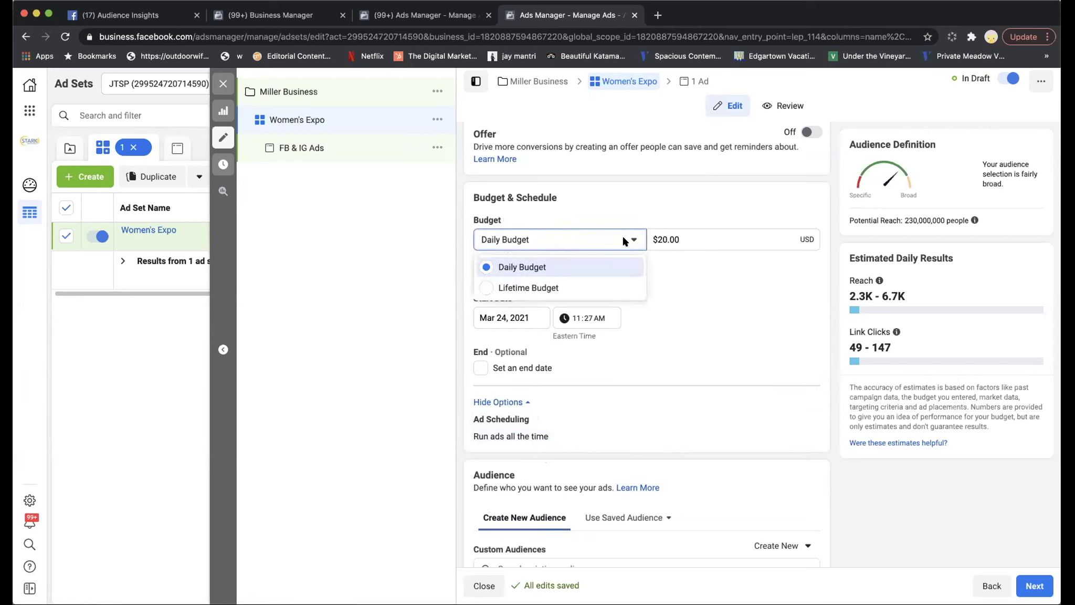
{"action": "left_click", "coordinate": [595, 287]}
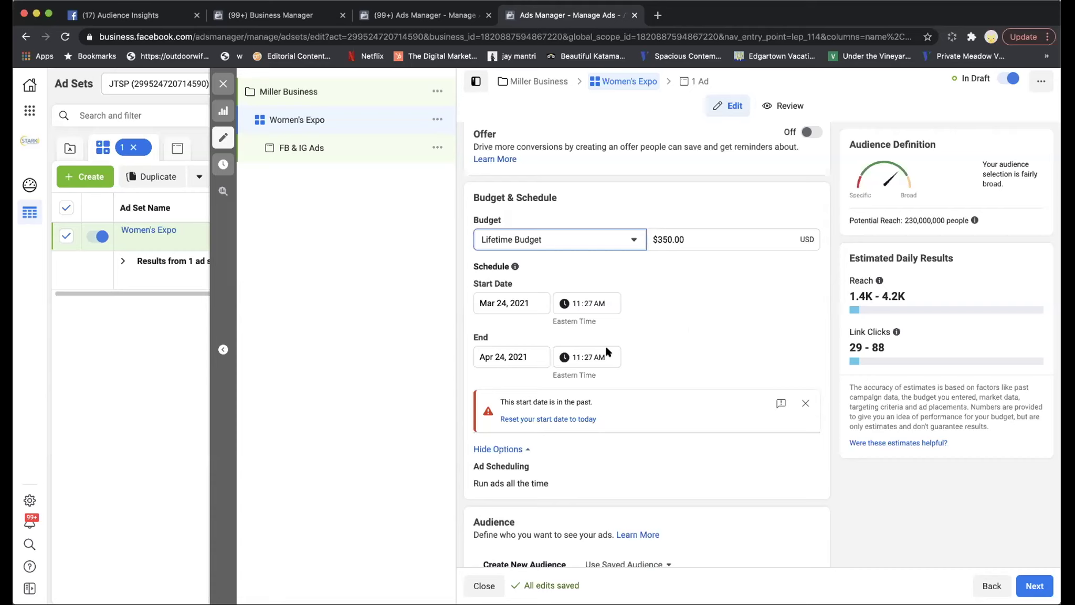
{"action": "left_click", "coordinate": [574, 304]}
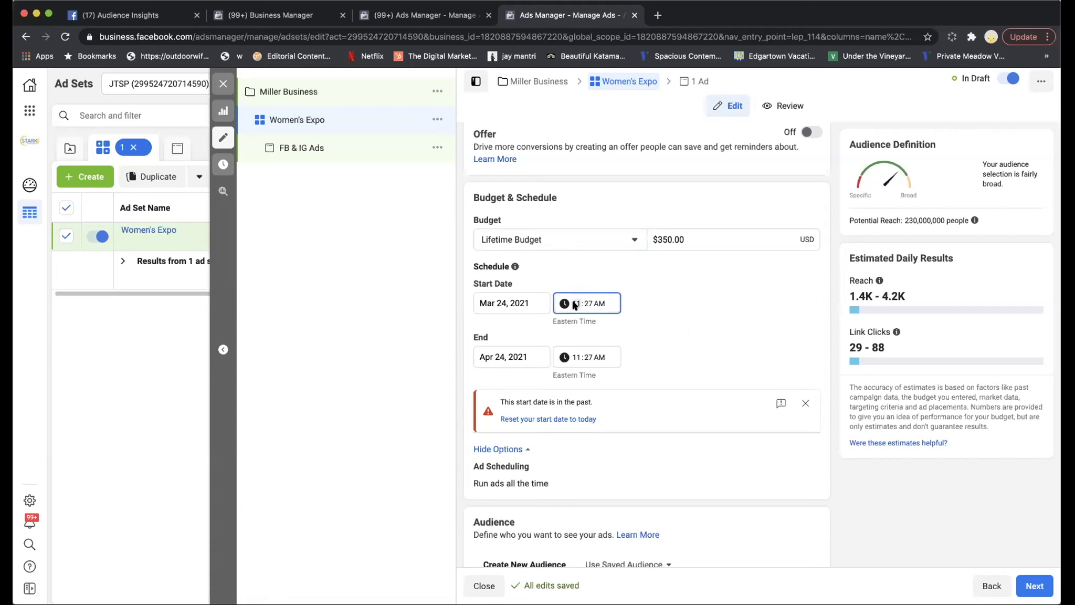
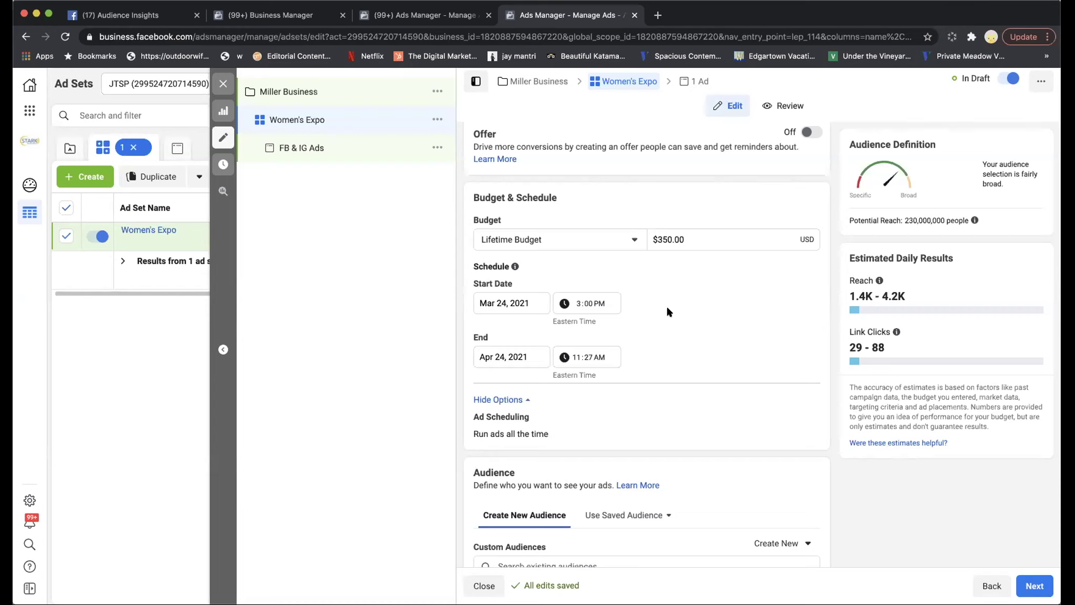
- Edit Ad Scheduling to run ads on a schedule and review the viewer's time zone explanation
{"action": "mouse_move", "coordinate": [751, 416]}
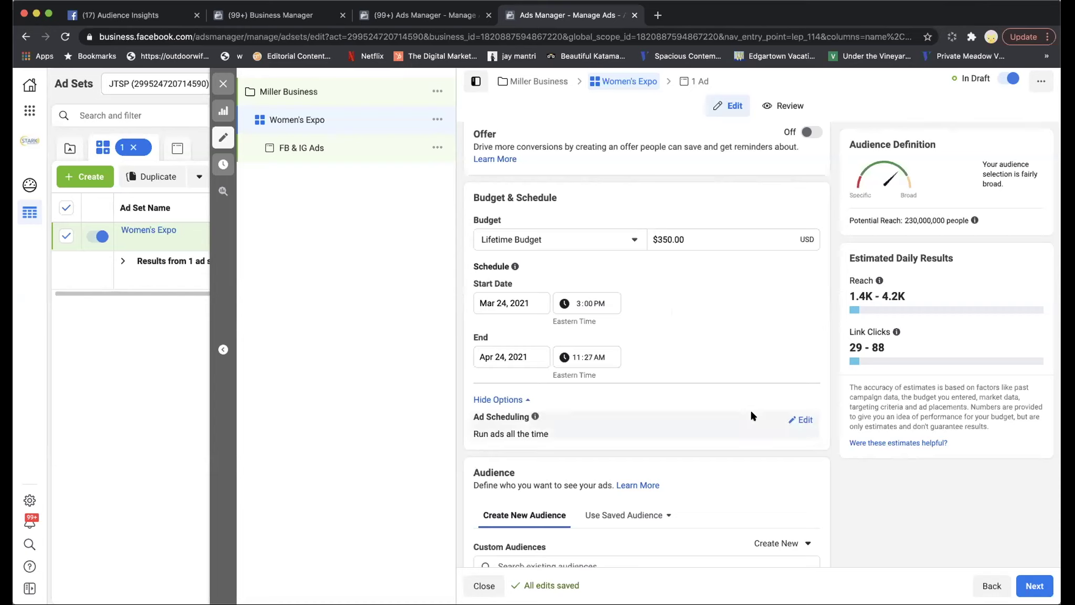
{"action": "left_click", "coordinate": [805, 420]}
{"action": "scroll", "coordinate": [566, 386], "scroll_direction": "down", "scroll_amount": 3}
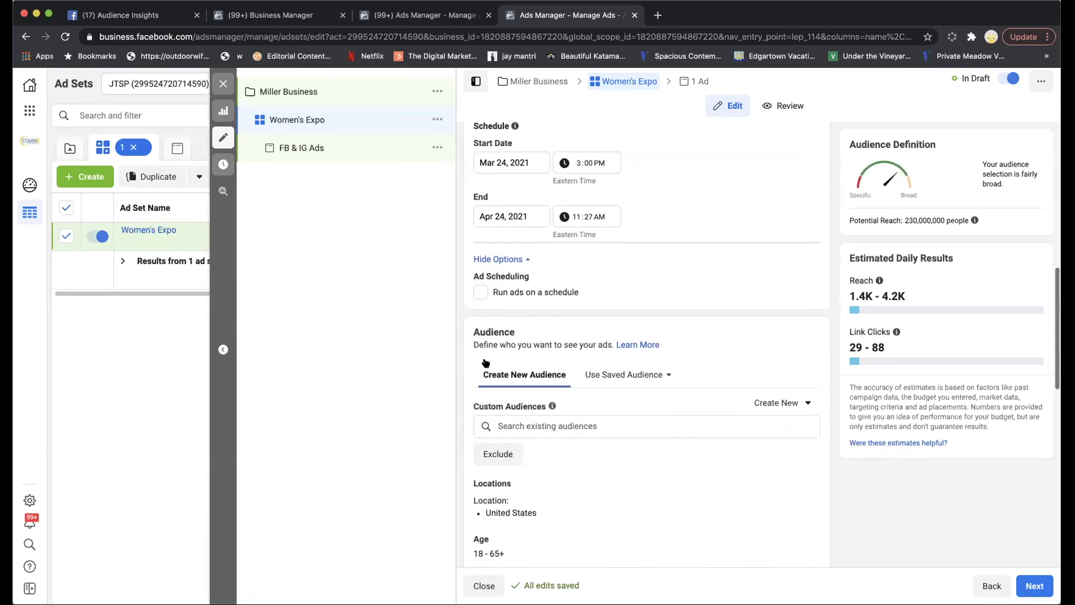
{"action": "left_click", "coordinate": [479, 294]}
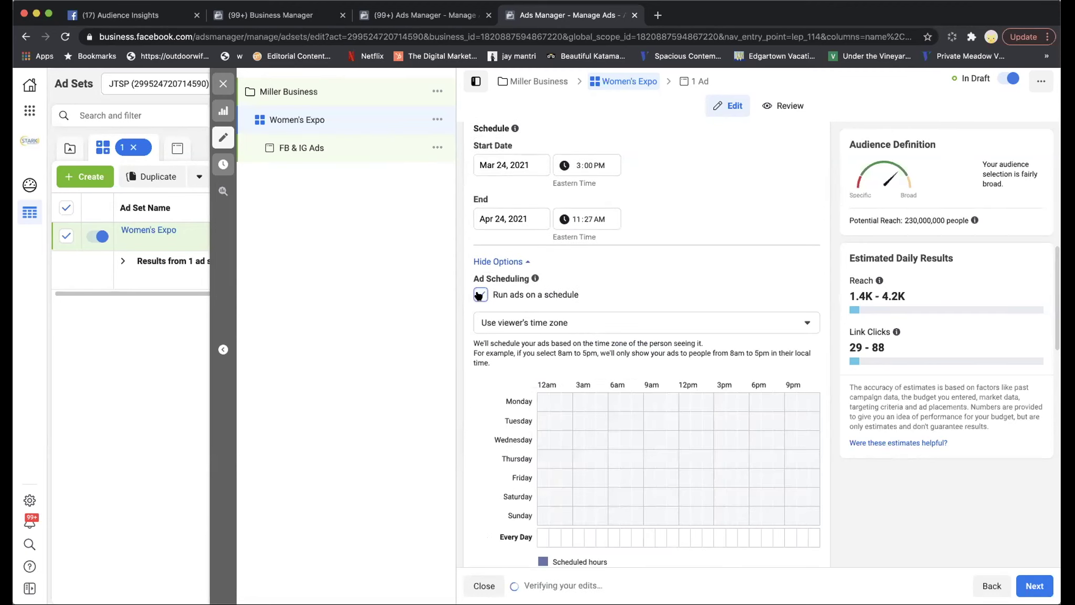
{"action": "scroll", "coordinate": [834, 388], "scroll_direction": "down", "scroll_amount": 2}
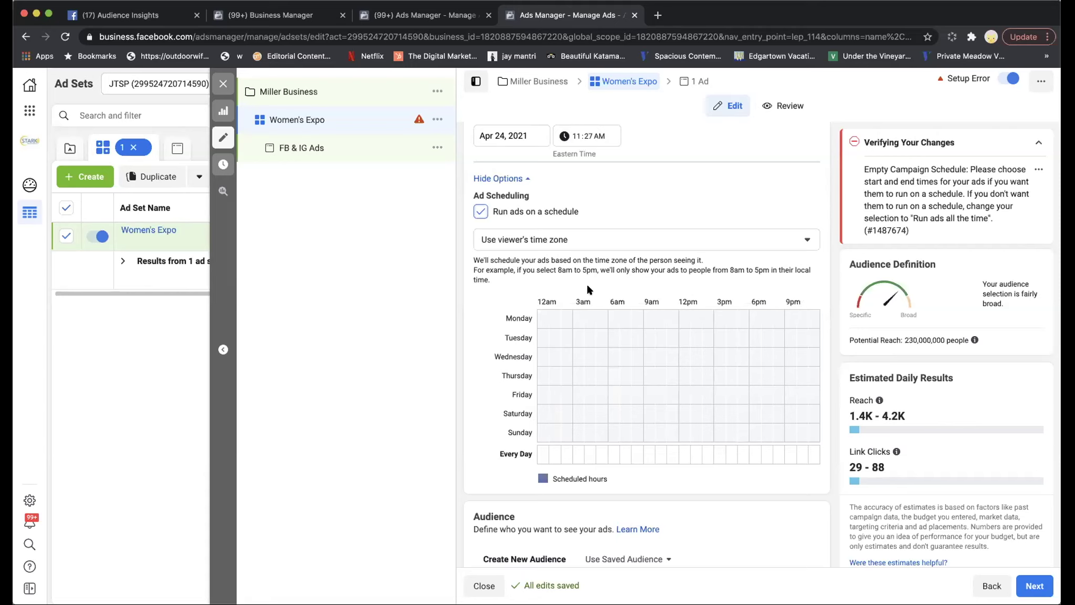
{"action": "left_click_drag", "start_coordinate": [473, 255], "coordinate": [722, 259]}
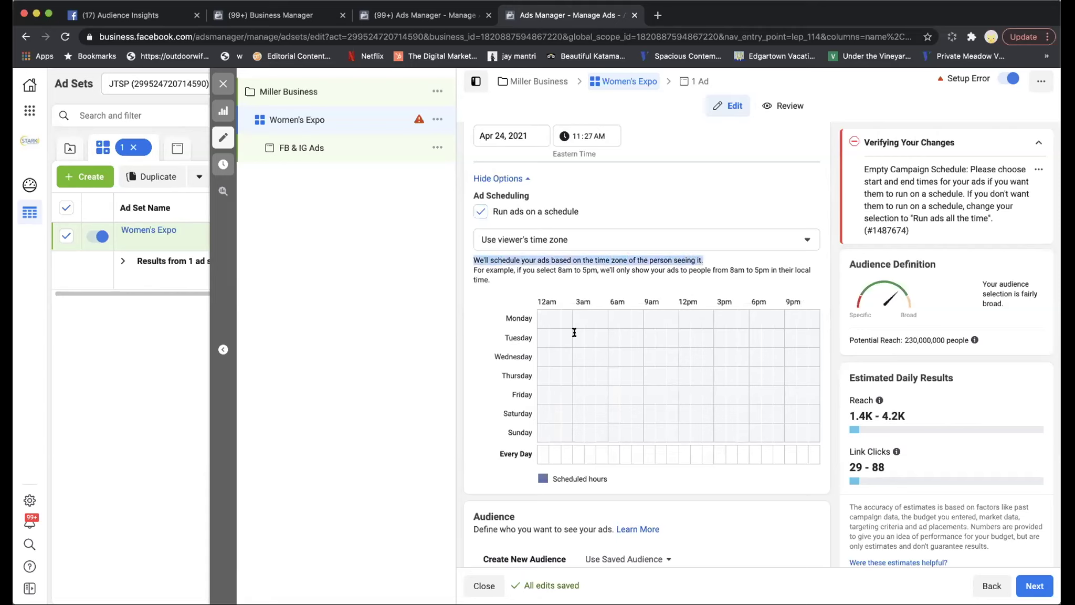
{"action": "left_click", "coordinate": [474, 339]}
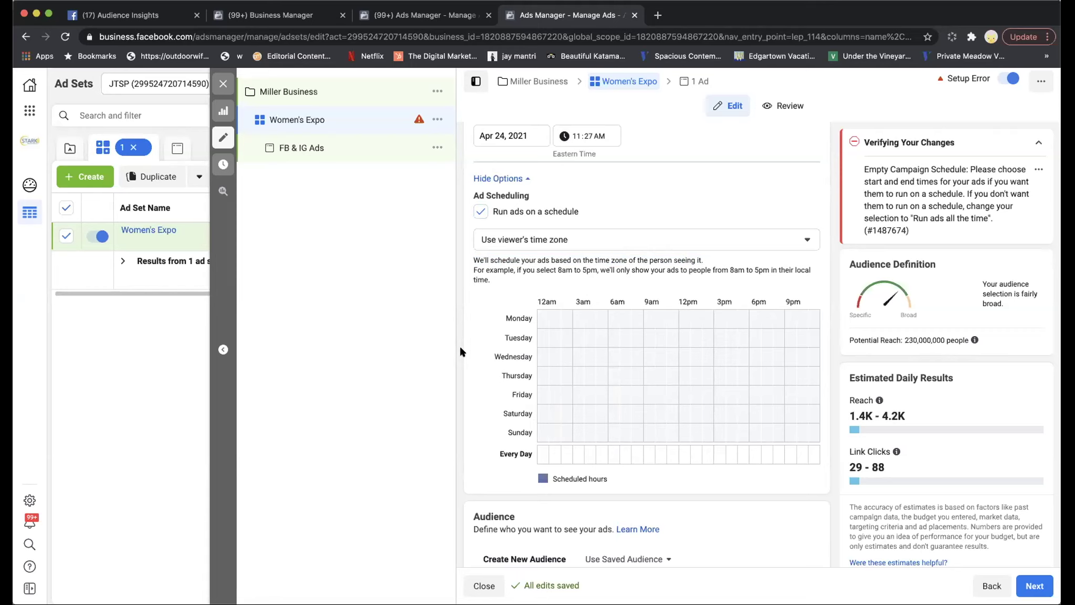
- Try scheduling 12am to 7am and the single 7am hour for every day, clearing each selection
{"action": "mouse_move", "coordinate": [540, 319]}
{"action": "left_mouse_down"}
{"action": "mouse_move", "coordinate": [617, 319]}
{"action": "mouse_move", "coordinate": [608, 434]}
{"action": "left_mouse_up"}
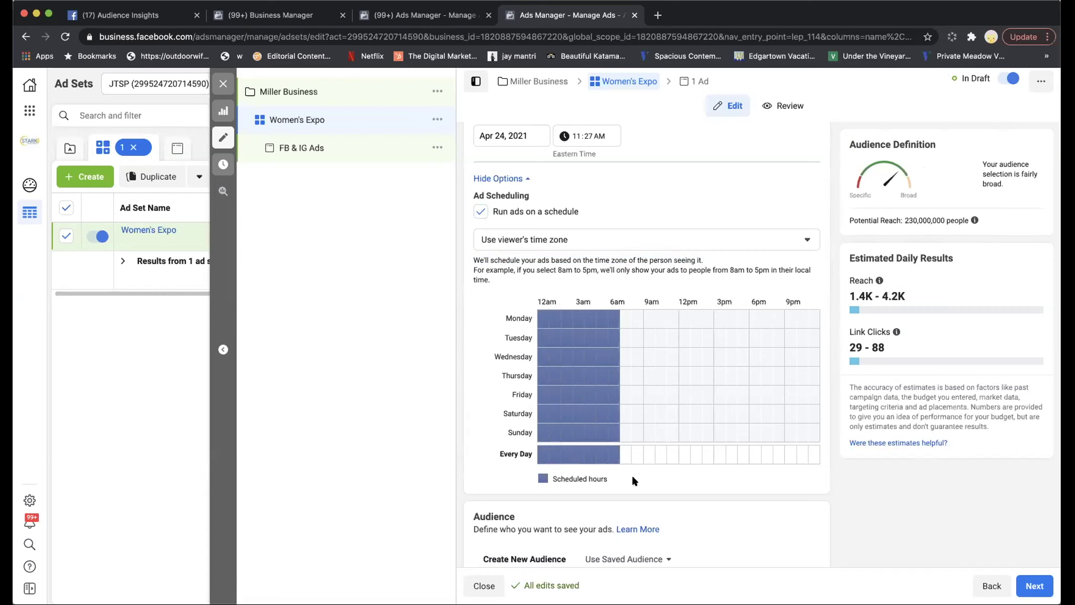
{"action": "left_click_drag", "start_coordinate": [615, 463], "coordinate": [540, 457]}
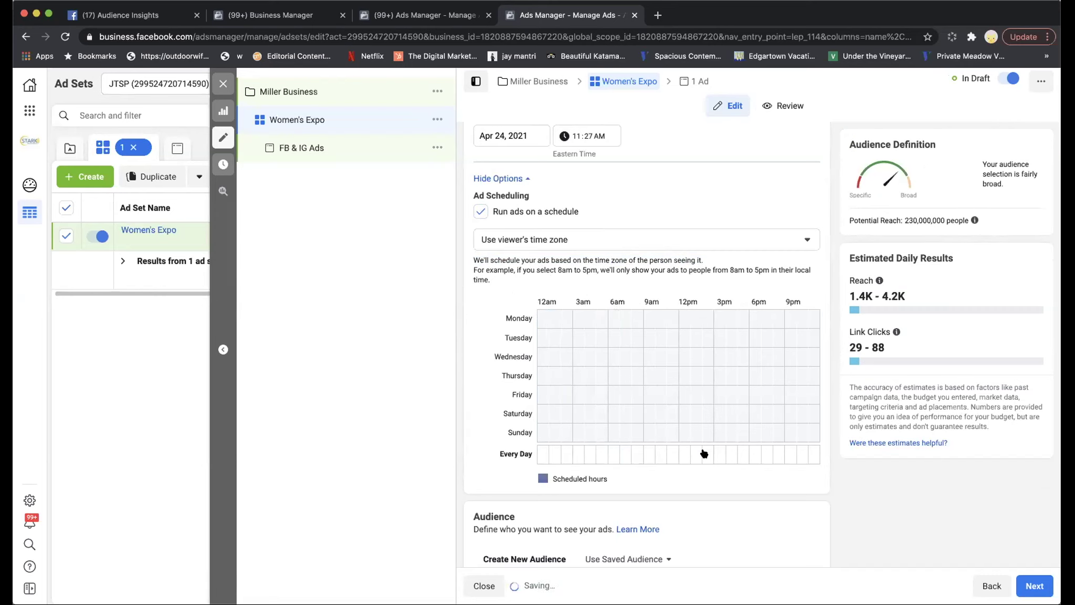
{"action": "left_click", "coordinate": [626, 454]}
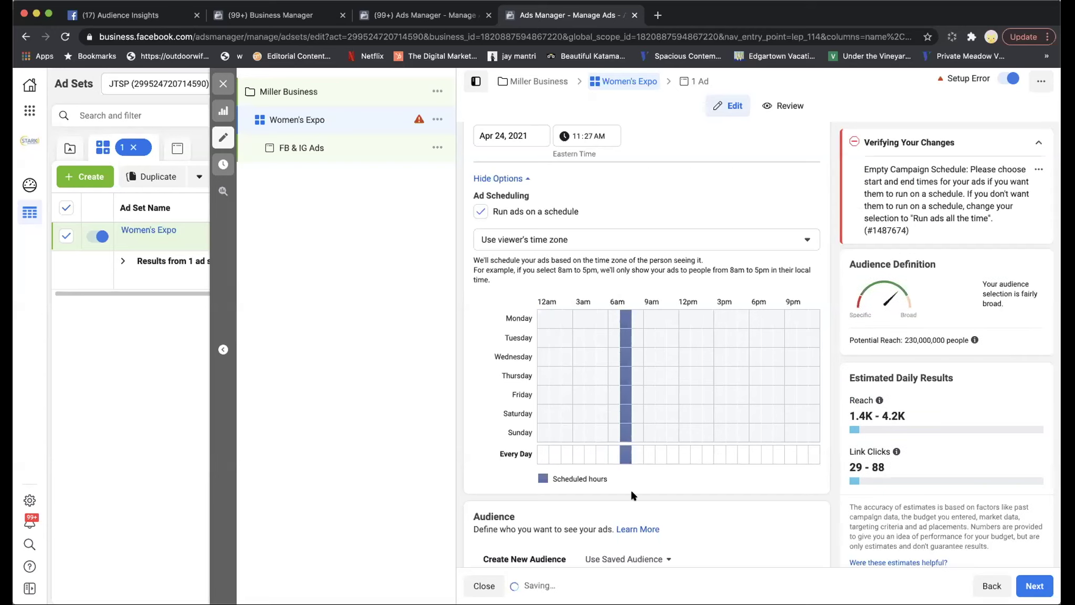
{"action": "left_click", "coordinate": [626, 456]}
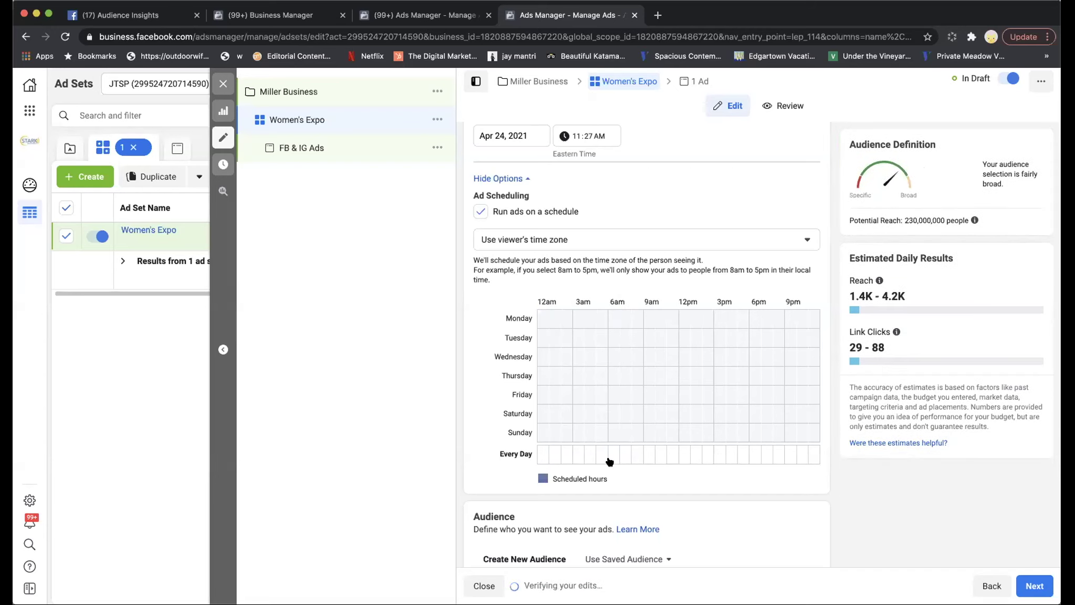
- Schedule the ads from 6am to midnight on all days, ending Sunday's hours at 10pm
{"action": "left_click_drag", "start_coordinate": [609, 460], "coordinate": [813, 462]}
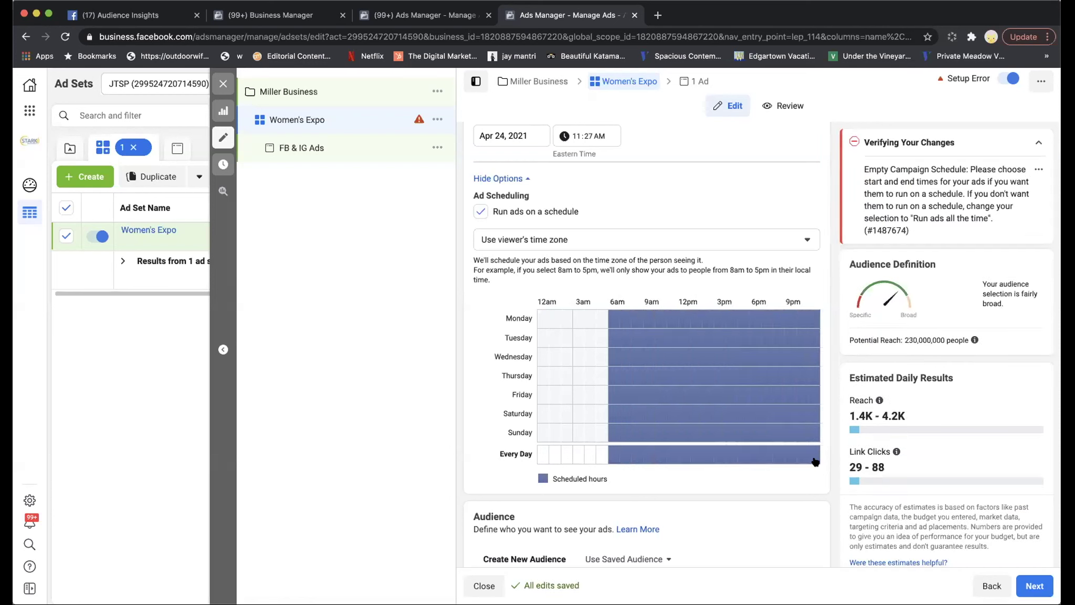
{"action": "left_click", "coordinate": [802, 433]}
{"action": "left_click", "coordinate": [814, 432]}
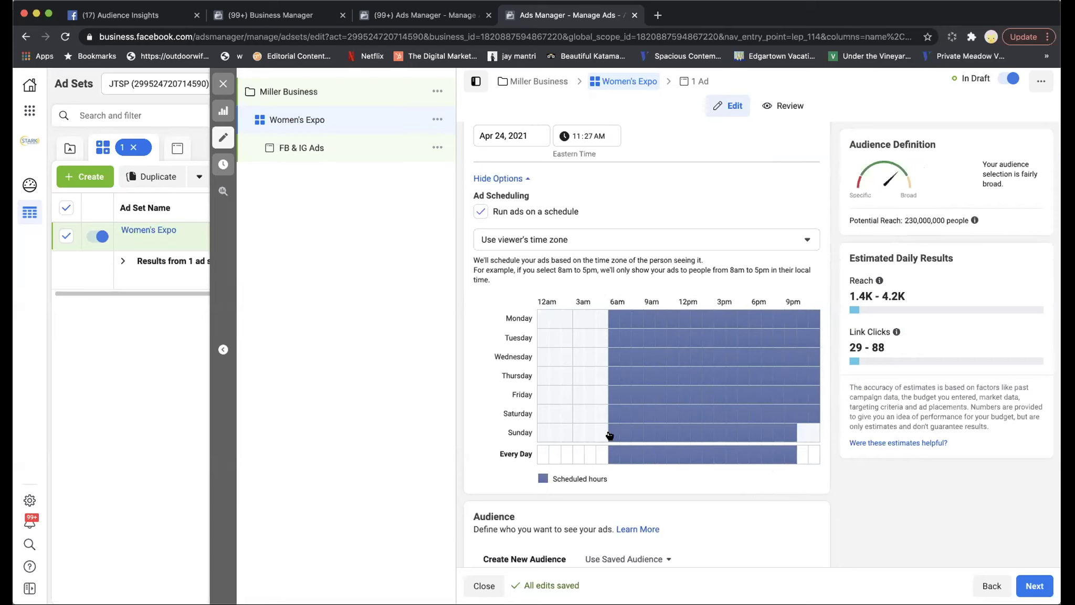
{"action": "left_click", "coordinate": [790, 437]}
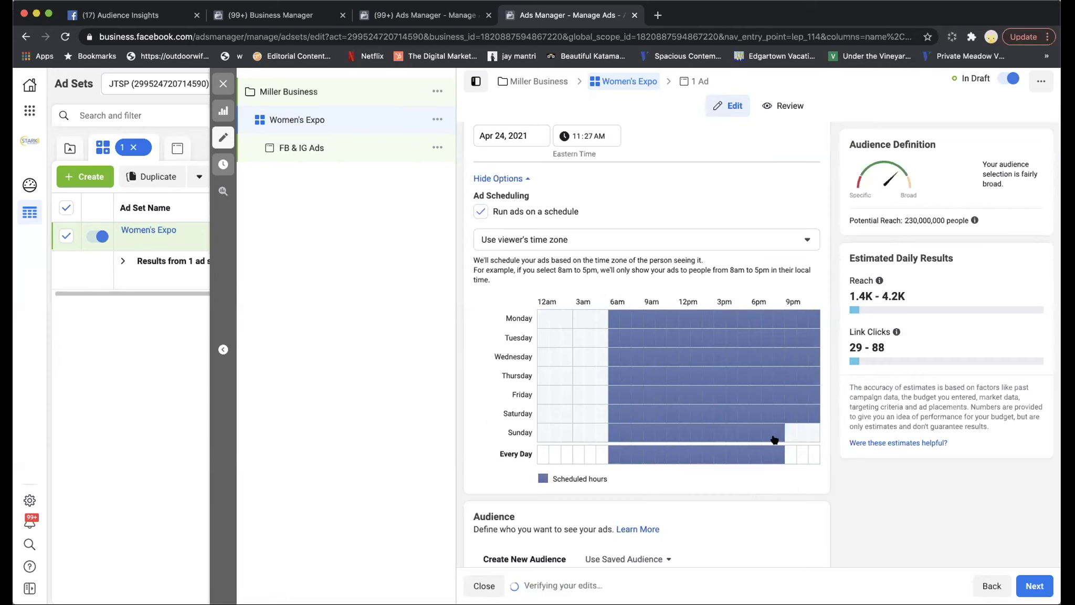
{"action": "left_click", "coordinate": [790, 437]}
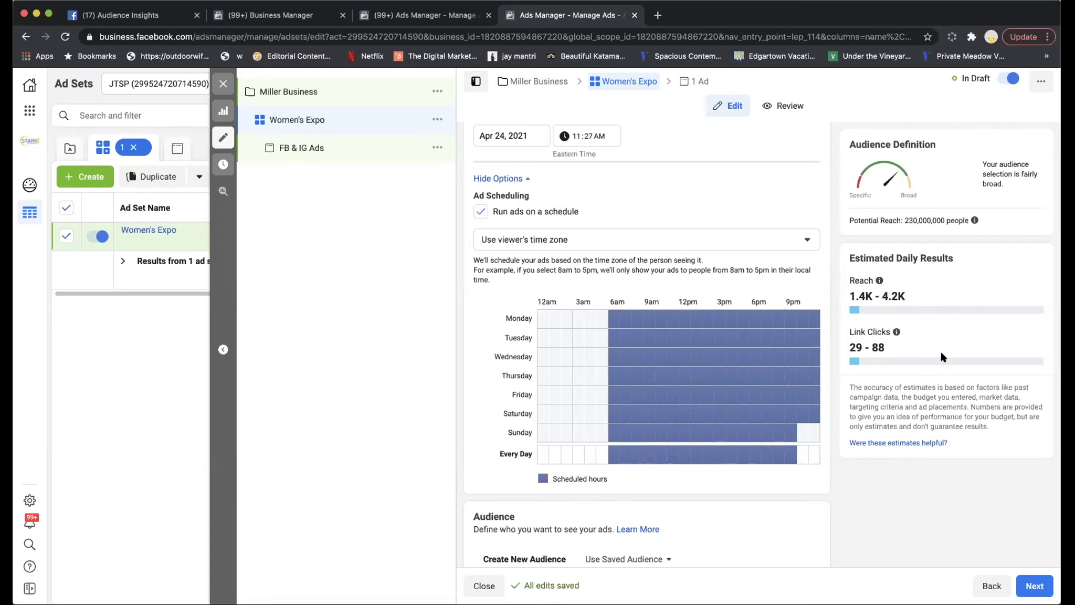
- Set the ad set's lifetime budget to $700.00
{"action": "scroll", "coordinate": [792, 299], "scroll_direction": "up", "scroll_amount": 10}
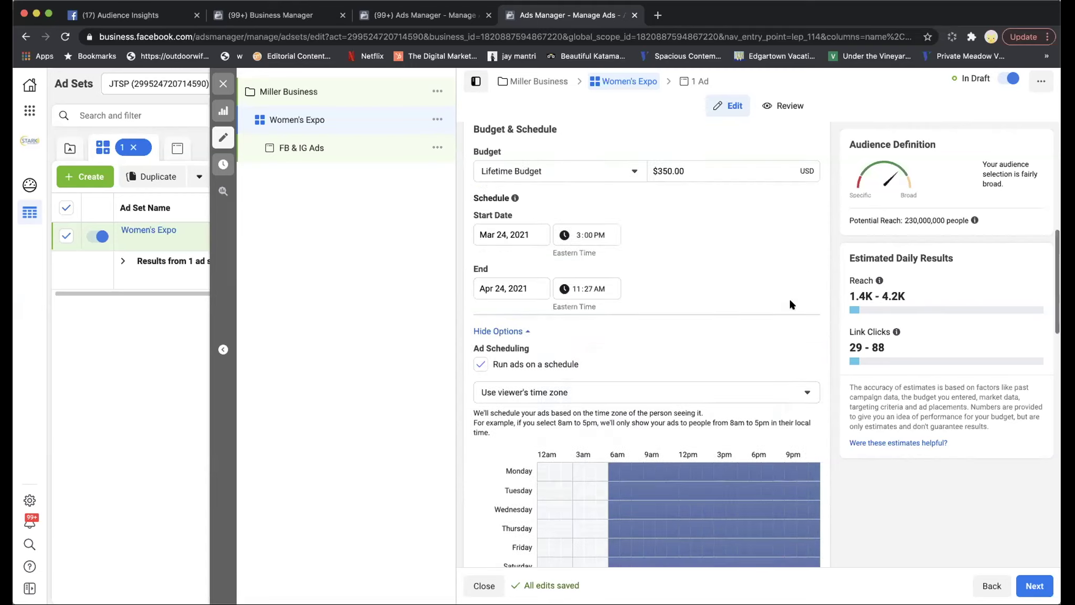
{"action": "scroll", "coordinate": [802, 330], "scroll_direction": "down", "scroll_amount": 3}
{"action": "left_click", "coordinate": [664, 219]}
{"action": "key", "text": "BackSpace"}
{"action": "key", "text": "BackSpace"}
{"action": "type", "text": "10"}
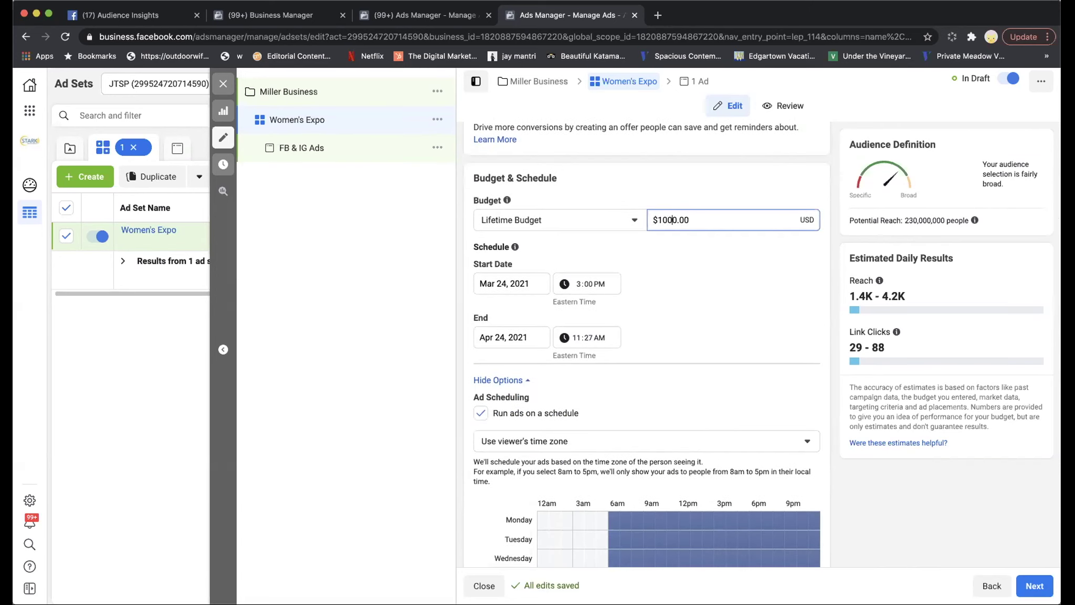
{"action": "left_click", "coordinate": [669, 220]}
{"action": "key", "text": "BackSpace"}
{"action": "key", "text": "BackSpace"}
{"action": "type", "text": "7"}
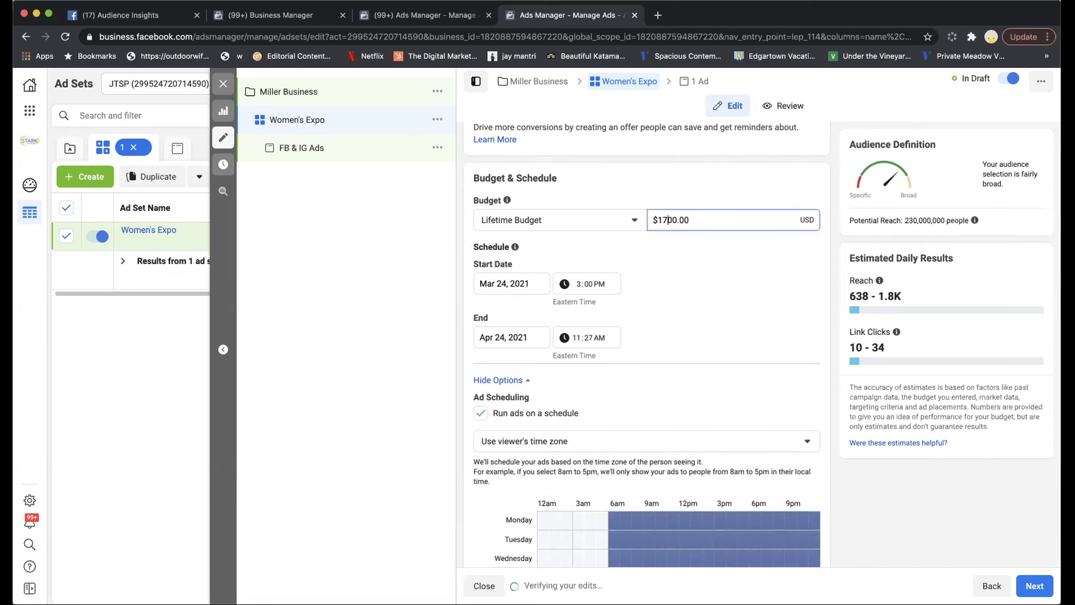
{"action": "key", "text": "BackSpace"}
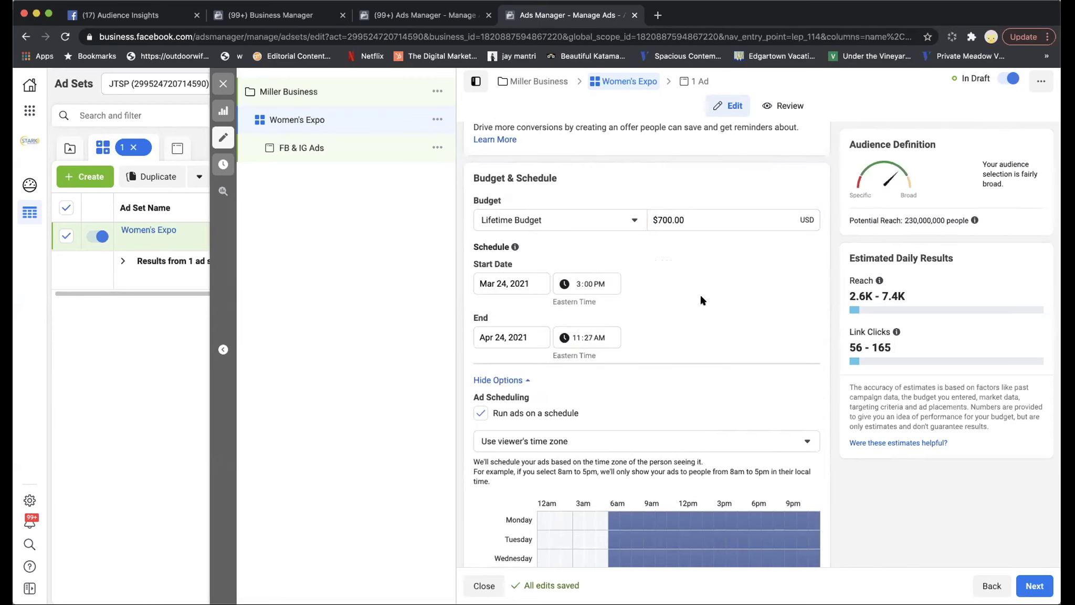
- Review the Audience section, including the existing custom audiences list and the options for creating a new audience
{"action": "scroll", "coordinate": [702, 300], "scroll_direction": "down", "scroll_amount": 10}
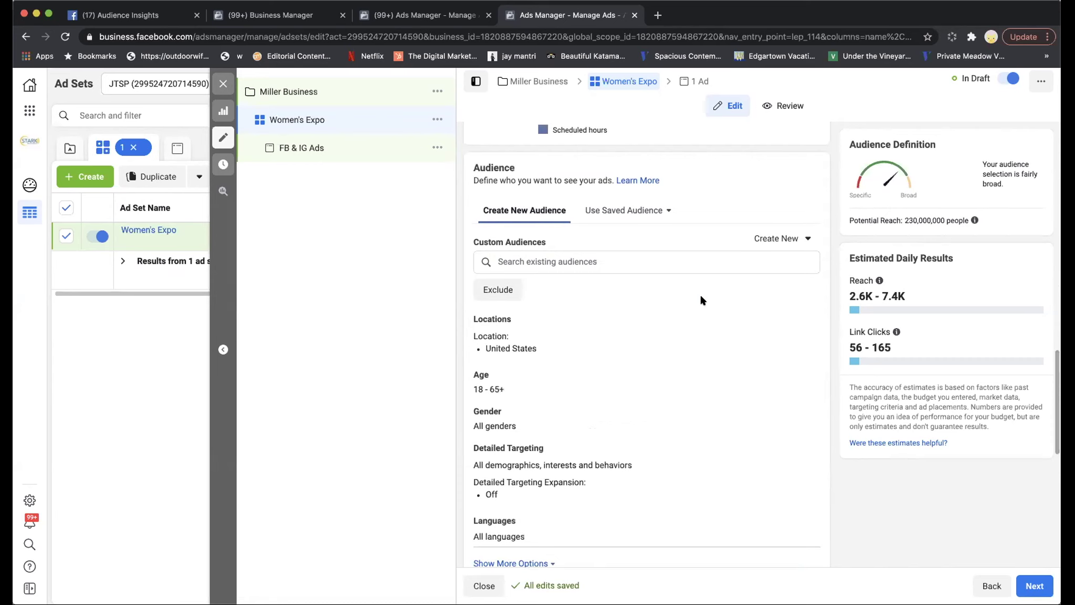
{"action": "scroll", "coordinate": [702, 301], "scroll_direction": "down", "scroll_amount": 2}
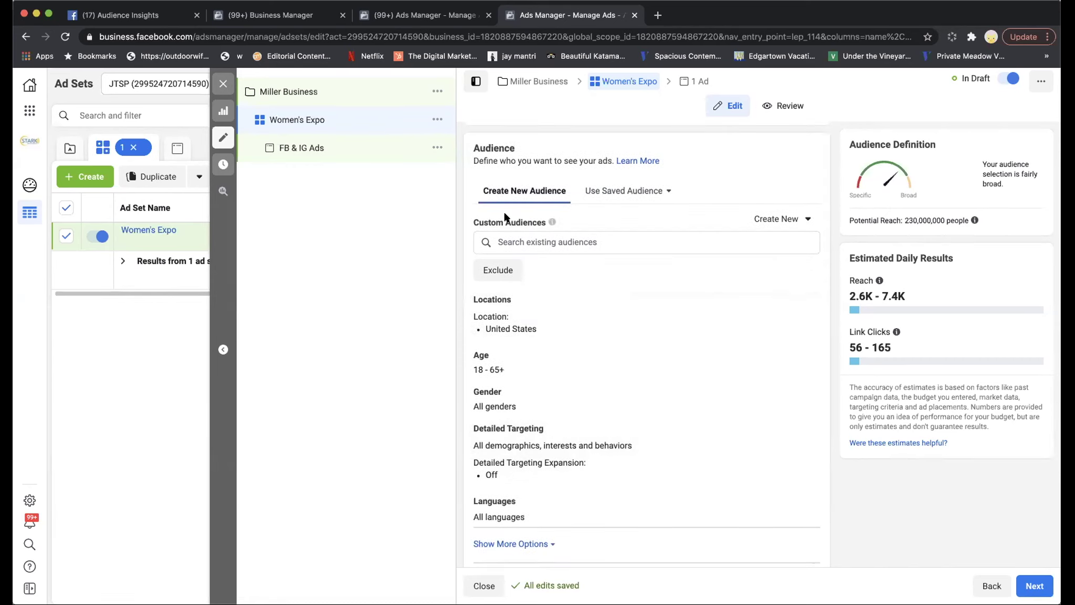
{"action": "scroll", "coordinate": [524, 231], "scroll_direction": "down", "scroll_amount": 1}
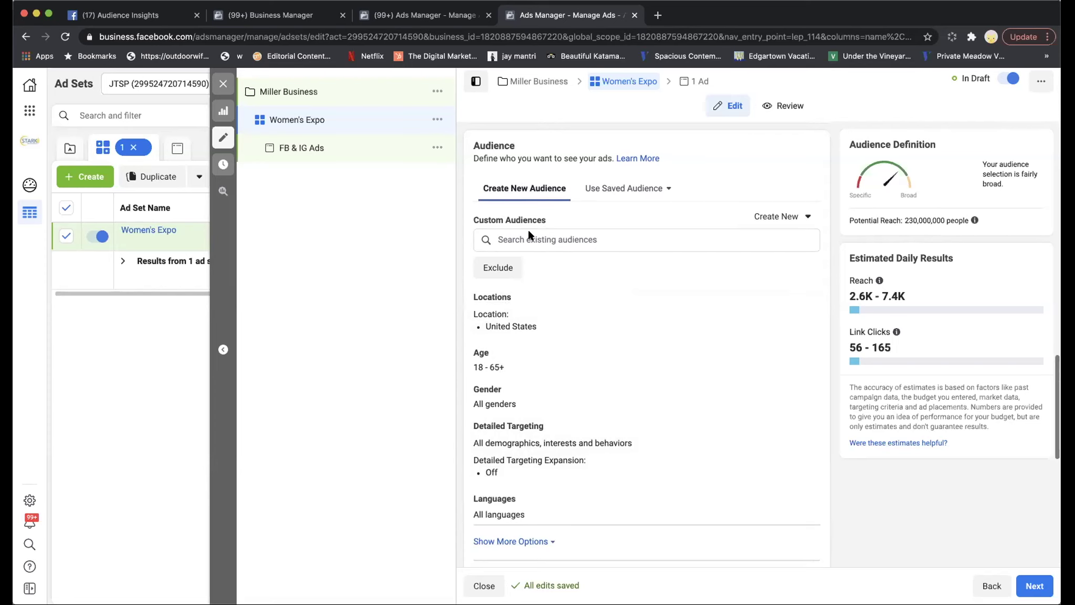
{"action": "left_click", "coordinate": [545, 239]}
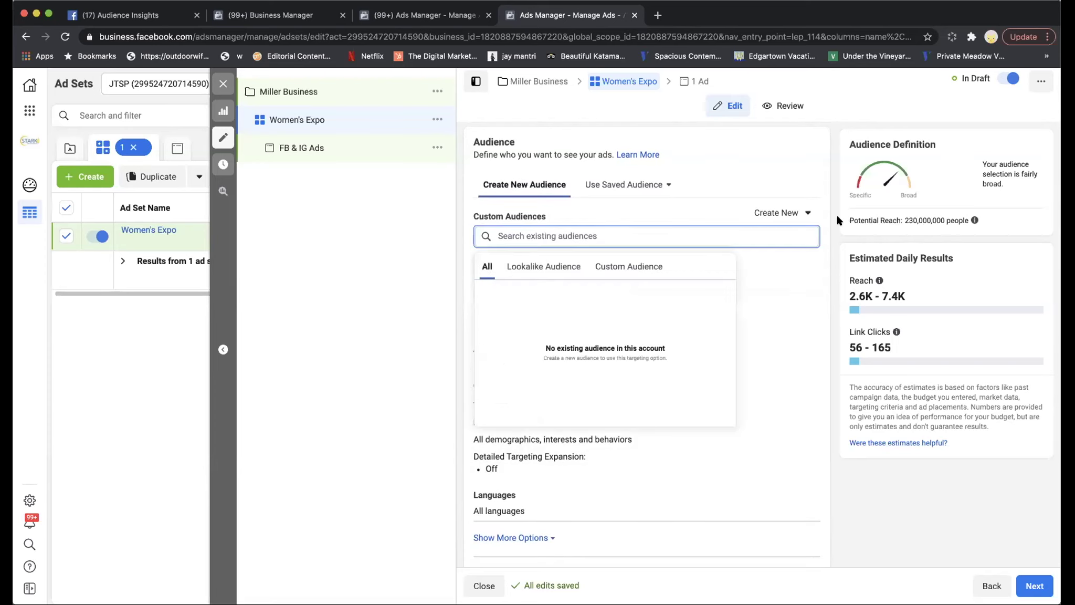
{"action": "left_click", "coordinate": [795, 211]}
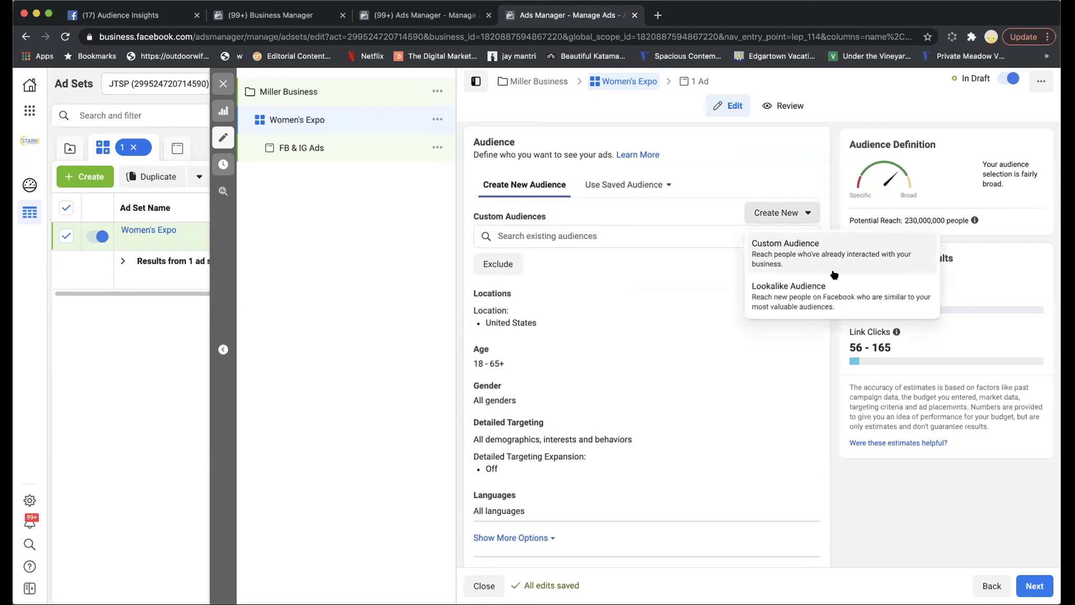
{"action": "left_click", "coordinate": [546, 235]}
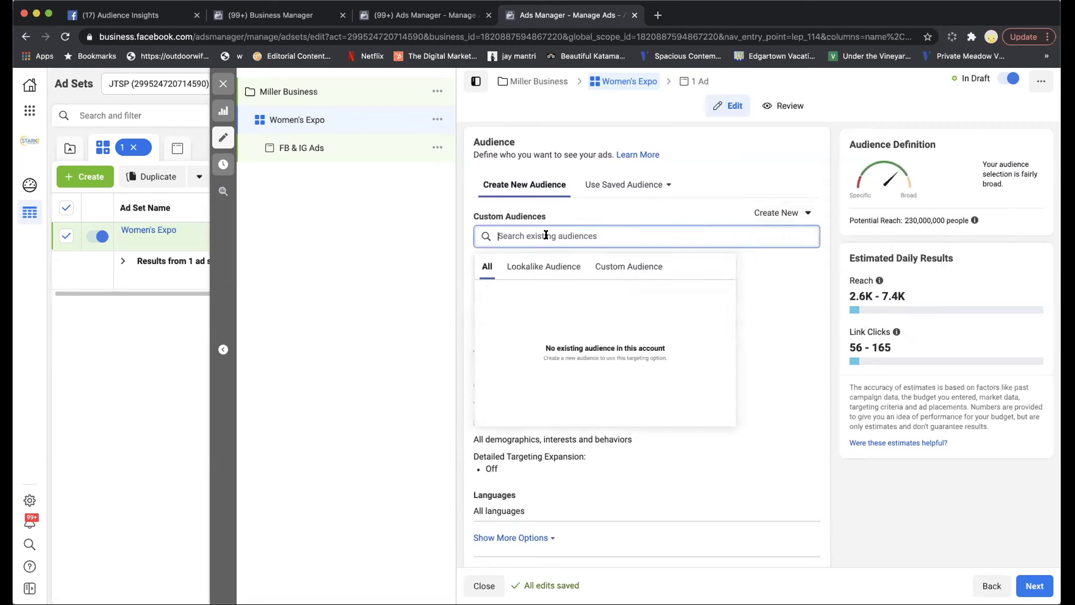
- Edit the audience locations and remove United States from the targeted area
{"action": "left_click", "coordinate": [484, 210]}
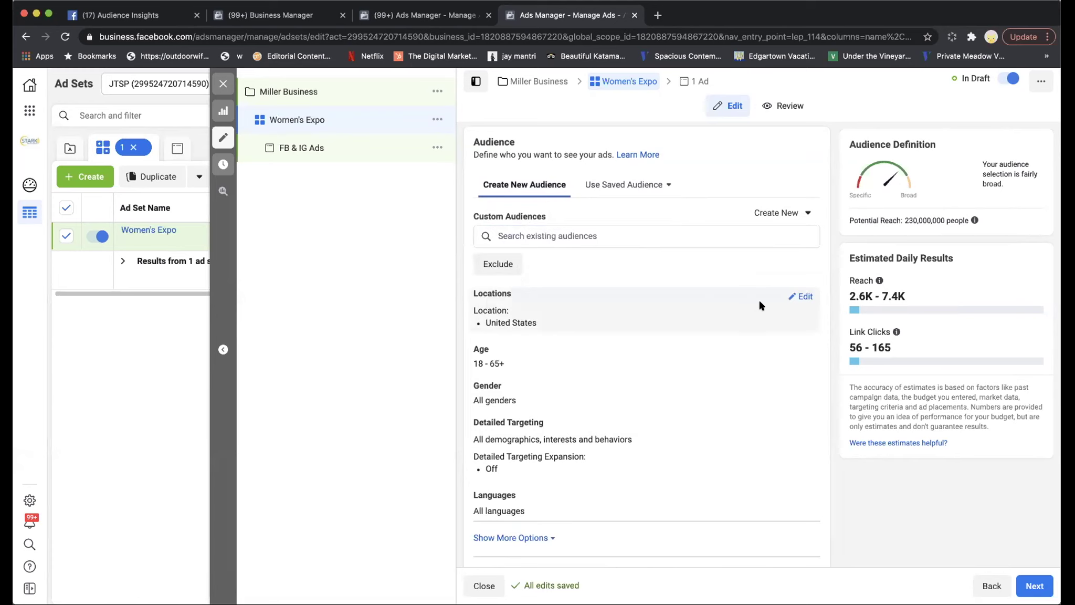
{"action": "left_click", "coordinate": [800, 297]}
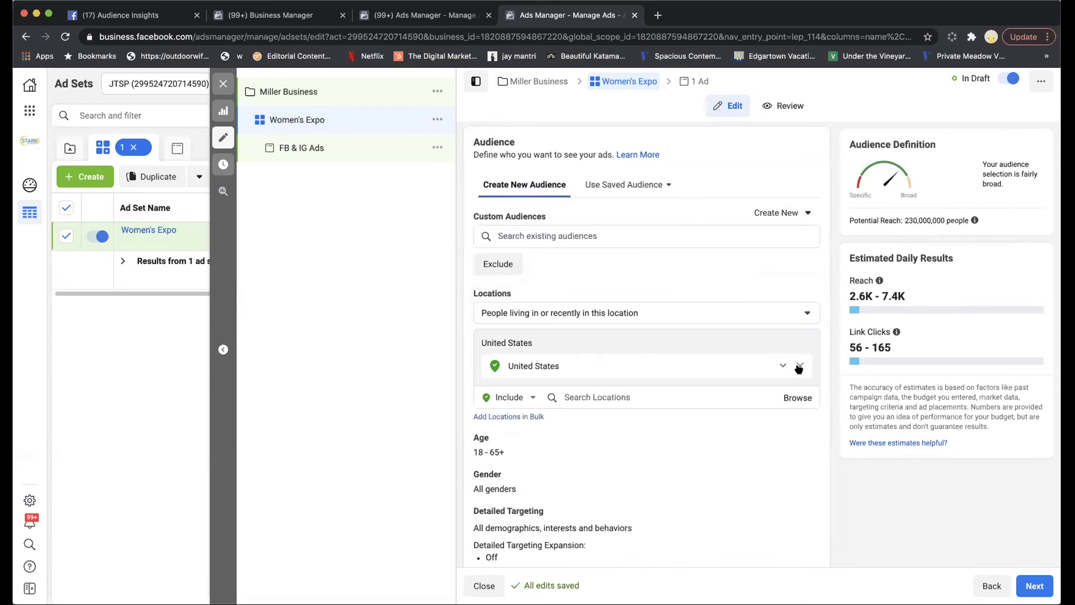
{"action": "left_click", "coordinate": [798, 368]}
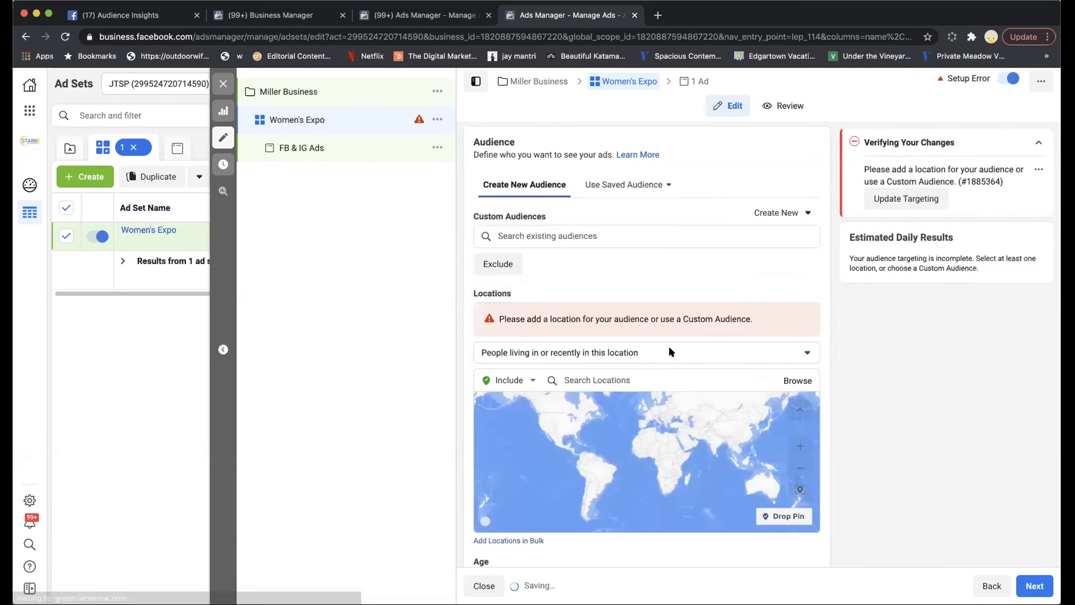
- Include Riverhead, New York as the audience location with a 50 mi radius
{"action": "left_click", "coordinate": [668, 352]}
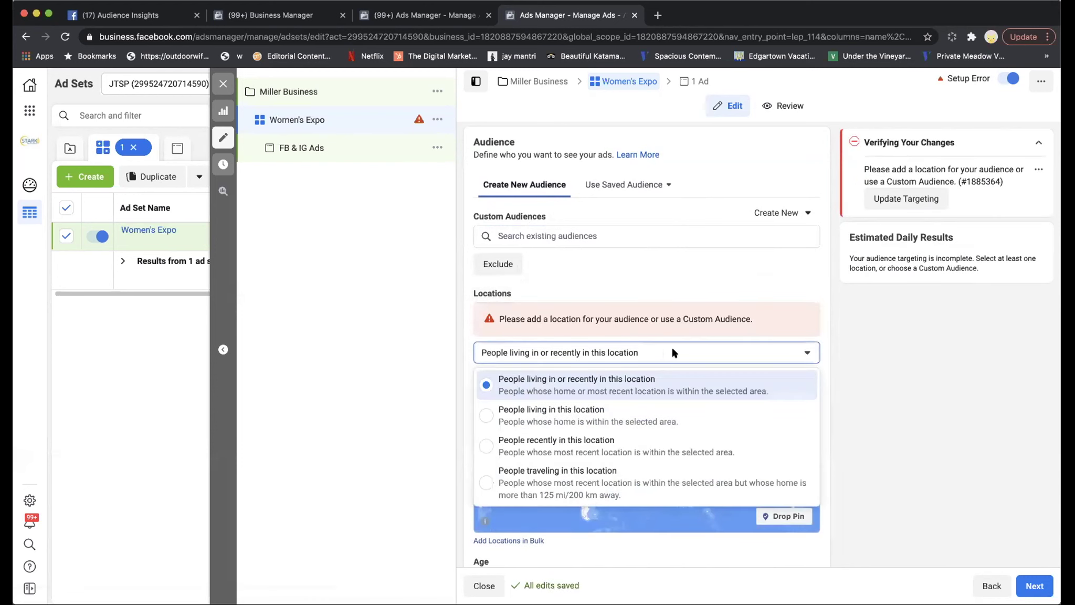
{"action": "left_click", "coordinate": [829, 374]}
{"action": "left_click", "coordinate": [648, 375]}
{"action": "type", "text": "riverhead"}
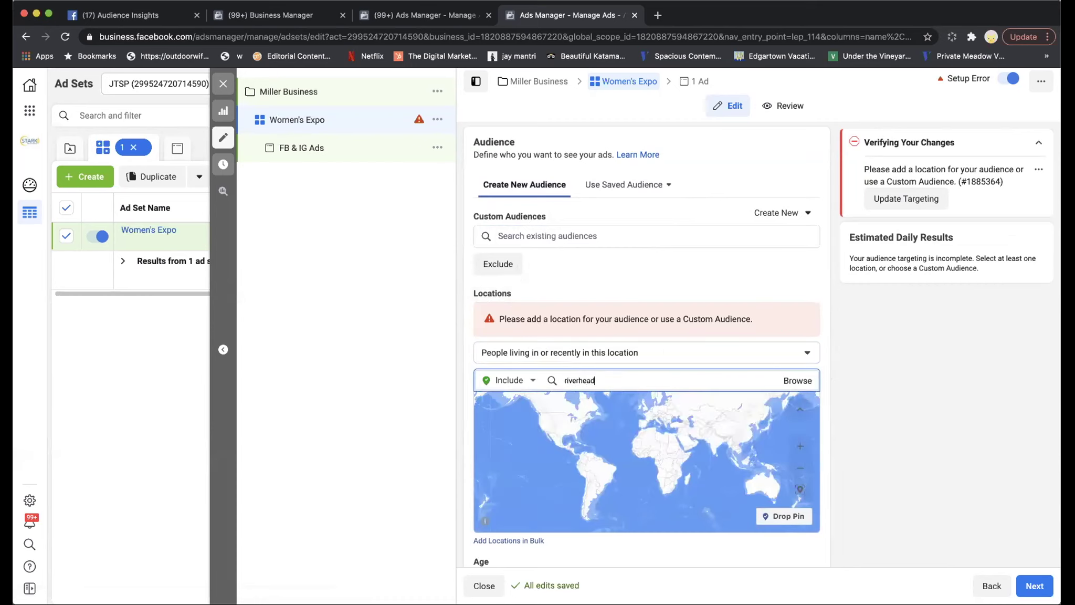
{"action": "left_click", "coordinate": [648, 403]}
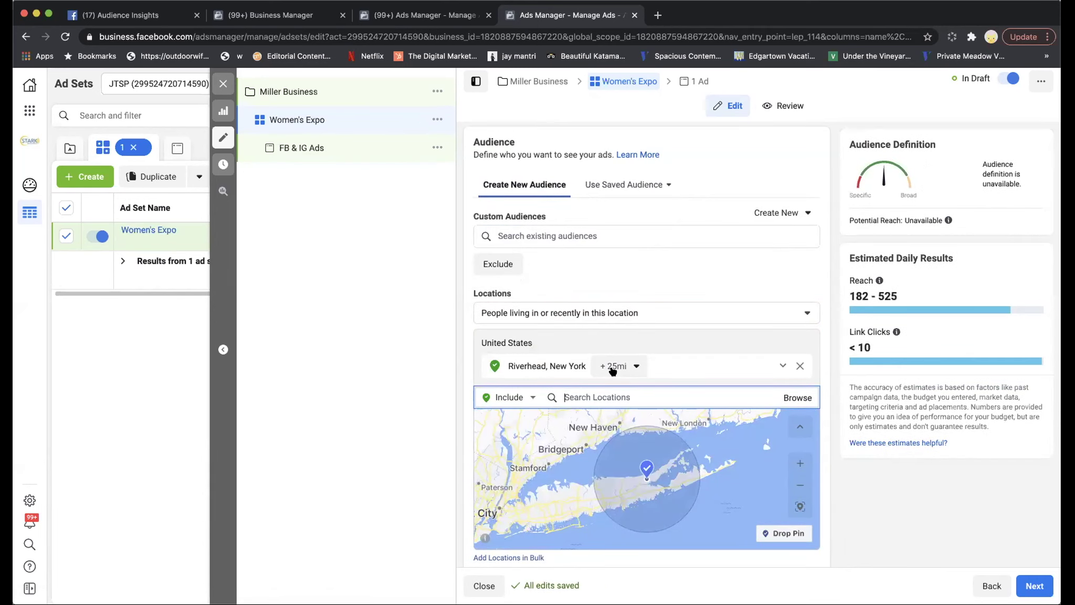
{"action": "left_click", "coordinate": [612, 371]}
{"action": "left_click_drag", "start_coordinate": [665, 436], "coordinate": [810, 459]}
{"action": "left_click", "coordinate": [810, 459]}
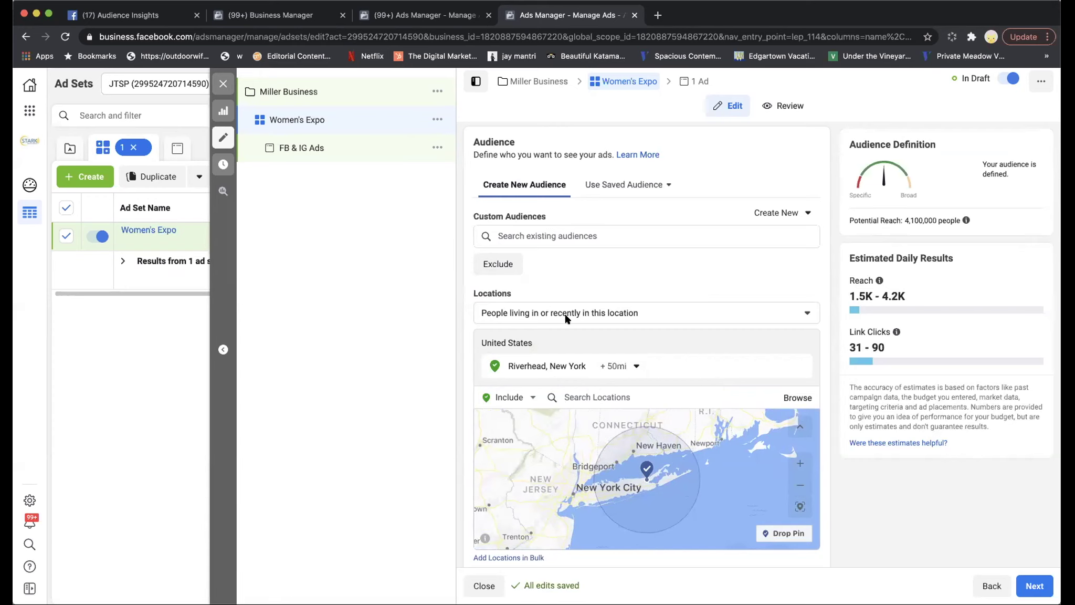
- Review the location targeting options for people living in, recently in or traveling in the selected area
{"action": "scroll", "coordinate": [567, 318], "scroll_direction": "down", "scroll_amount": 1}
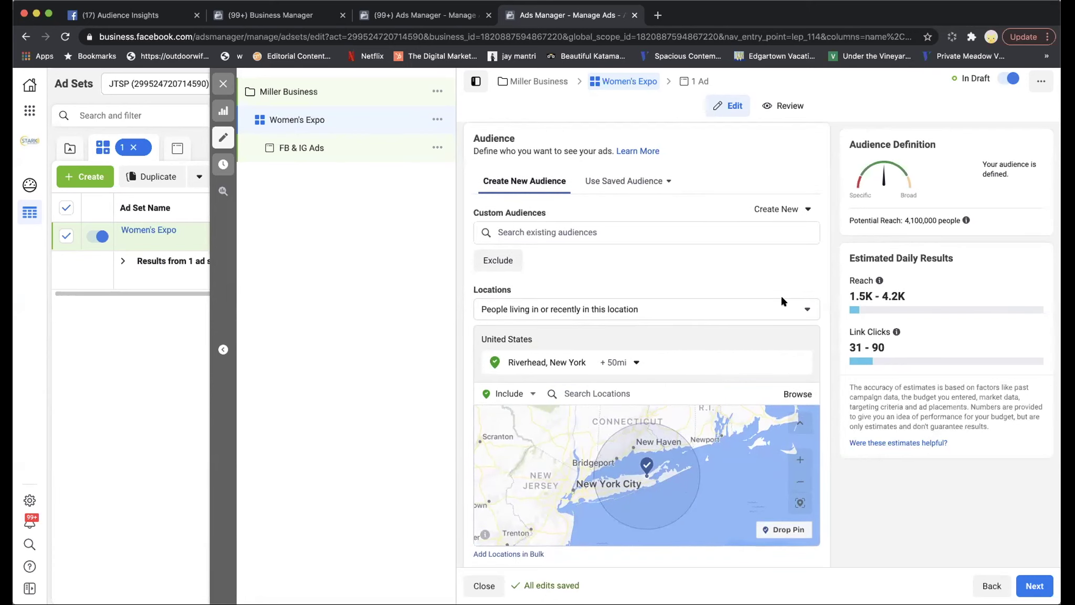
{"action": "scroll", "coordinate": [793, 294], "scroll_direction": "up", "scroll_amount": 1}
{"action": "left_click", "coordinate": [806, 342]}
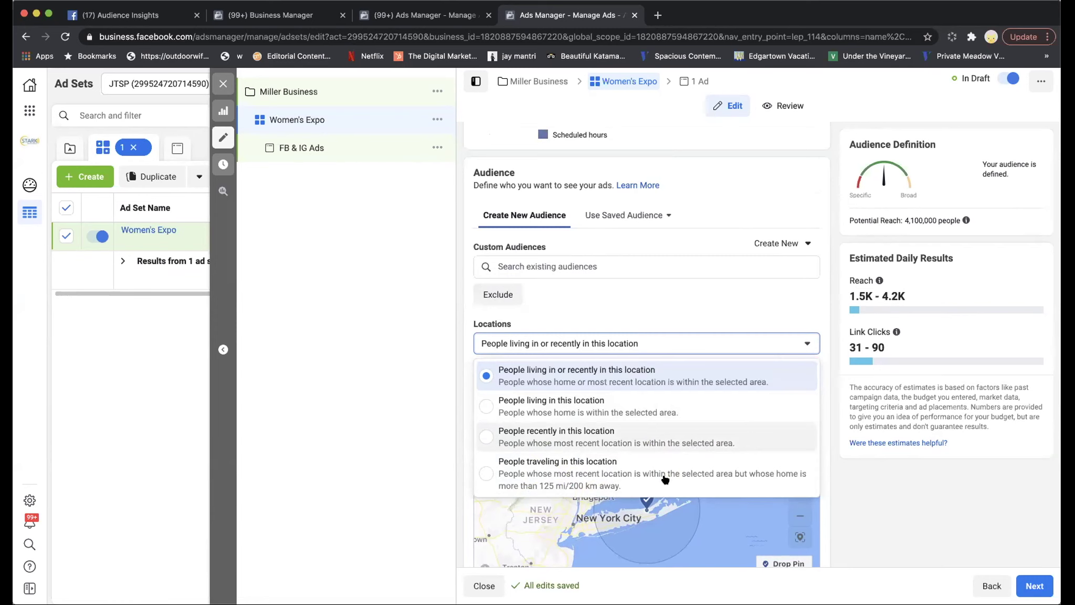
{"action": "scroll", "coordinate": [666, 475], "scroll_direction": "down", "scroll_amount": 1}
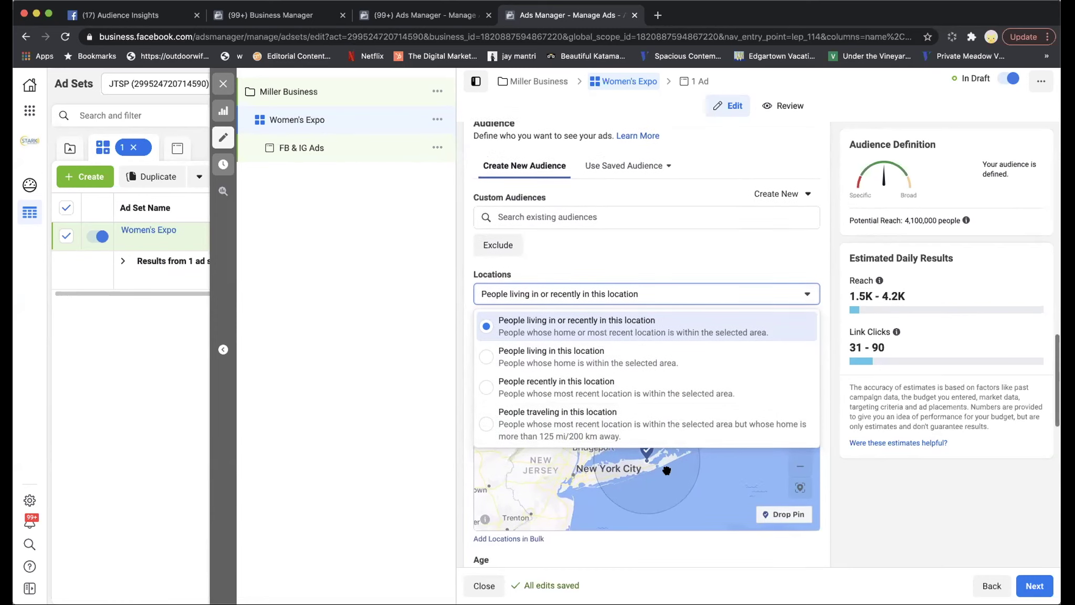
{"action": "scroll", "coordinate": [667, 470], "scroll_direction": "up", "scroll_amount": 1}
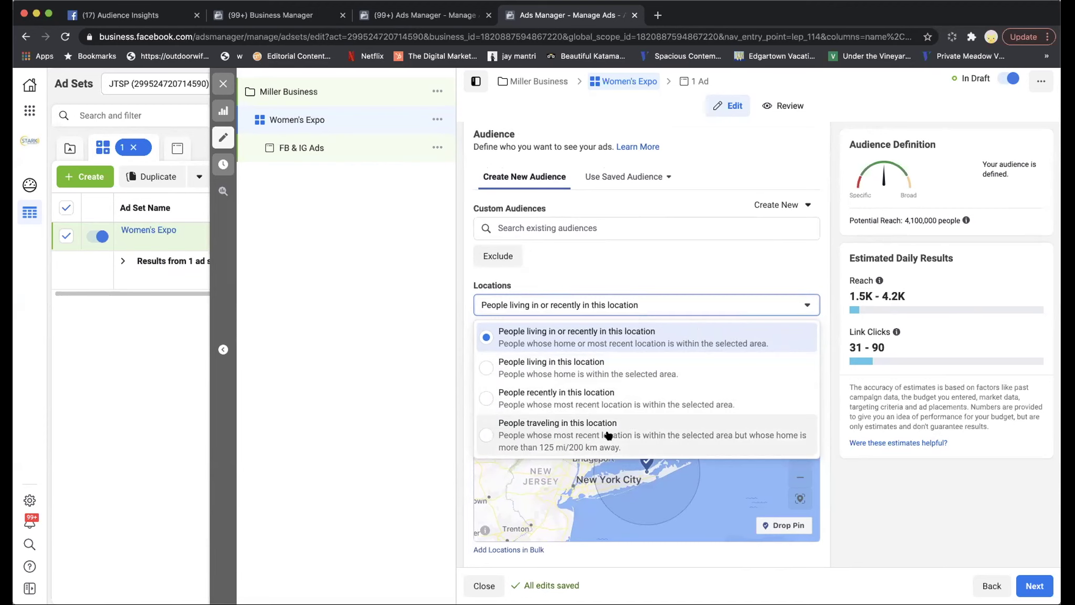
{"action": "left_click", "coordinate": [791, 270]}
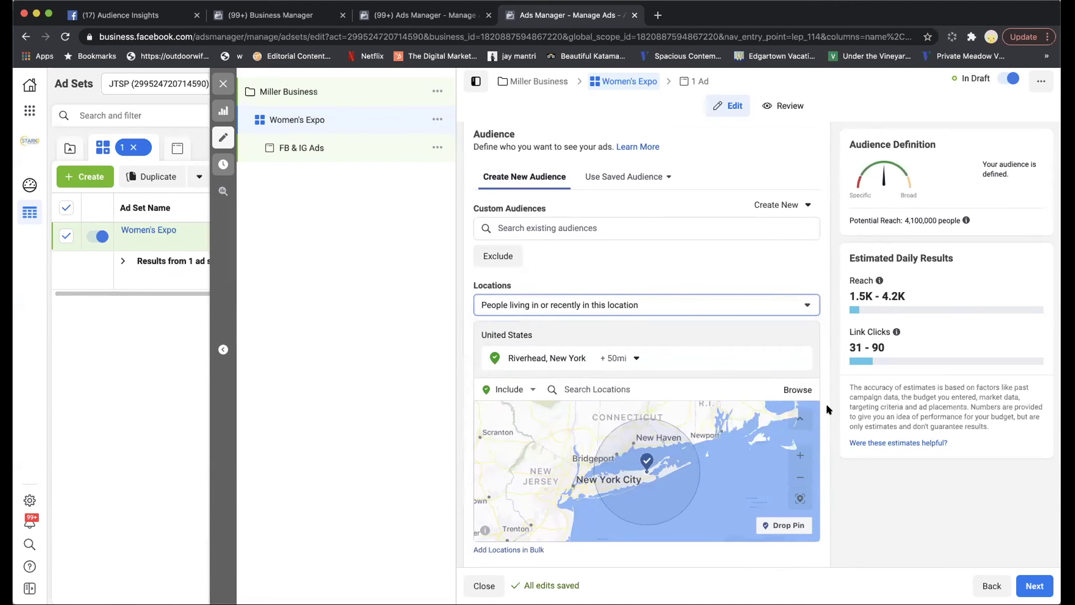
- Exclude the state of Connecticut from the audience locations
{"action": "scroll", "coordinate": [827, 408], "scroll_direction": "down", "scroll_amount": 3}
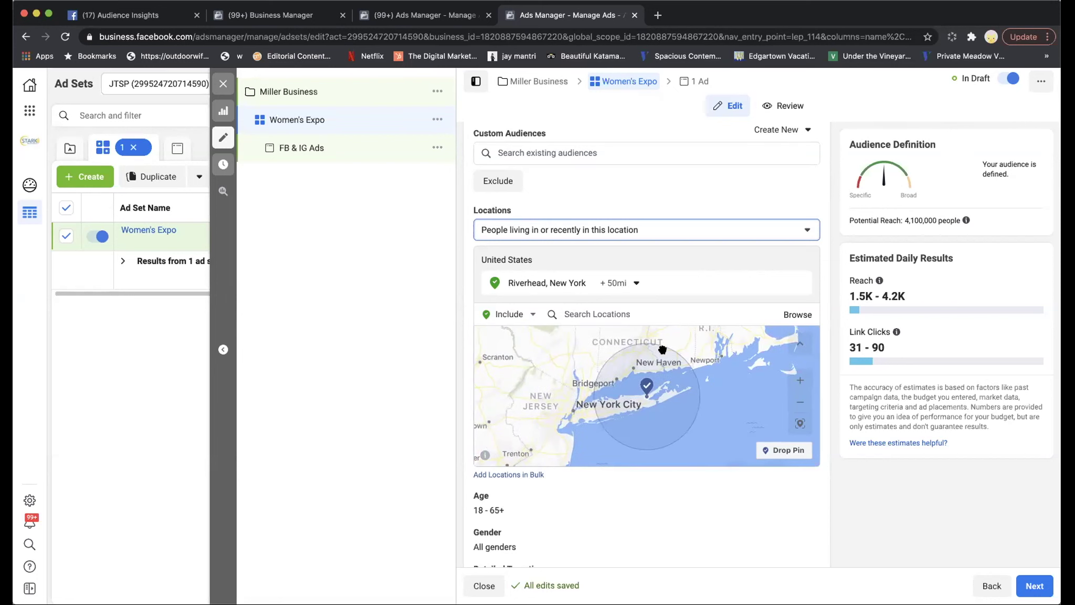
{"action": "left_click", "coordinate": [499, 315]}
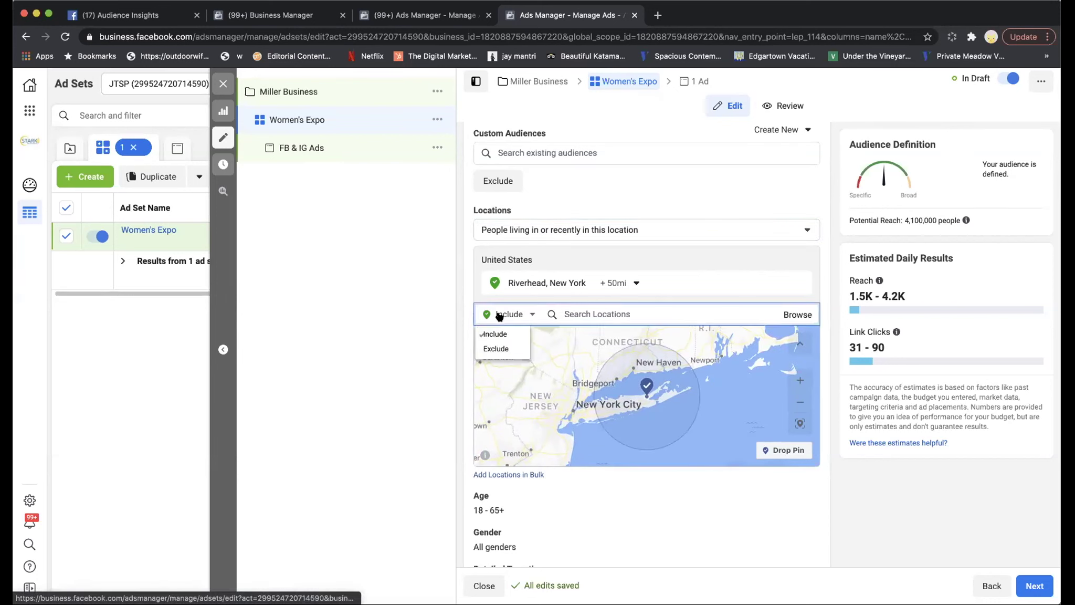
{"action": "left_click", "coordinate": [483, 347]}
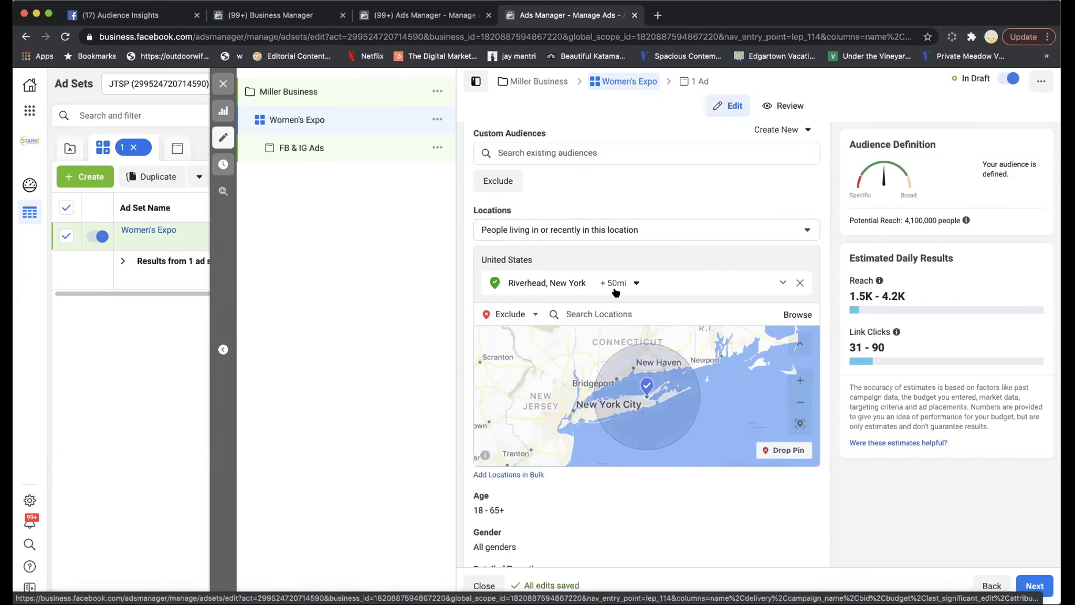
{"action": "left_click", "coordinate": [614, 313]}
{"action": "type", "text": "connec"}
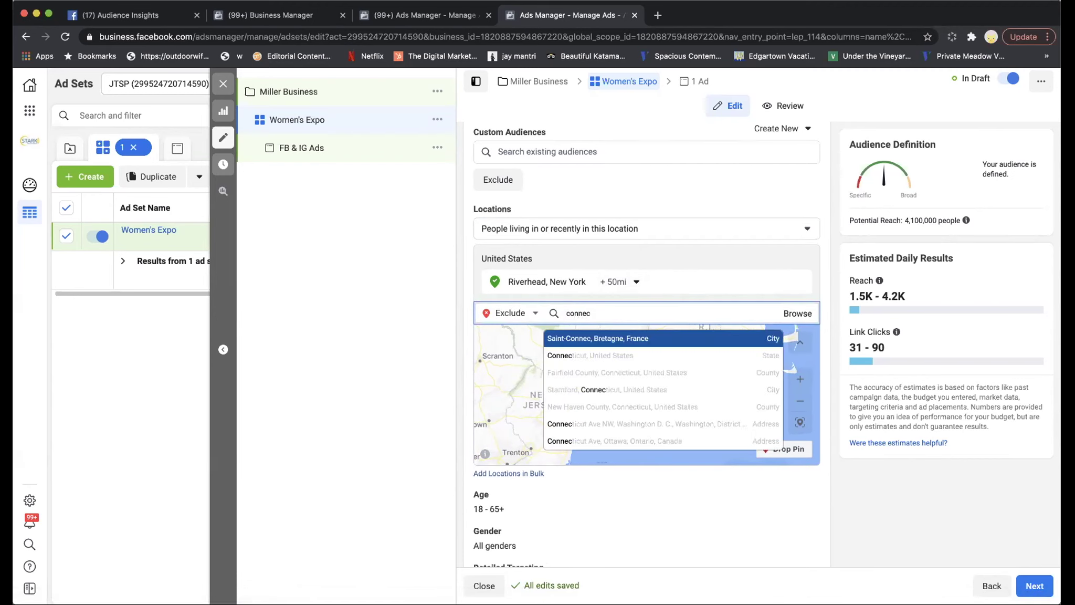
{"action": "left_click", "coordinate": [607, 350]}
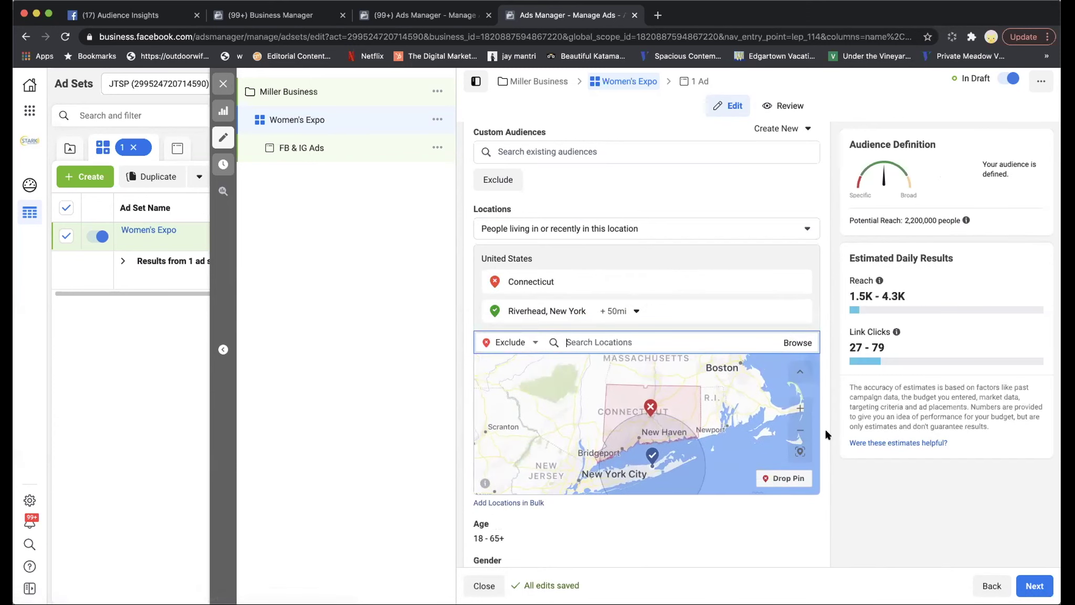
- Exclude Nassau County, New York from the audience locations and check the resulting coverage on the map
{"action": "scroll", "coordinate": [826, 436], "scroll_direction": "down", "scroll_amount": 4}
{"action": "scroll", "coordinate": [825, 435], "scroll_direction": "down", "scroll_amount": 1}
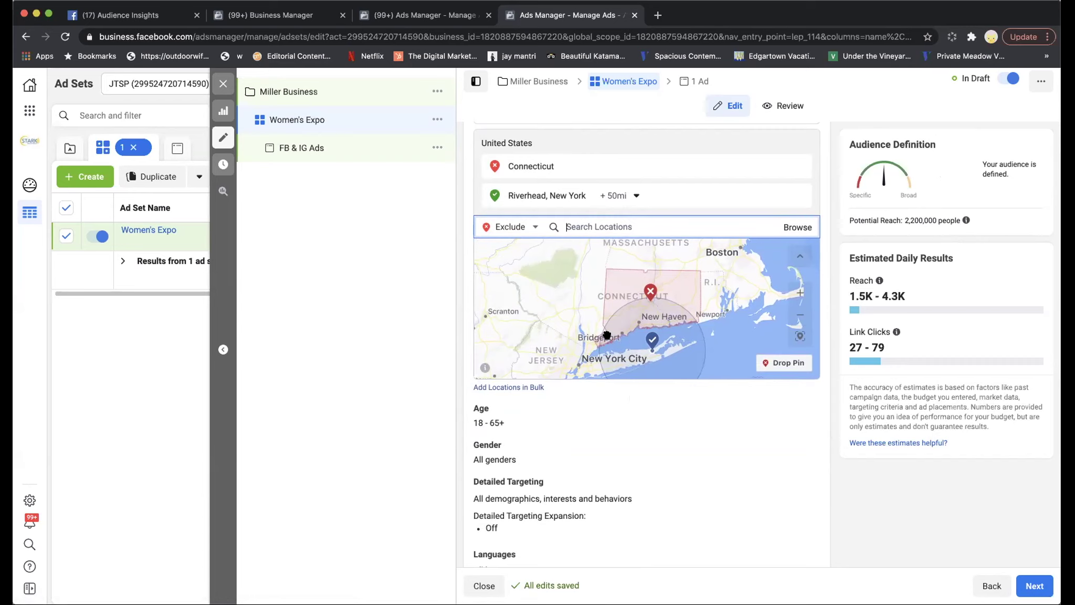
{"action": "scroll", "coordinate": [720, 314], "scroll_direction": "down", "scroll_amount": 3}
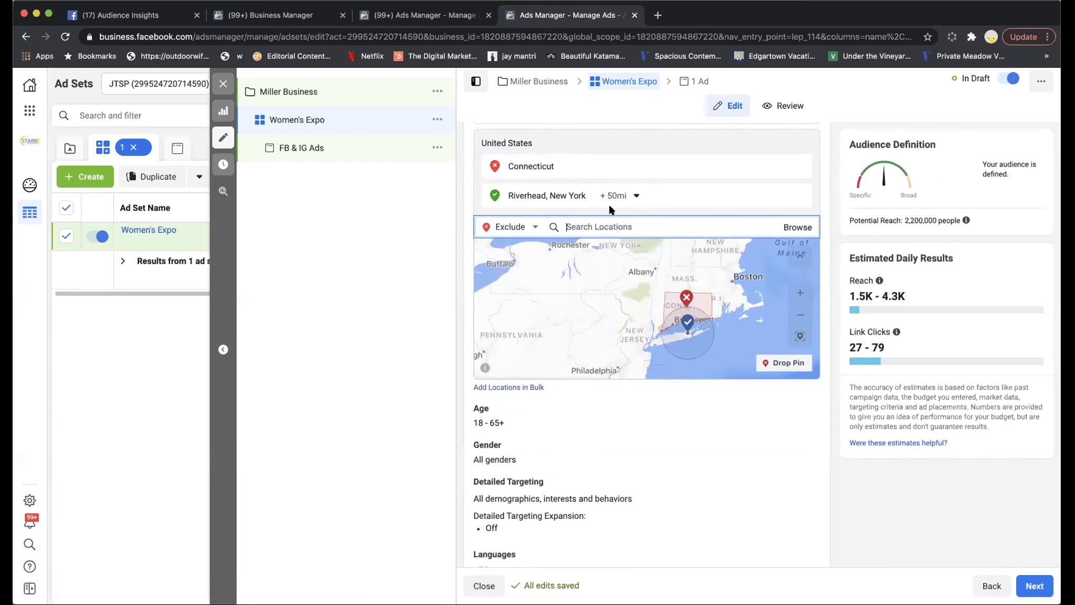
{"action": "type", "text": "nassau c"}
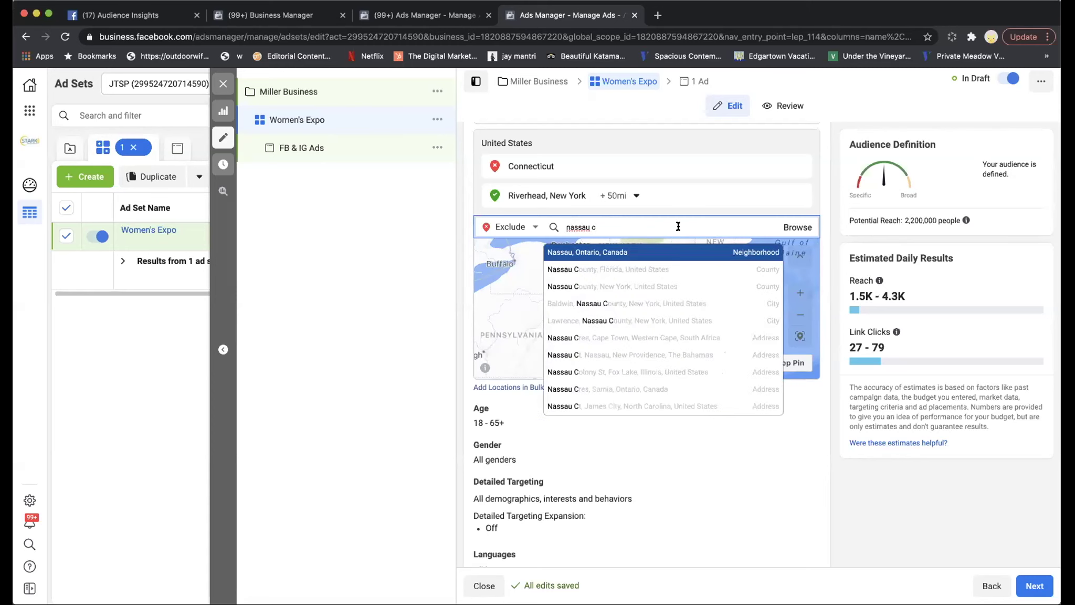
{"action": "left_click", "coordinate": [639, 290]}
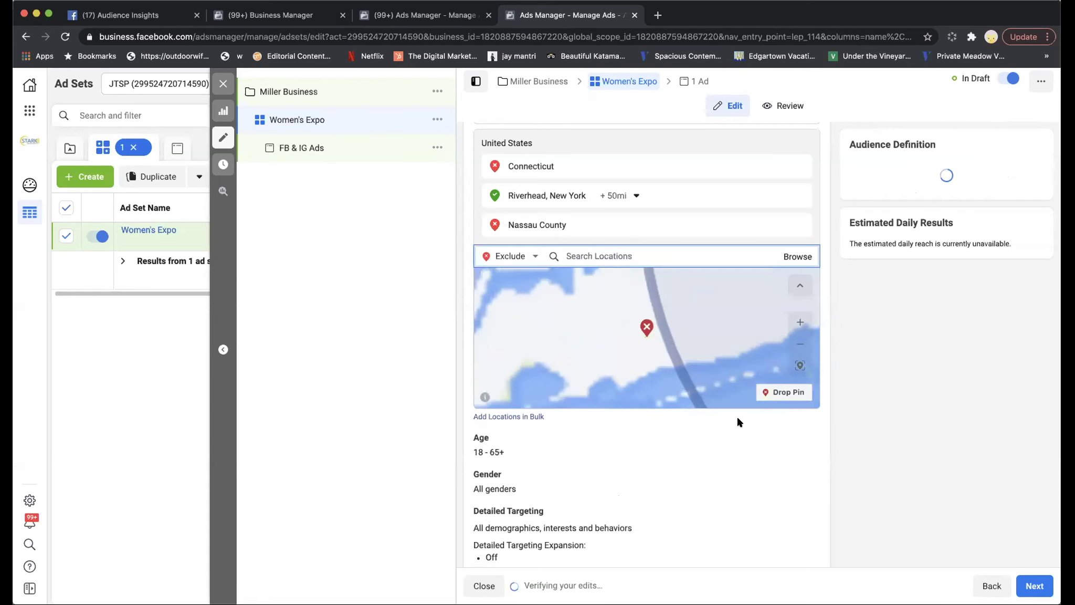
{"action": "scroll", "coordinate": [732, 437], "scroll_direction": "down", "scroll_amount": 2}
{"action": "scroll", "coordinate": [696, 377], "scroll_direction": "up", "scroll_amount": 2}
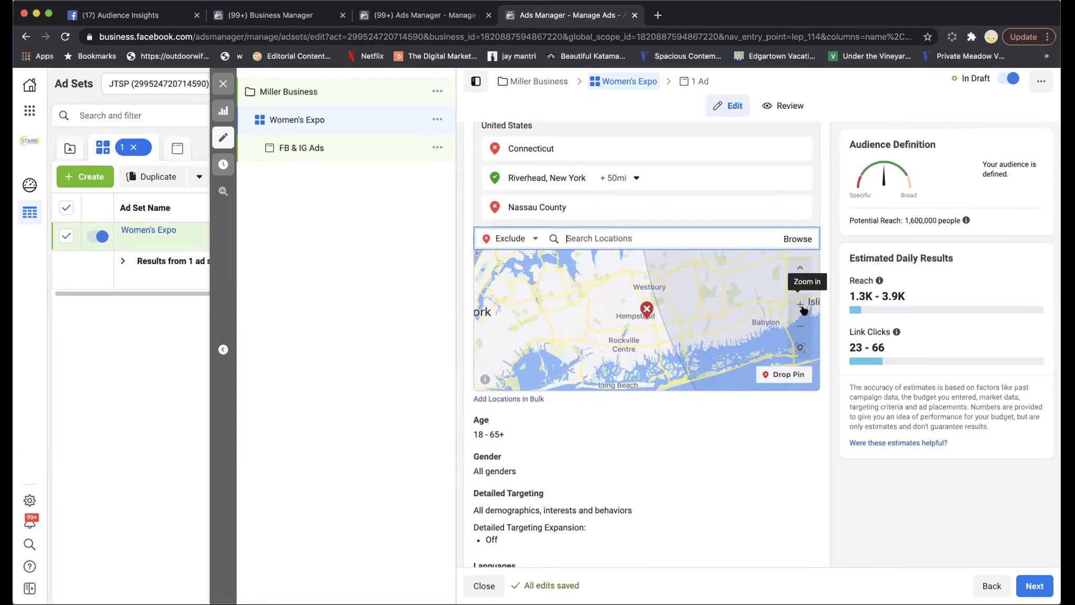
{"action": "left_click", "coordinate": [801, 325]}
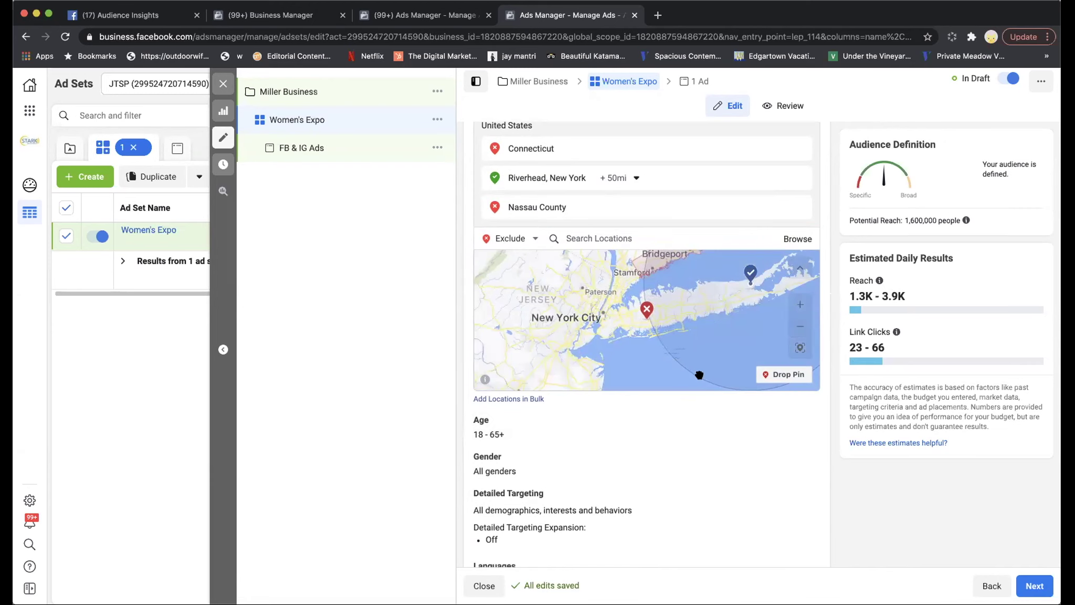
- Set the audience's maximum age to 64
{"action": "scroll", "coordinate": [674, 456], "scroll_direction": "down", "scroll_amount": 1}
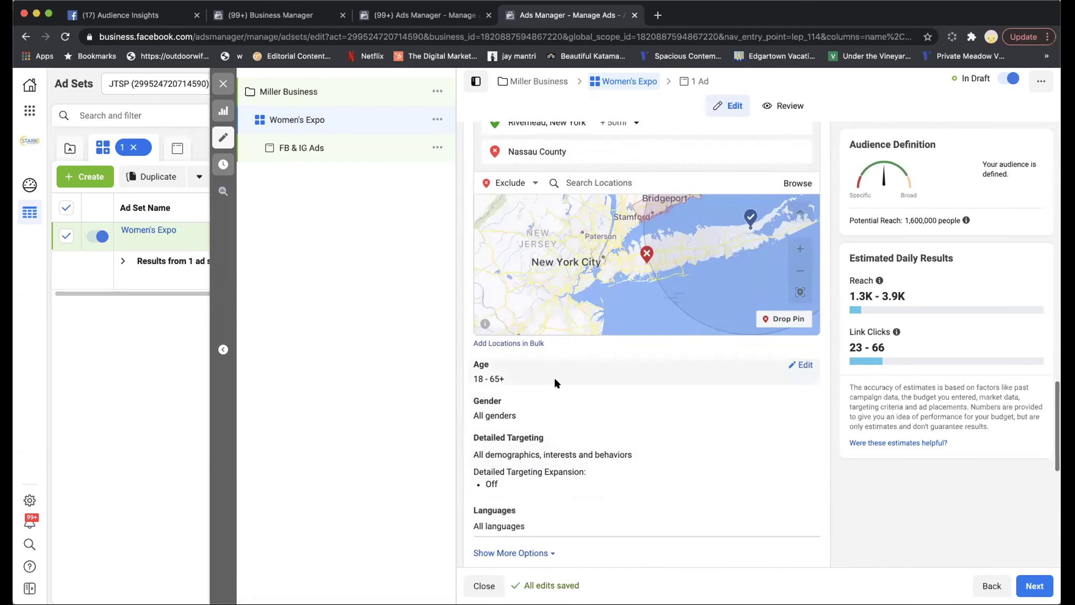
{"action": "left_click", "coordinate": [801, 363]}
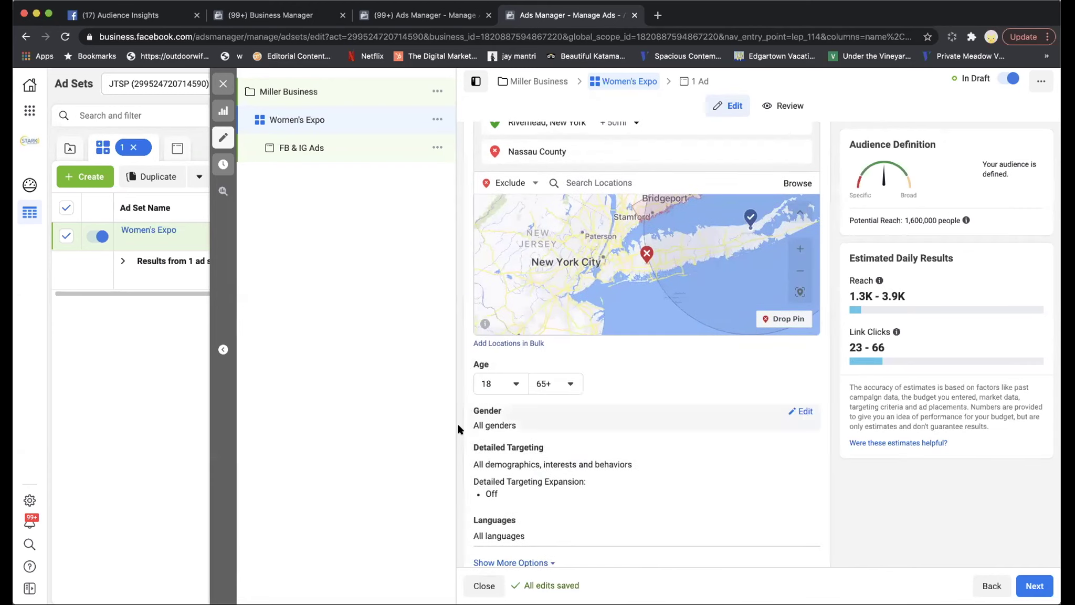
{"action": "left_click", "coordinate": [496, 383]}
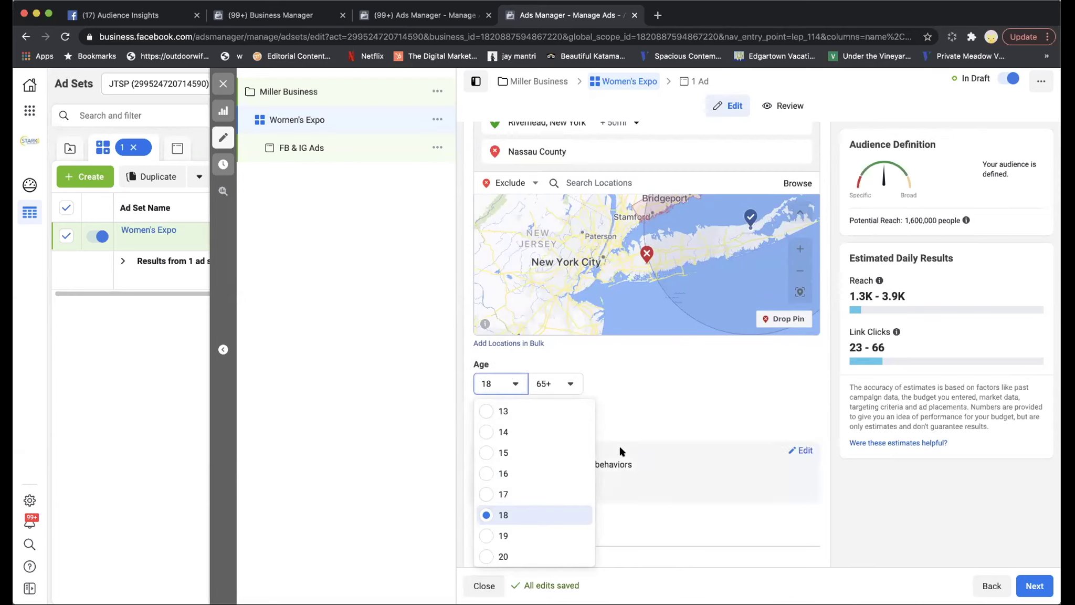
{"action": "left_click", "coordinate": [617, 377]}
{"action": "left_click", "coordinate": [560, 383]}
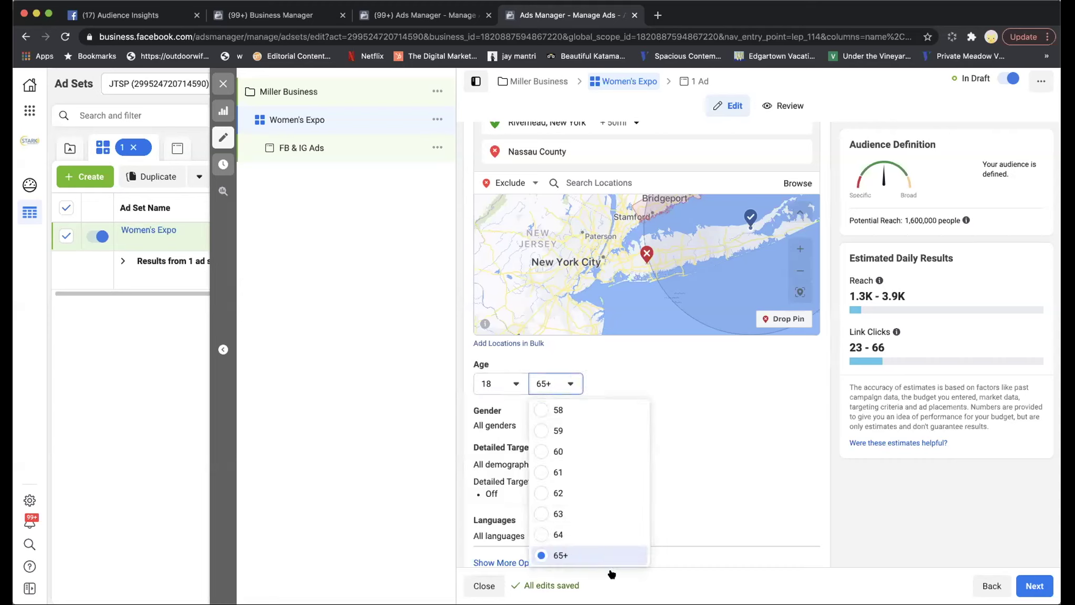
{"action": "left_click", "coordinate": [571, 534]}
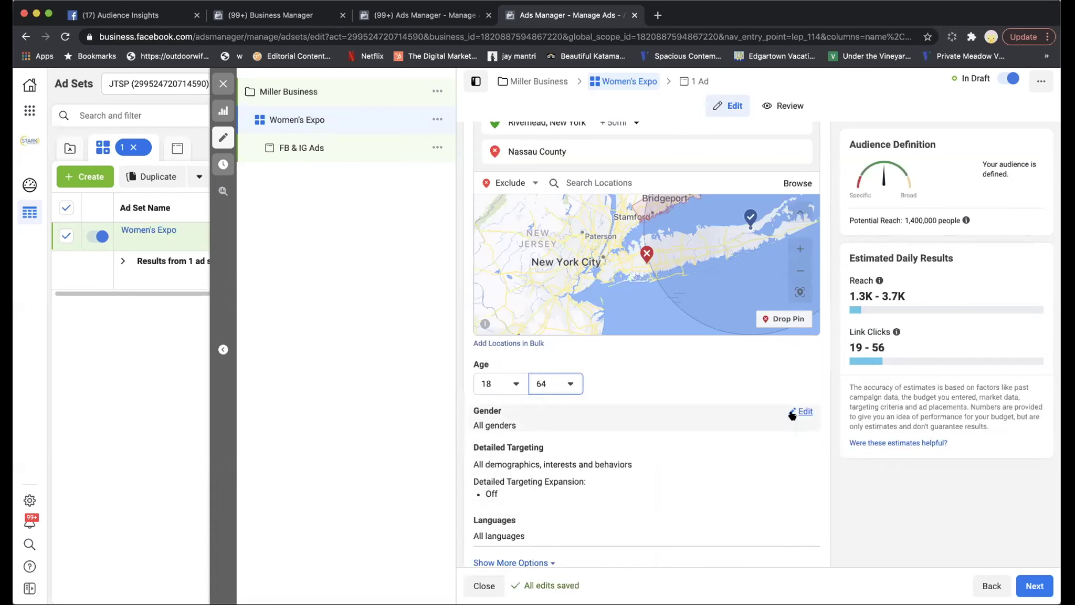
- Open the gender and detailed targeting settings for editing and review the audience configuration and the placement options
{"action": "left_click", "coordinate": [793, 414]}
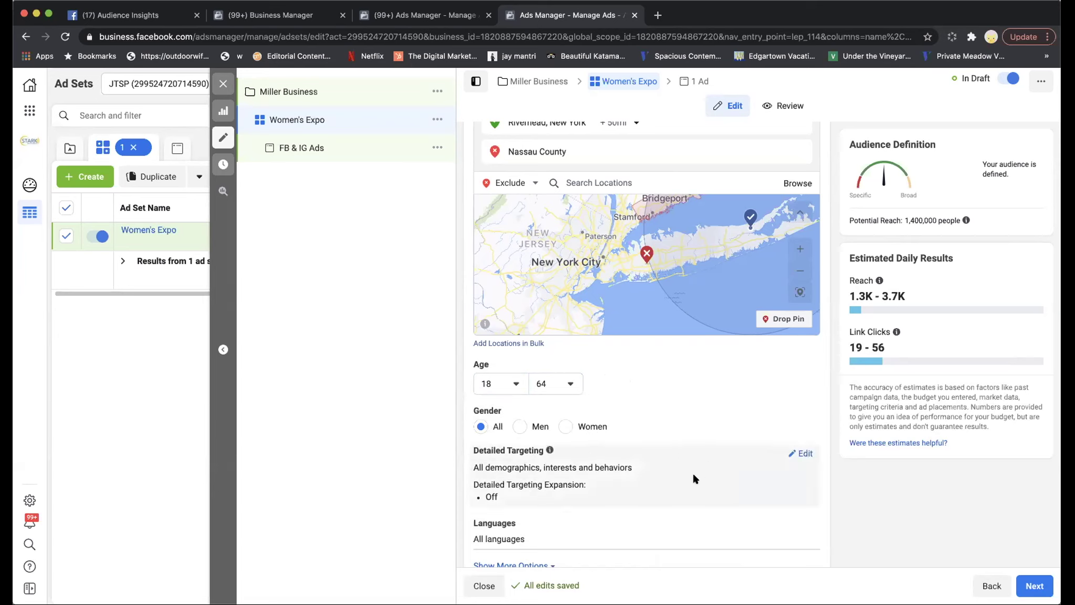
{"action": "left_click", "coordinate": [803, 454]}
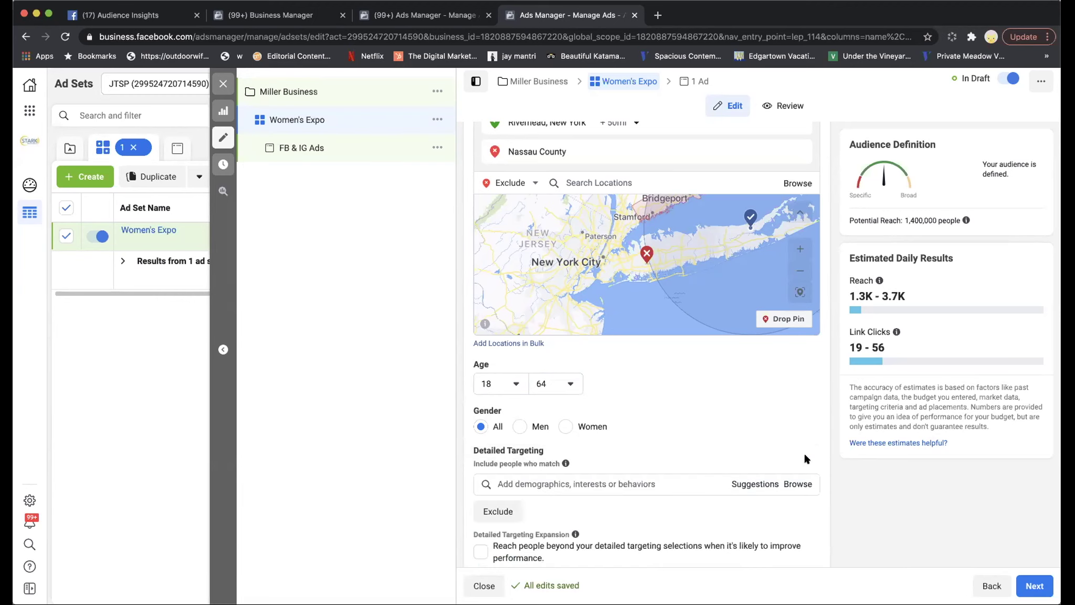
{"action": "scroll", "coordinate": [826, 454], "scroll_direction": "down", "scroll_amount": 5}
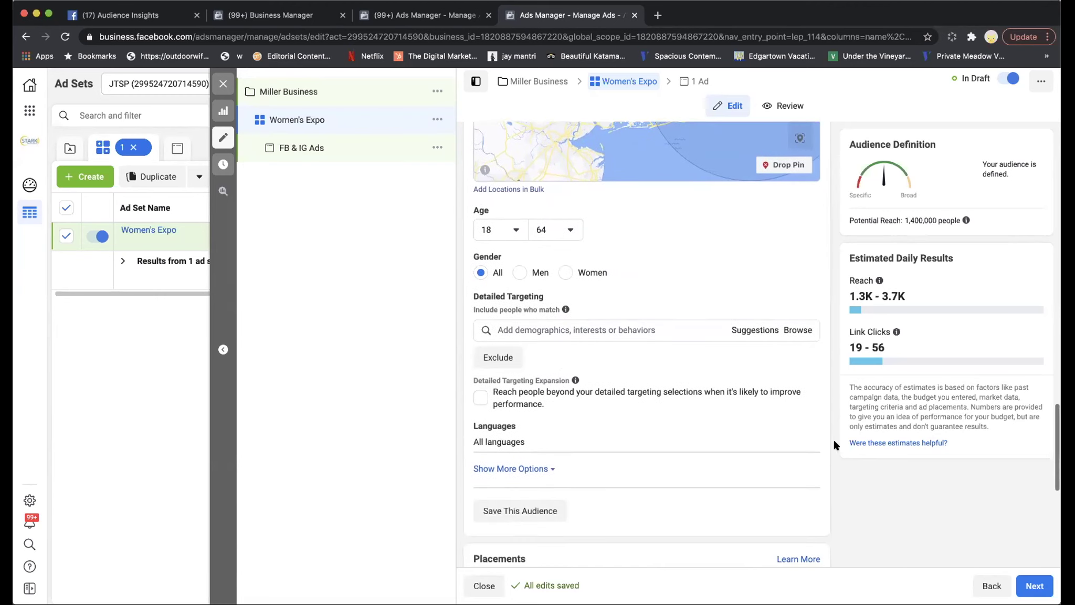
{"action": "scroll", "coordinate": [593, 239], "scroll_direction": "down", "scroll_amount": 1}
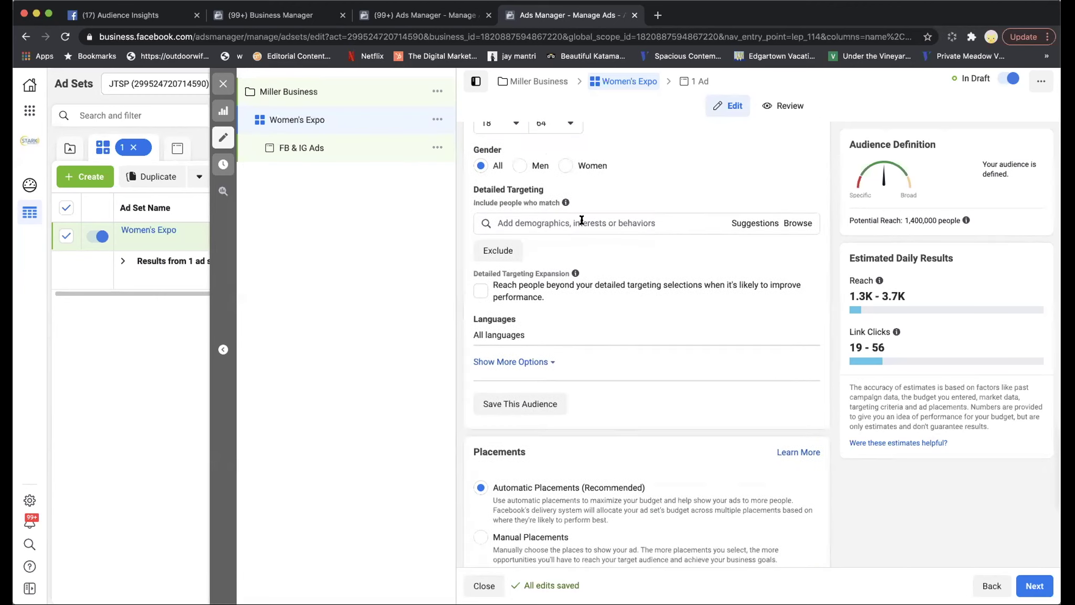
{"action": "scroll", "coordinate": [649, 236], "scroll_direction": "up", "scroll_amount": 10}
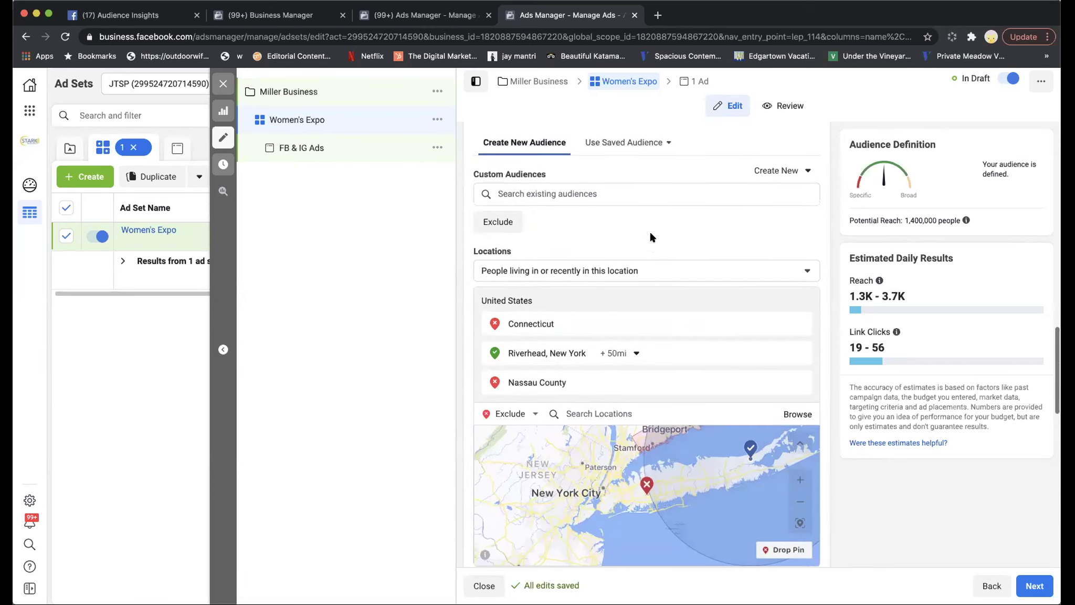
{"action": "right_click", "coordinate": [648, 234]}
{"action": "left_click", "coordinate": [648, 235]}
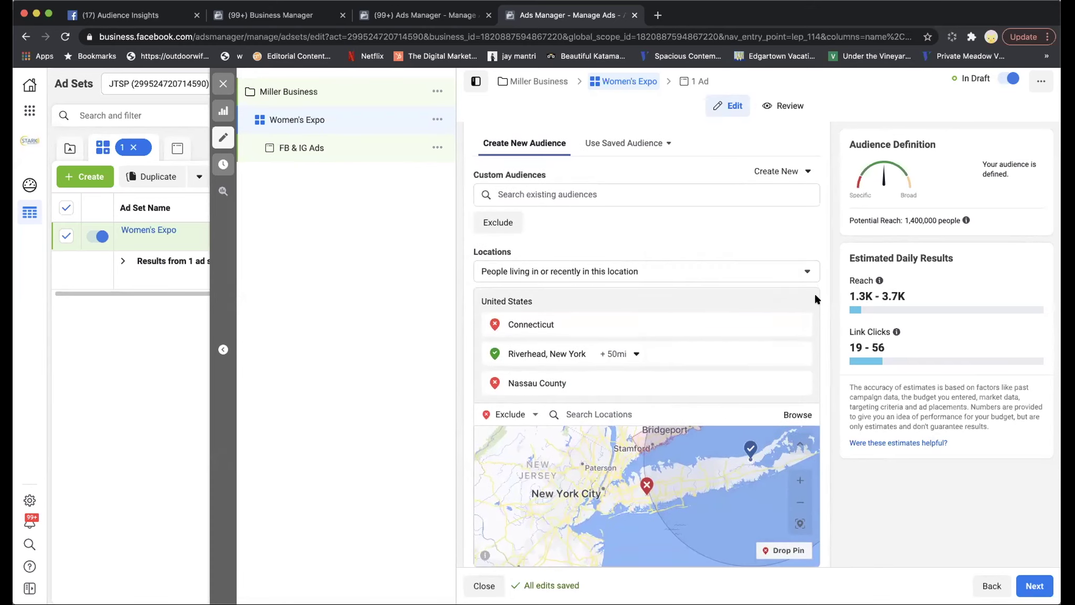
{"action": "scroll", "coordinate": [792, 389], "scroll_direction": "down", "scroll_amount": 5}
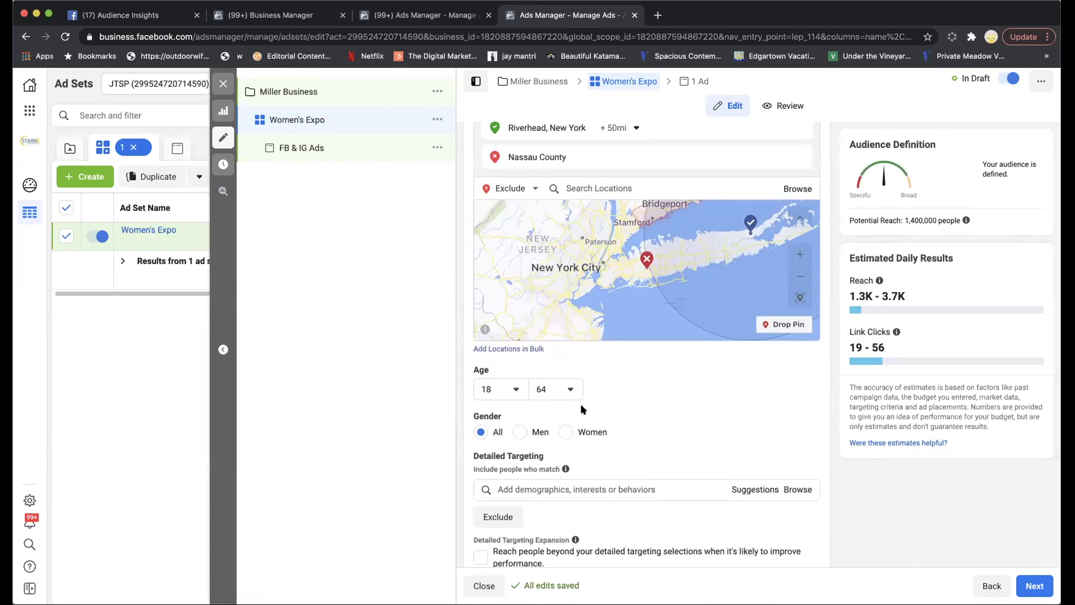
- Set the audience's minimum age to 25 and limit the gender to women
{"action": "left_click", "coordinate": [515, 388]}
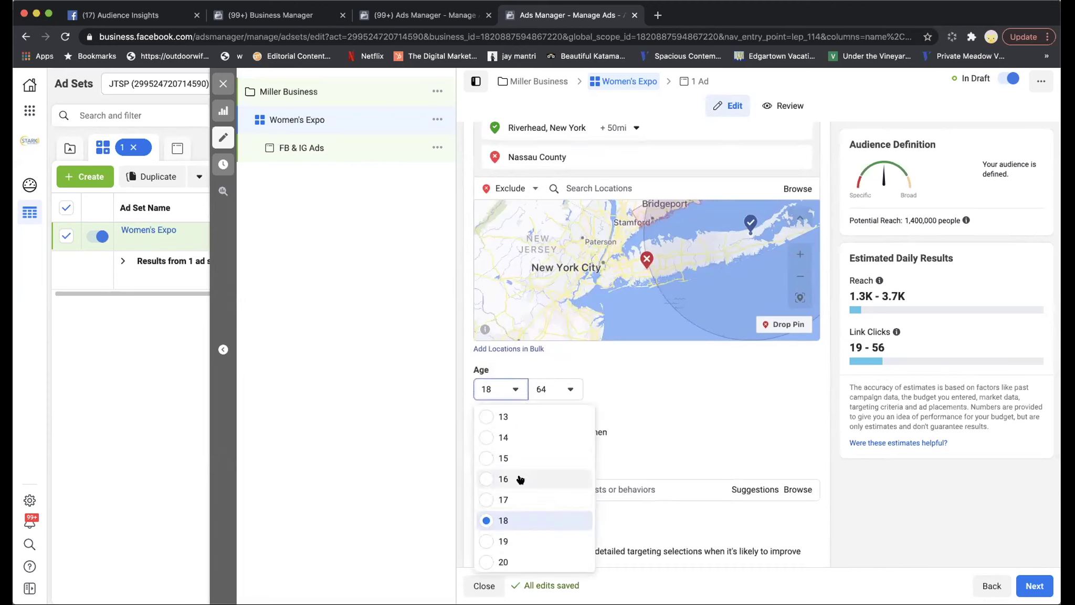
{"action": "scroll", "coordinate": [530, 476], "scroll_direction": "down", "scroll_amount": 3}
{"action": "scroll", "coordinate": [530, 476], "scroll_direction": "down", "scroll_amount": 1}
{"action": "scroll", "coordinate": [530, 471], "scroll_direction": "up", "scroll_amount": 1}
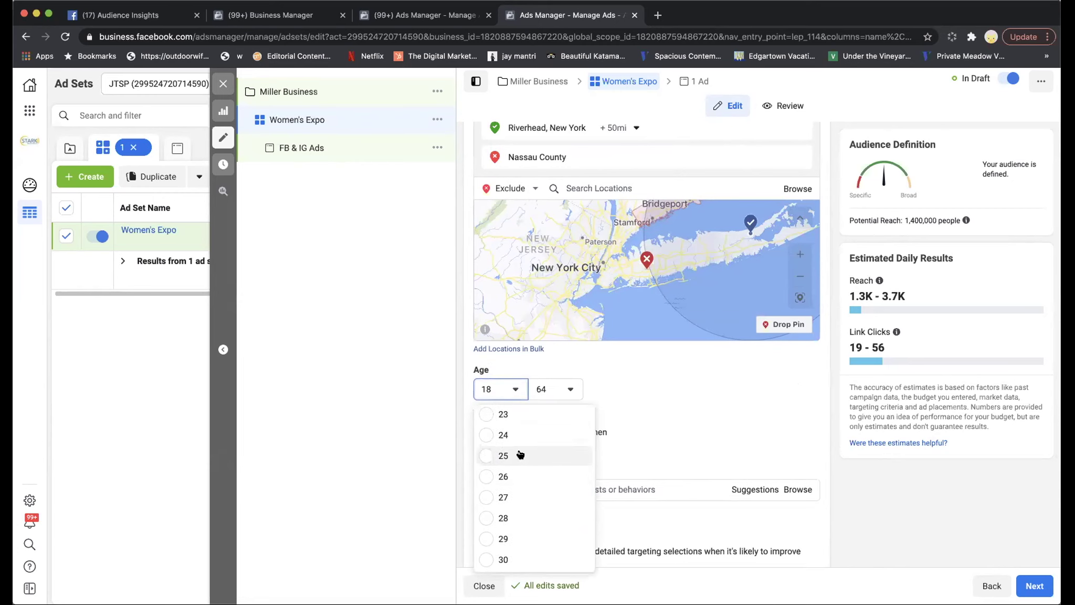
{"action": "left_click", "coordinate": [561, 454]}
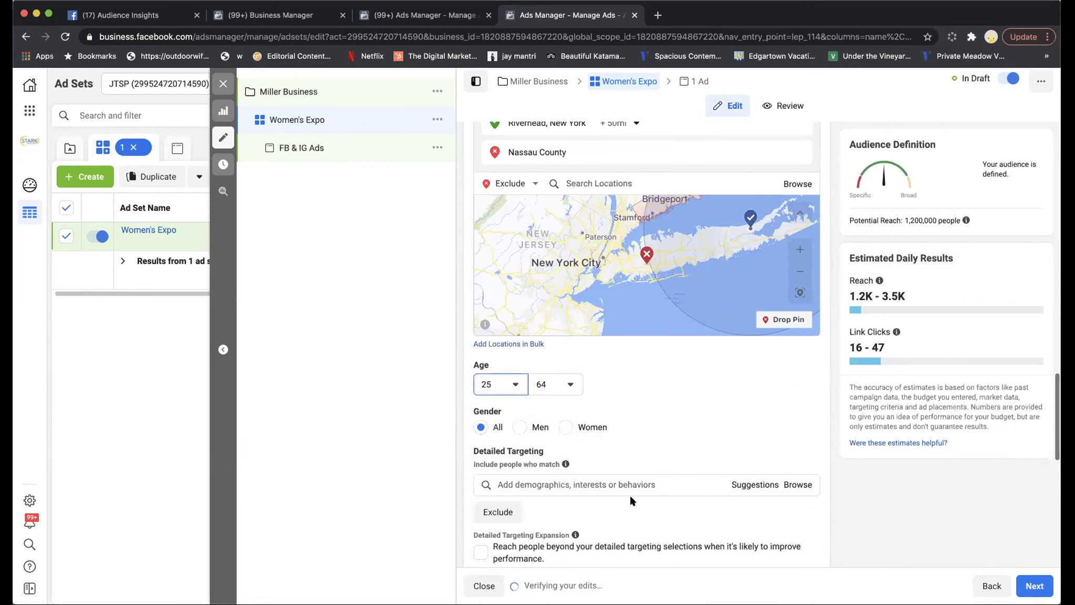
{"action": "left_click", "coordinate": [565, 428]}
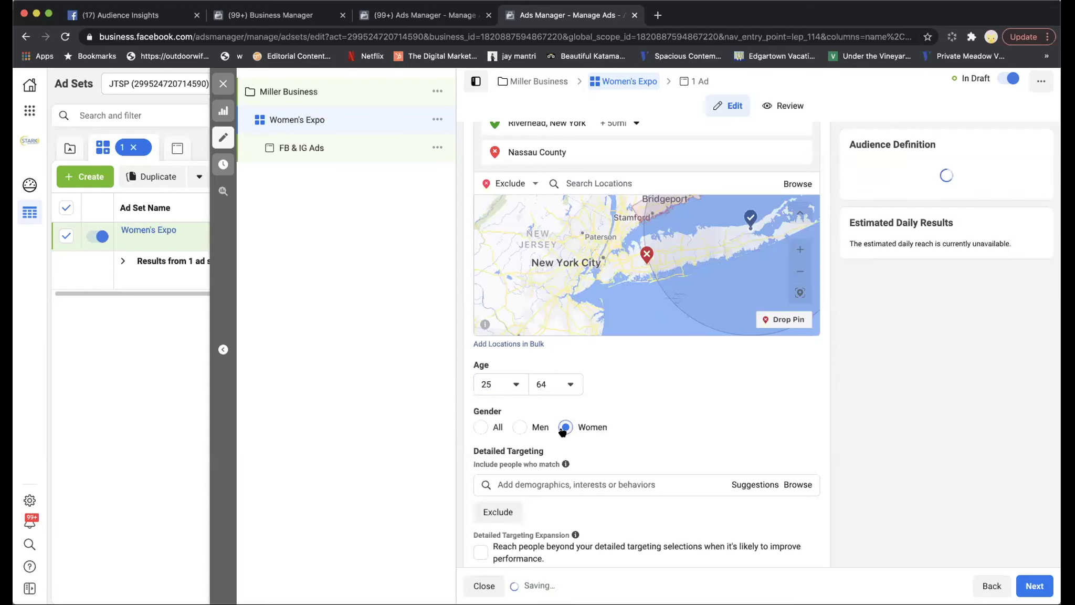
- Add the Married relationship status and the Entrepreneurship interest to the included detailed targeting
{"action": "scroll", "coordinate": [734, 415], "scroll_direction": "down", "scroll_amount": 2}
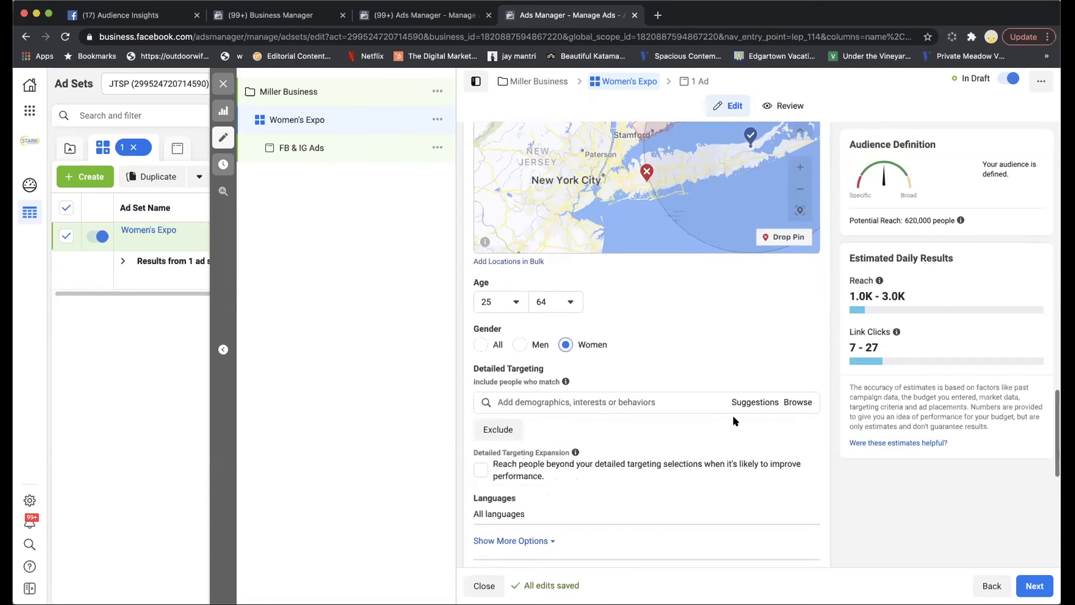
{"action": "left_click", "coordinate": [658, 400]}
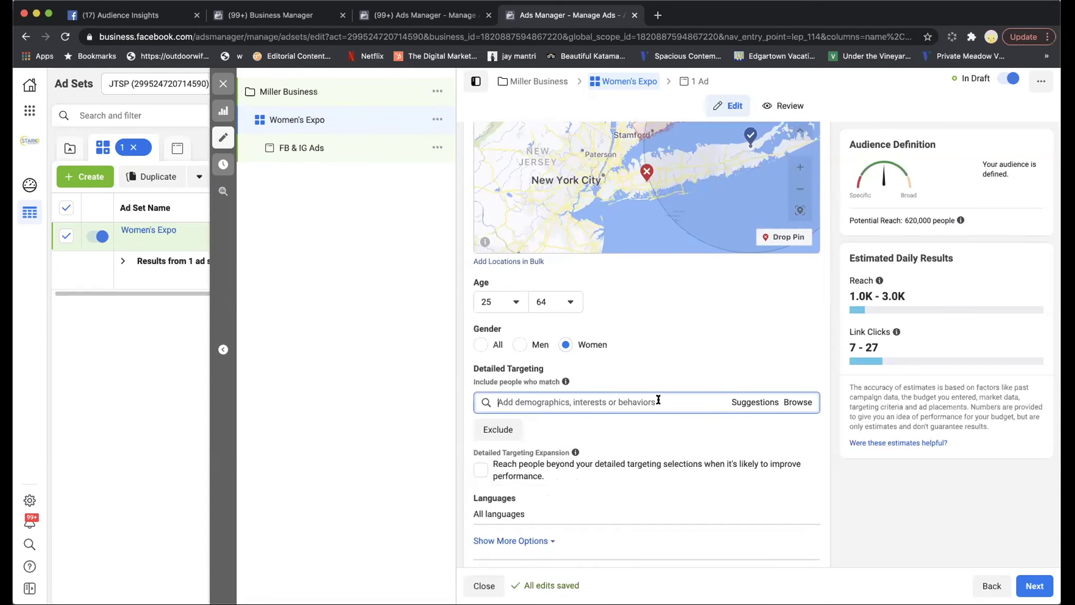
{"action": "type", "text": "married"}
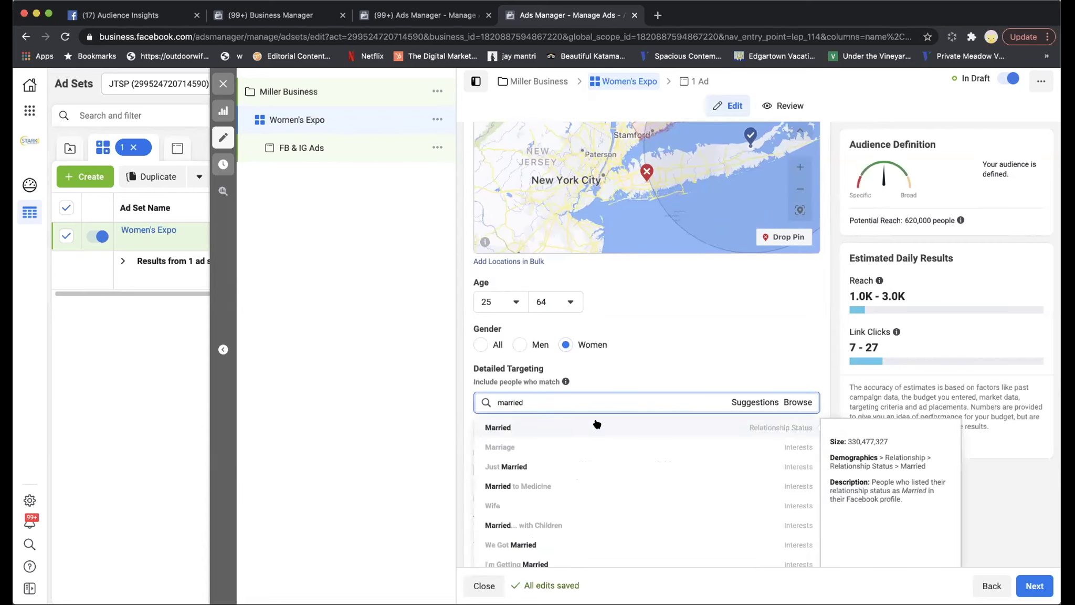
{"action": "left_click", "coordinate": [597, 425]}
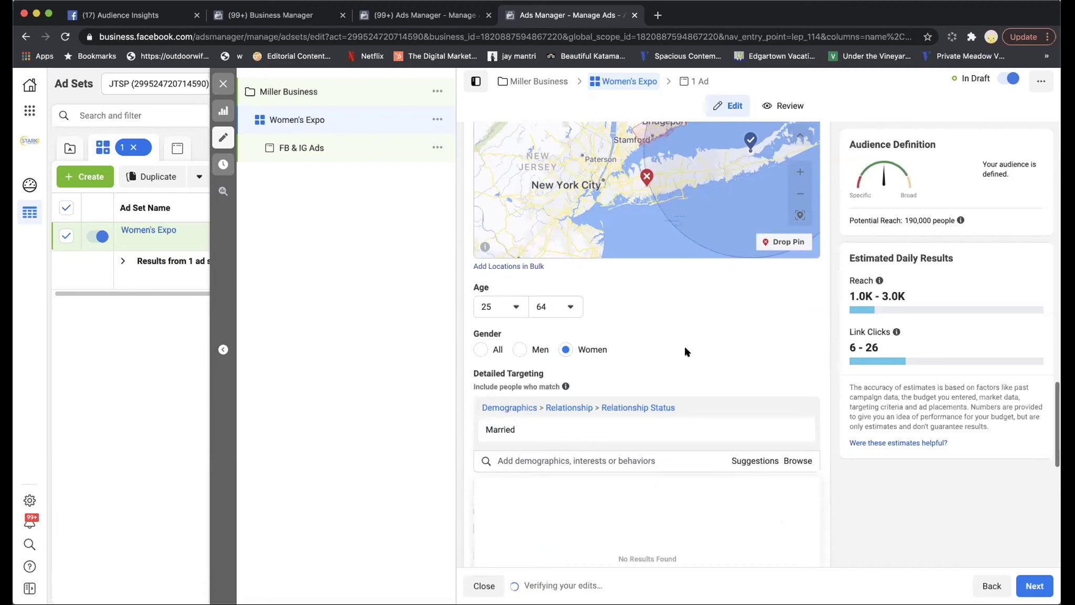
{"action": "type", "text": "entre"}
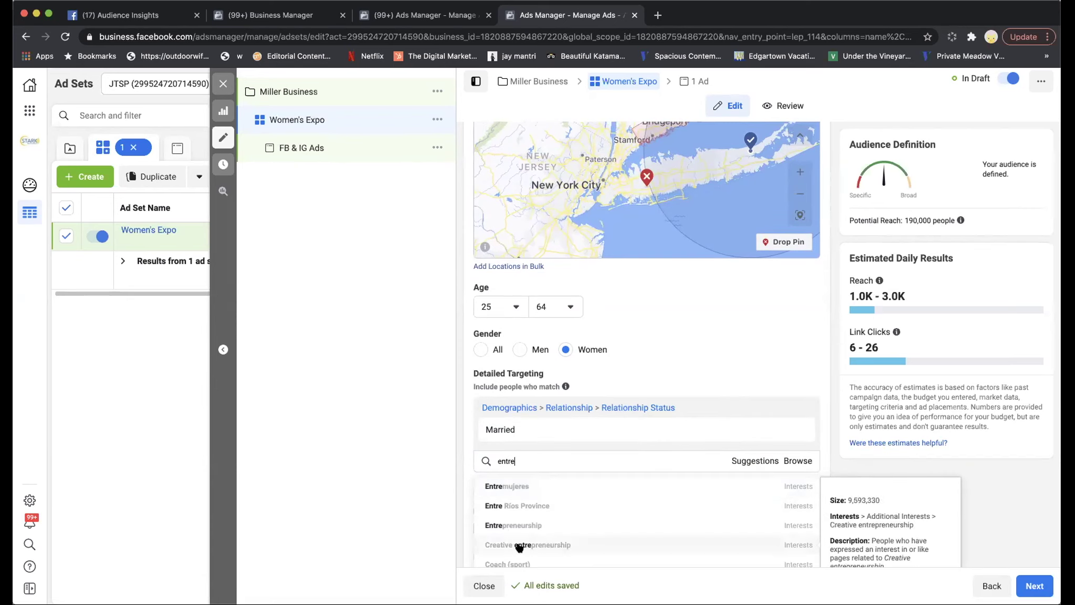
{"action": "left_click", "coordinate": [509, 526]}
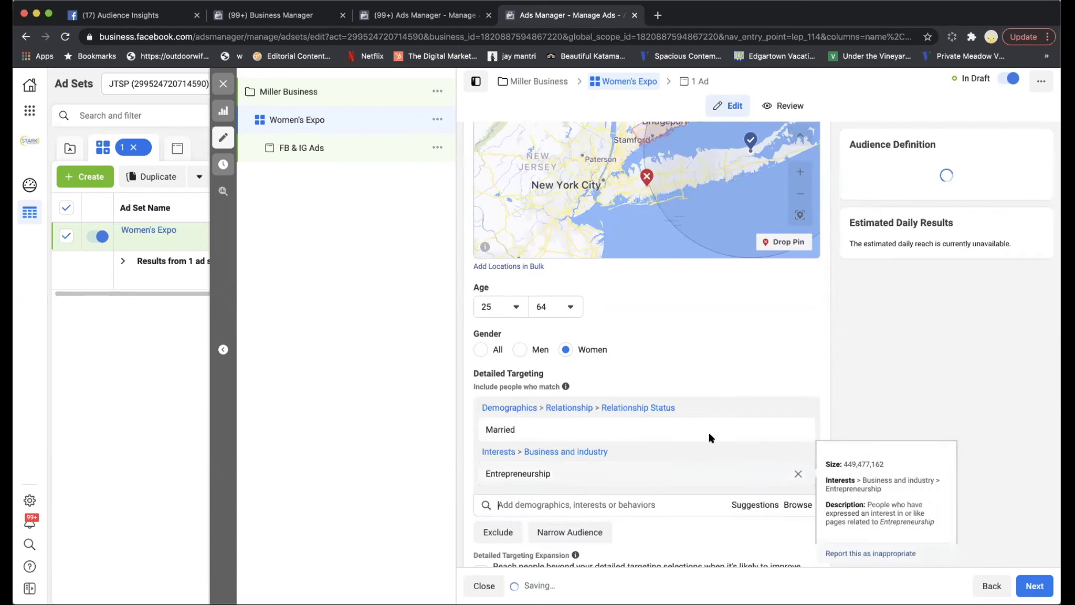
- Add the suggested Small business owners behavior and the Small business and Small and medium enterprises interests to the detailed targeting
{"action": "scroll", "coordinate": [817, 365], "scroll_direction": "down", "scroll_amount": 3}
{"action": "scroll", "coordinate": [817, 366], "scroll_direction": "down", "scroll_amount": 1}
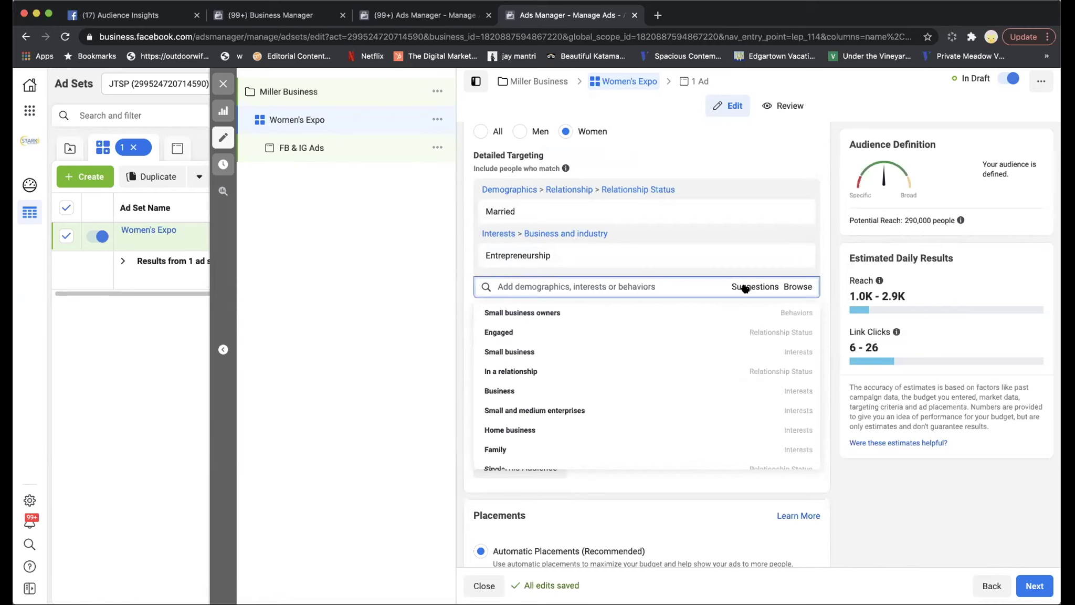
{"action": "mouse_move", "coordinate": [641, 317]}
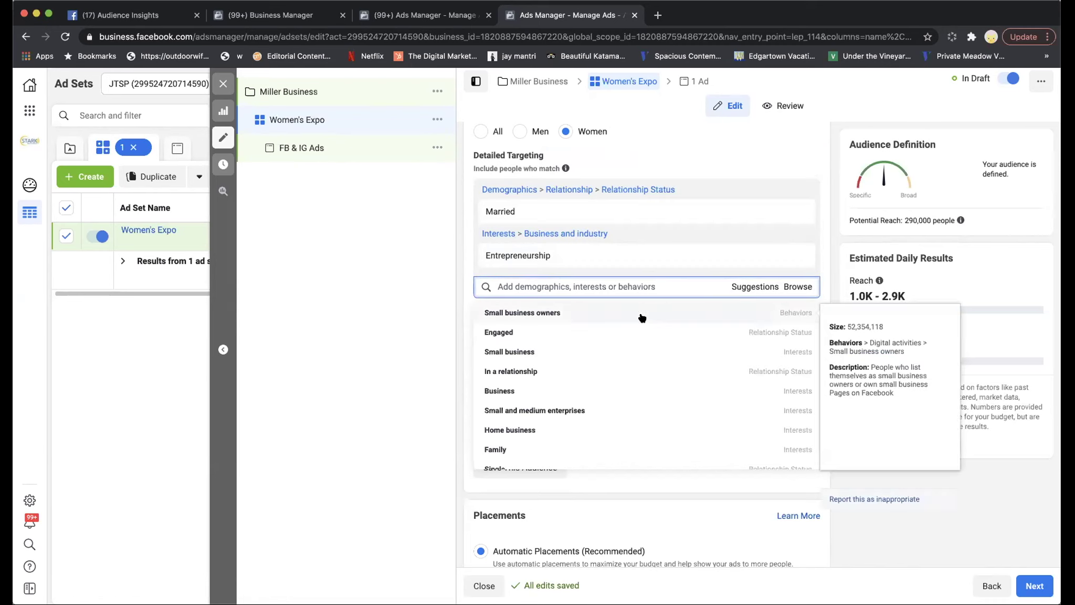
{"action": "mouse_move", "coordinate": [689, 449]}
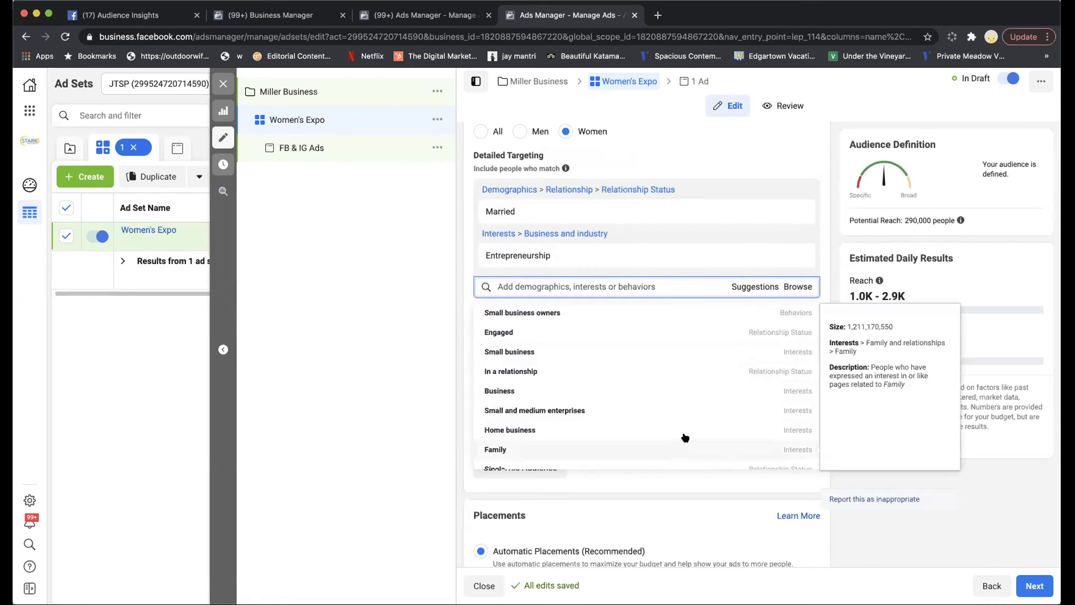
{"action": "mouse_move", "coordinate": [528, 247]}
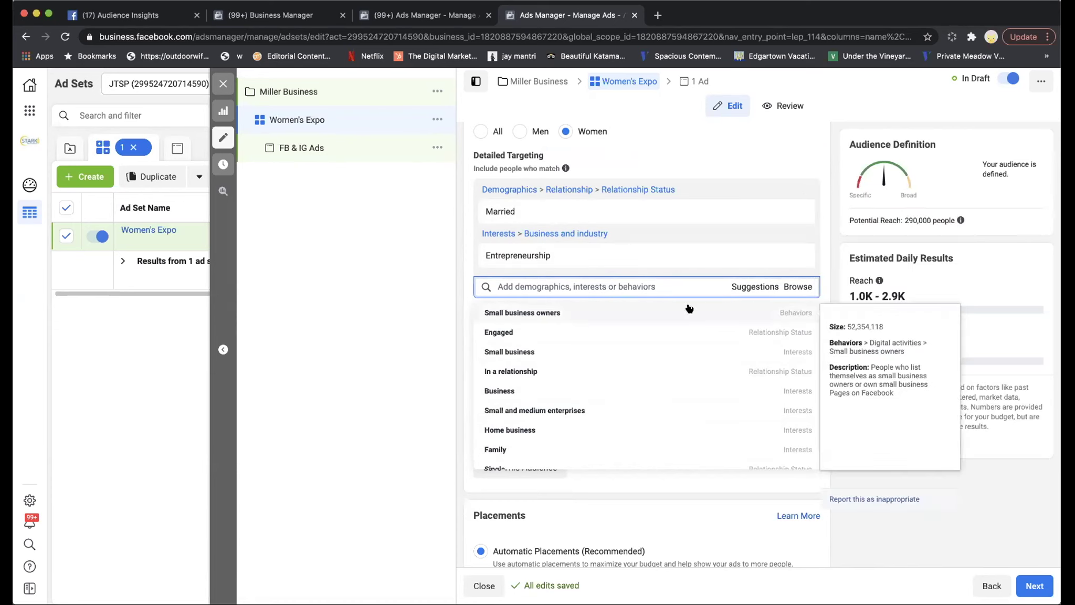
{"action": "left_click", "coordinate": [674, 315]}
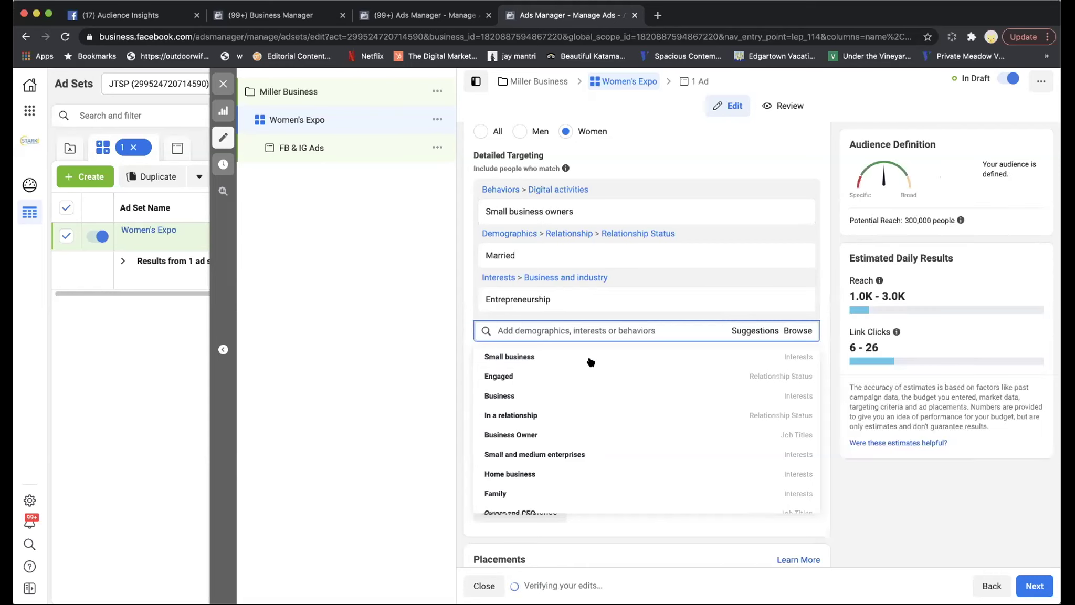
{"action": "left_click", "coordinate": [528, 354]}
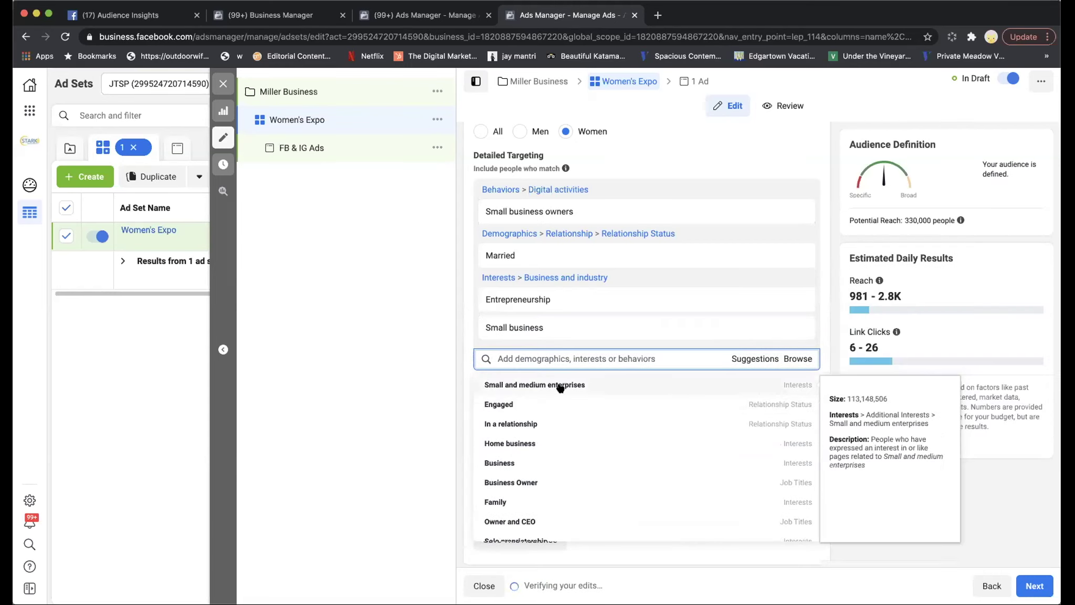
{"action": "left_click", "coordinate": [560, 388]}
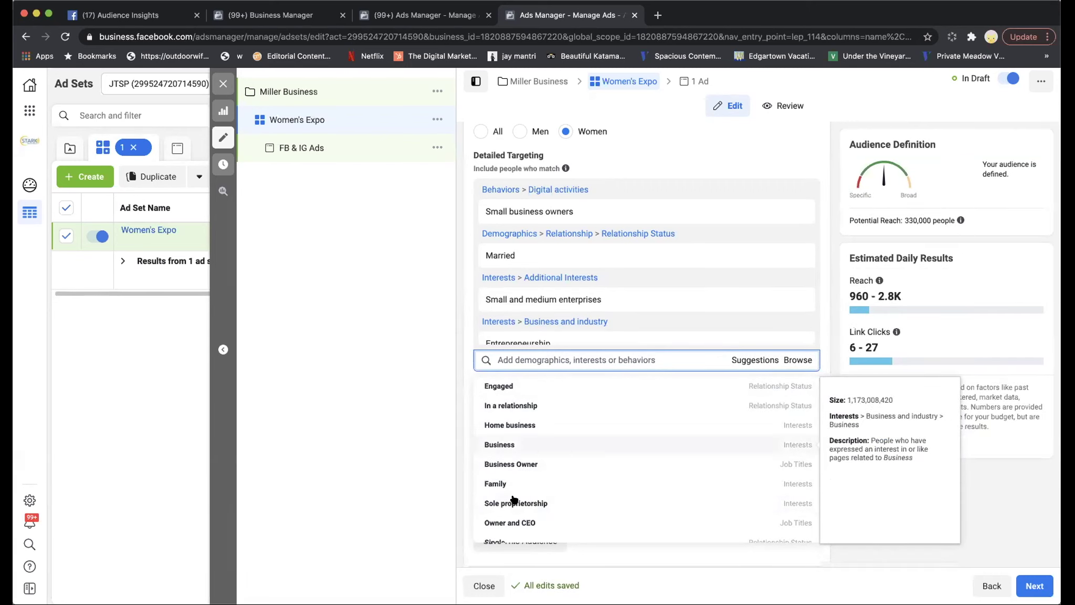
- Add the suggested Business Owner, Family, Sole proprietorship, Parenting, Engaged, Owner and Founder, and Owner and CEO criteria to the included targeting
{"action": "left_click", "coordinate": [513, 463]}
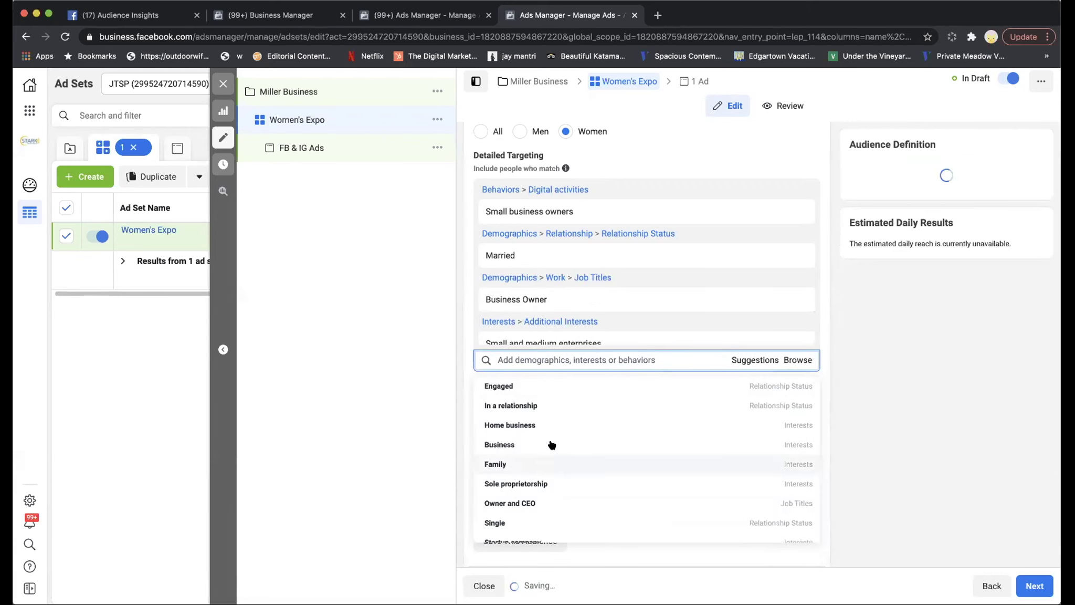
{"action": "left_click", "coordinate": [512, 465]}
{"action": "left_click", "coordinate": [510, 465]}
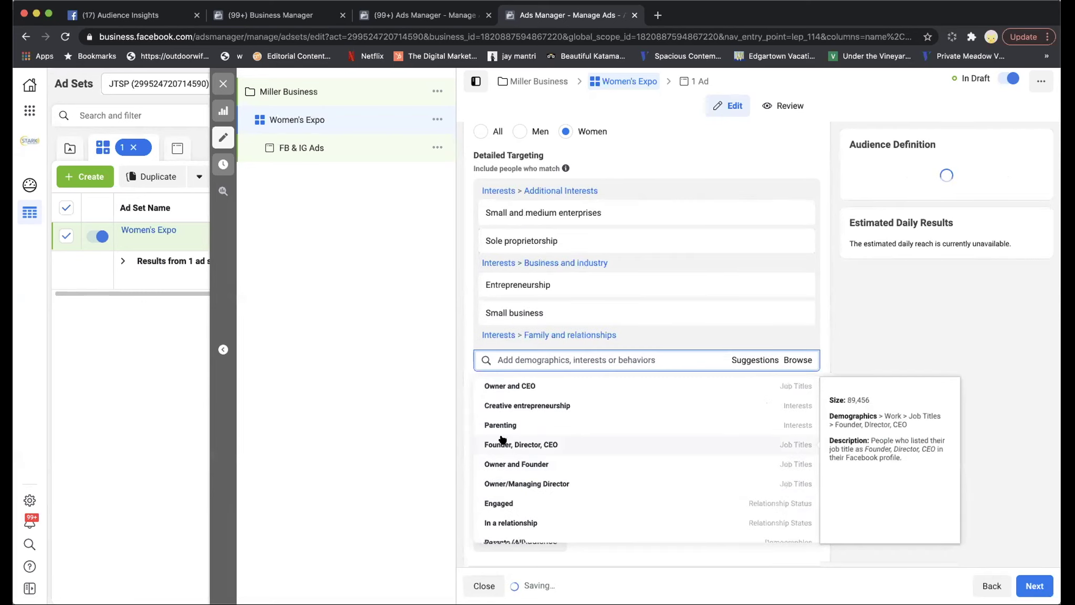
{"action": "left_click", "coordinate": [501, 426]}
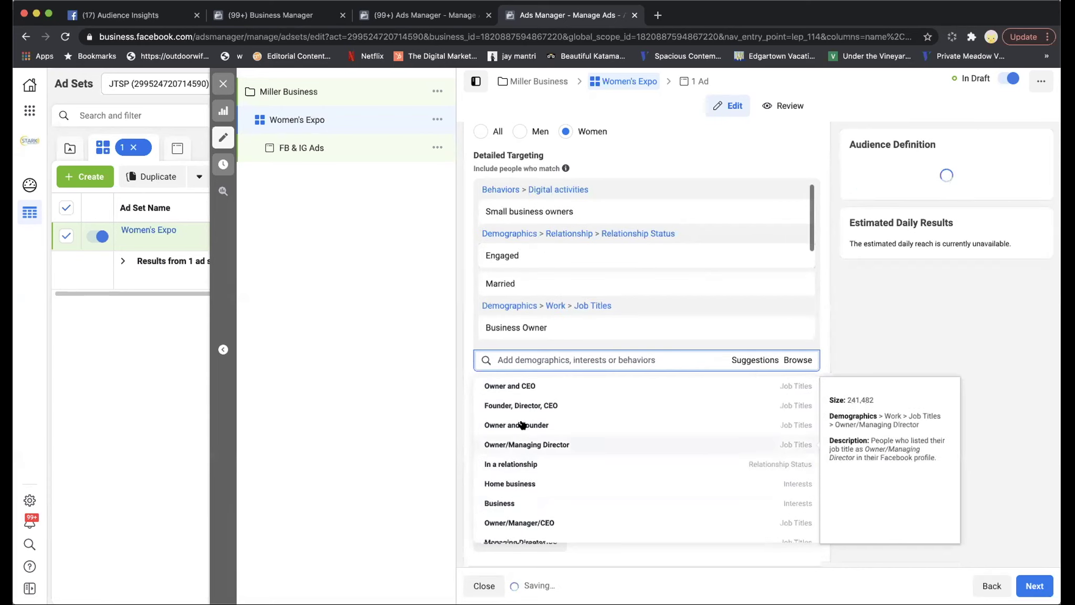
{"action": "left_click", "coordinate": [519, 424]}
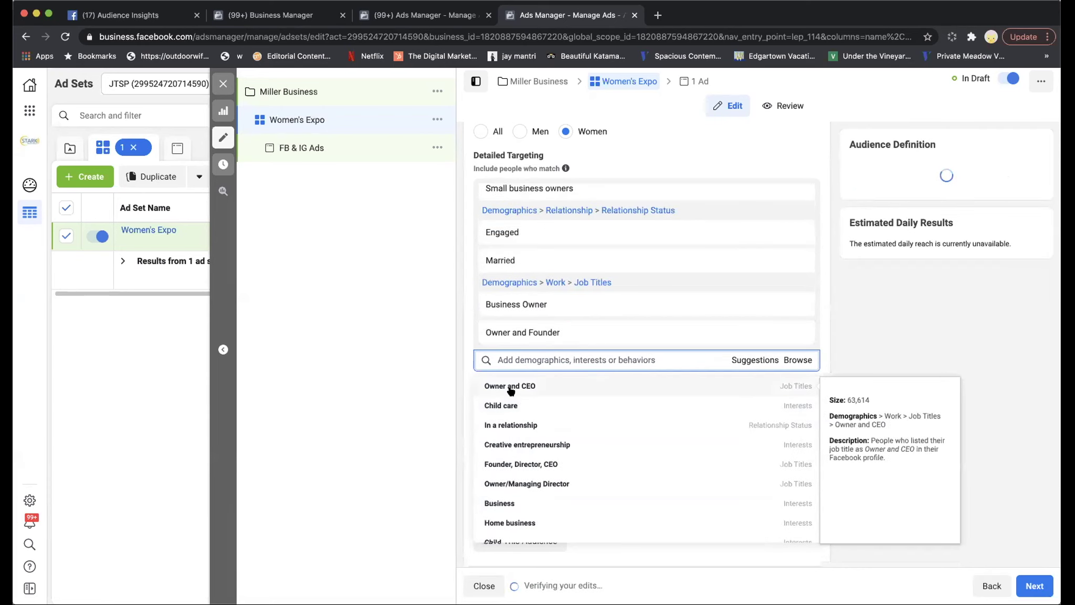
{"action": "left_click", "coordinate": [507, 386]}
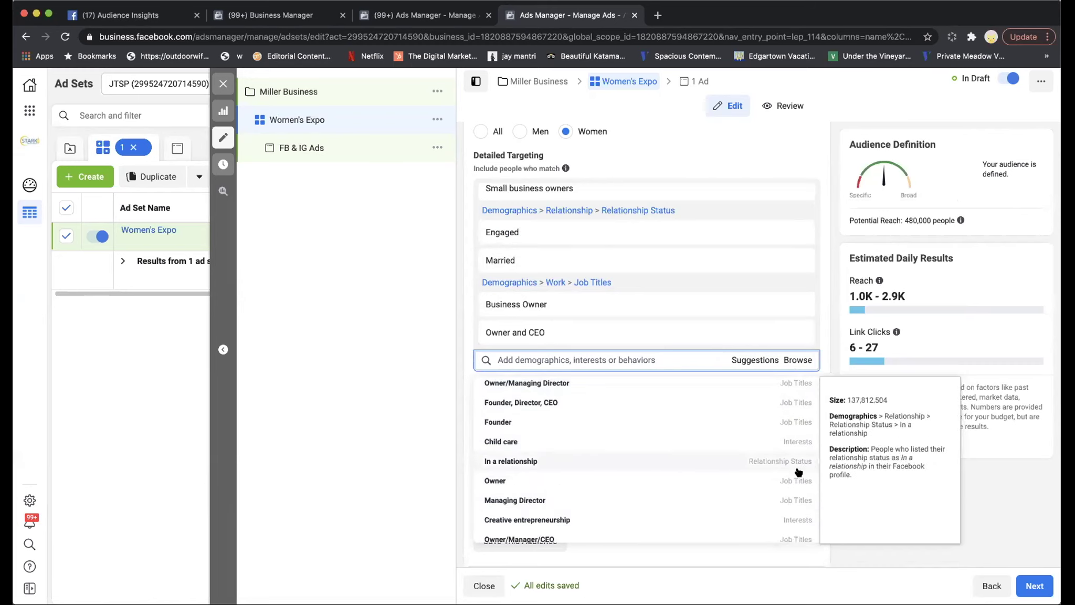
- Add the Tutor interest to the included detailed targeting
{"action": "scroll", "coordinate": [798, 488], "scroll_direction": "down", "scroll_amount": 3}
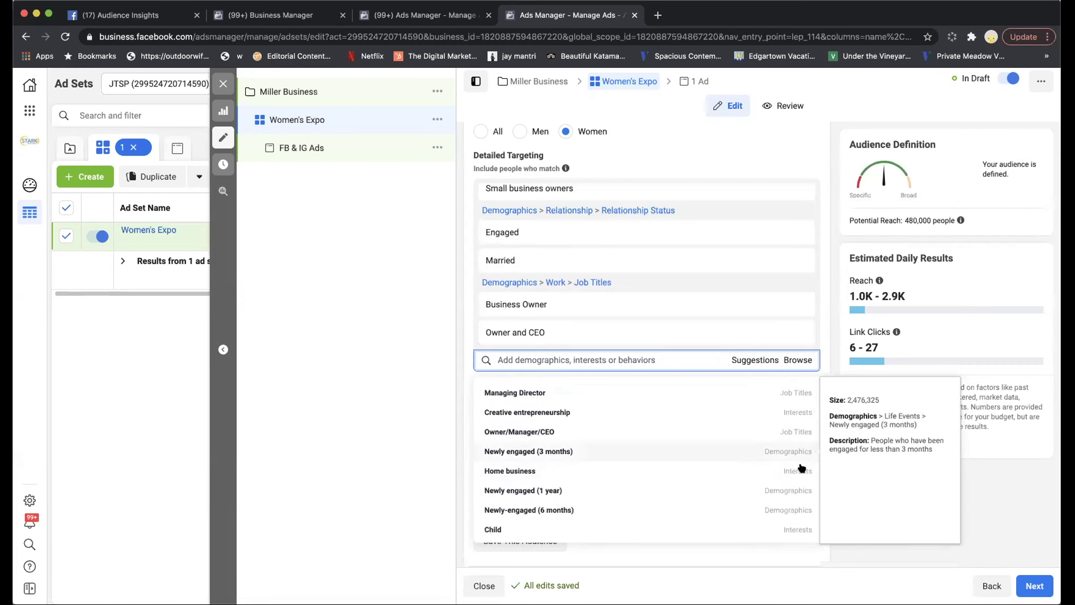
{"action": "scroll", "coordinate": [798, 495], "scroll_direction": "down", "scroll_amount": 3}
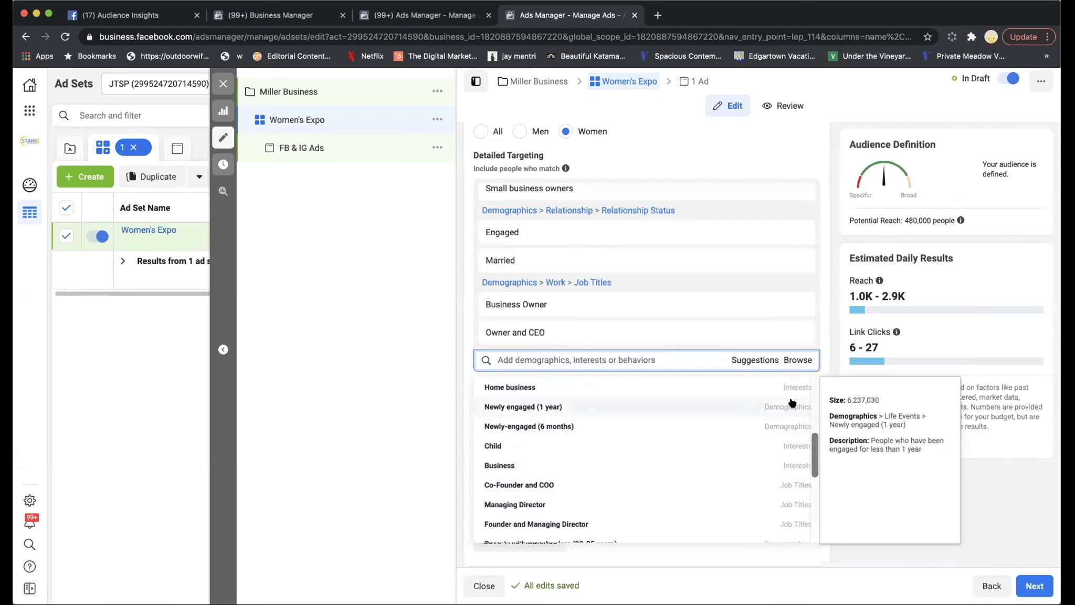
{"action": "scroll", "coordinate": [799, 488], "scroll_direction": "down", "scroll_amount": 2}
{"action": "scroll", "coordinate": [800, 480], "scroll_direction": "down", "scroll_amount": 3}
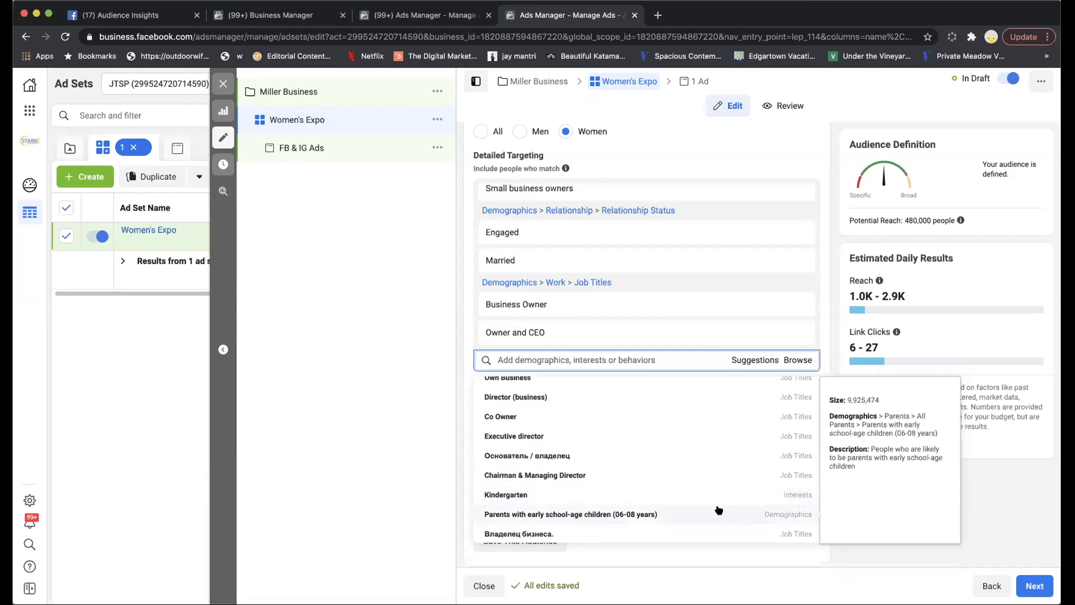
{"action": "left_click", "coordinate": [531, 355]}
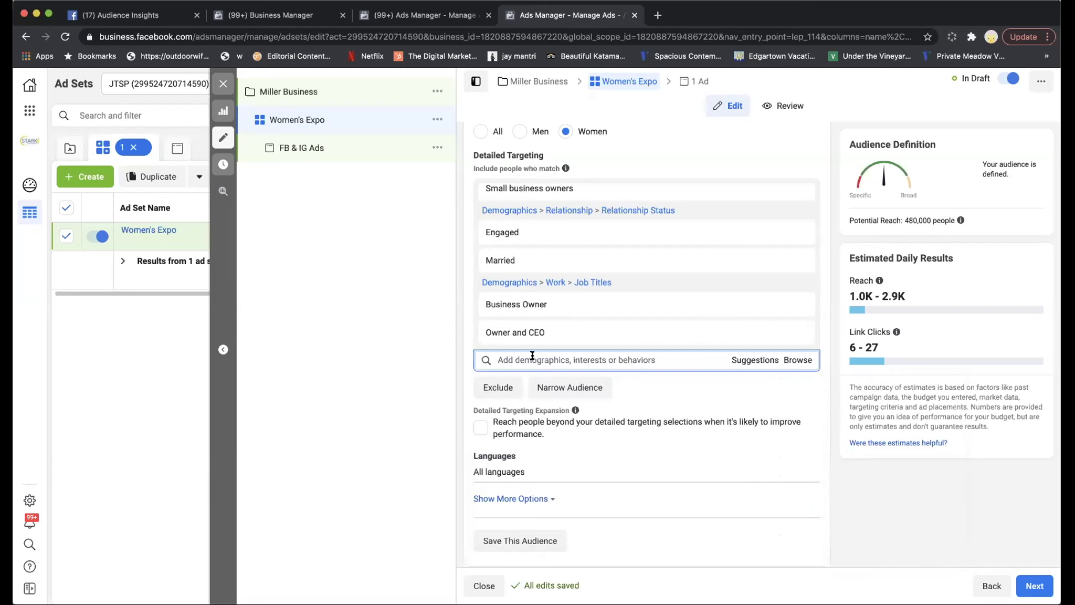
{"action": "type", "text": "tutor"}
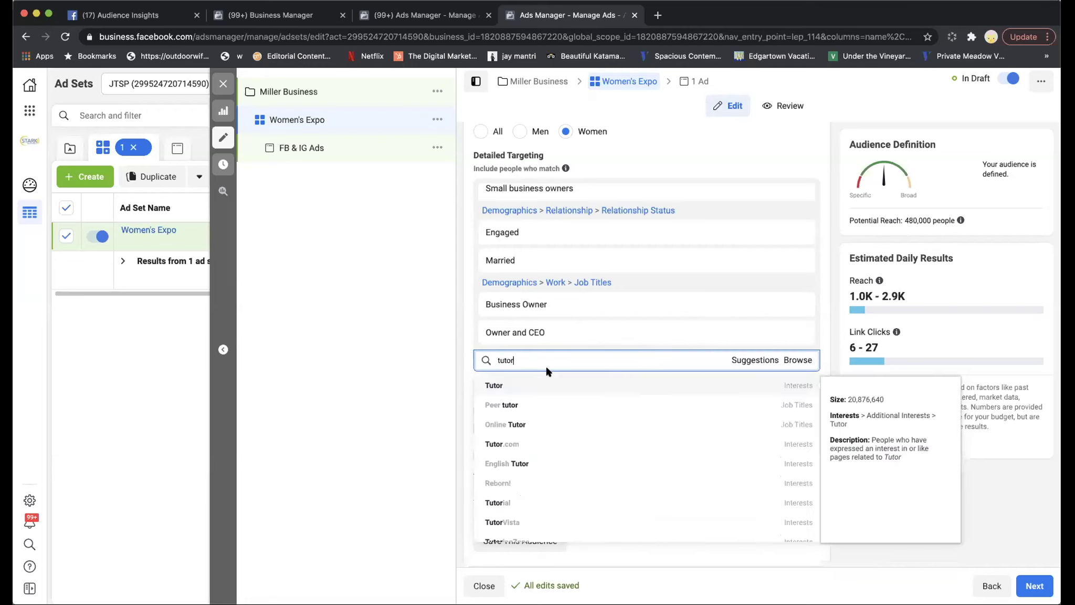
{"action": "left_click", "coordinate": [788, 385]}
- Search the detailed targeting options for "college athl" and review the criteria already included
{"action": "type", "text": "college athl"}
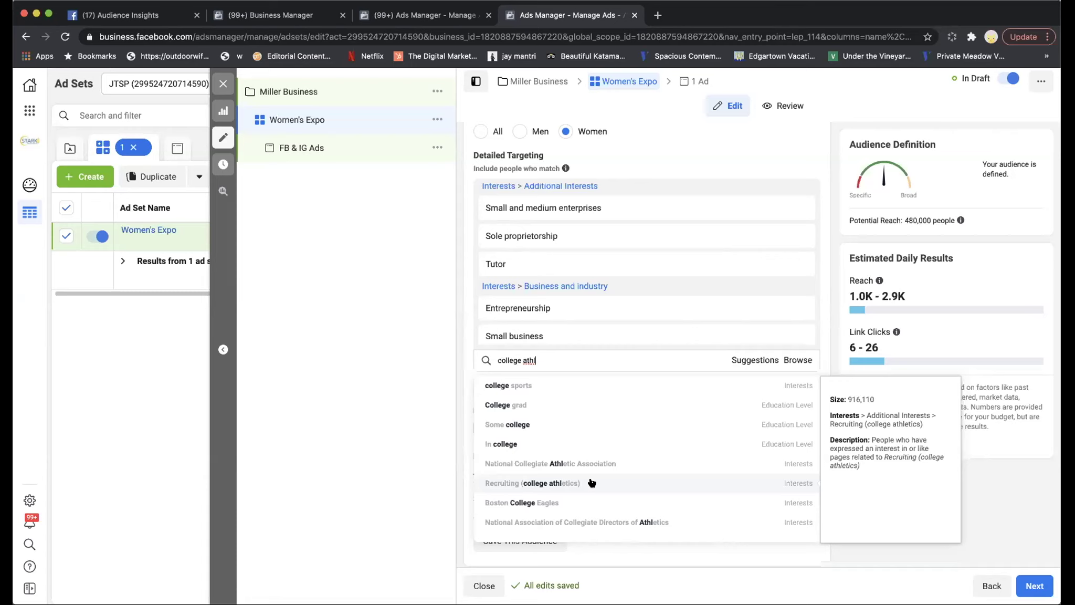
{"action": "left_click", "coordinate": [457, 321]}
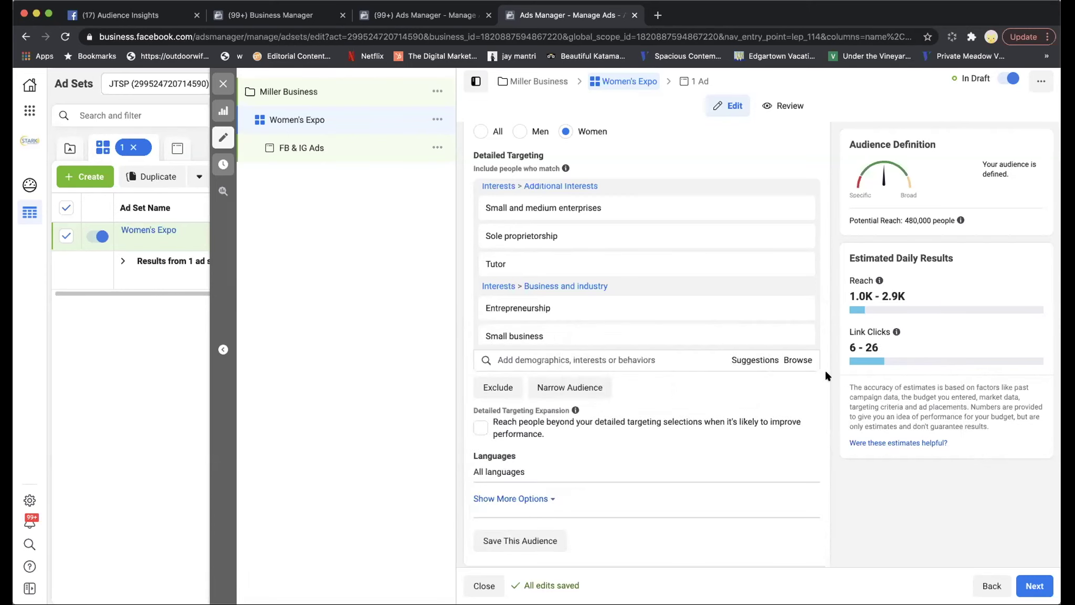
{"action": "scroll", "coordinate": [679, 202], "scroll_direction": "up", "scroll_amount": 1}
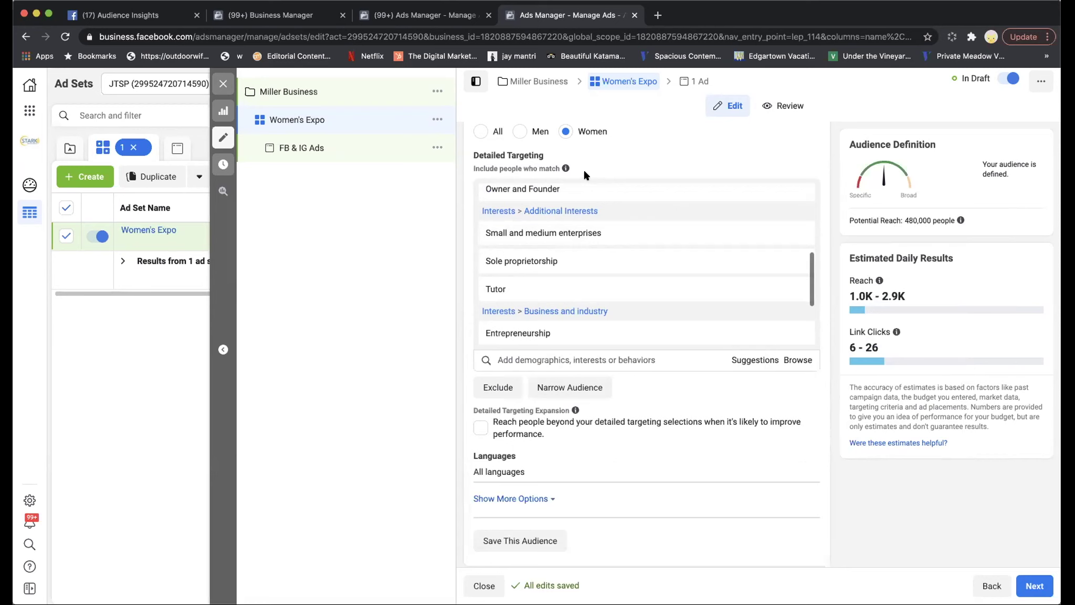
- Exclude people with the Organic Farmer job title from the audience and review the targeting
{"action": "mouse_move", "coordinate": [874, 276]}
{"action": "left_click", "coordinate": [489, 389]}
{"action": "left_click", "coordinate": [565, 426]}
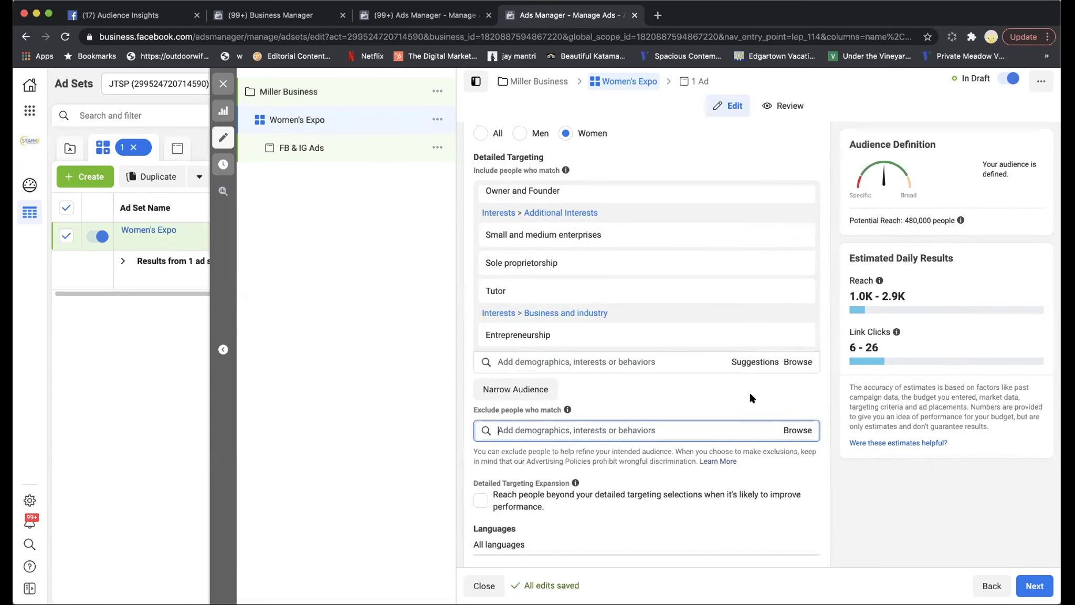
{"action": "type", "text": "organic"}
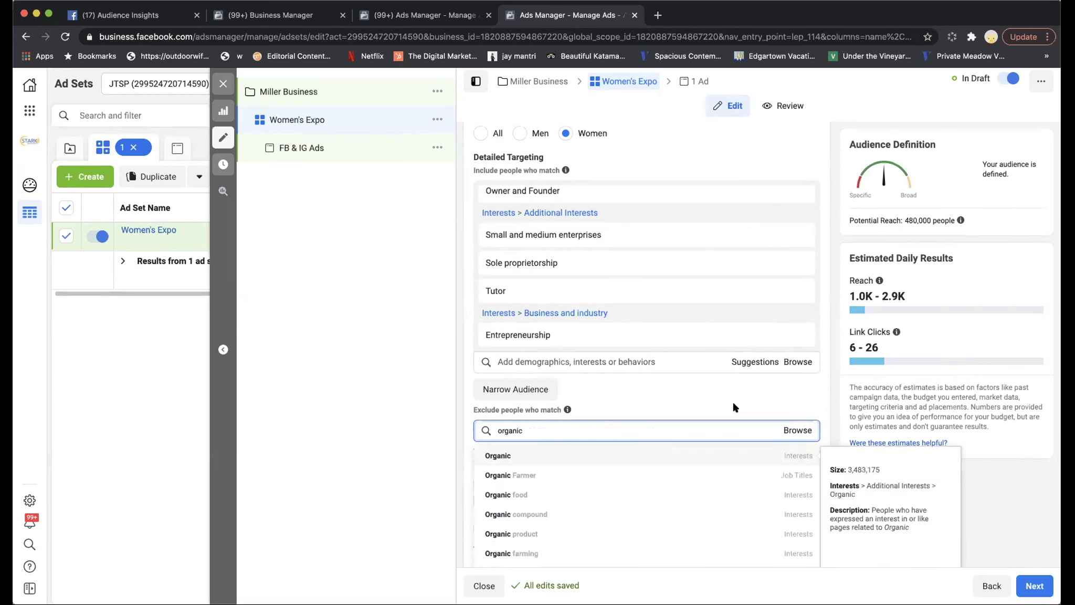
{"action": "left_click", "coordinate": [575, 474]}
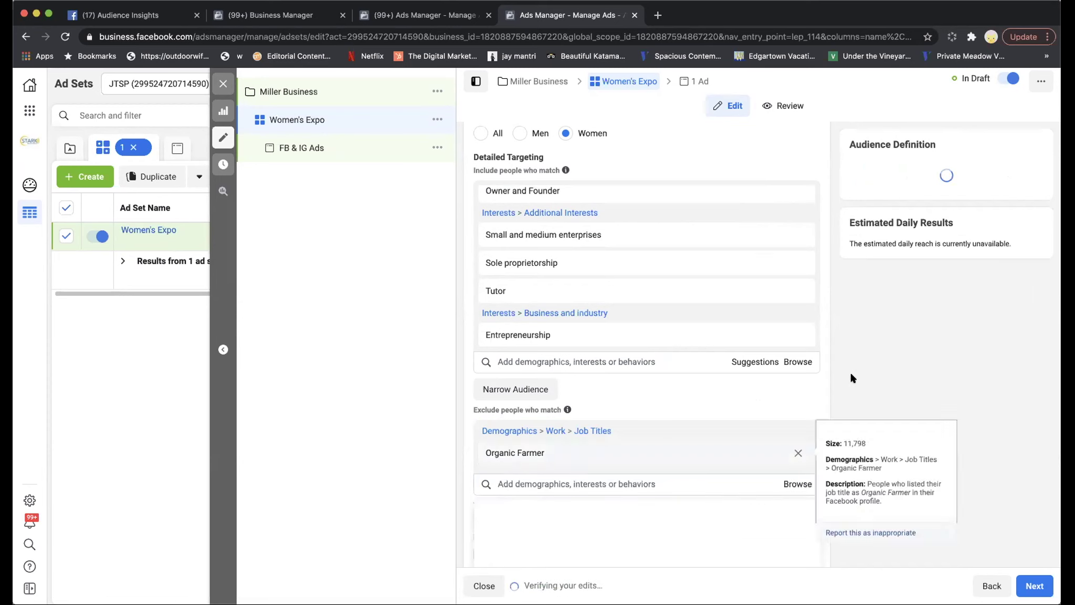
{"action": "left_click", "coordinate": [817, 382]}
{"action": "scroll", "coordinate": [822, 383], "scroll_direction": "down", "scroll_amount": 3}
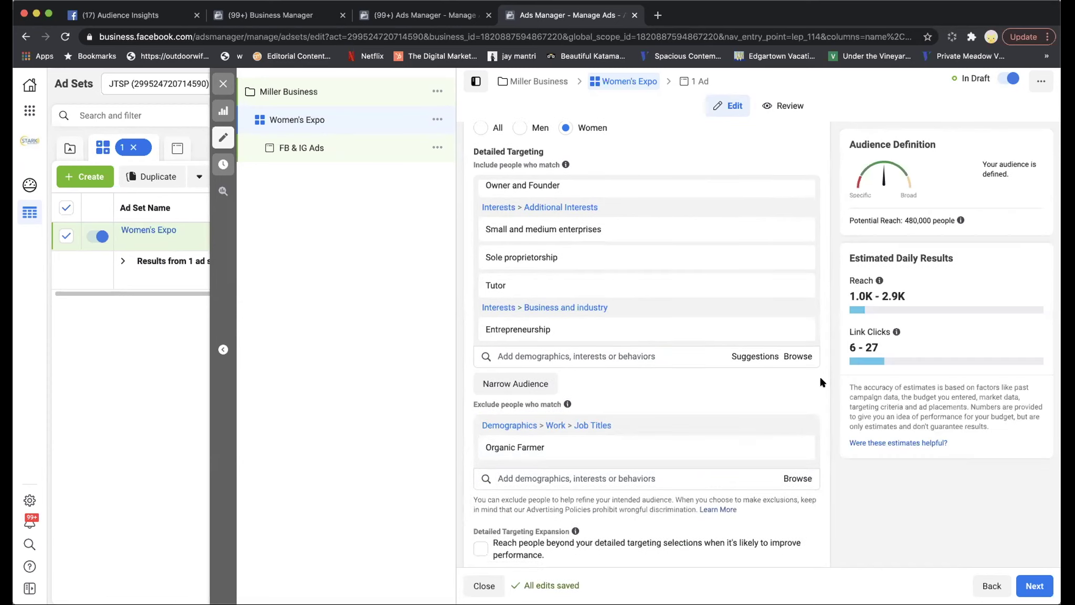
{"action": "scroll", "coordinate": [821, 382], "scroll_direction": "up", "scroll_amount": 6}
{"action": "scroll", "coordinate": [822, 382], "scroll_direction": "down", "scroll_amount": 6}
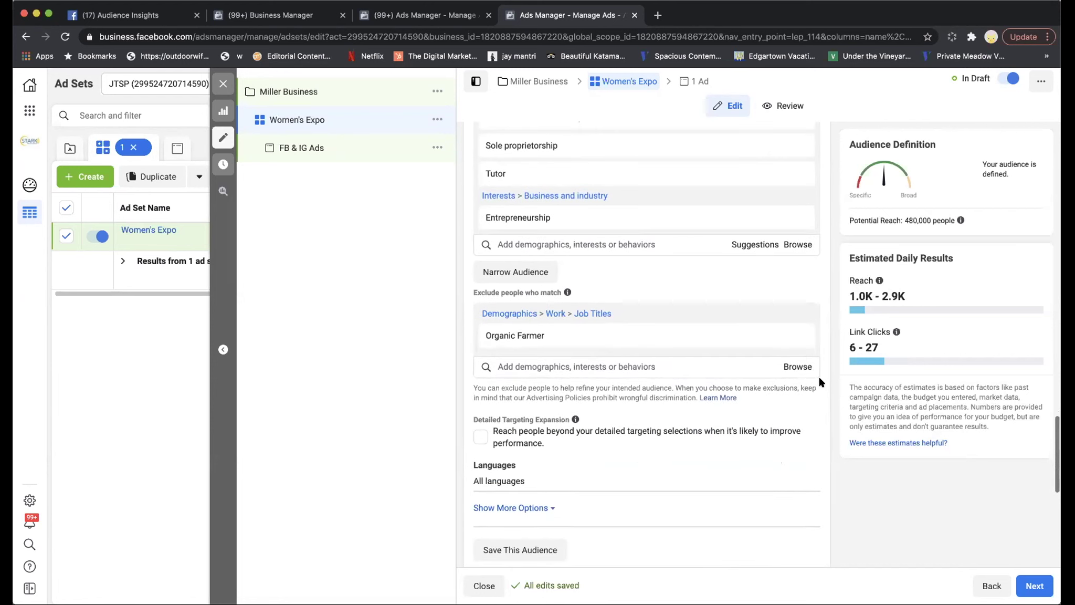
- Review the ad set's detailed targeting, reveal the additional audience options and examine the available connection types without choosing one
{"action": "mouse_move", "coordinate": [538, 348]}
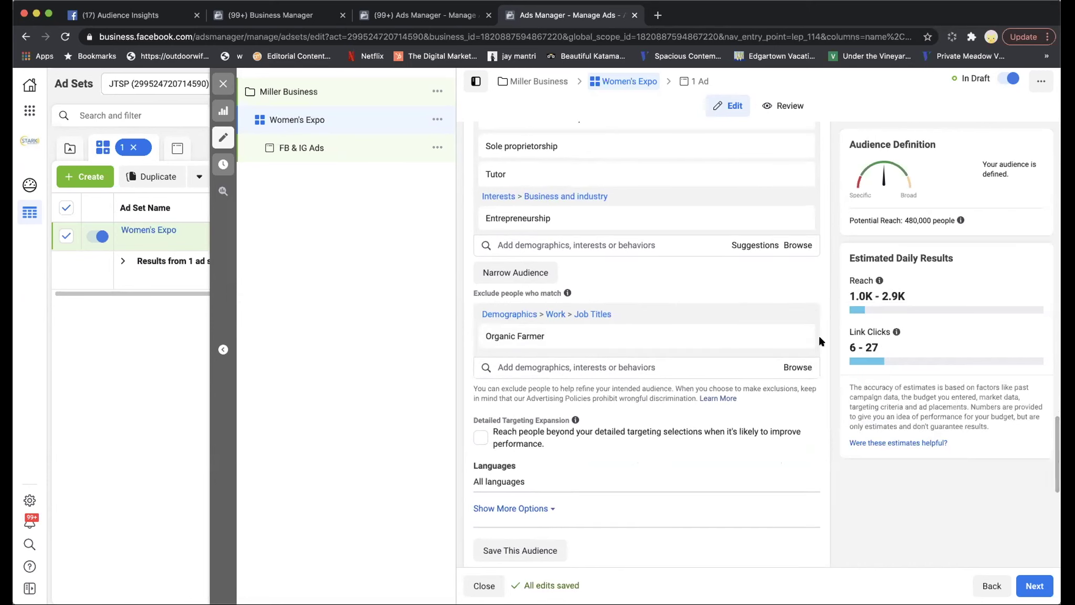
{"action": "scroll", "coordinate": [820, 341], "scroll_direction": "up", "scroll_amount": 5}
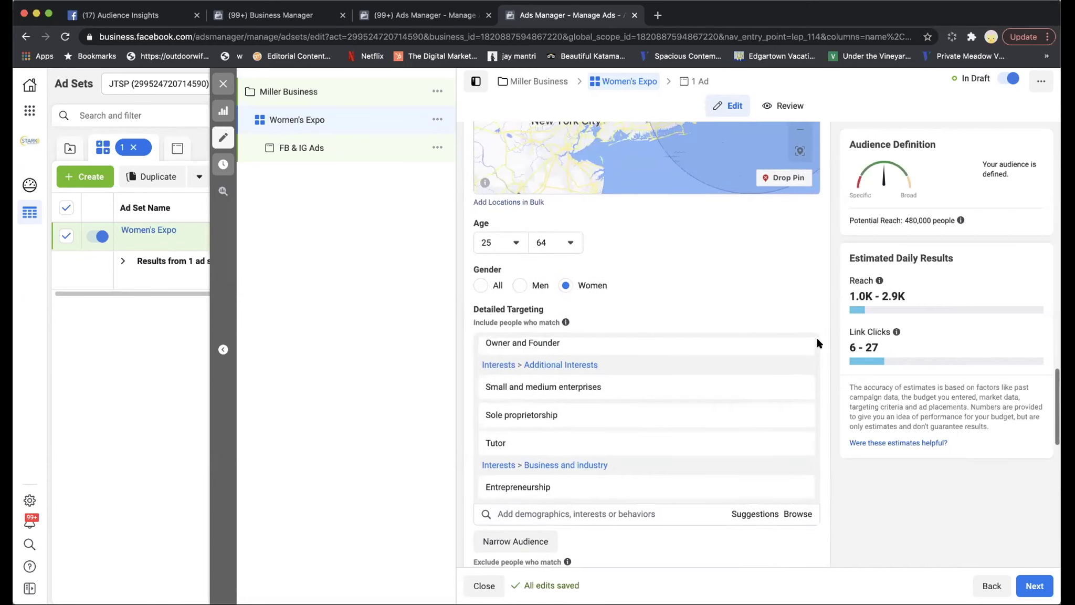
{"action": "scroll", "coordinate": [821, 345], "scroll_direction": "down", "scroll_amount": 3}
{"action": "scroll", "coordinate": [820, 347], "scroll_direction": "down", "scroll_amount": 2}
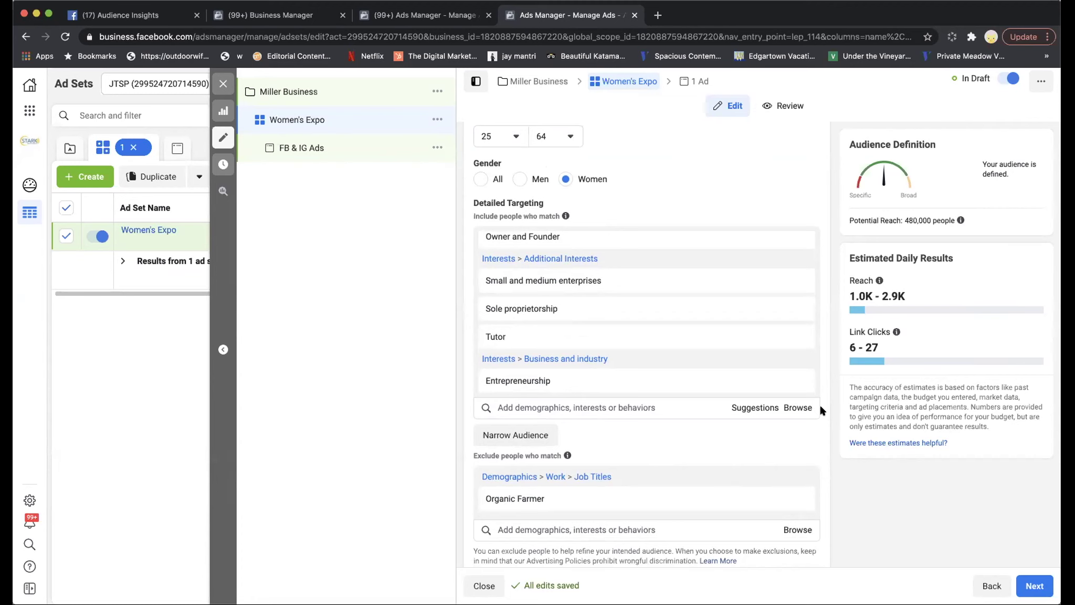
{"action": "scroll", "coordinate": [822, 410], "scroll_direction": "down", "scroll_amount": 5}
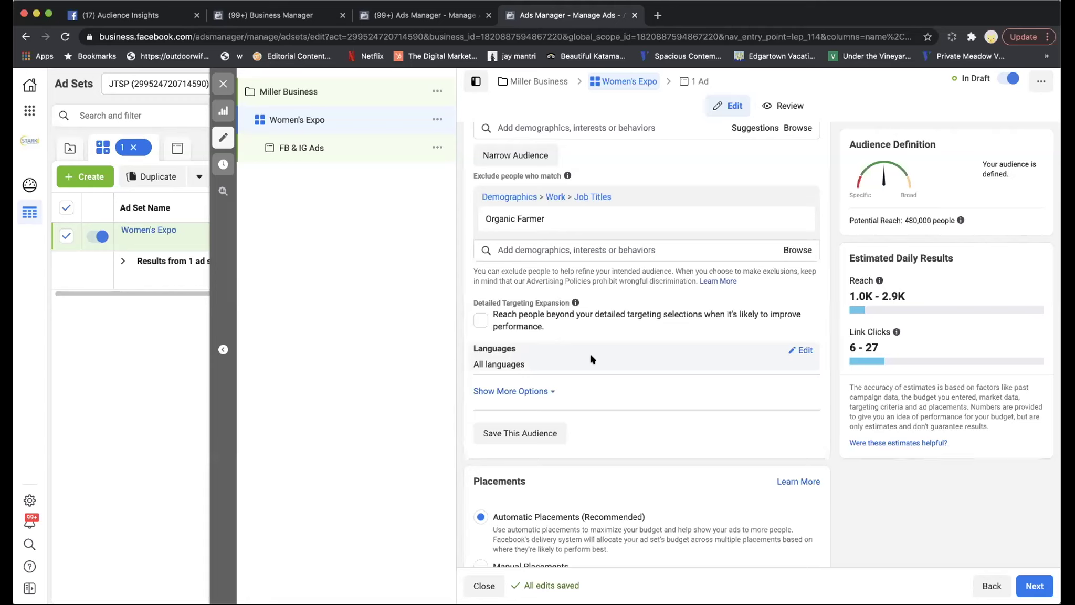
{"action": "left_click", "coordinate": [545, 393]}
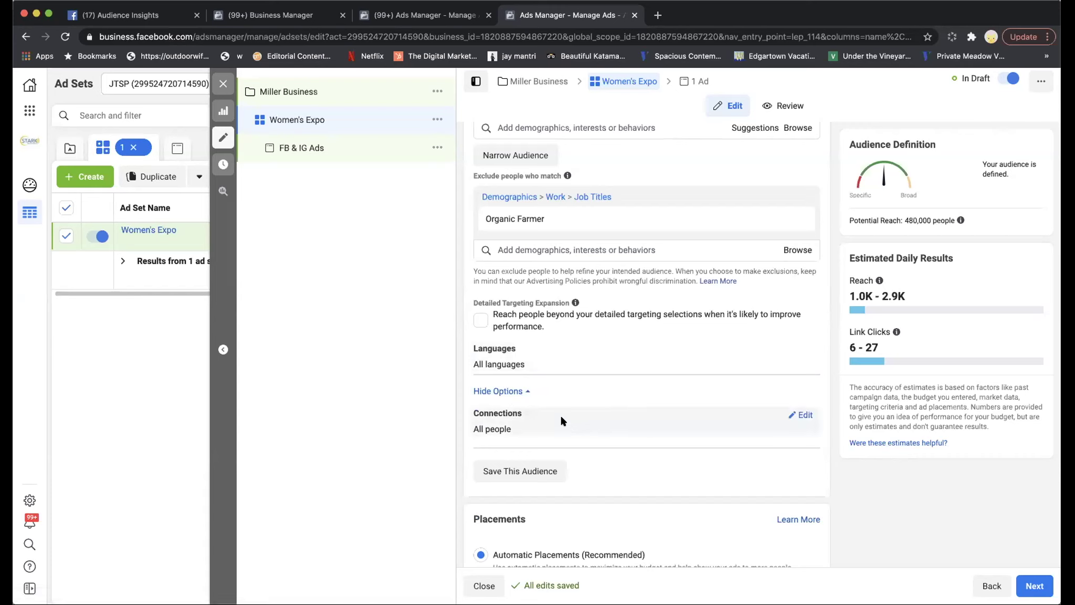
{"action": "mouse_move", "coordinate": [527, 412]}
{"action": "left_click", "coordinate": [803, 417]}
{"action": "left_click", "coordinate": [704, 435]}
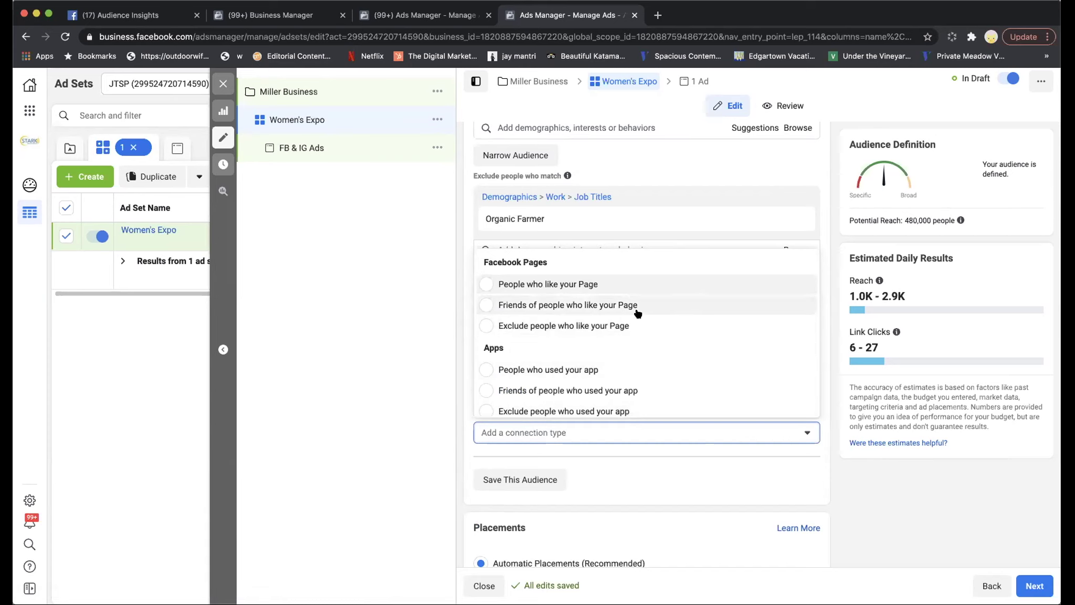
{"action": "scroll", "coordinate": [611, 303], "scroll_direction": "down", "scroll_amount": 2}
{"action": "scroll", "coordinate": [610, 303], "scroll_direction": "down", "scroll_amount": 3}
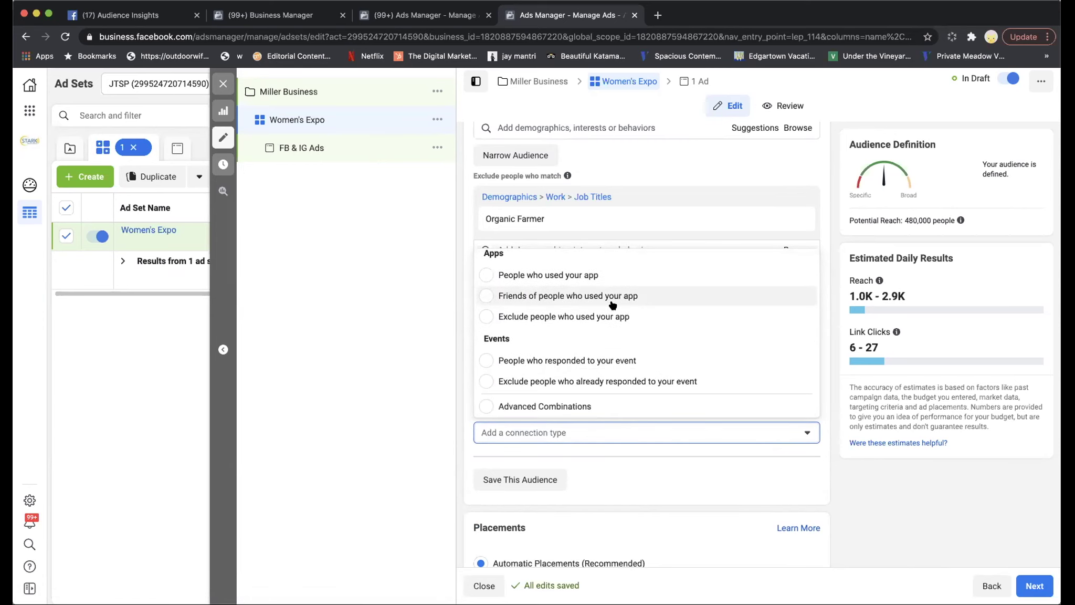
{"action": "left_click", "coordinate": [458, 301]}
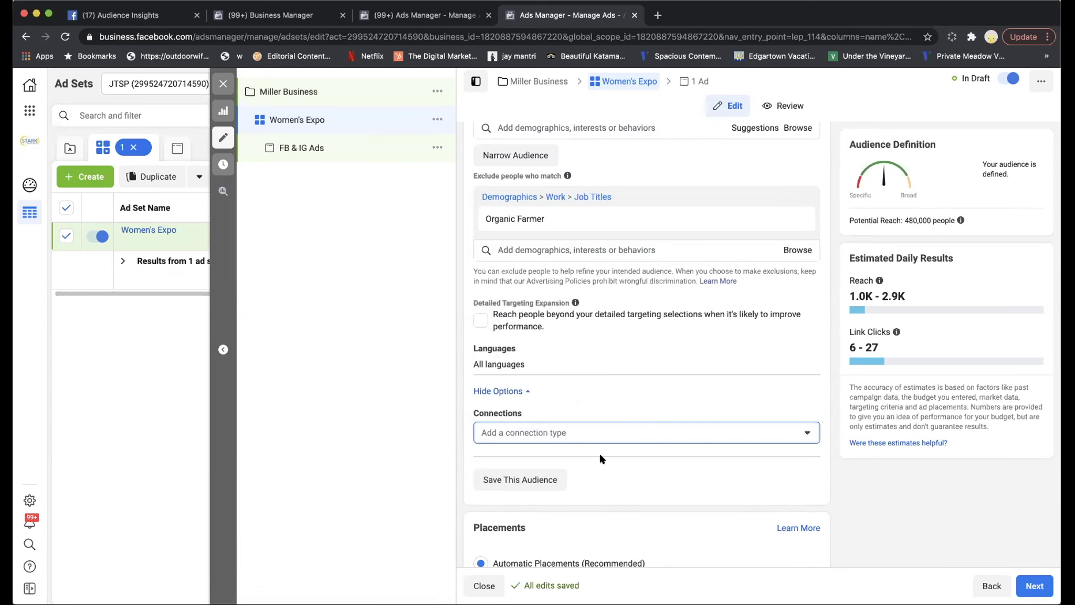
- Start saving this audience under the name "Womens expo Riverhead 50mi + interests", and dismiss the dialog without saving
{"action": "scroll", "coordinate": [607, 451], "scroll_direction": "down", "scroll_amount": 3}
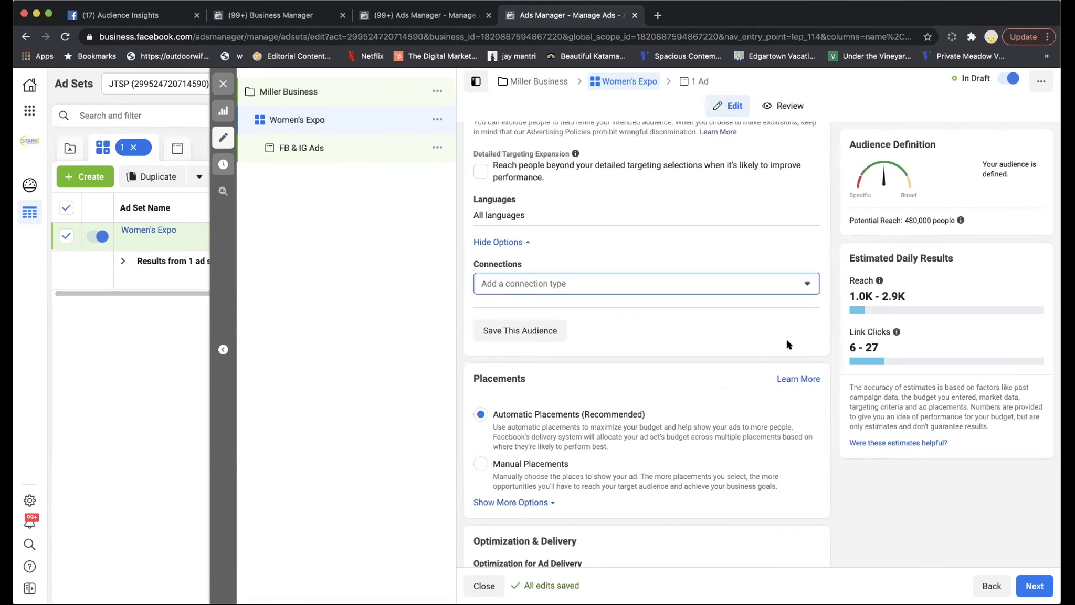
{"action": "scroll", "coordinate": [789, 347], "scroll_direction": "up", "scroll_amount": 7}
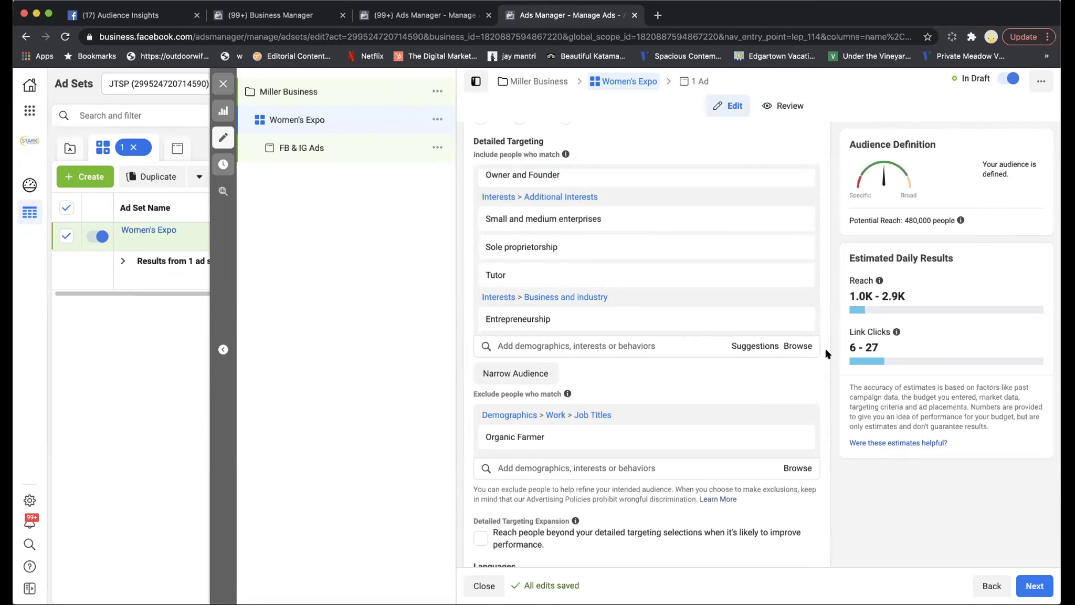
{"action": "scroll", "coordinate": [825, 353], "scroll_direction": "down", "scroll_amount": 4}
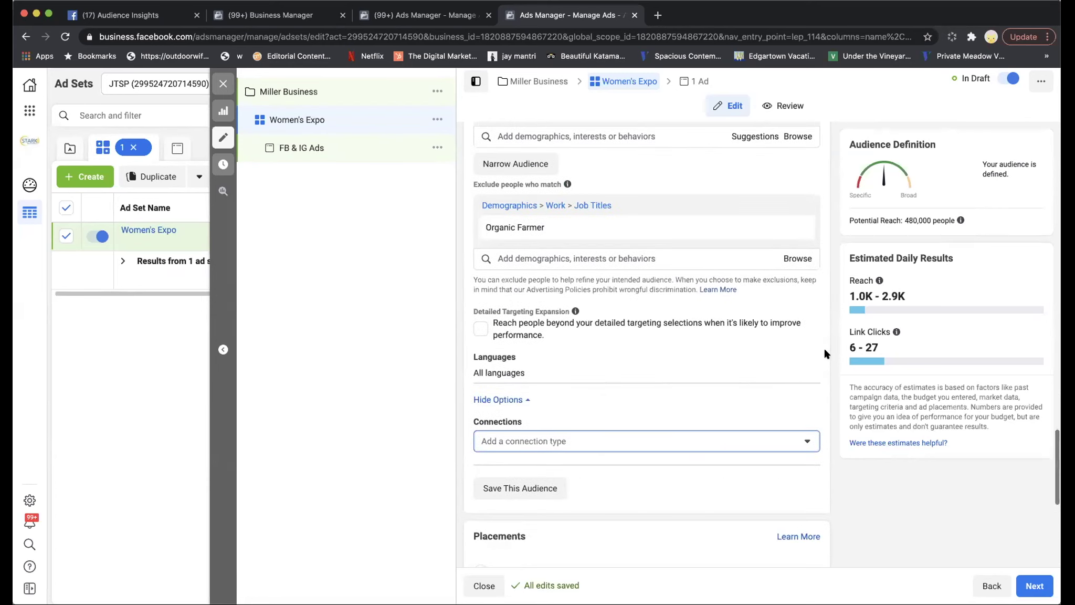
{"action": "scroll", "coordinate": [792, 354], "scroll_direction": "down", "scroll_amount": 1}
{"action": "left_click", "coordinate": [547, 435]}
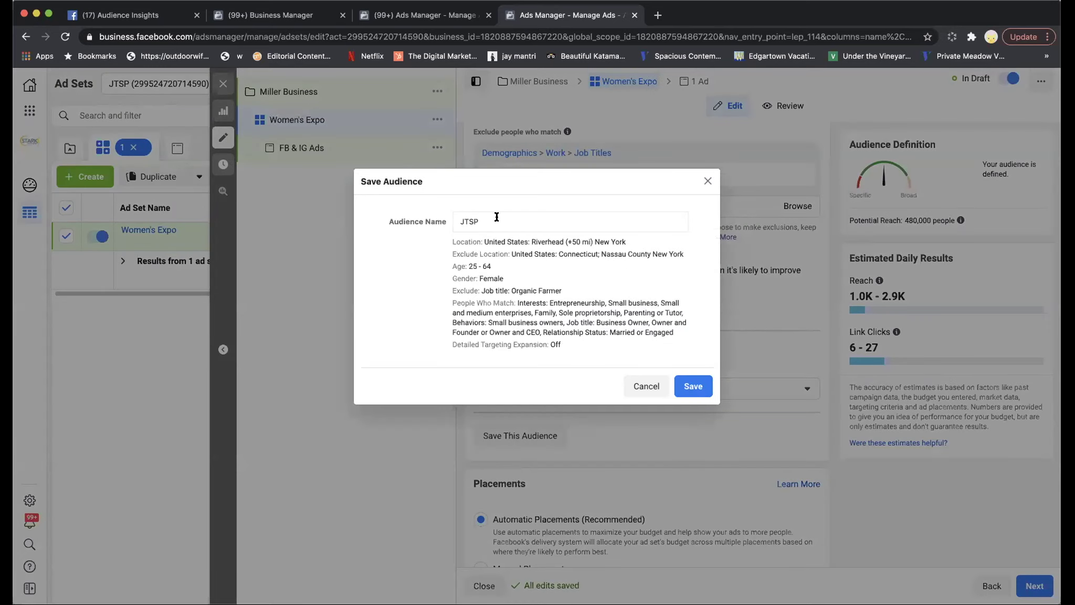
{"action": "left_click_drag", "start_coordinate": [496, 217], "coordinate": [420, 214]}
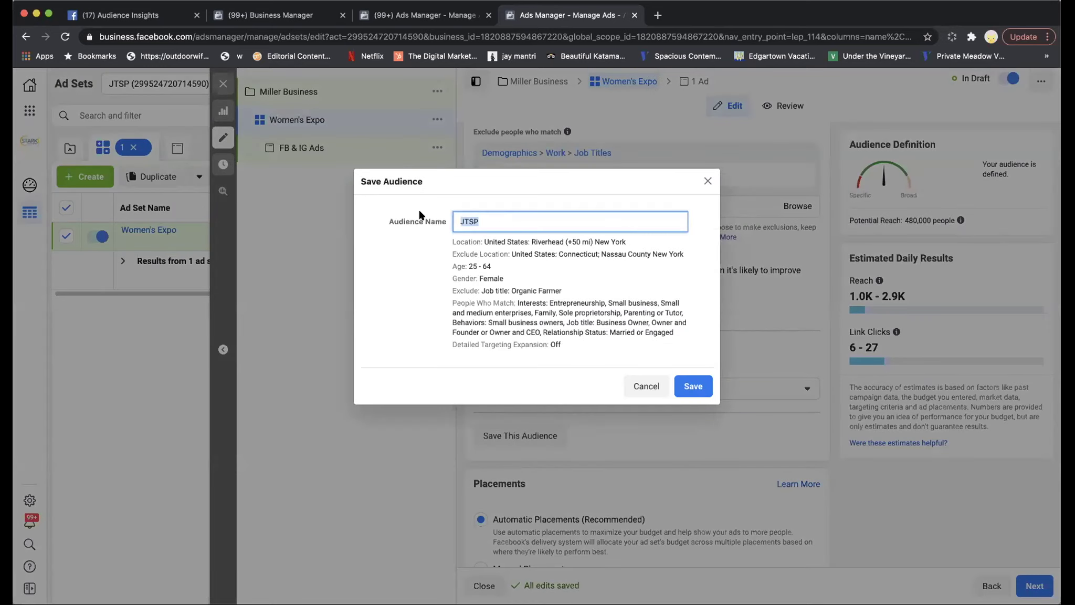
{"action": "key", "text": "BackSpace"}
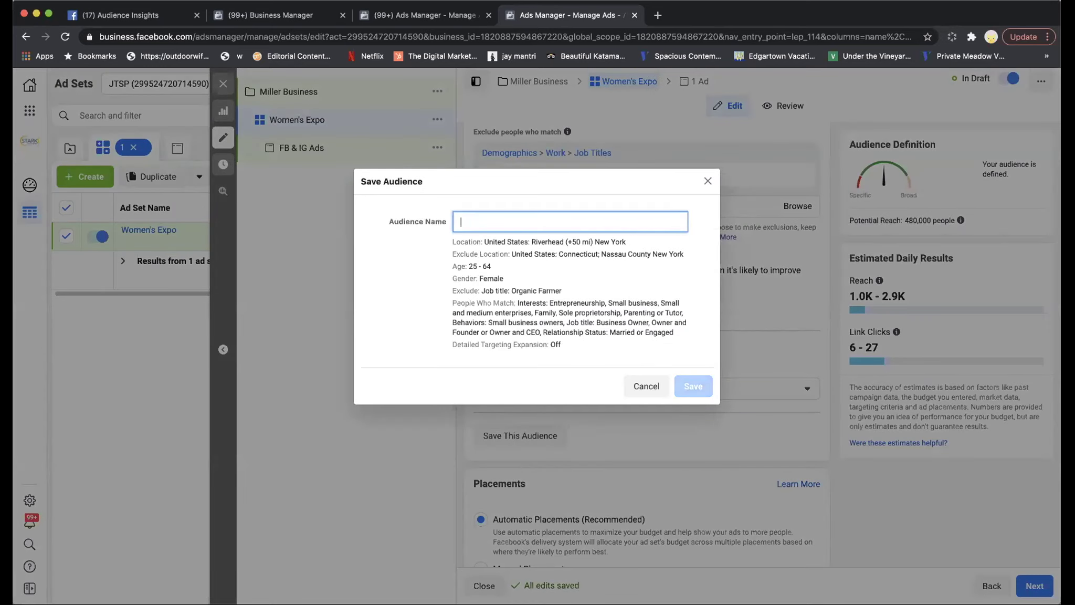
{"action": "type", "text": "Womens expo Riverhad"}
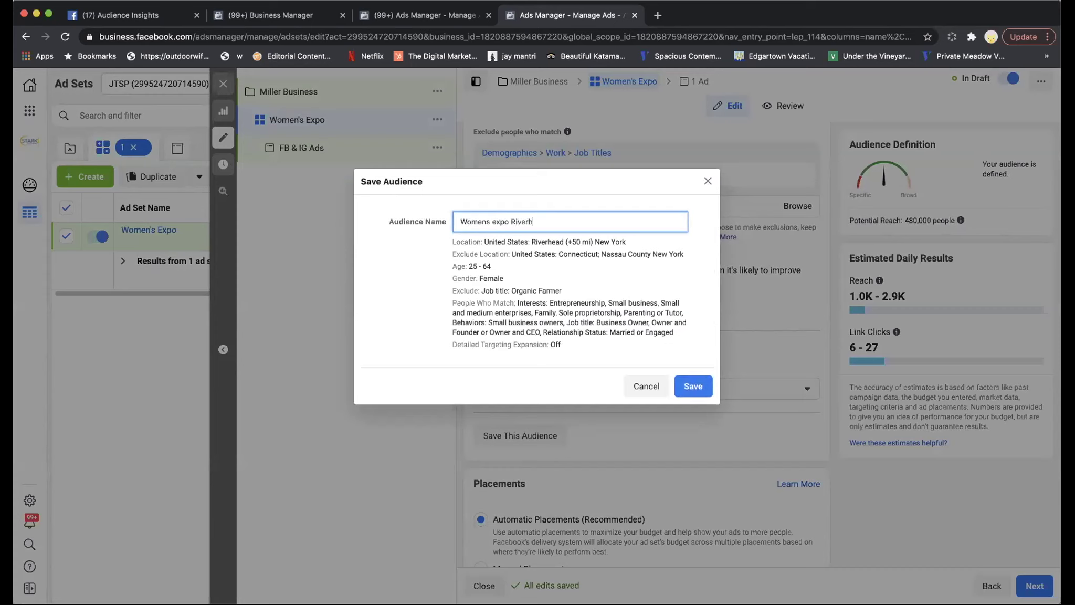
{"action": "key", "text": "BackSpace"}
{"action": "key", "text": "BackSpace"}
{"action": "key", "text": "BackSpace"}
{"action": "type", "text": "ead "}
{"action": "type", "text": "5-"}
{"action": "type", "text": "0"}
{"action": "type", "text": "mi "}
{"action": "type", "text": "+ interests"}
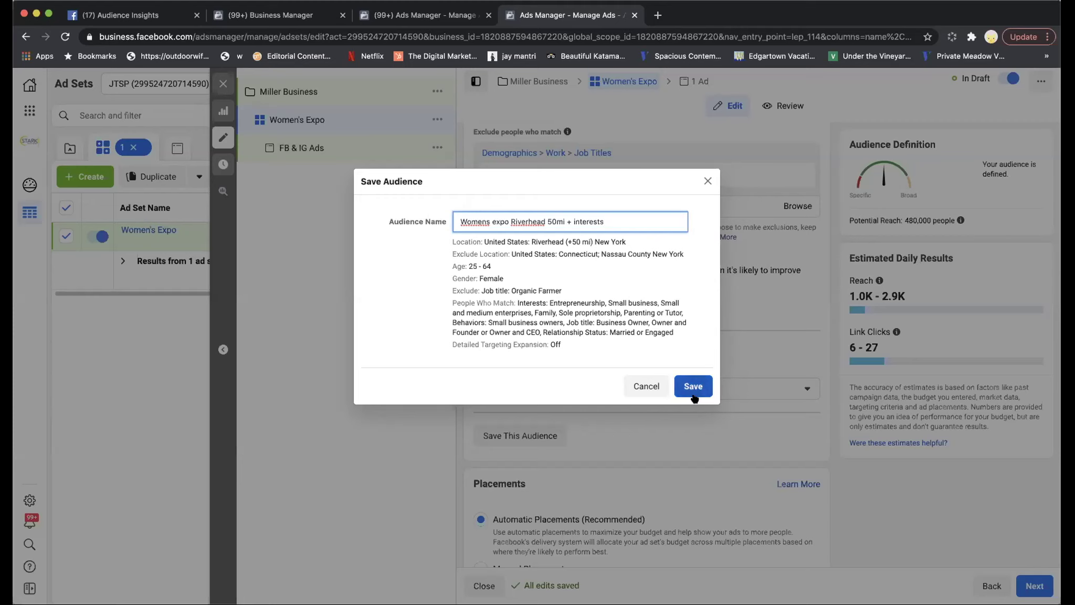
{"action": "left_click", "coordinate": [707, 182]}
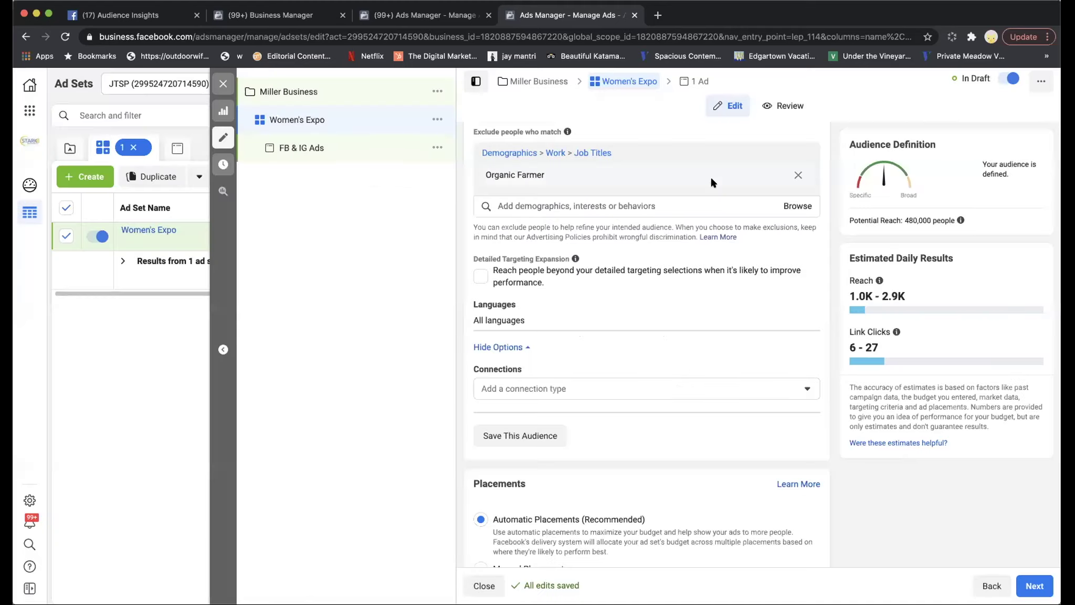
- Return to the Audience section and look through the saved audiences available for reuse without applying one
{"action": "scroll", "coordinate": [603, 314], "scroll_direction": "up", "scroll_amount": 15}
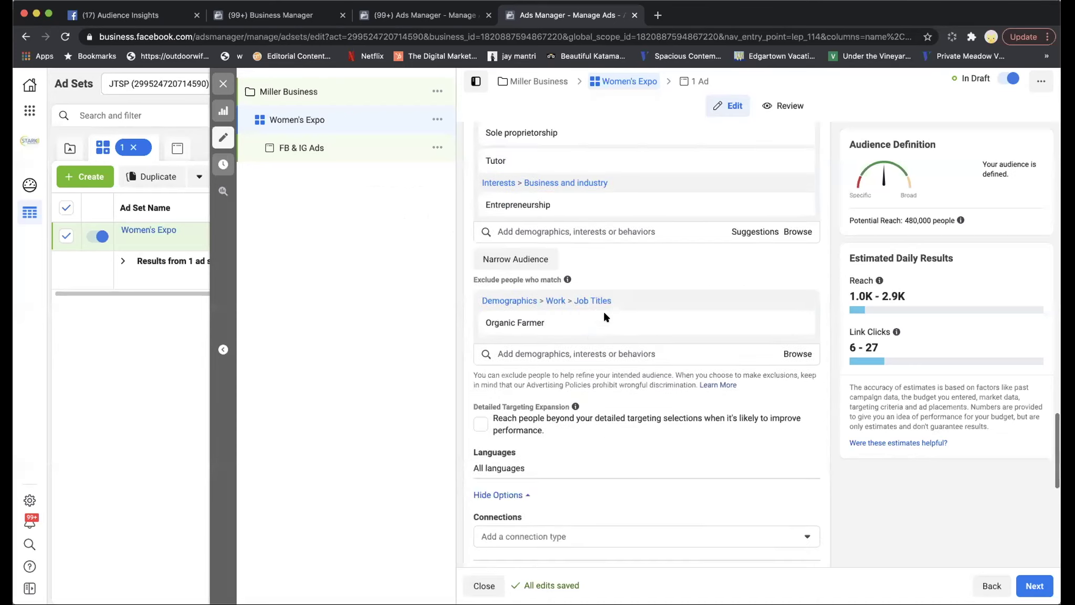
{"action": "scroll", "coordinate": [605, 317], "scroll_direction": "up", "scroll_amount": 10}
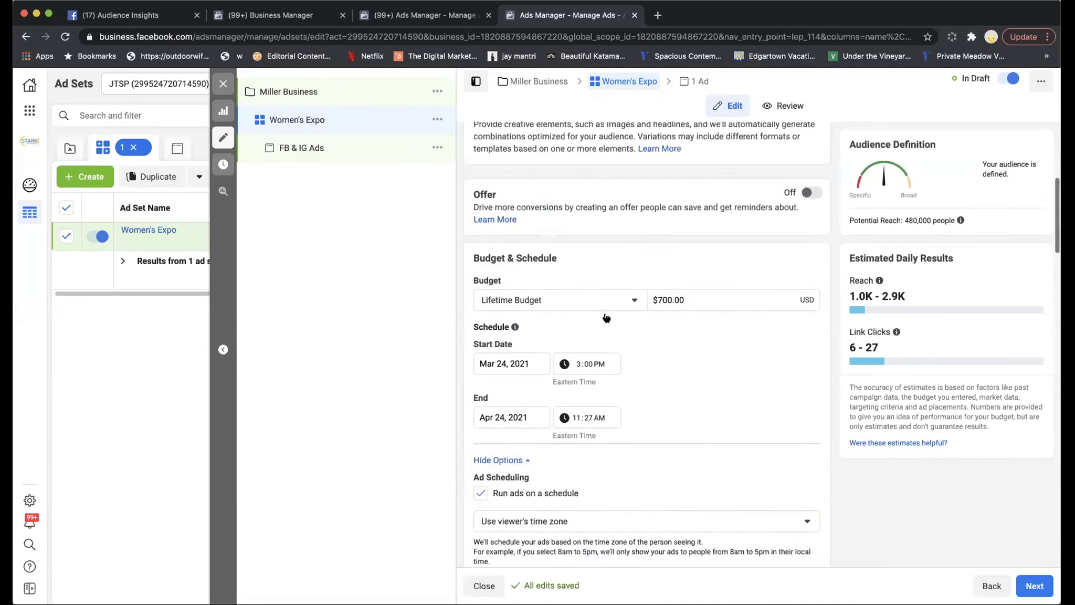
{"action": "scroll", "coordinate": [763, 403], "scroll_direction": "down", "scroll_amount": 5}
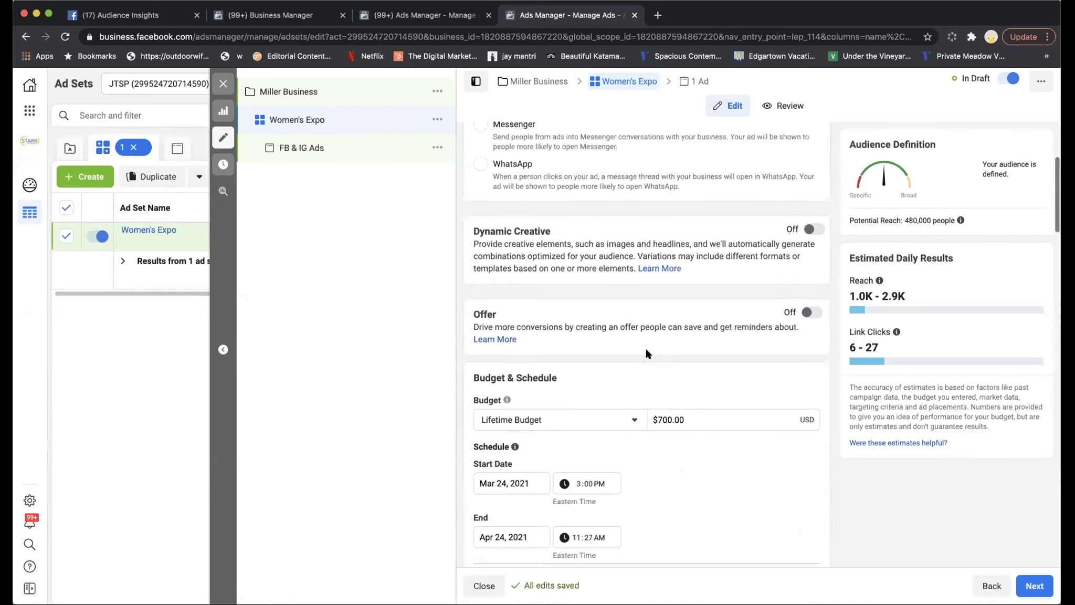
{"action": "scroll", "coordinate": [652, 358], "scroll_direction": "up", "scroll_amount": 4}
{"action": "scroll", "coordinate": [651, 355], "scroll_direction": "down", "scroll_amount": 10}
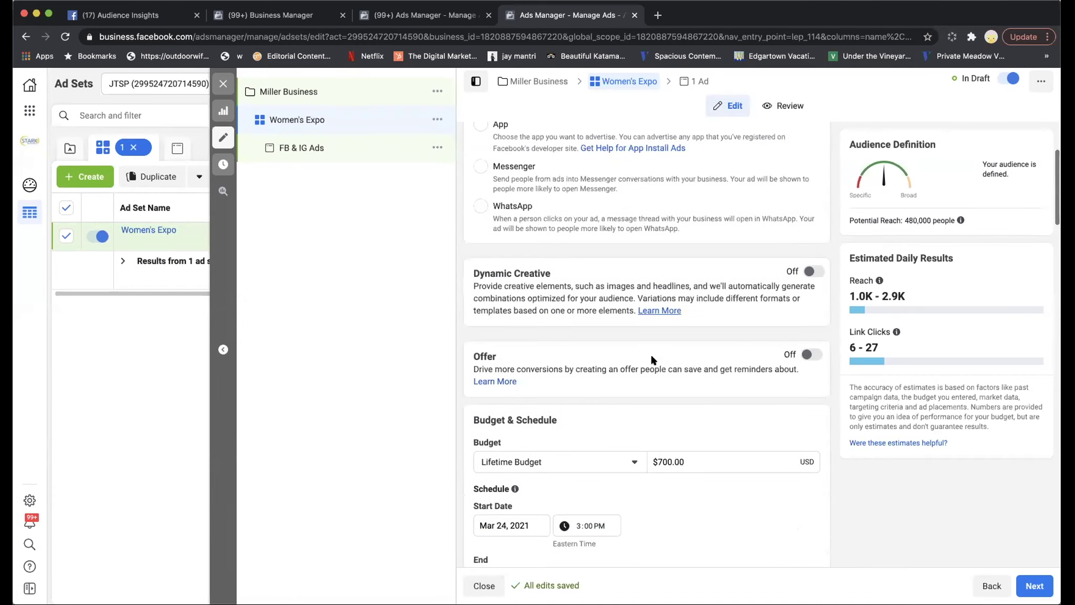
{"action": "scroll", "coordinate": [651, 356], "scroll_direction": "down", "scroll_amount": 6}
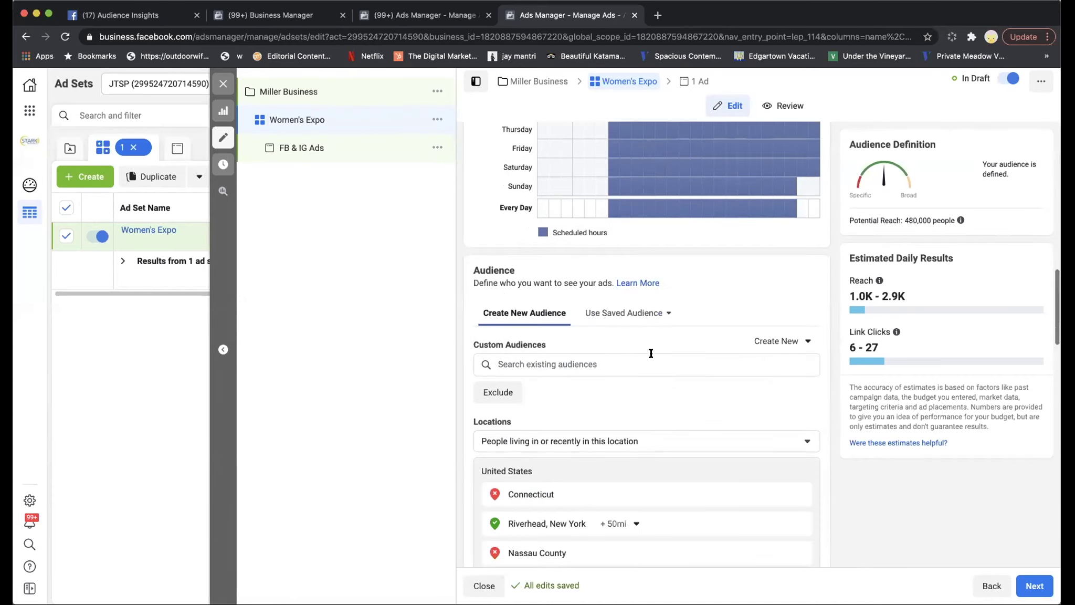
{"action": "left_click", "coordinate": [626, 314]}
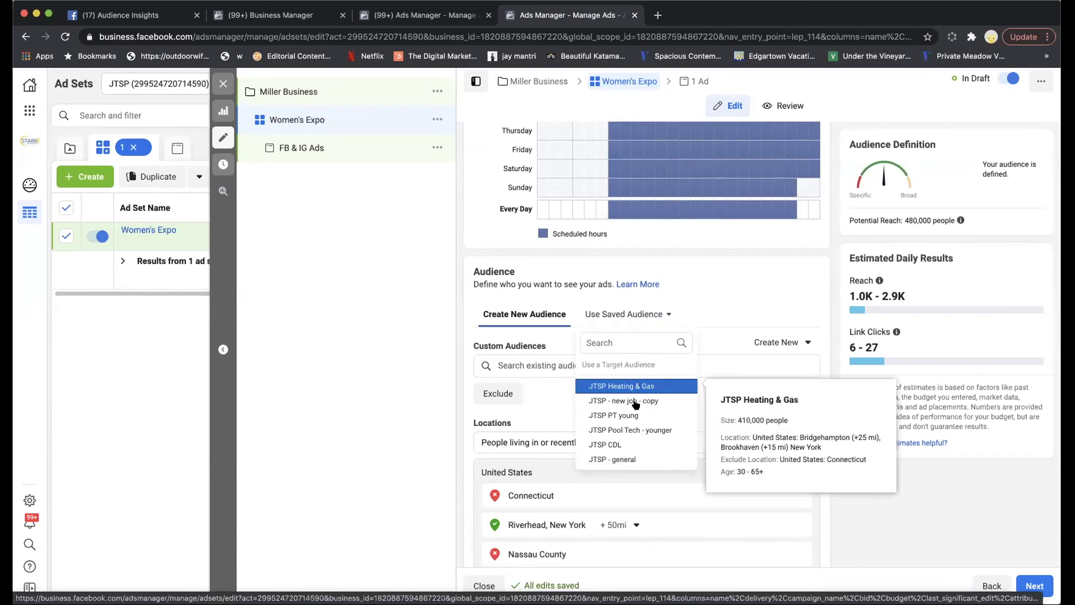
{"action": "left_click", "coordinate": [709, 283]}
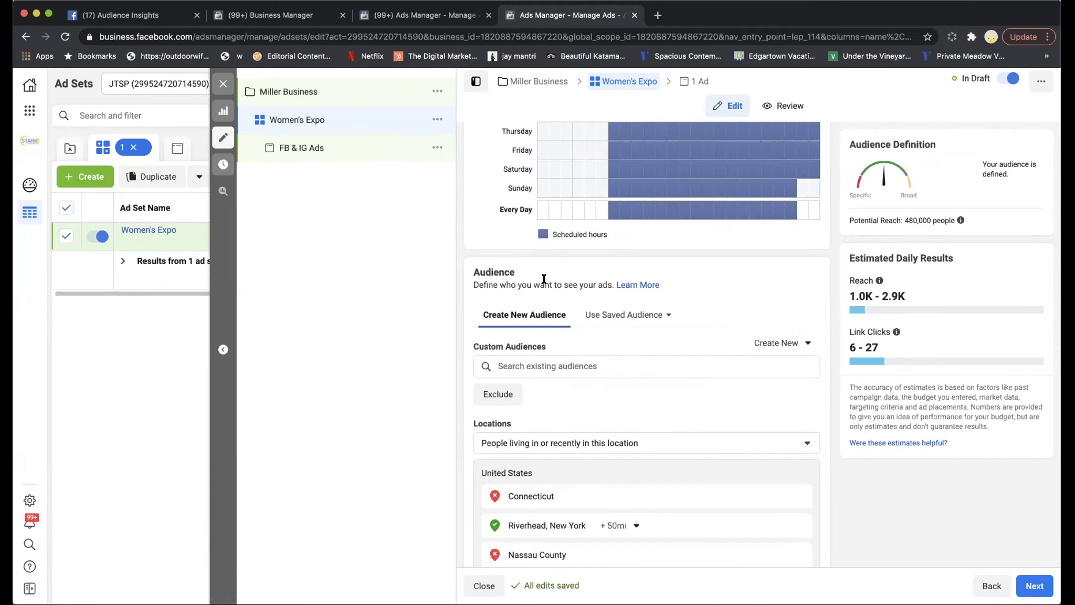
- Examine the choices for Optimization for Ad Delivery and leave the current selection in place
{"action": "scroll", "coordinate": [543, 279], "scroll_direction": "down", "scroll_amount": 6}
{"action": "scroll", "coordinate": [542, 277], "scroll_direction": "down", "scroll_amount": 15}
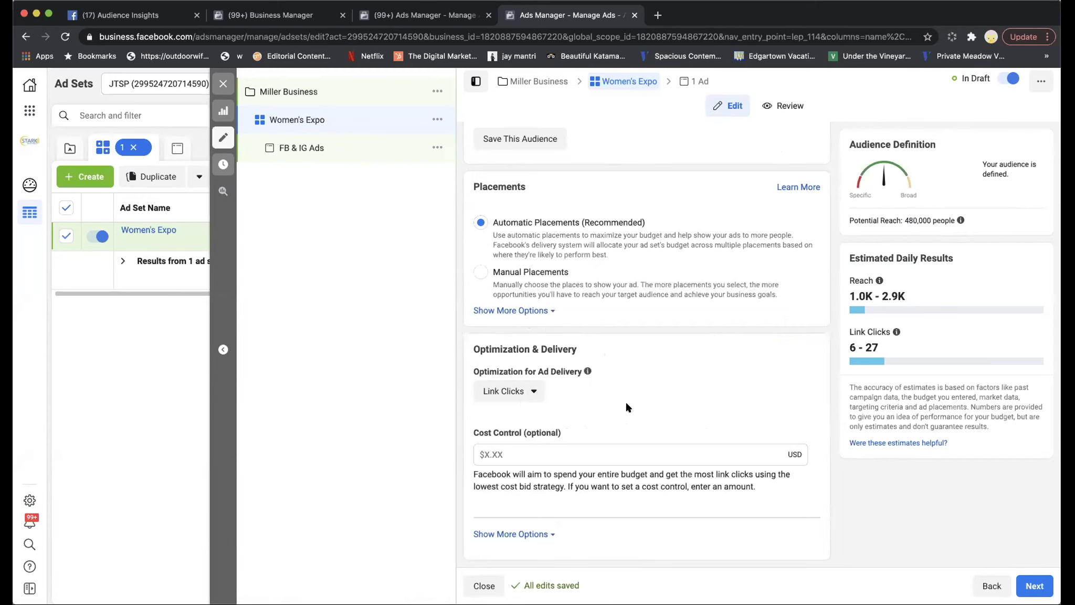
{"action": "left_click", "coordinate": [504, 390]}
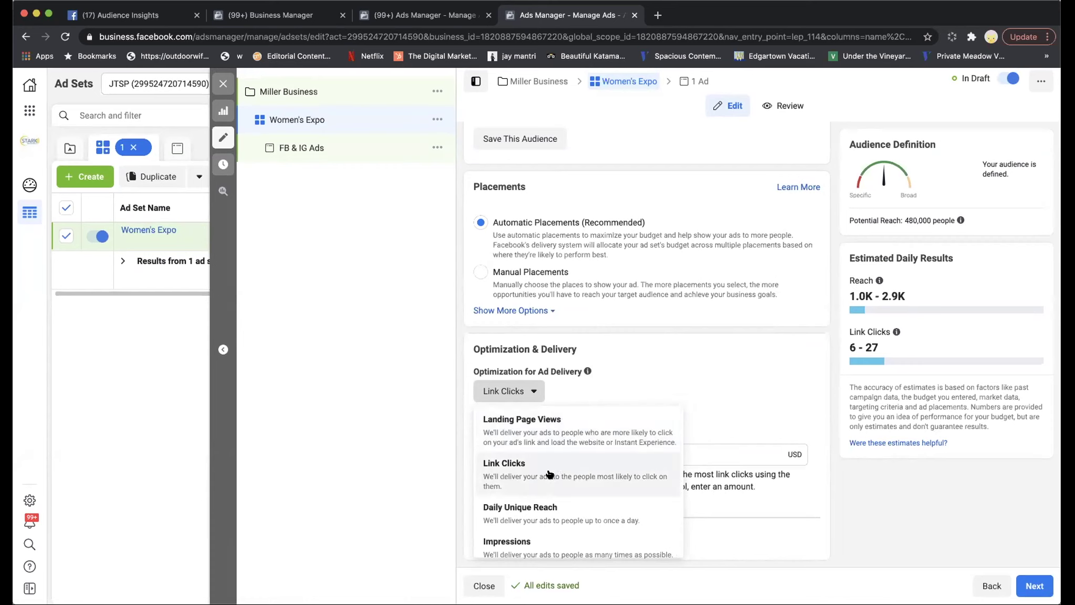
{"action": "scroll", "coordinate": [549, 474], "scroll_direction": "down", "scroll_amount": 1}
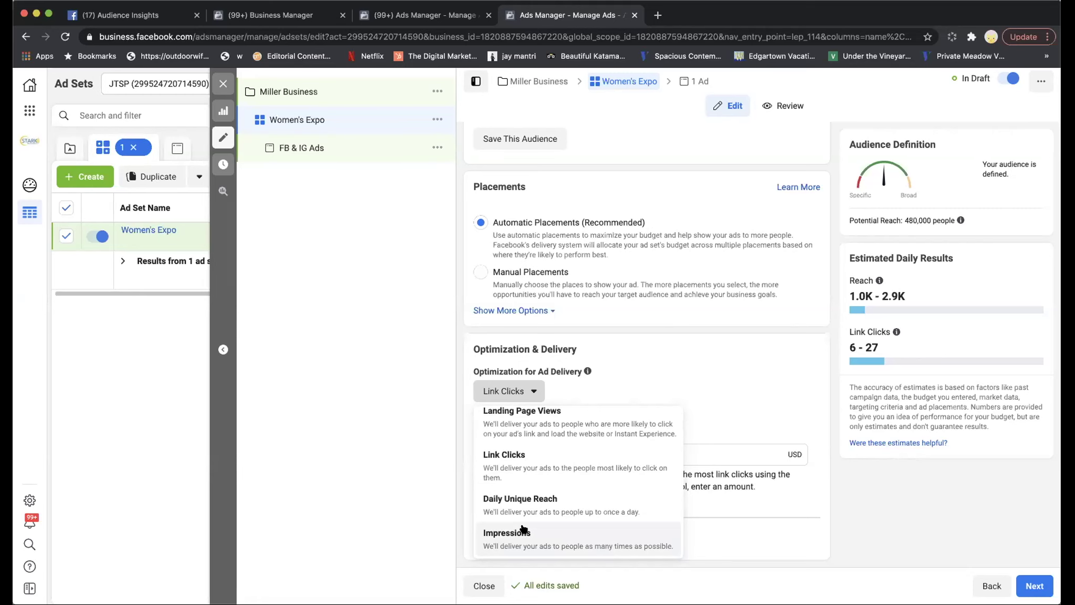
{"action": "left_click", "coordinate": [734, 391]}
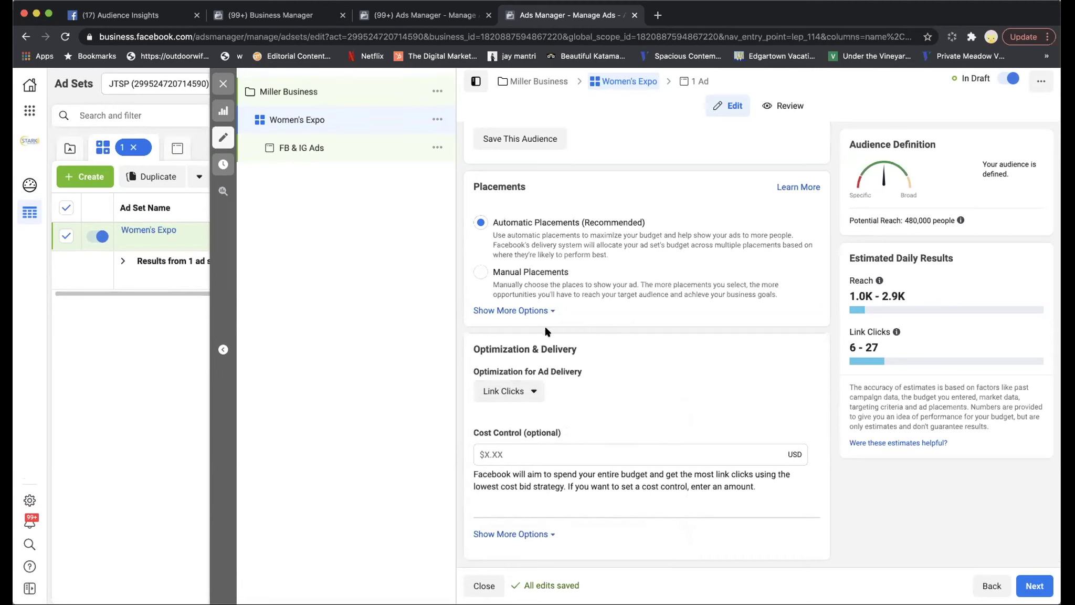
- Reveal the extra options for Placements and for Optimization & Delivery, and review the ad set's settings from beginning to end
{"action": "left_click", "coordinate": [523, 311]}
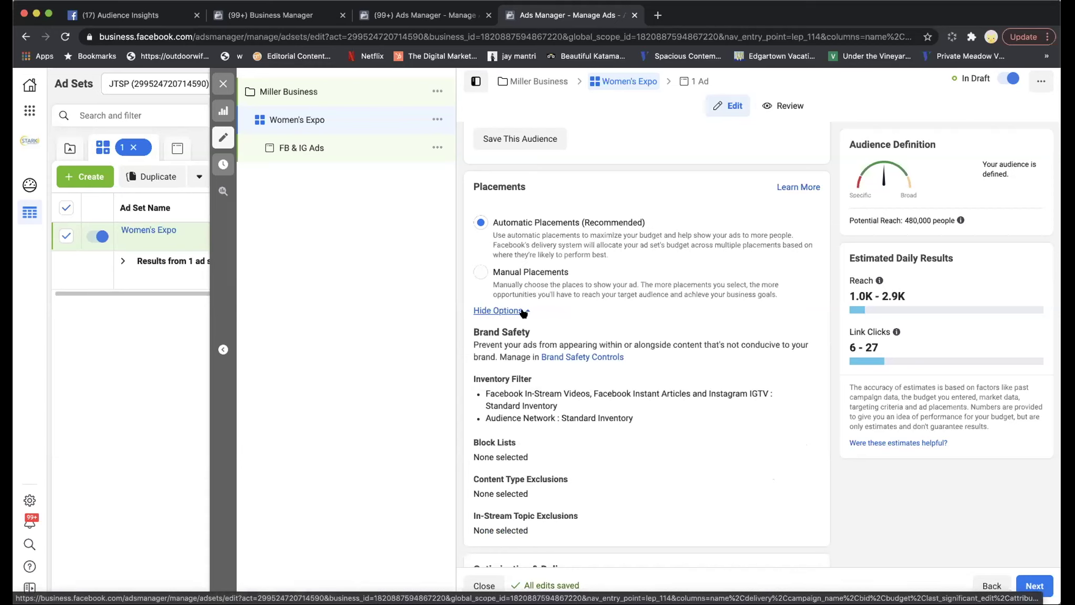
{"action": "scroll", "coordinate": [625, 336], "scroll_direction": "down", "scroll_amount": 5}
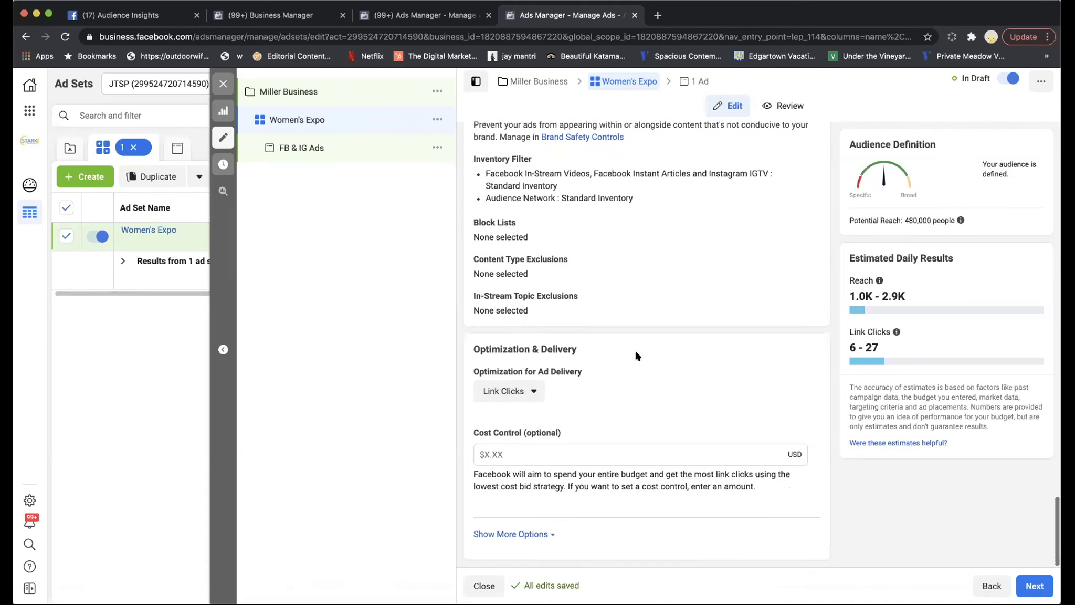
{"action": "left_click", "coordinate": [515, 535]}
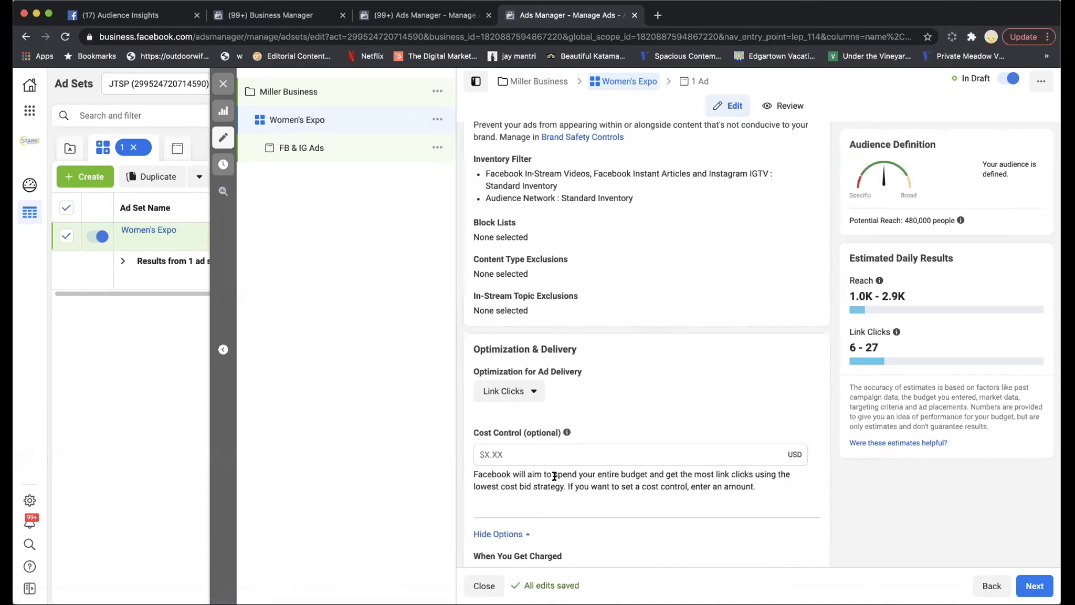
{"action": "scroll", "coordinate": [642, 372], "scroll_direction": "down", "scroll_amount": 1}
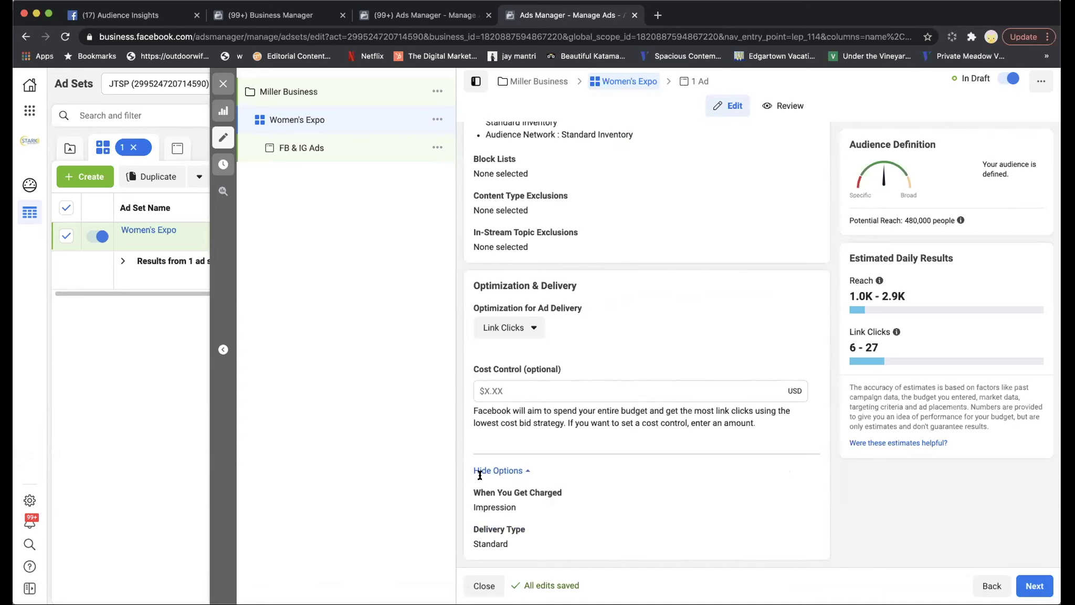
{"action": "scroll", "coordinate": [595, 296], "scroll_direction": "up", "scroll_amount": 5}
{"action": "scroll", "coordinate": [603, 293], "scroll_direction": "up", "scroll_amount": 15}
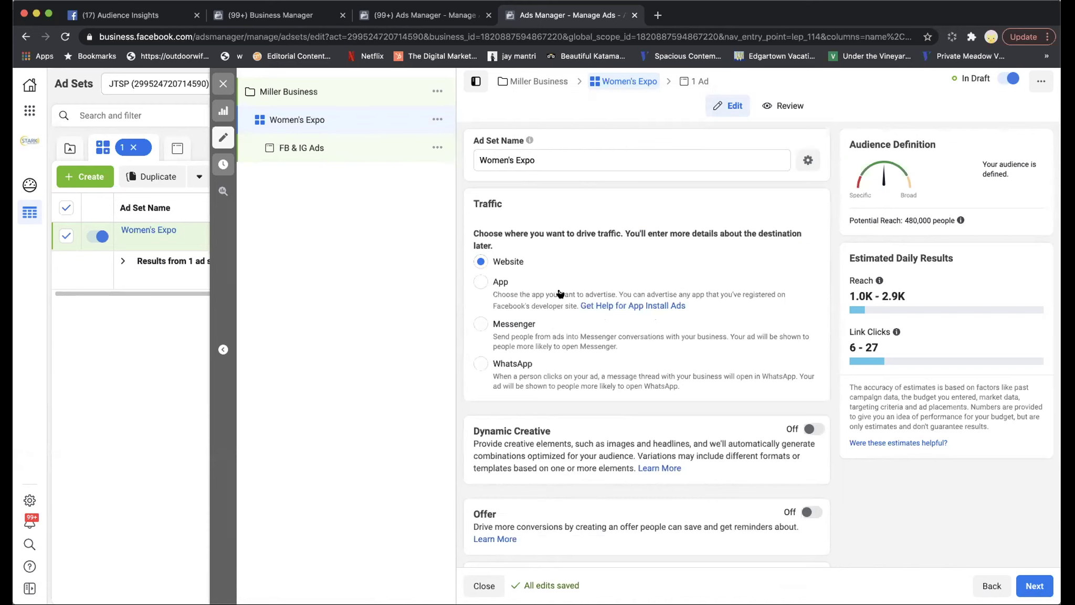
{"action": "scroll", "coordinate": [567, 402], "scroll_direction": "down", "scroll_amount": 5}
{"action": "scroll", "coordinate": [567, 402], "scroll_direction": "down", "scroll_amount": 10}
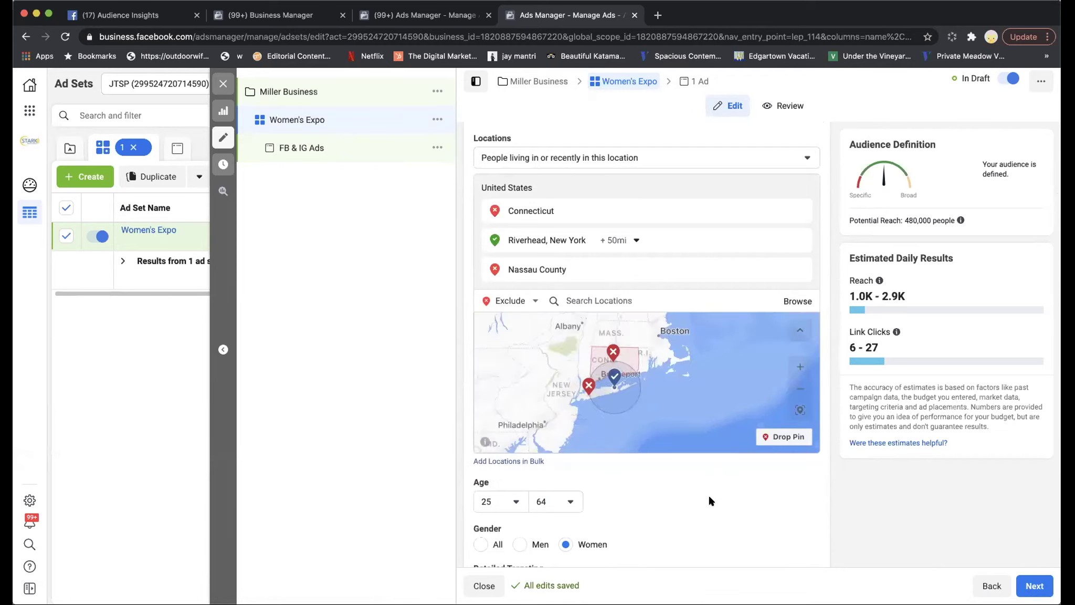
{"action": "scroll", "coordinate": [708, 499], "scroll_direction": "down", "scroll_amount": 15}
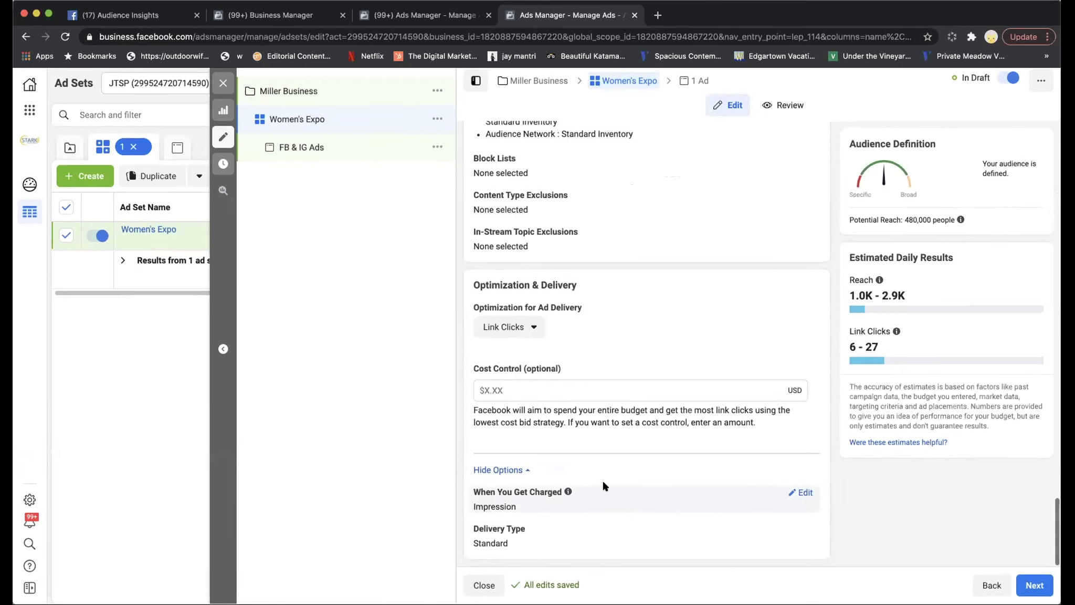
- Show the extra Optimization & Delivery options and set When You Get Charged to Link Click (CPC)
{"action": "left_click", "coordinate": [494, 470]}
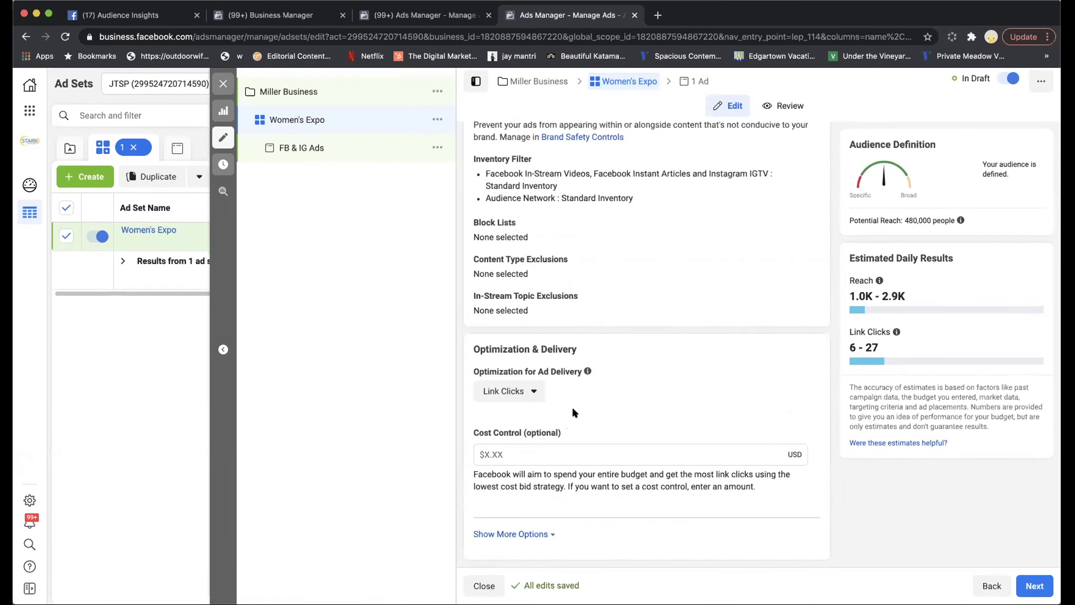
{"action": "left_click", "coordinate": [519, 533]}
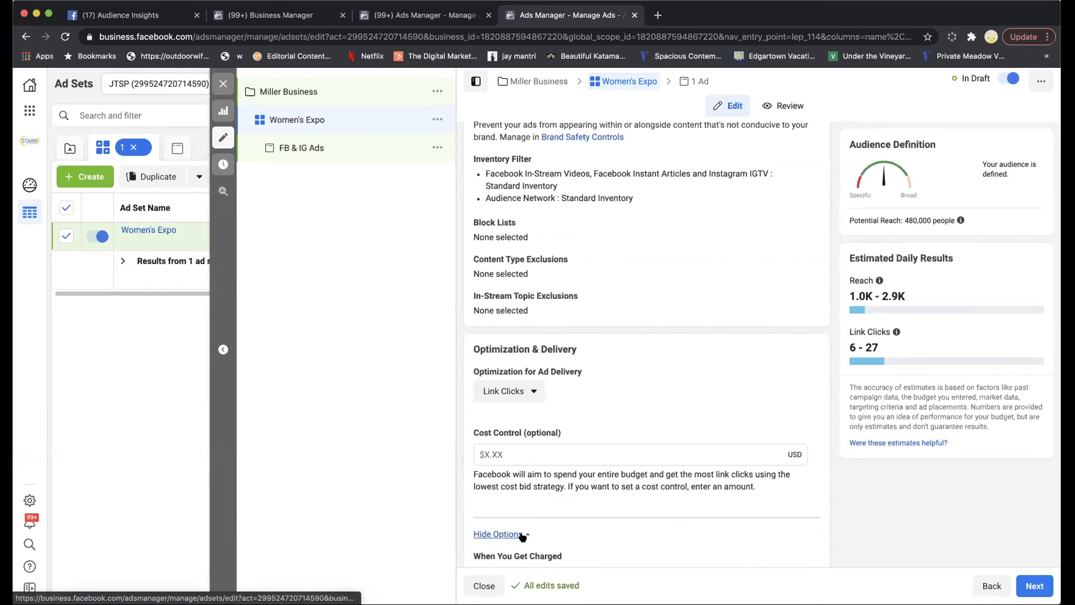
{"action": "scroll", "coordinate": [708, 532], "scroll_direction": "down", "scroll_amount": 2}
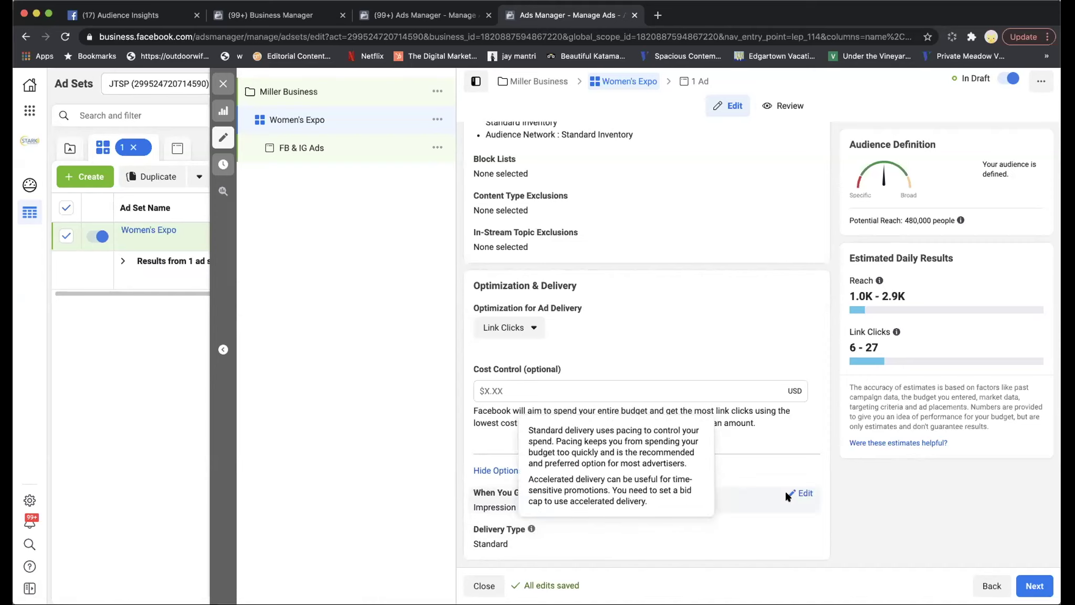
{"action": "left_click", "coordinate": [802, 492]}
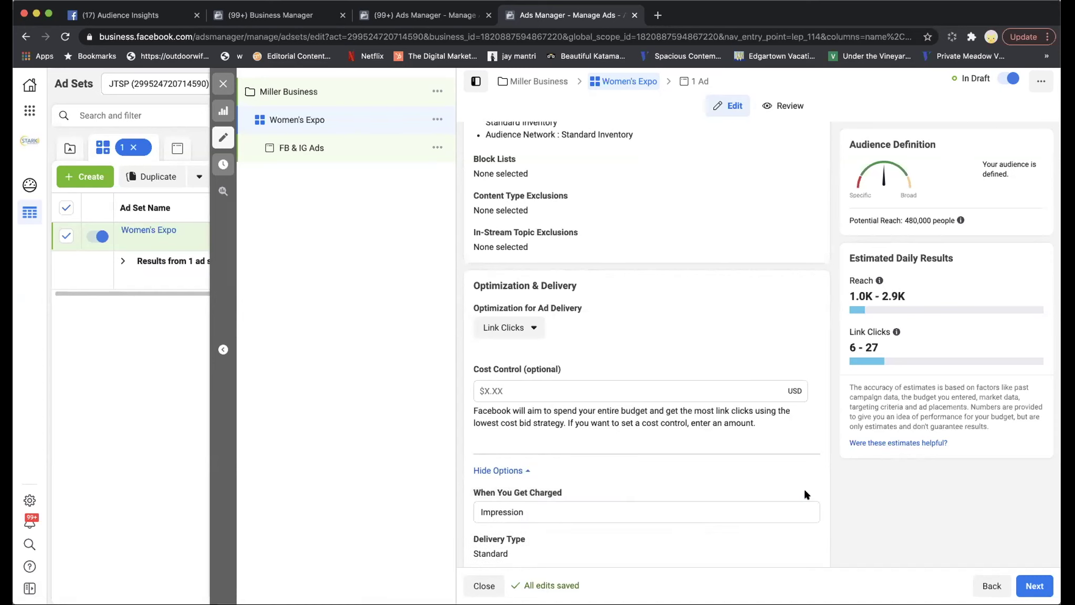
{"action": "left_click", "coordinate": [697, 501]}
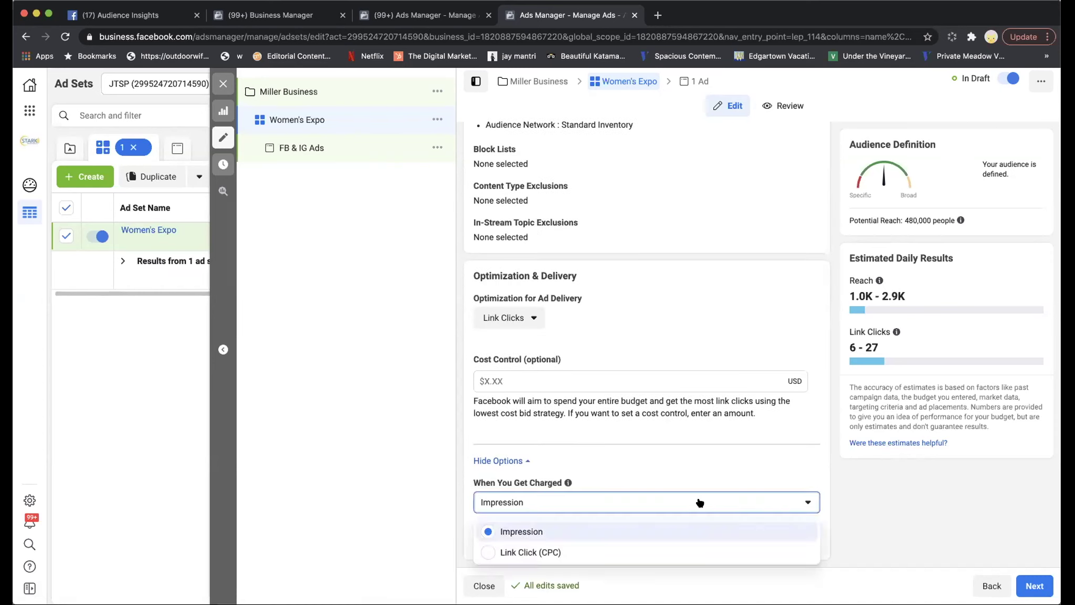
{"action": "left_click", "coordinate": [671, 556]}
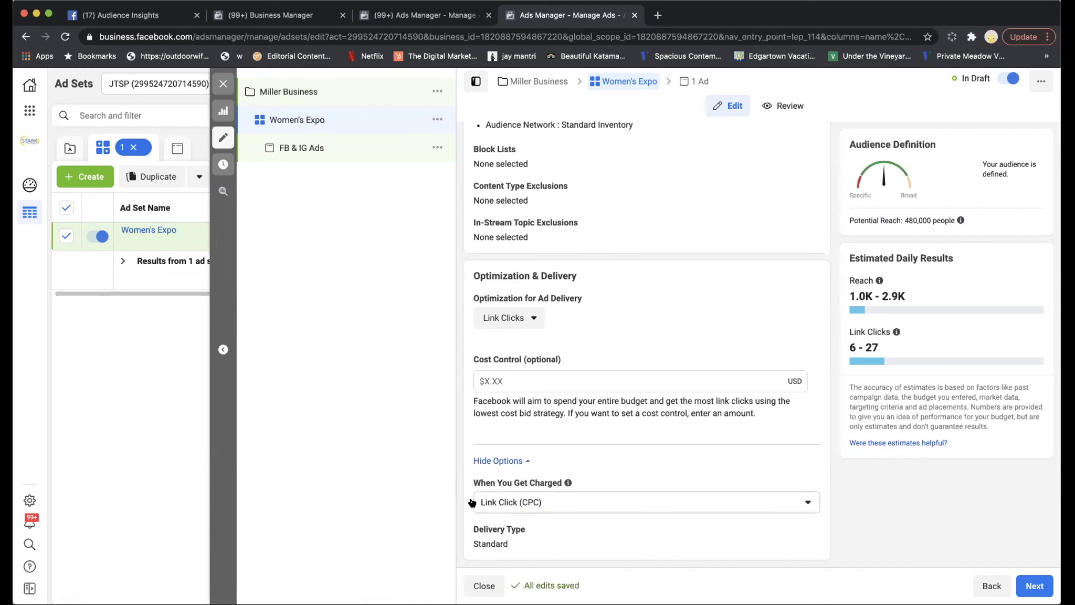
{"action": "mouse_move", "coordinate": [484, 482]}
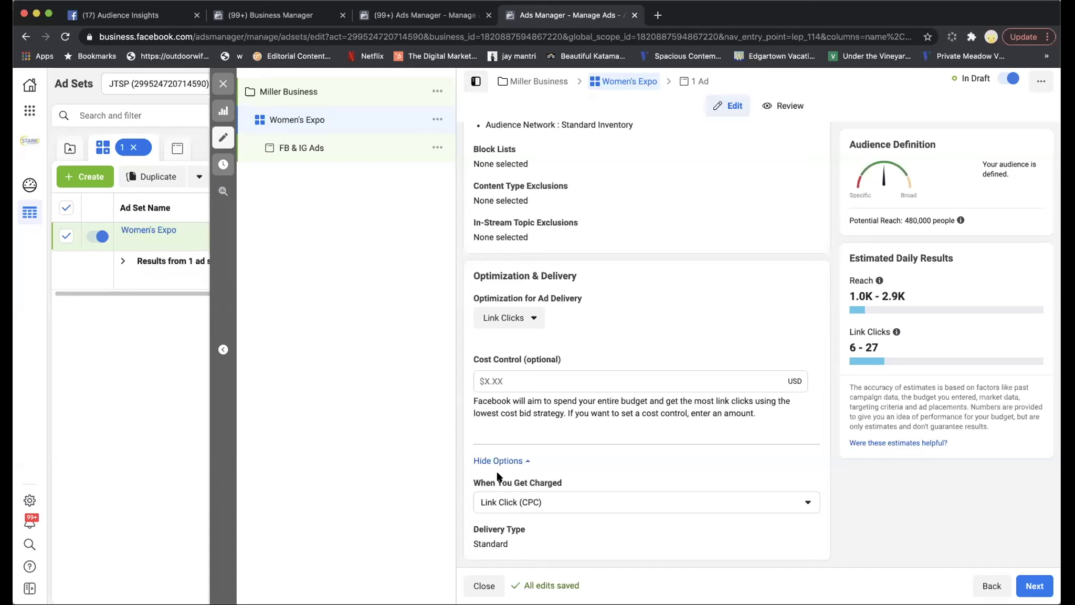
- Continue to the FB & IG Ads ad and set its Instagram account to goodale_farms, keeping the current Facebook Page
{"action": "left_click", "coordinate": [1035, 586]}
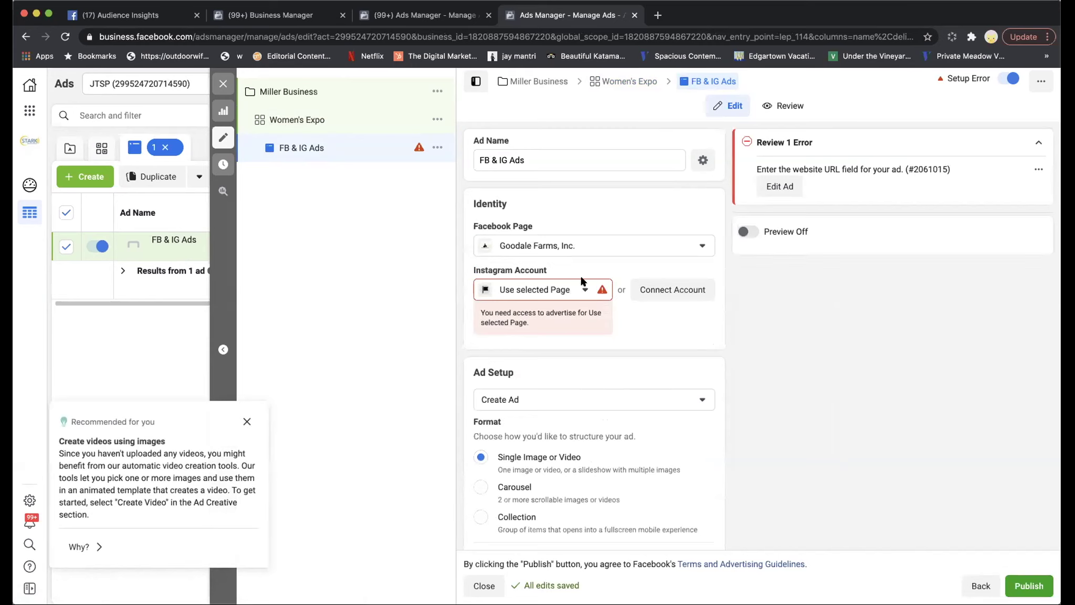
{"action": "left_click", "coordinate": [531, 251]}
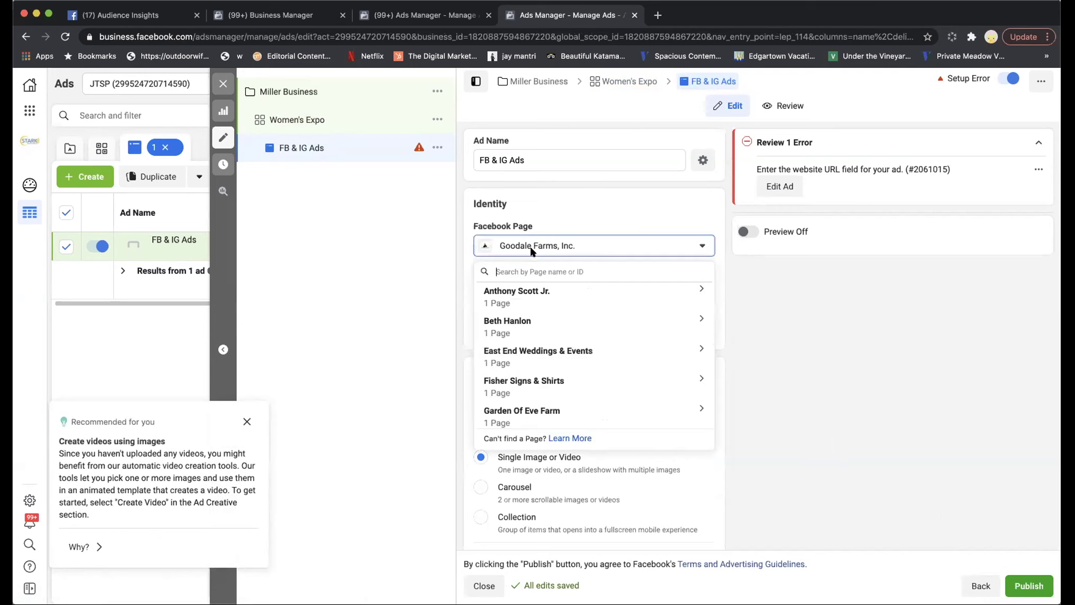
{"action": "left_click", "coordinate": [470, 225]}
{"action": "left_click", "coordinate": [504, 289]}
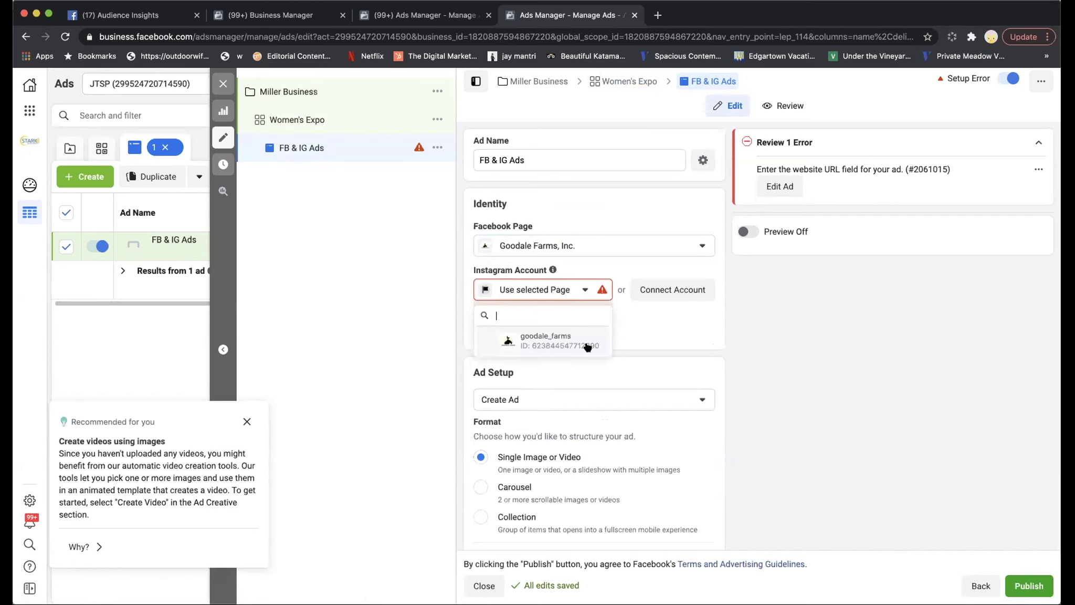
{"action": "left_click", "coordinate": [607, 349]}
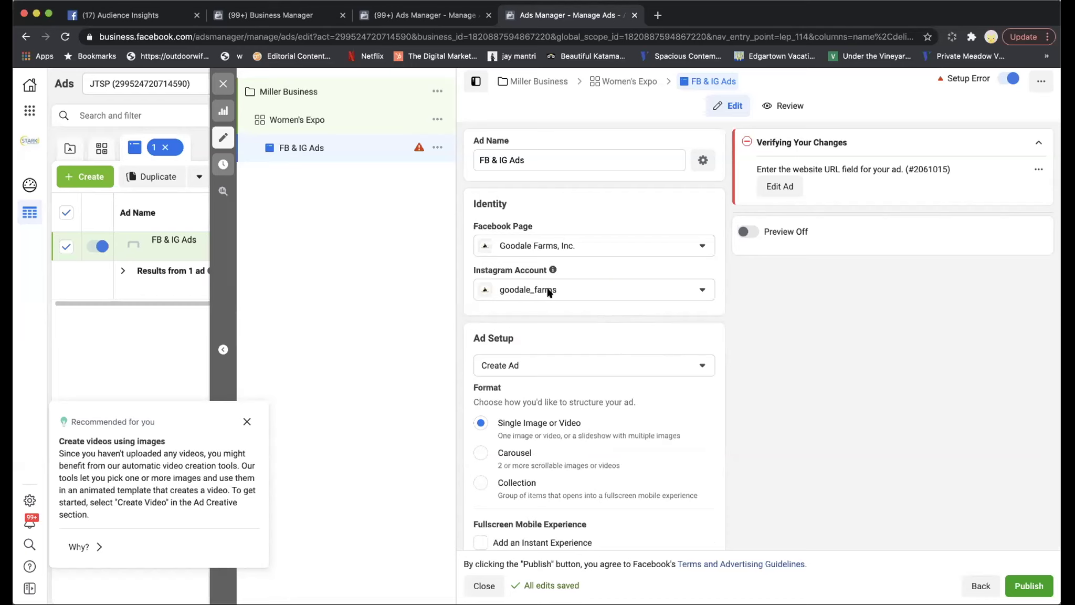
- Look through the templates offered for creating a video in Ad Creative, and close the Video Creation Kit without choosing one
{"action": "scroll", "coordinate": [633, 339], "scroll_direction": "down", "scroll_amount": 3}
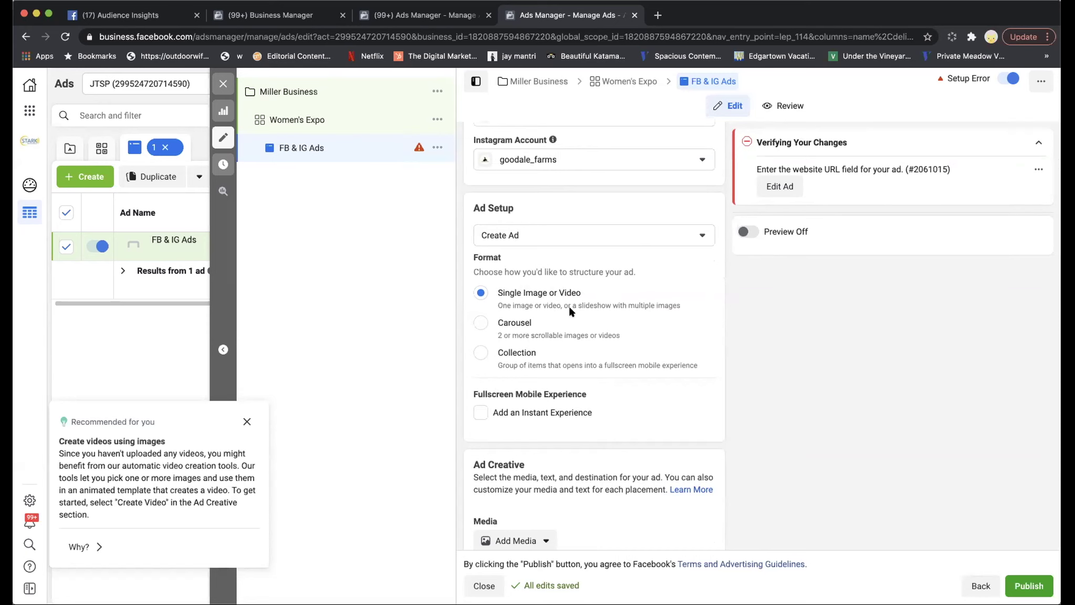
{"action": "scroll", "coordinate": [569, 313], "scroll_direction": "down", "scroll_amount": 2}
{"action": "scroll", "coordinate": [598, 331], "scroll_direction": "up", "scroll_amount": 1}
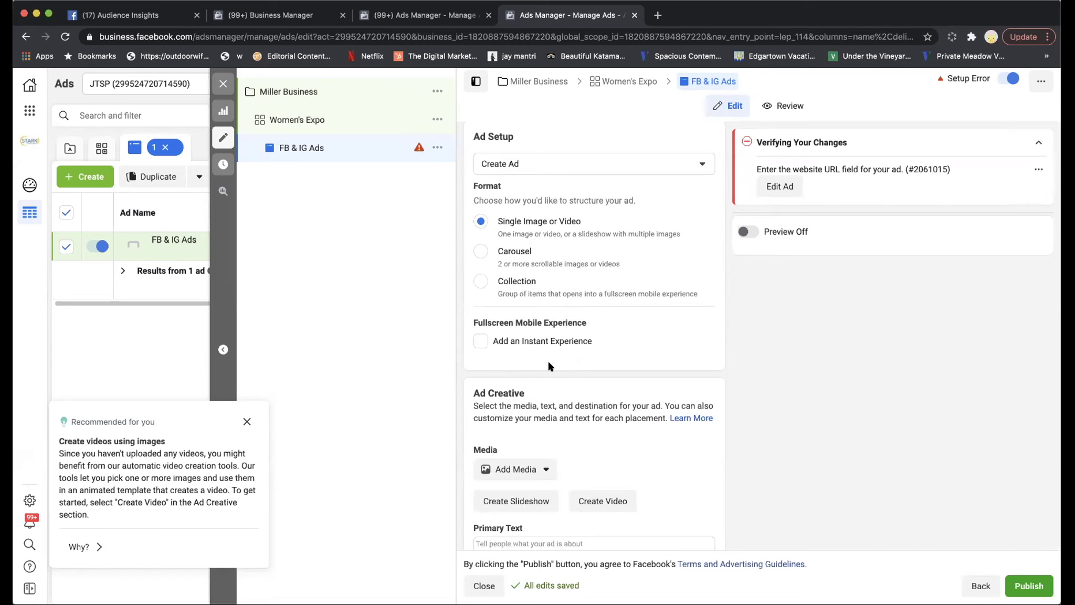
{"action": "scroll", "coordinate": [550, 361], "scroll_direction": "down", "scroll_amount": 3}
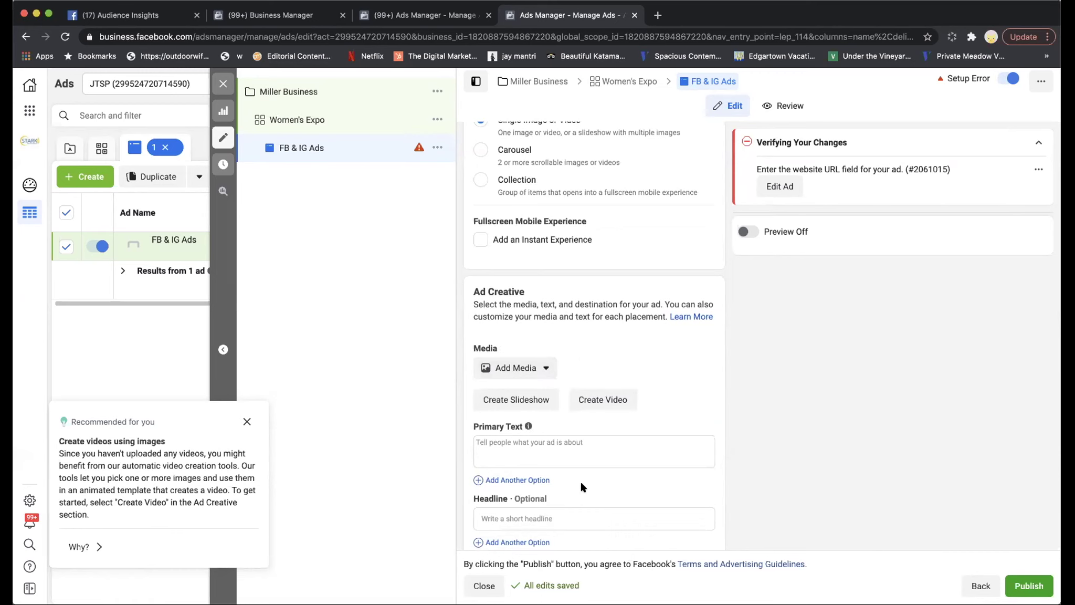
{"action": "scroll", "coordinate": [592, 306], "scroll_direction": "down", "scroll_amount": 3}
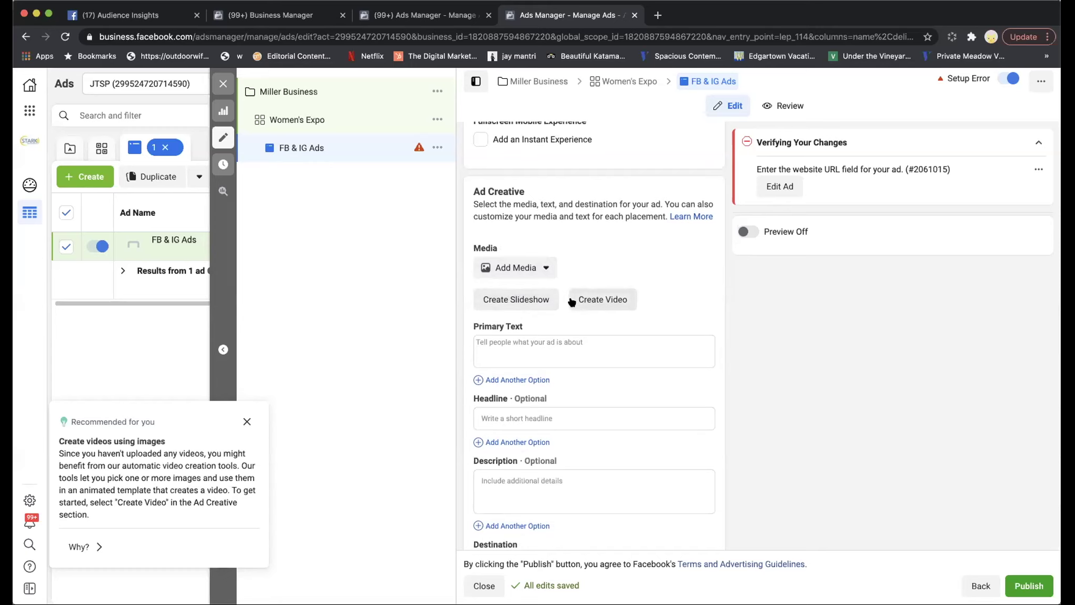
{"action": "left_click", "coordinate": [592, 302]}
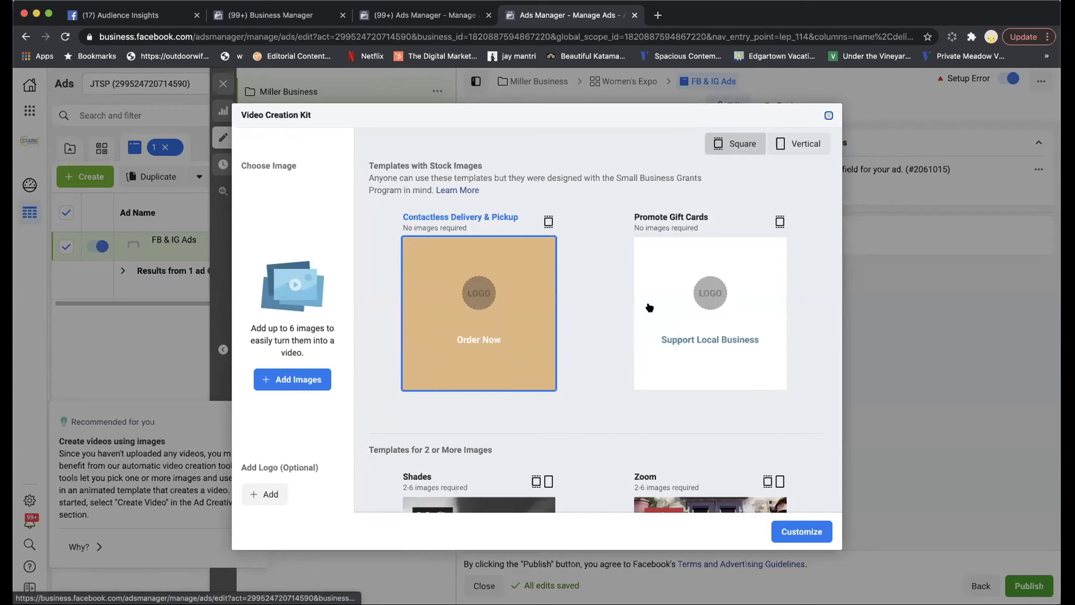
{"action": "scroll", "coordinate": [590, 292], "scroll_direction": "down", "scroll_amount": 5}
{"action": "scroll", "coordinate": [590, 295], "scroll_direction": "down", "scroll_amount": 2}
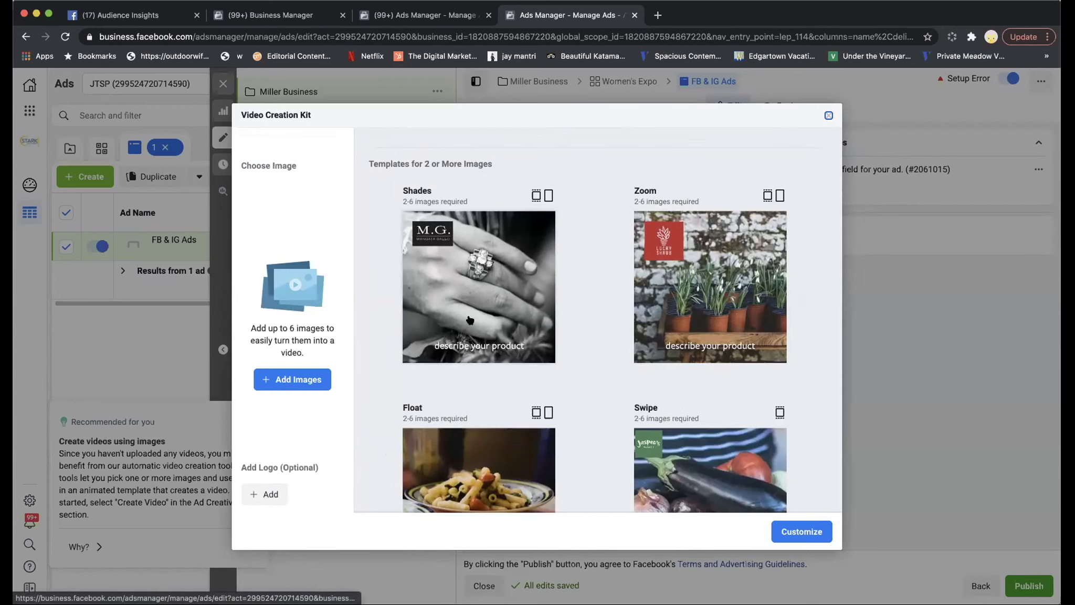
{"action": "scroll", "coordinate": [588, 286], "scroll_direction": "down", "scroll_amount": 4}
{"action": "right_click", "coordinate": [591, 283]}
{"action": "left_click", "coordinate": [583, 256]}
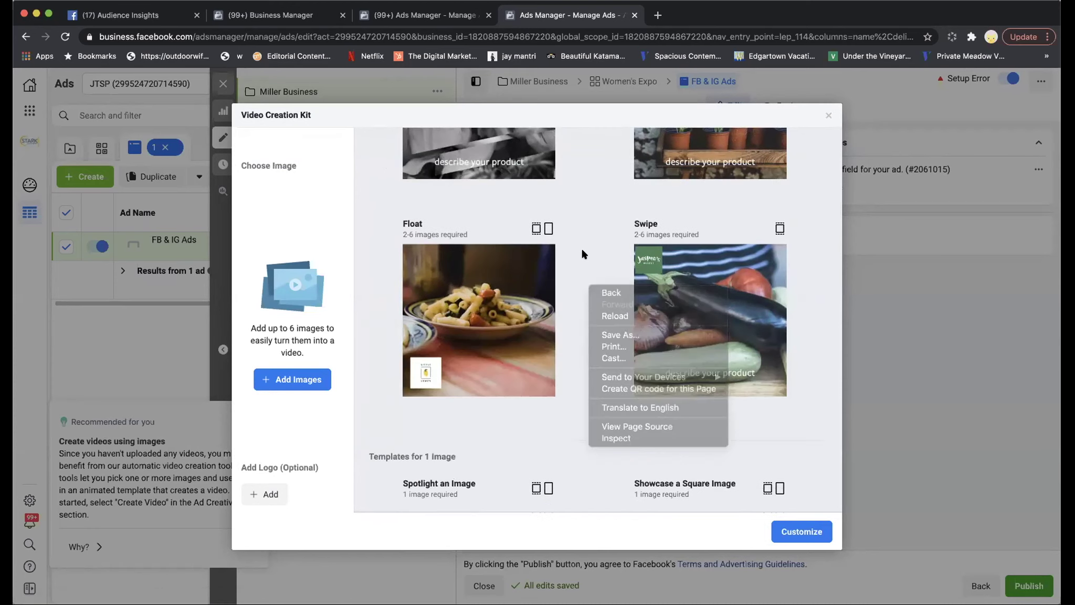
{"action": "scroll", "coordinate": [582, 258], "scroll_direction": "down", "scroll_amount": 5}
{"action": "scroll", "coordinate": [582, 258], "scroll_direction": "up", "scroll_amount": 3}
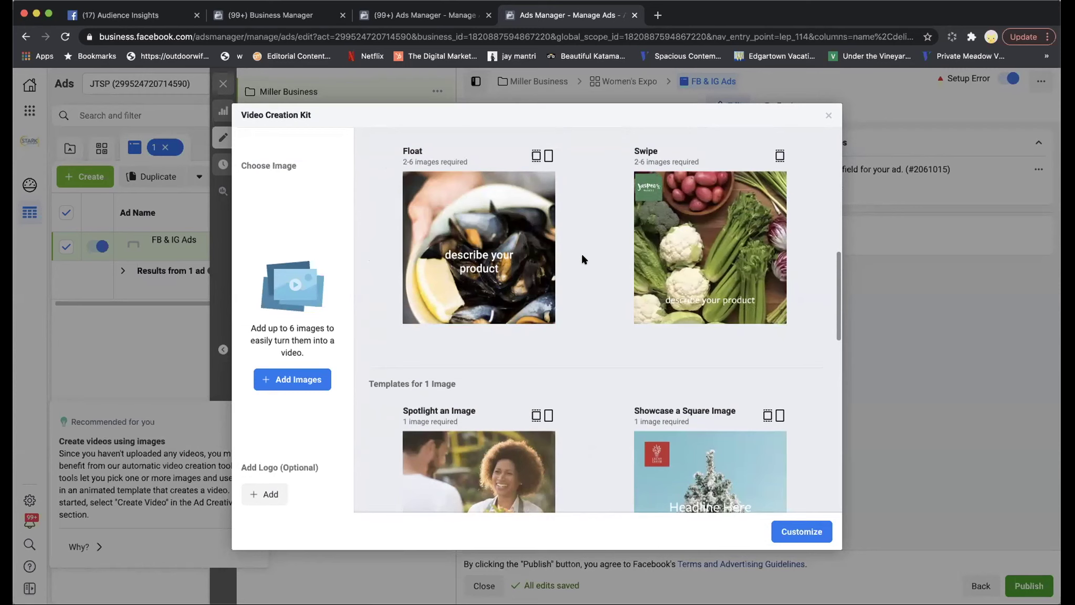
{"action": "scroll", "coordinate": [583, 259], "scroll_direction": "down", "scroll_amount": 1}
{"action": "scroll", "coordinate": [582, 259], "scroll_direction": "down", "scroll_amount": 1}
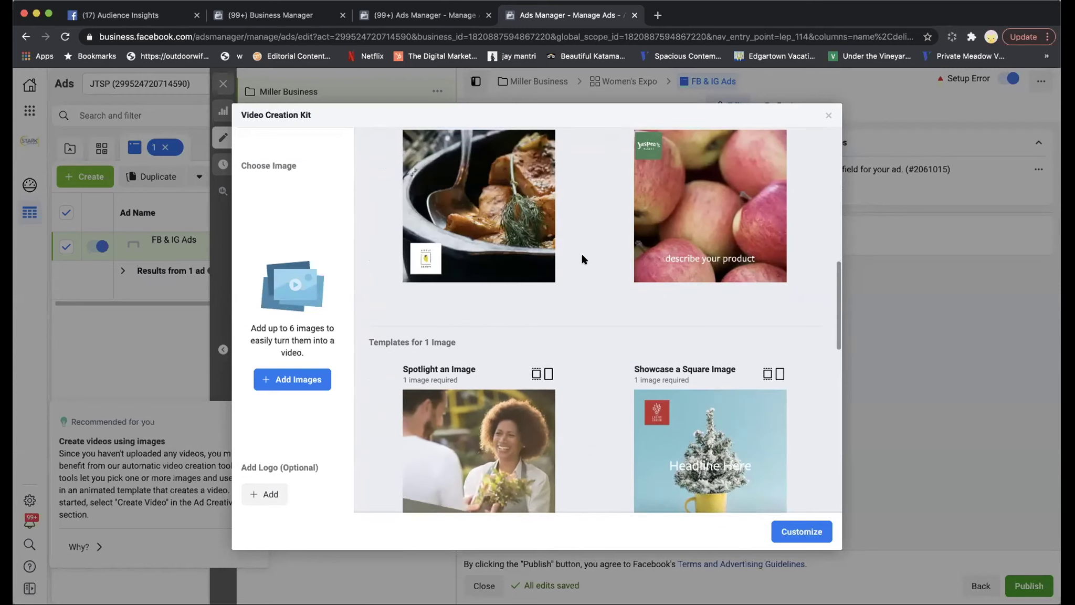
{"action": "scroll", "coordinate": [582, 259], "scroll_direction": "down", "scroll_amount": 2}
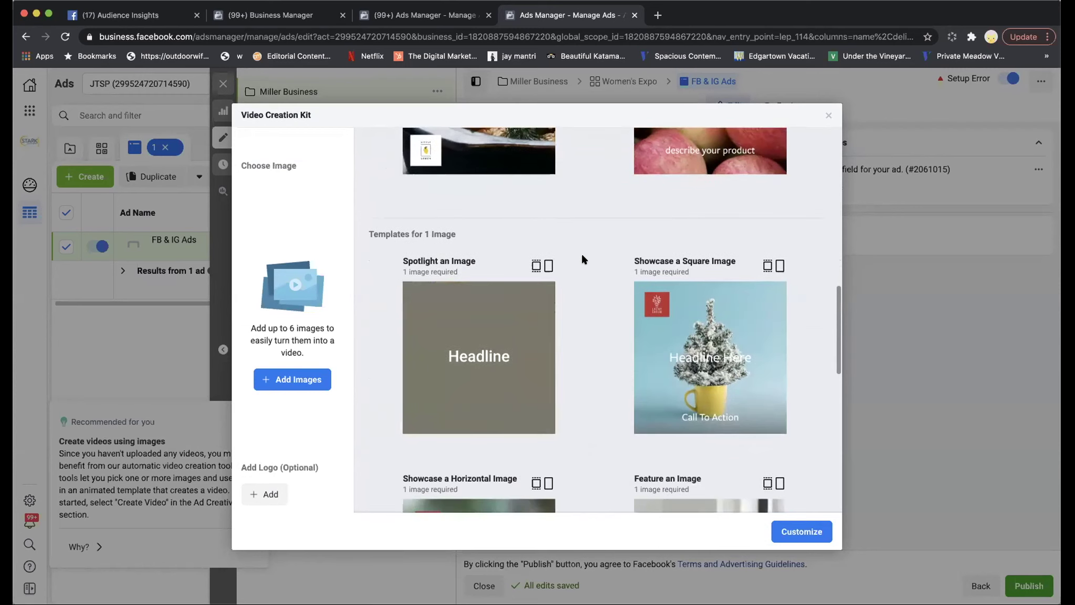
{"action": "scroll", "coordinate": [582, 259], "scroll_direction": "down", "scroll_amount": 3}
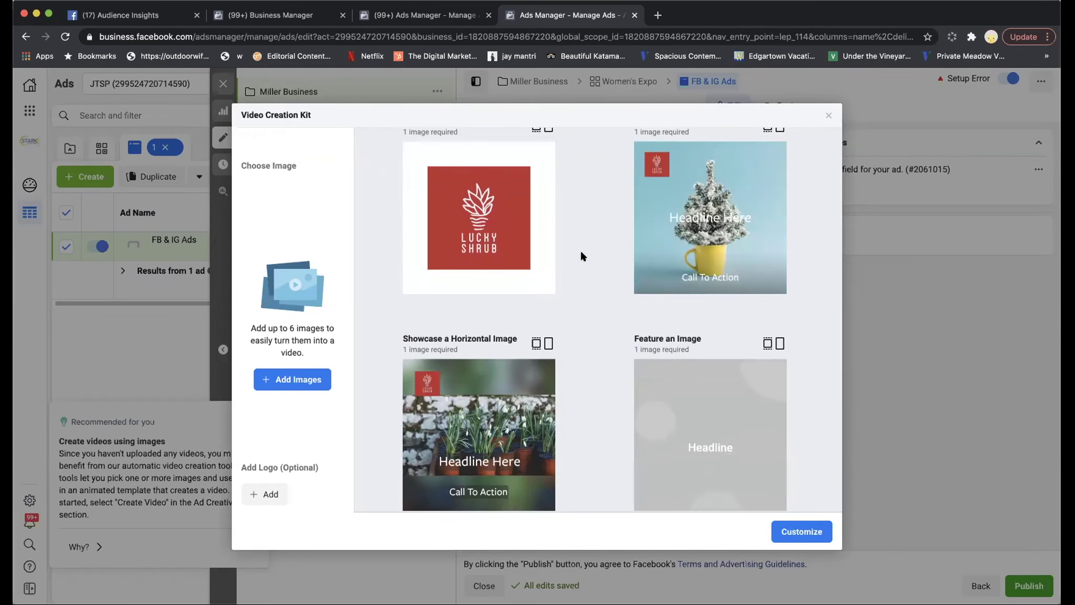
{"action": "scroll", "coordinate": [581, 256], "scroll_direction": "down", "scroll_amount": 4}
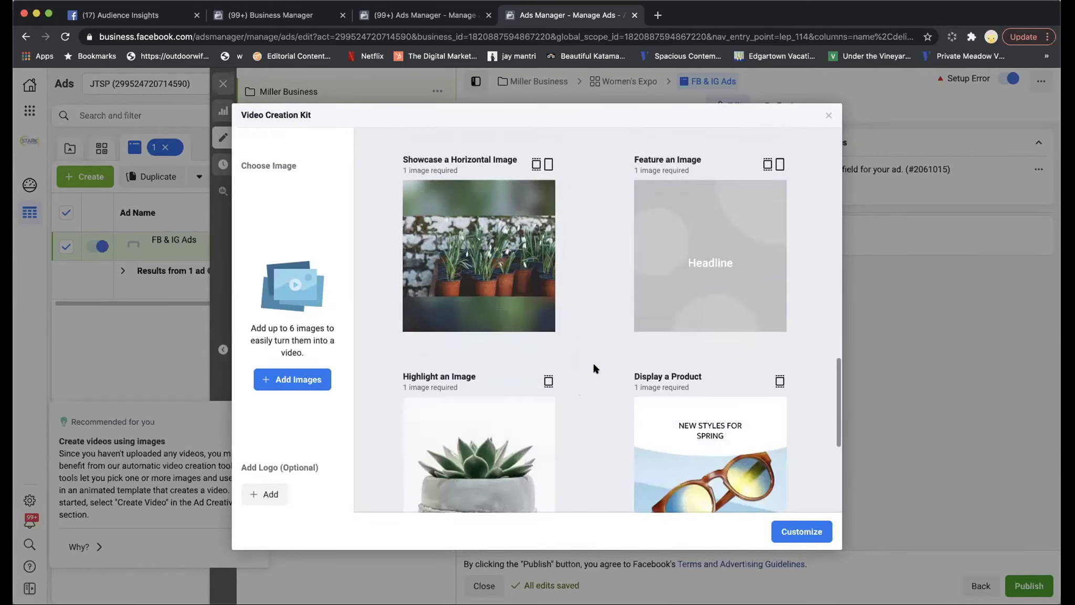
{"action": "scroll", "coordinate": [593, 364], "scroll_direction": "down", "scroll_amount": 3}
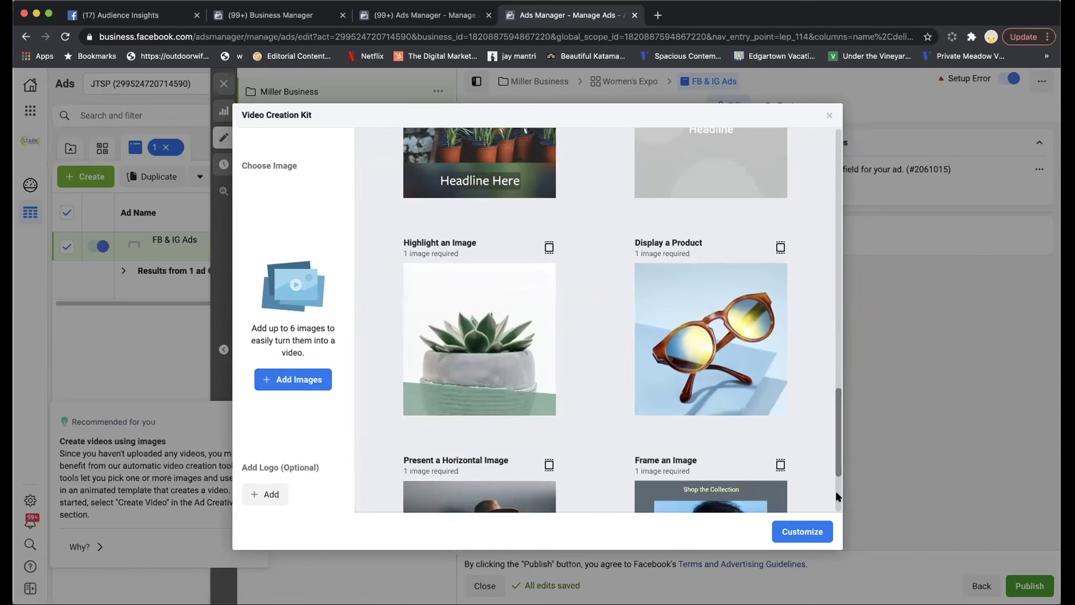
{"action": "left_click", "coordinate": [825, 115]}
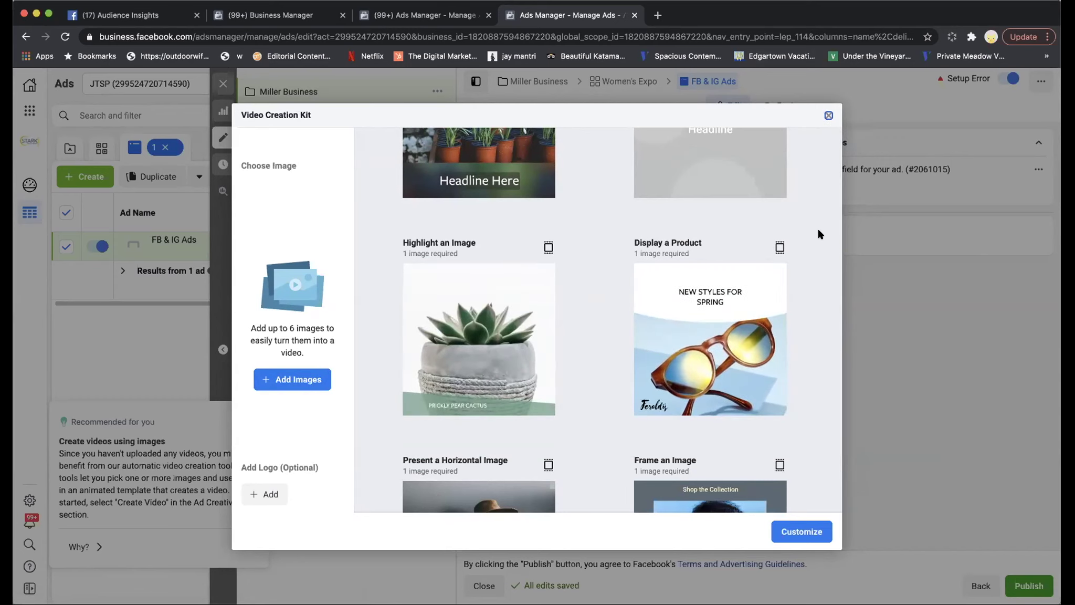
- Compare the Square and Vertical templates offered for creating a slideshow, and close the kit without creating one
{"action": "left_click", "coordinate": [512, 304]}
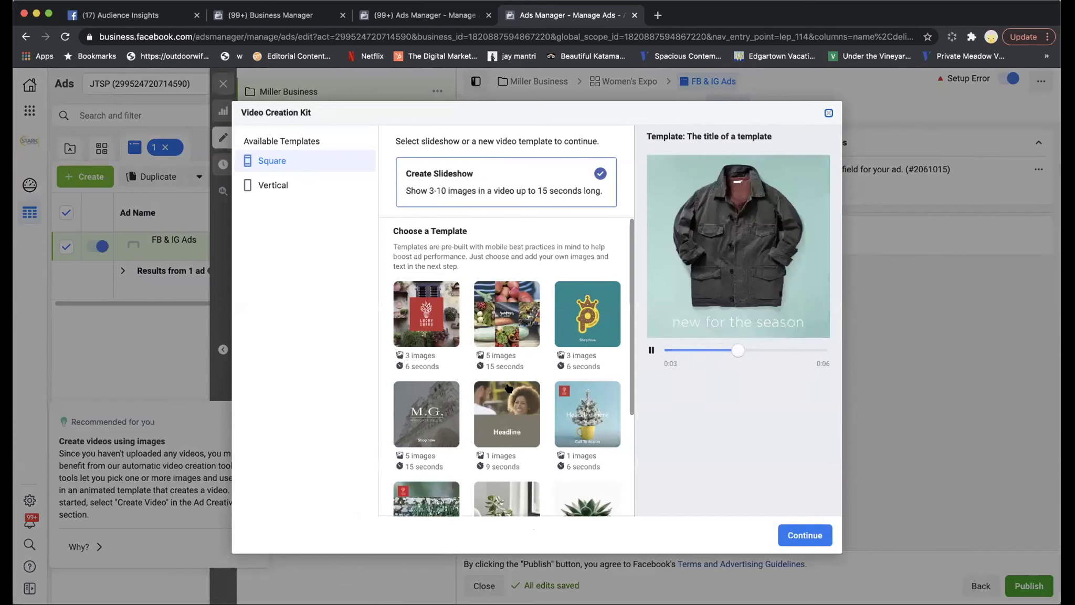
{"action": "scroll", "coordinate": [508, 388], "scroll_direction": "down", "scroll_amount": 2}
{"action": "left_click", "coordinate": [267, 183]}
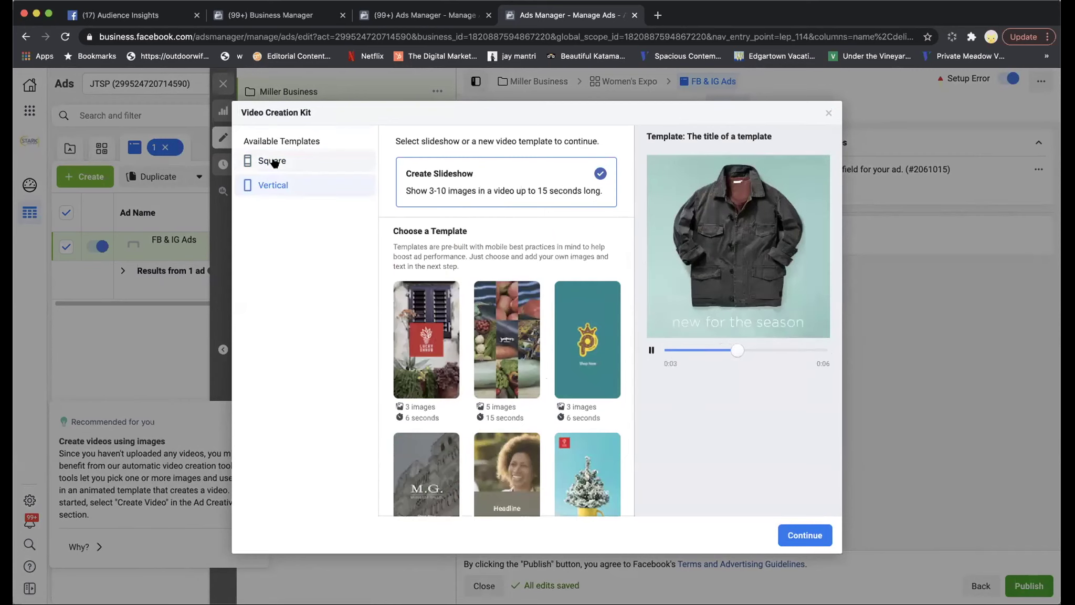
{"action": "left_click", "coordinate": [271, 162]}
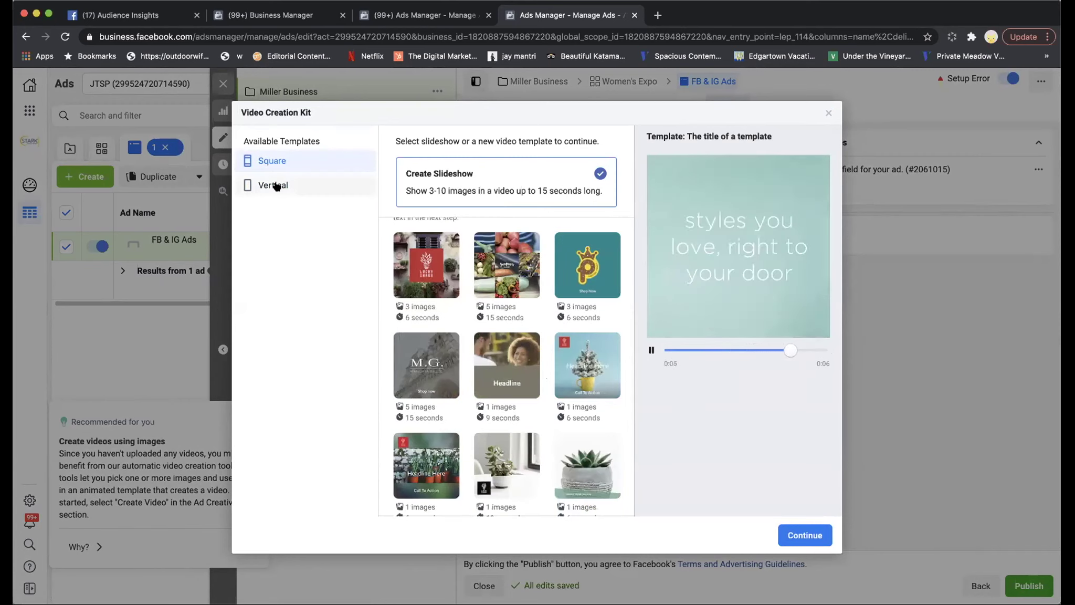
{"action": "left_click", "coordinate": [274, 186]}
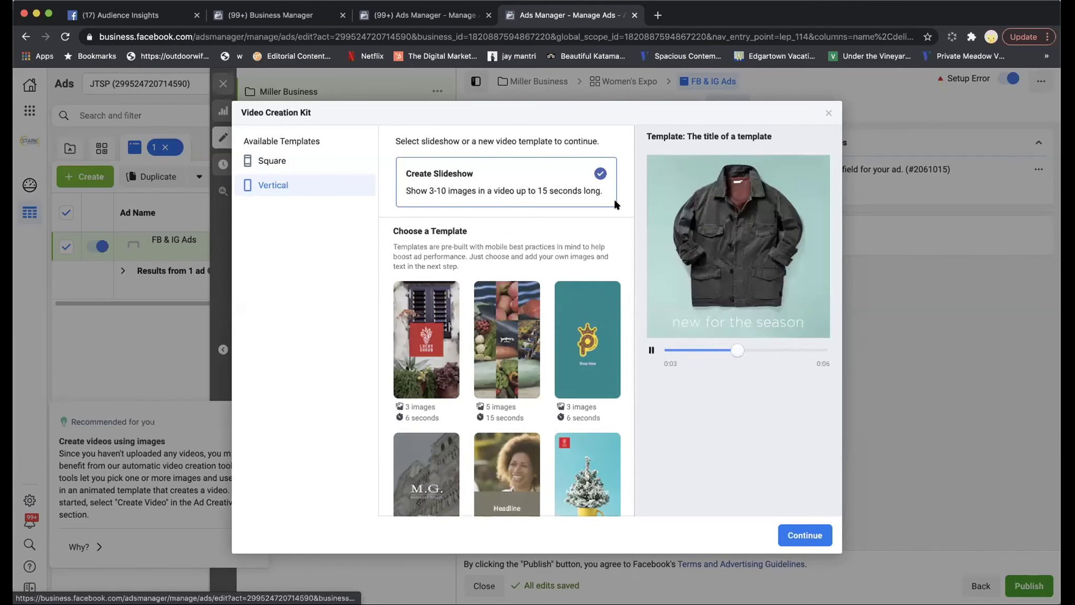
{"action": "left_click", "coordinate": [828, 113]}
- Choose the "WE'RE HIRING!" clip from Account Videos as the ad's media and continue to its placement cropping options
{"action": "left_click", "coordinate": [520, 271]}
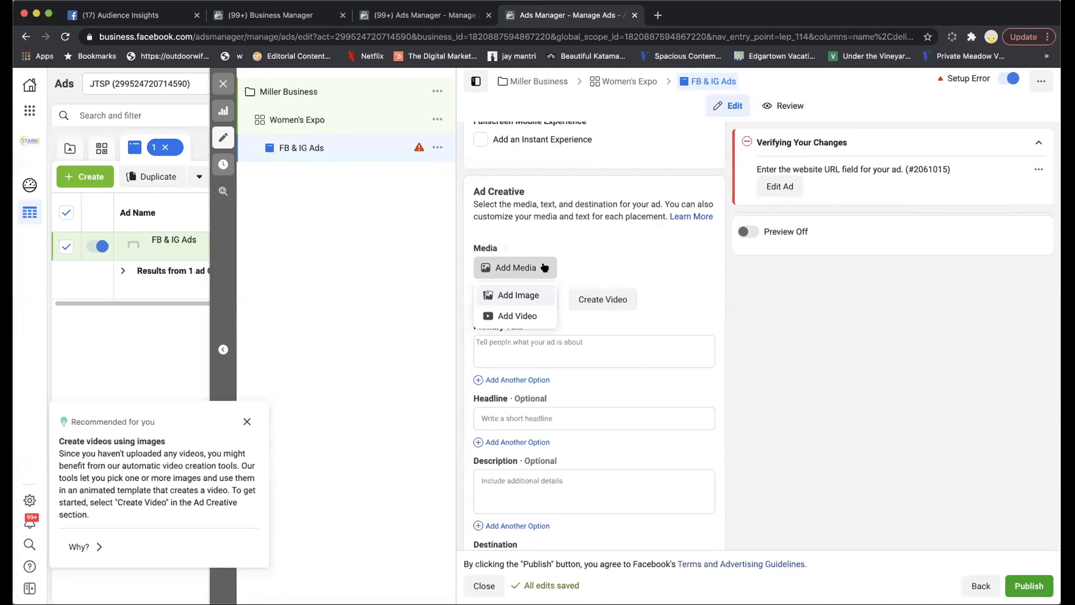
{"action": "left_click", "coordinate": [518, 306]}
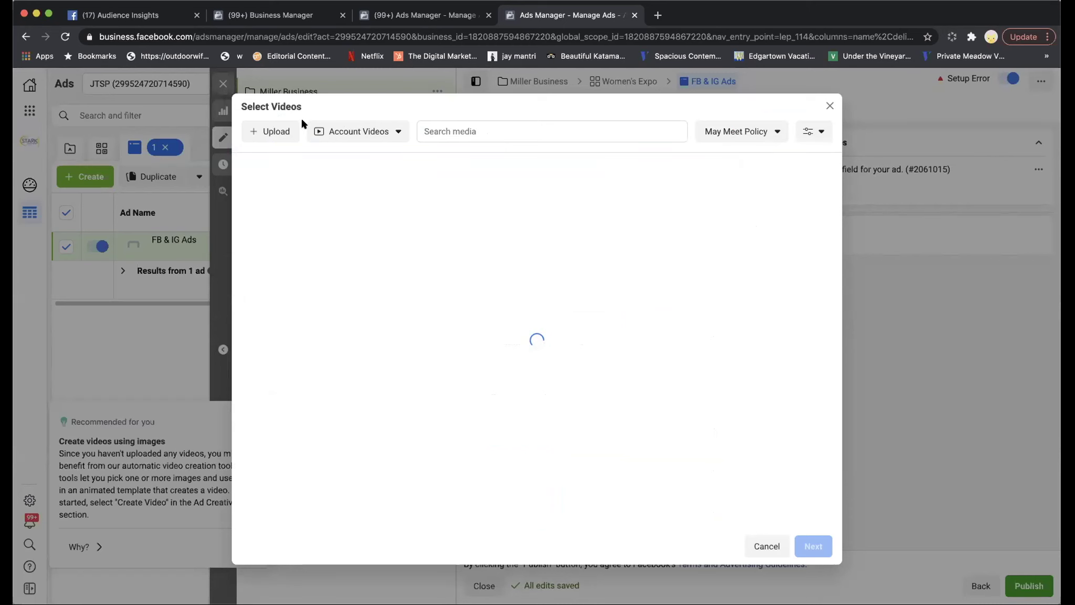
{"action": "left_click", "coordinate": [348, 130]}
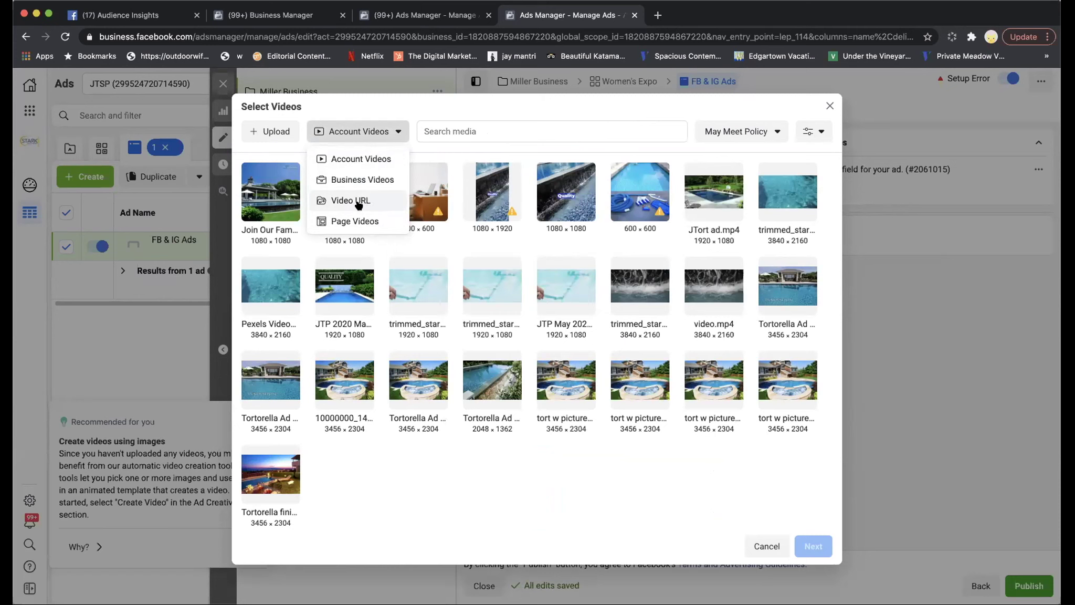
{"action": "left_click", "coordinate": [392, 108]}
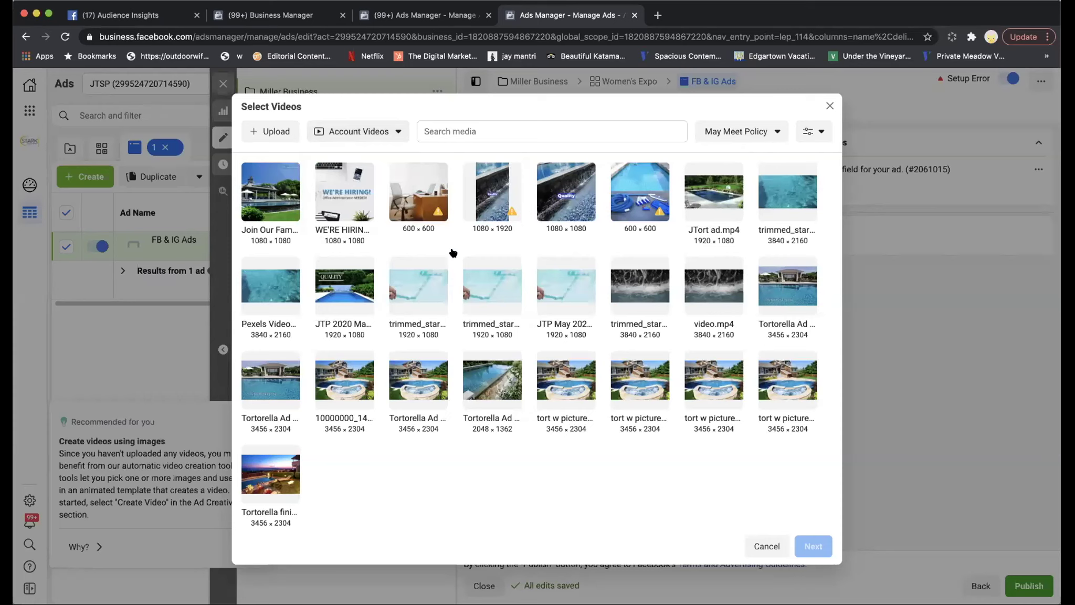
{"action": "left_click", "coordinate": [338, 195]}
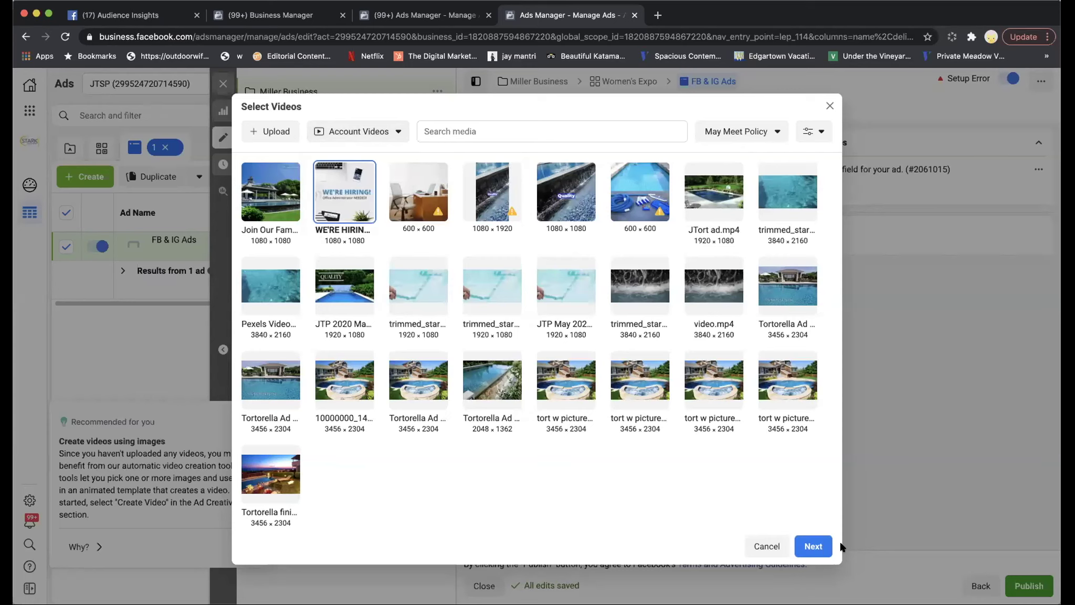
{"action": "left_click", "coordinate": [812, 545]}
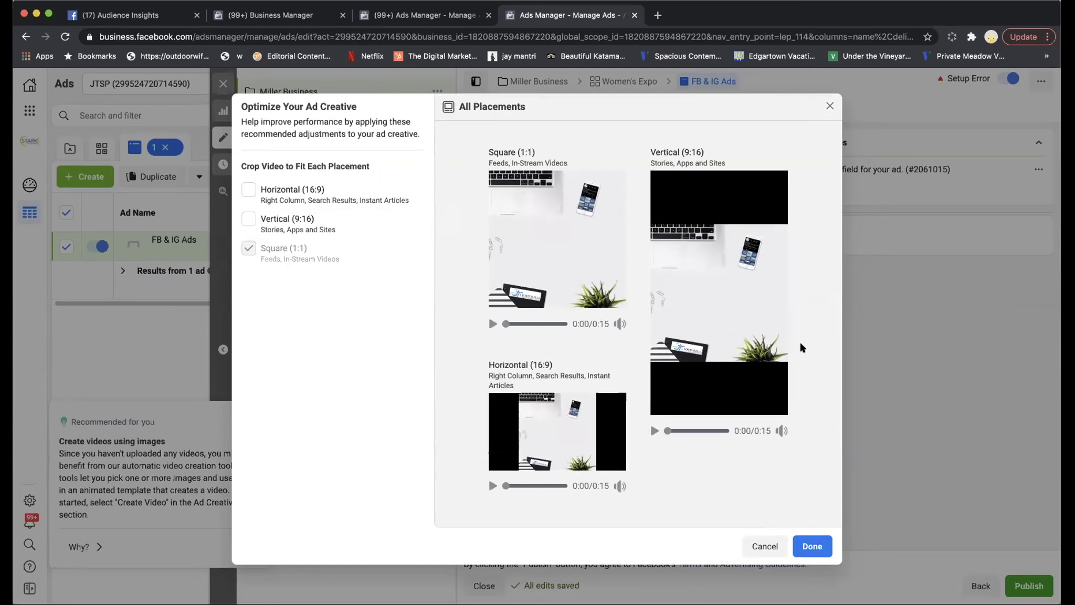
- Compare the Horizontal (16:9) placement with and without its crop while playing the video preview
{"action": "left_click", "coordinate": [249, 189]}
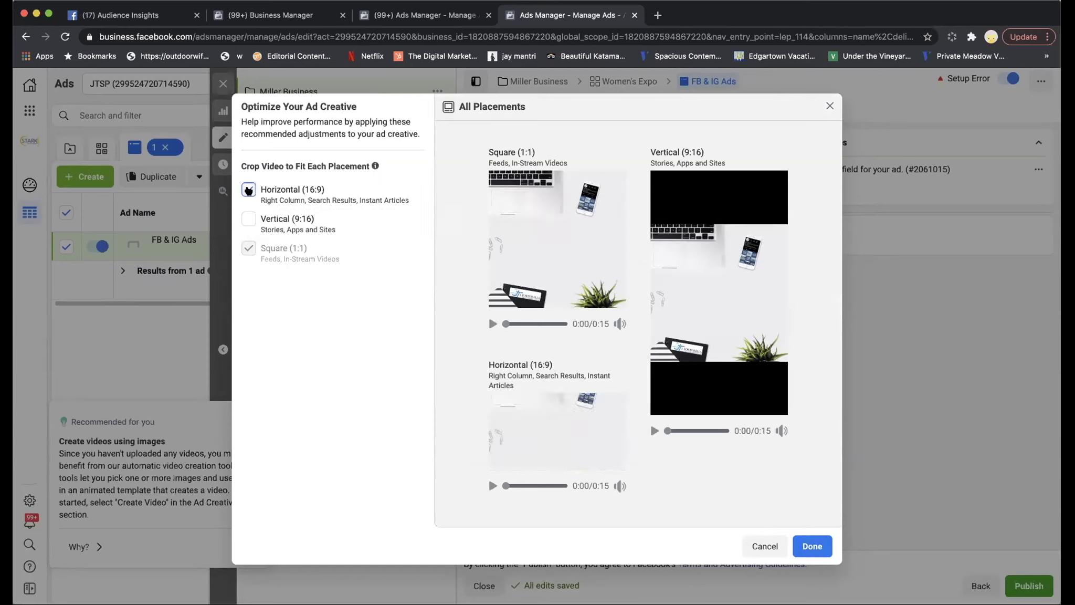
{"action": "mouse_move", "coordinate": [576, 465]}
{"action": "left_click", "coordinate": [247, 190]}
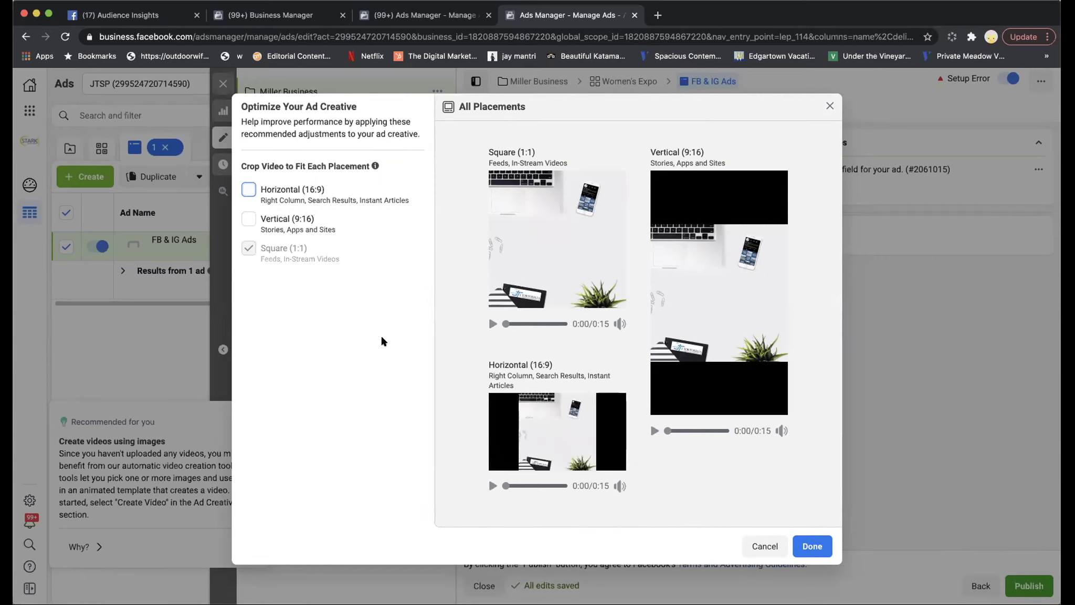
{"action": "mouse_move", "coordinate": [486, 416]}
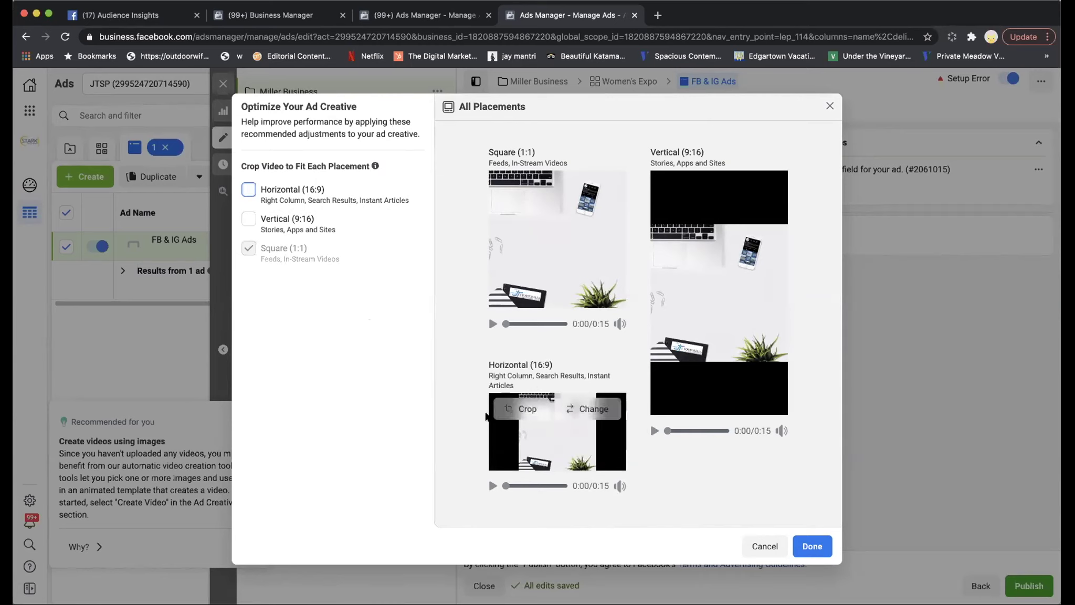
{"action": "left_click", "coordinate": [493, 485]}
{"action": "left_click", "coordinate": [240, 188]}
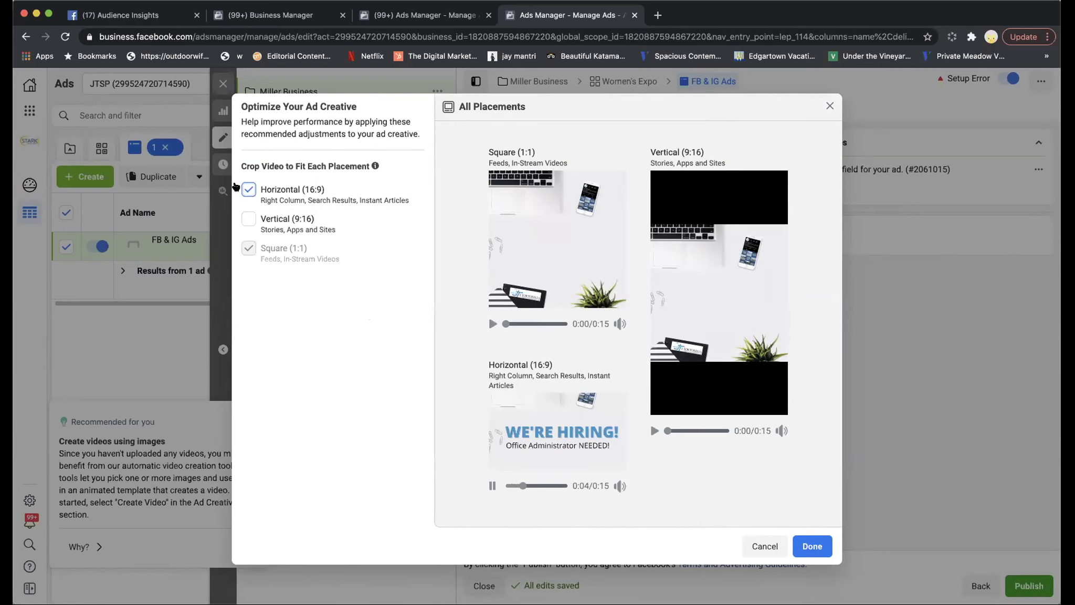
{"action": "left_click", "coordinate": [243, 188]}
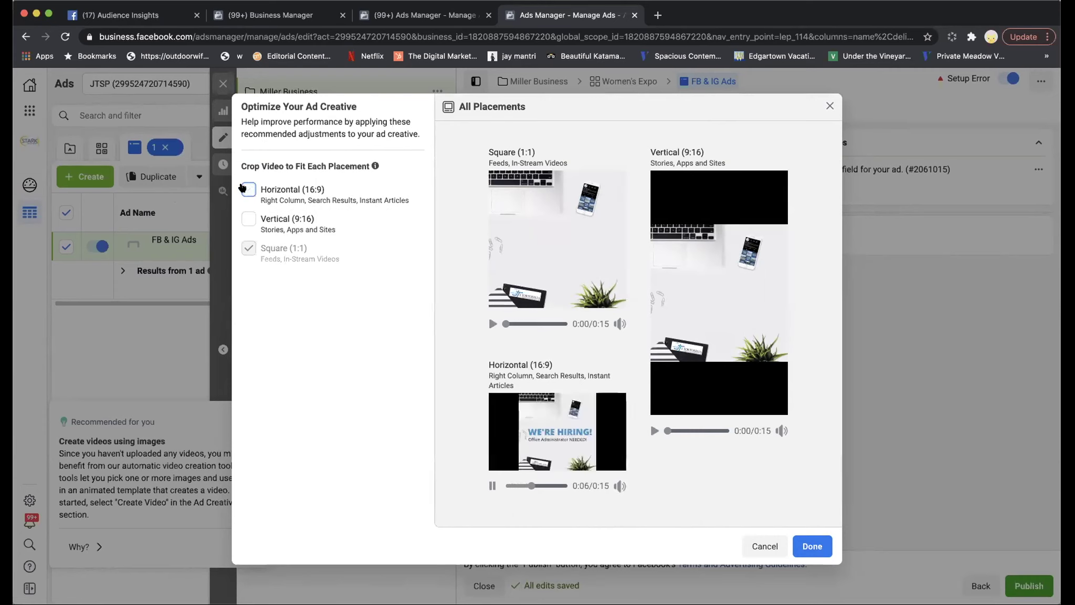
- Preview the video with the Vertical (9:16) crop applied, and remove that crop again
{"action": "left_click", "coordinate": [242, 217]}
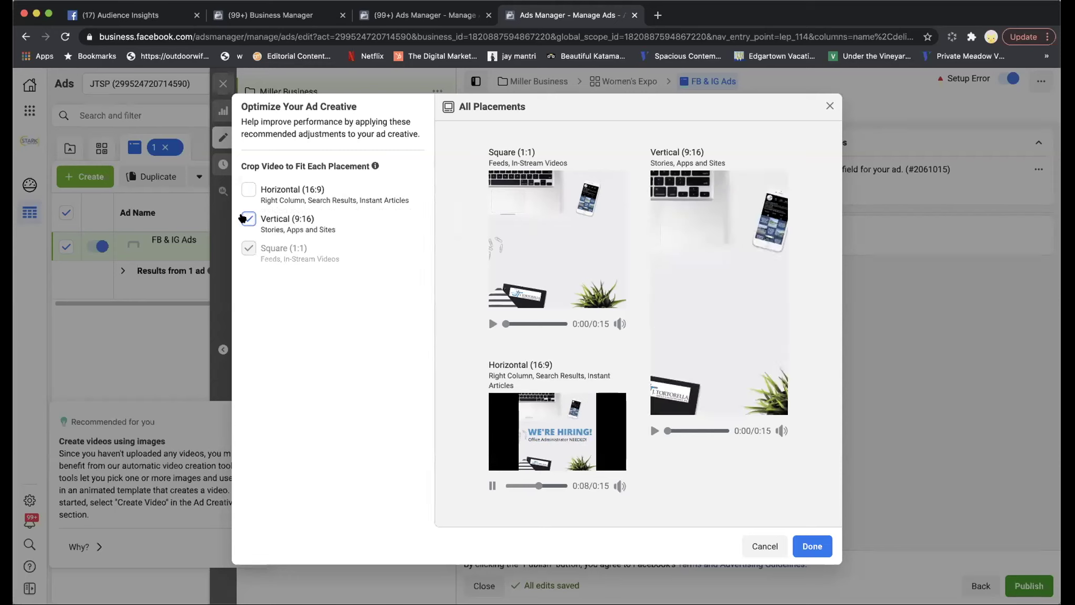
{"action": "left_click", "coordinate": [654, 430]}
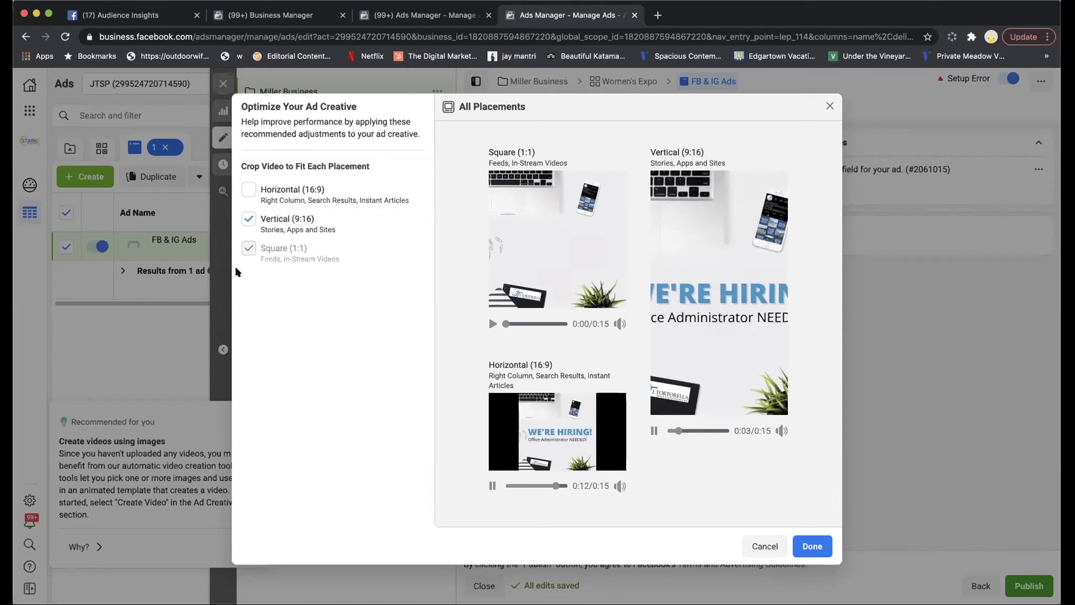
{"action": "left_click", "coordinate": [247, 219]}
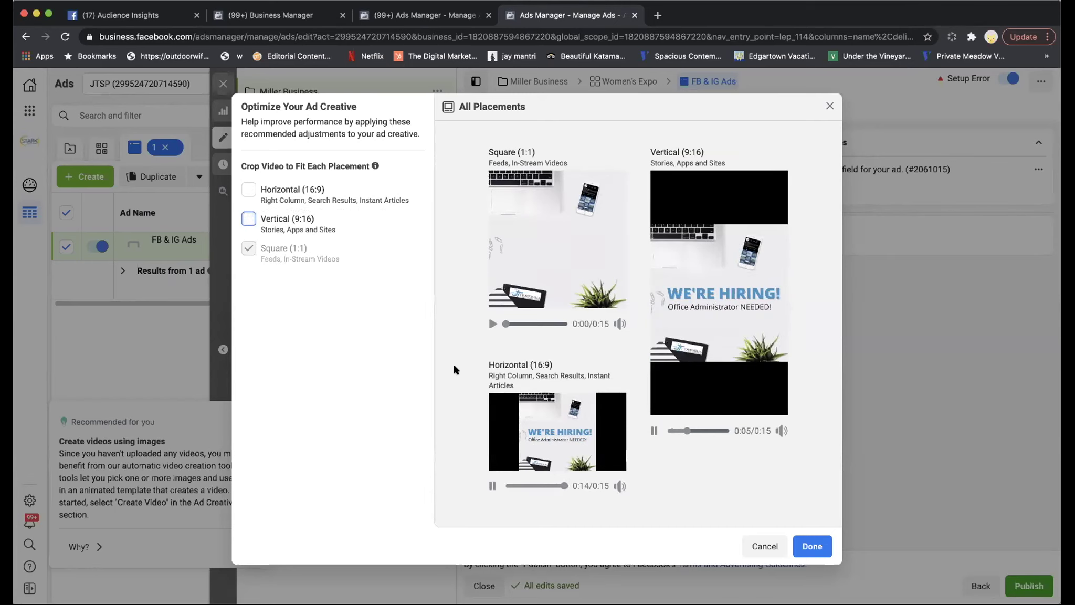
- Crop the video for the Horizontal (16:9) placements, preview the result, and finish the creative optimization
{"action": "left_click", "coordinate": [243, 191]}
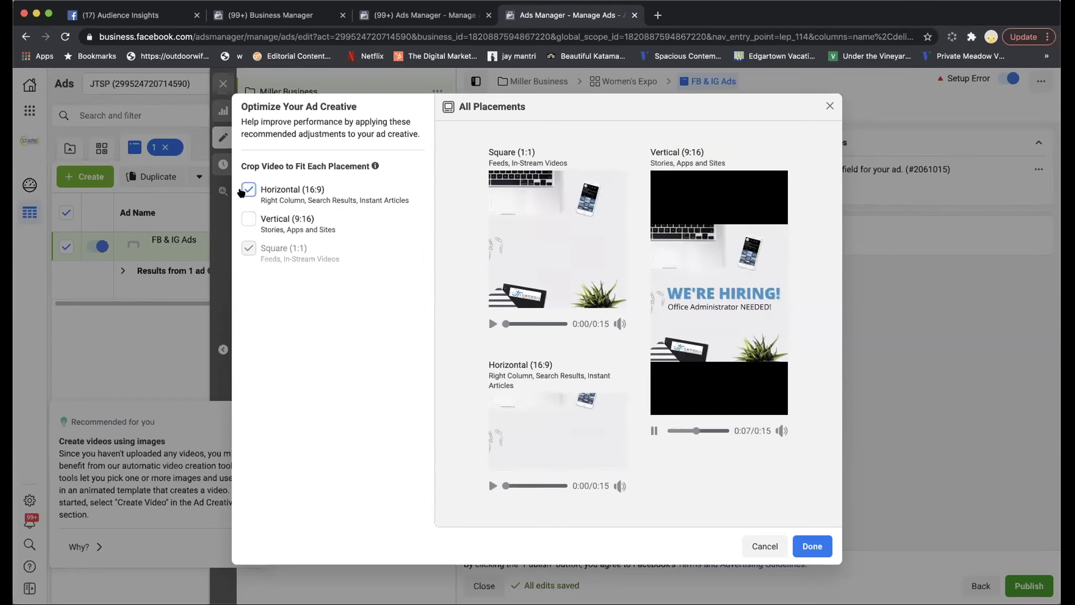
{"action": "left_click", "coordinate": [492, 485]}
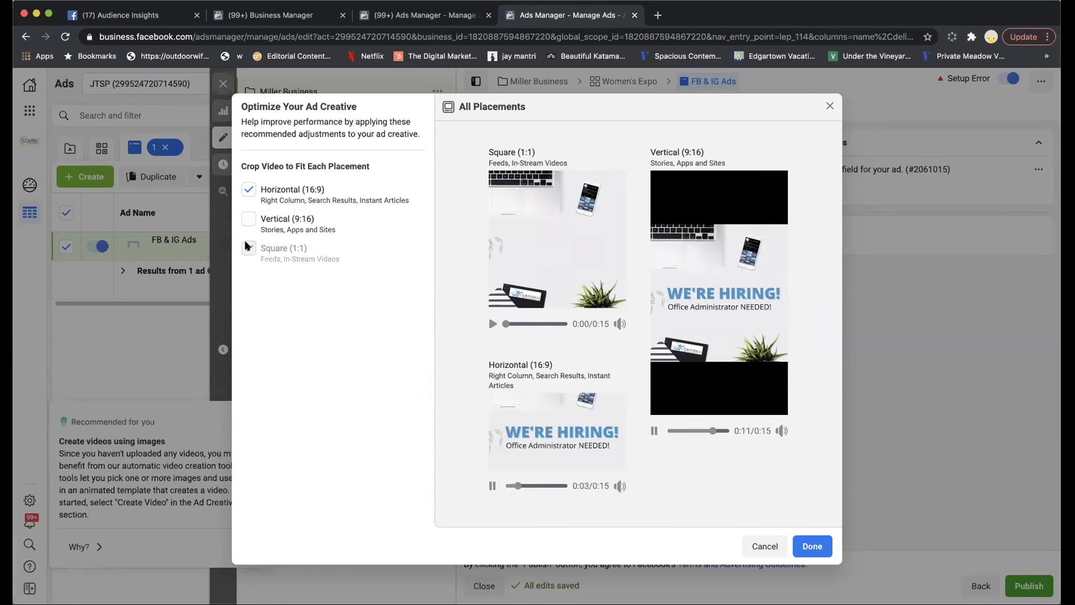
{"action": "mouse_move", "coordinate": [321, 259]}
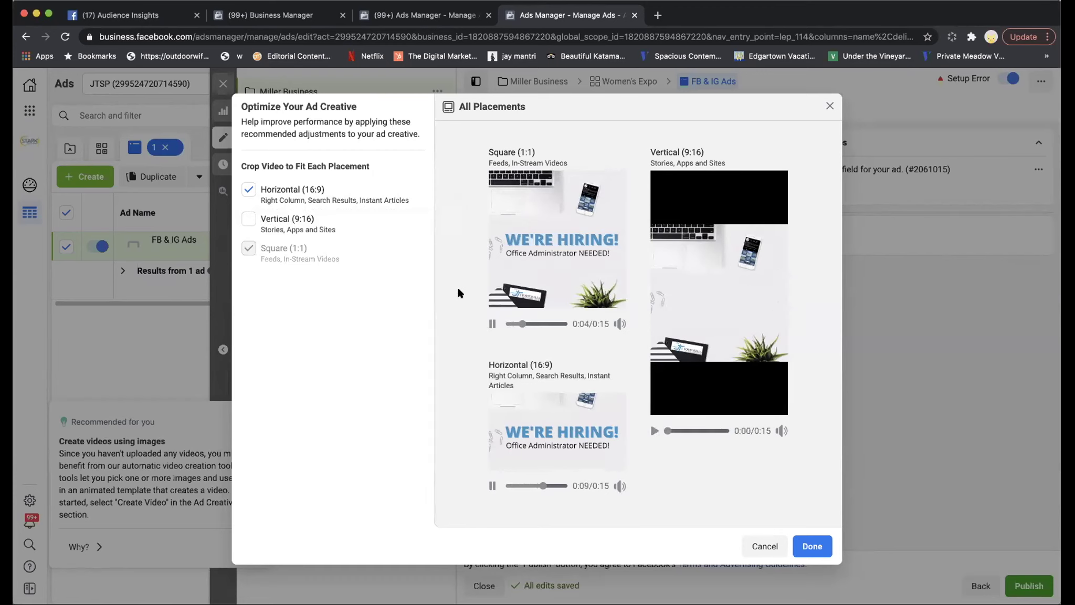
{"action": "left_click", "coordinate": [814, 550]}
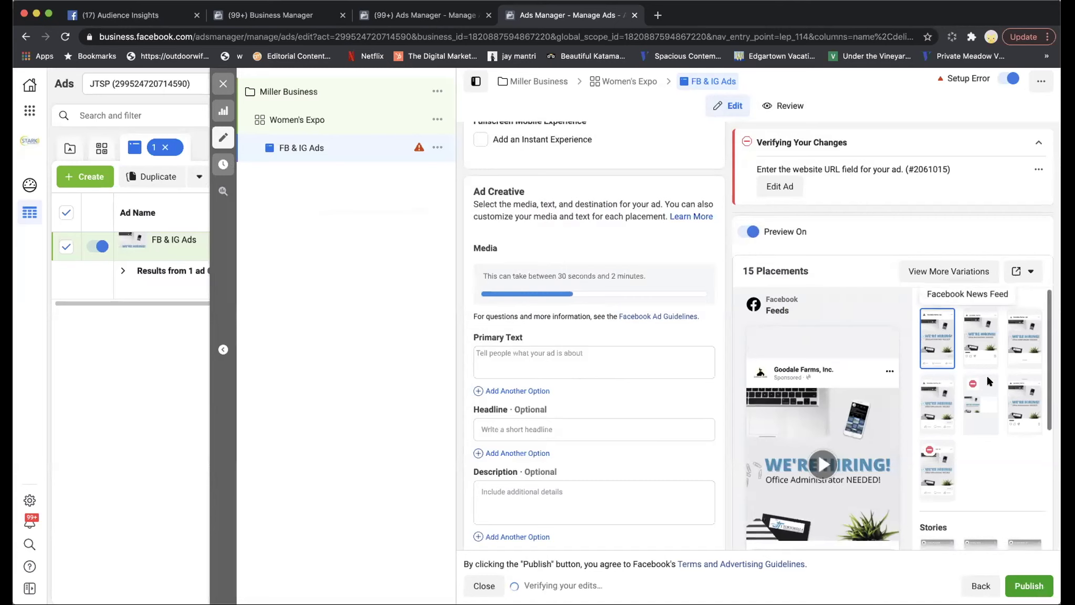
- Look over the placement previews, and set the ad's primary text to "This is great."
{"action": "scroll", "coordinate": [1031, 459], "scroll_direction": "down", "scroll_amount": 3}
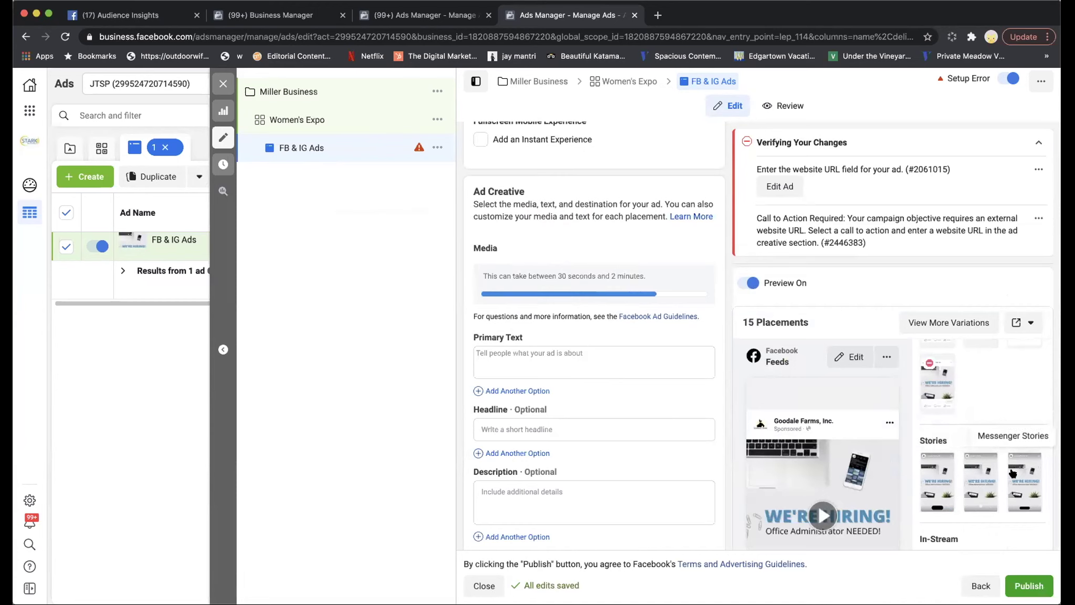
{"action": "scroll", "coordinate": [1020, 478], "scroll_direction": "up", "scroll_amount": 4}
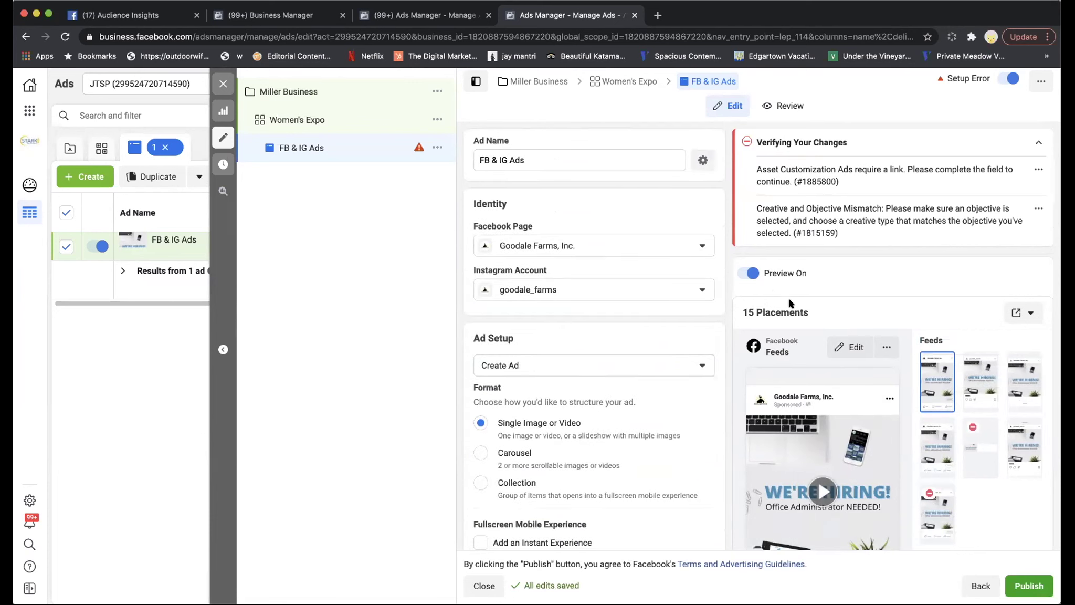
{"action": "scroll", "coordinate": [667, 328], "scroll_direction": "down", "scroll_amount": 5}
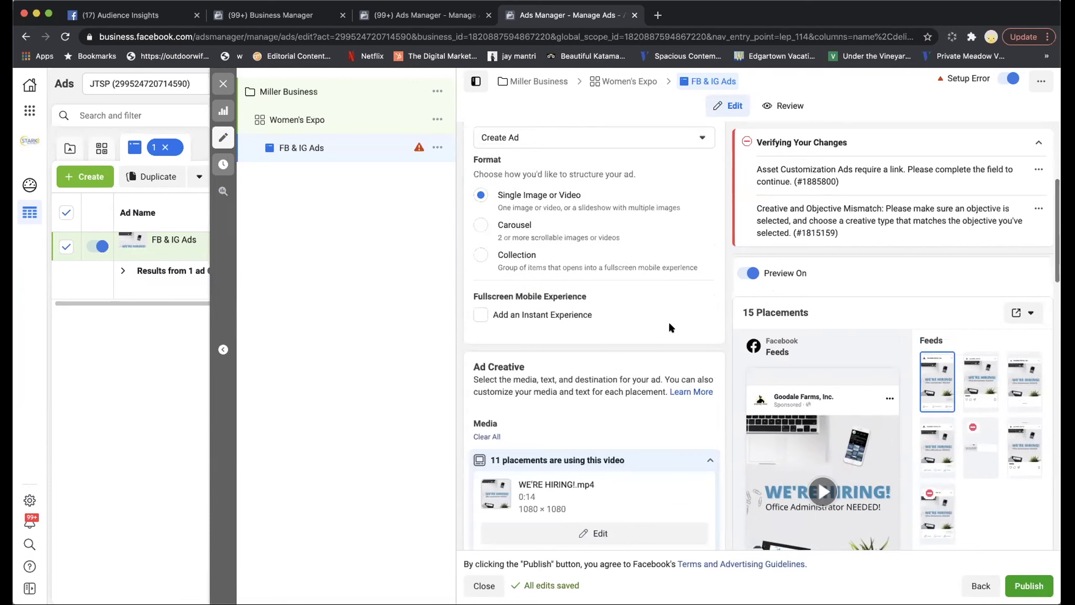
{"action": "scroll", "coordinate": [669, 327], "scroll_direction": "down", "scroll_amount": 8}
{"action": "scroll", "coordinate": [678, 322], "scroll_direction": "down", "scroll_amount": 2}
{"action": "scroll", "coordinate": [674, 321], "scroll_direction": "up", "scroll_amount": 3}
{"action": "left_click", "coordinate": [544, 266]}
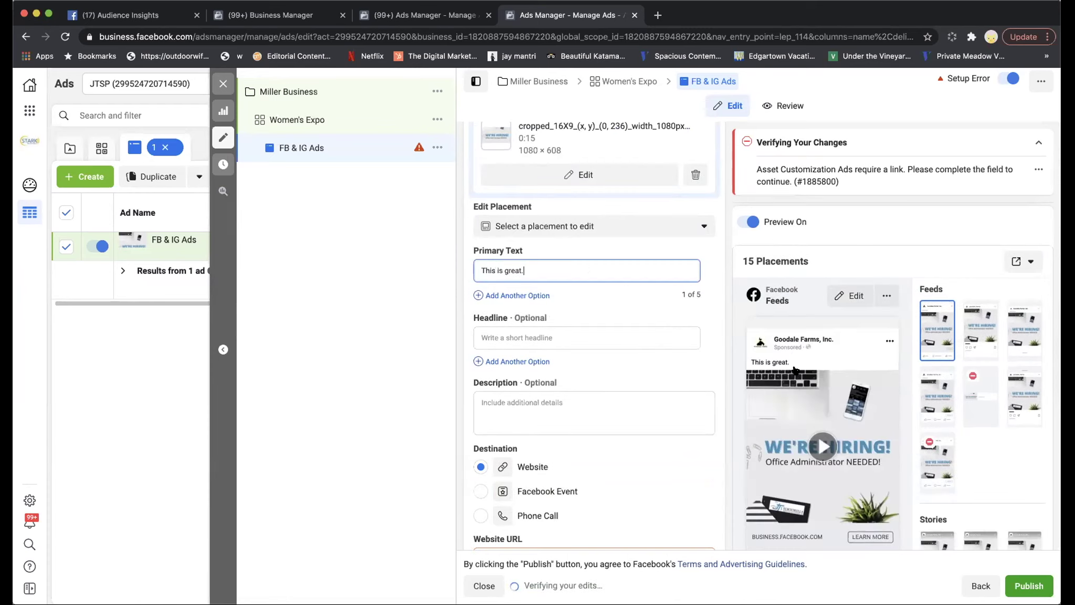
- Set the ad's headline to "Hi my name is" and enter a first name as the description
{"action": "left_click", "coordinate": [549, 338]}
{"action": "scroll", "coordinate": [735, 441], "scroll_direction": "down", "scroll_amount": 2}
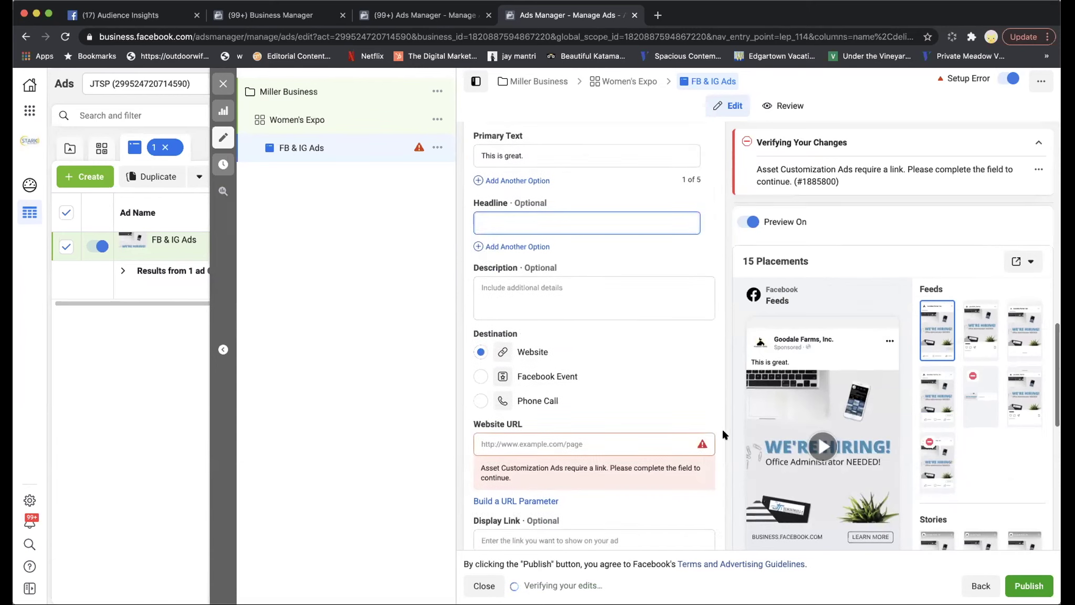
{"action": "scroll", "coordinate": [796, 440], "scroll_direction": "down", "scroll_amount": 1}
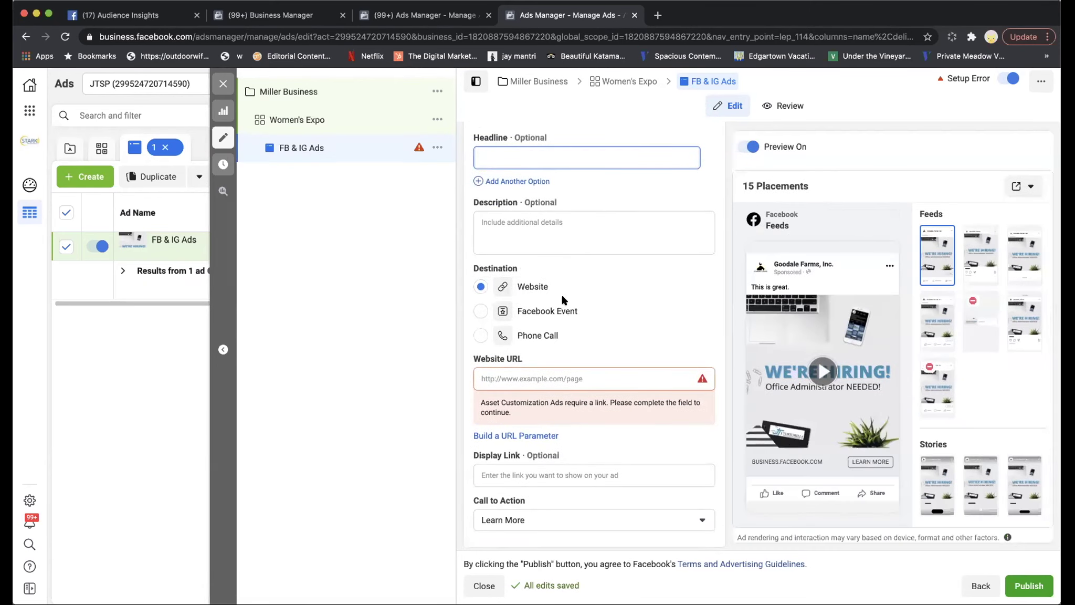
{"action": "scroll", "coordinate": [566, 295], "scroll_direction": "up", "scroll_amount": 2}
{"action": "type", "text": "H"}
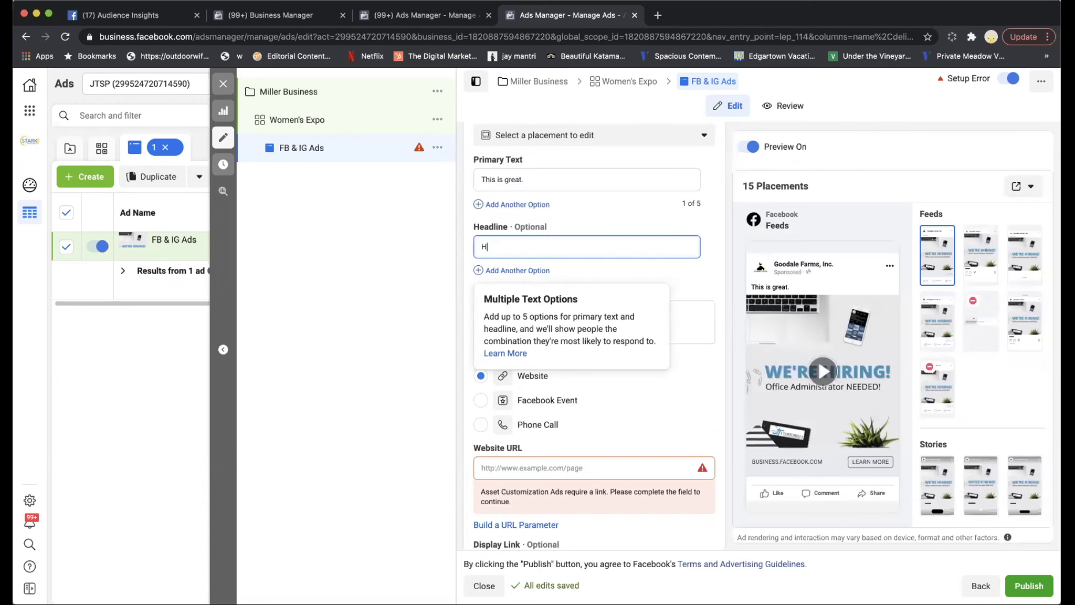
{"action": "type", "text": "i my name is"}
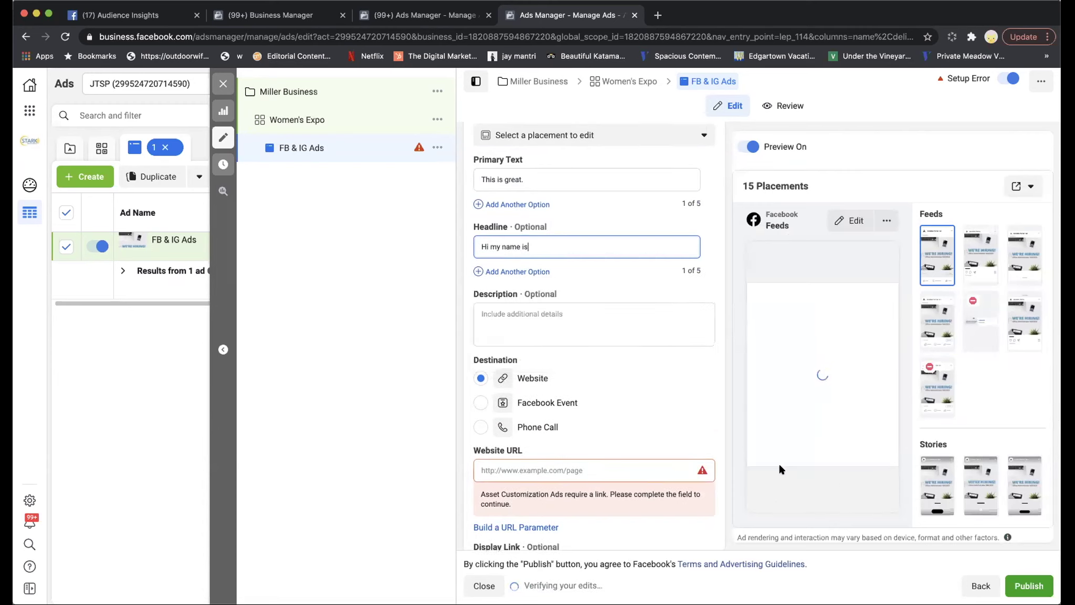
{"action": "left_click", "coordinate": [537, 315]}
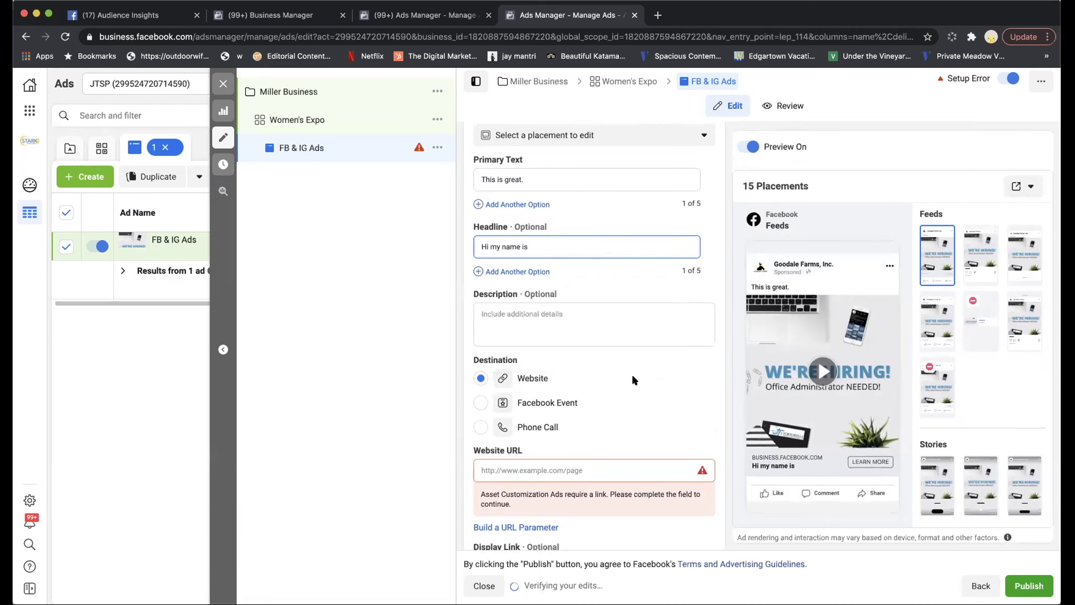
{"action": "type", "text": "Kelsey"}
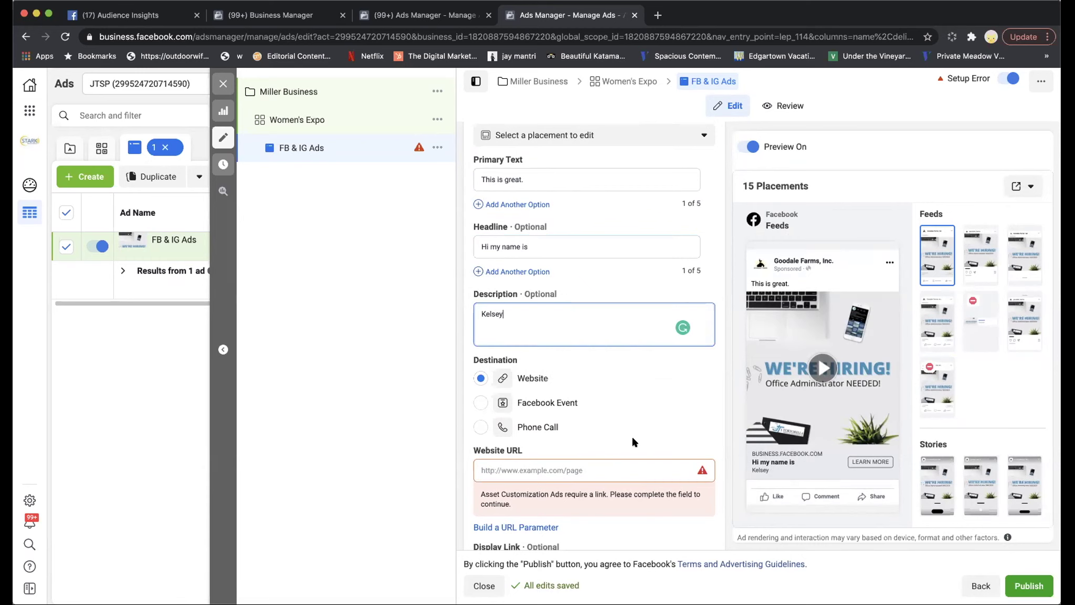
{"action": "left_click", "coordinate": [596, 466]}
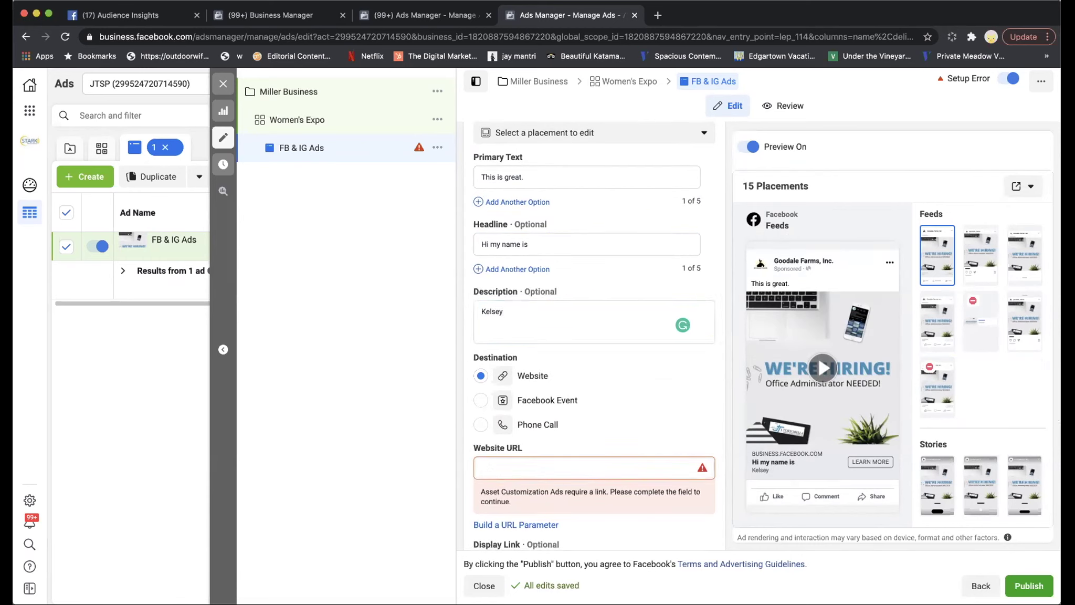
{"action": "type", "text": "www.starkmediany.com"}
{"action": "left_click", "coordinate": [615, 435]}
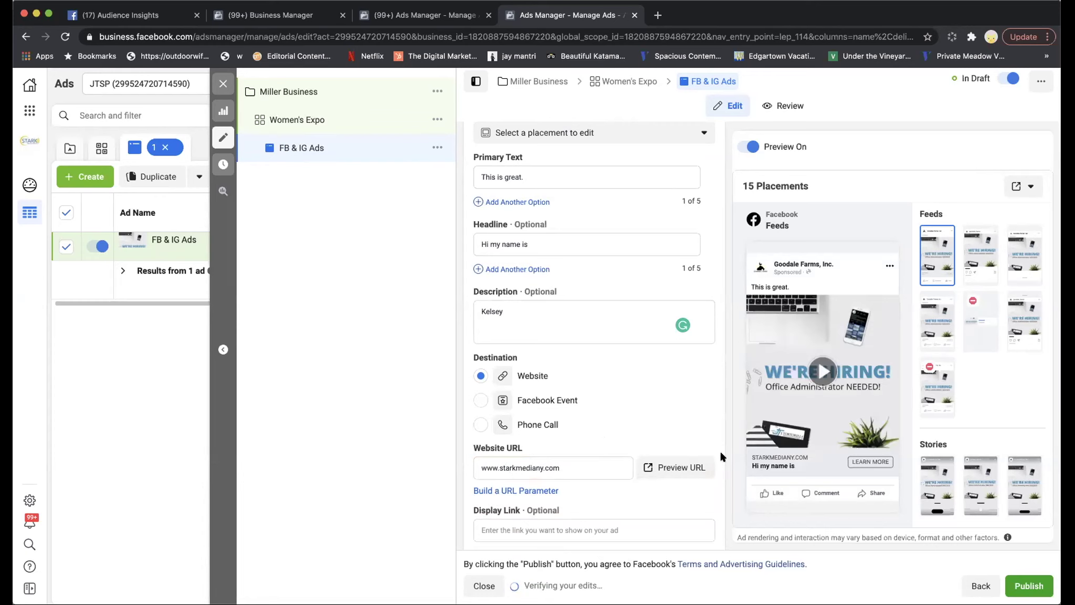
{"action": "scroll", "coordinate": [614, 378], "scroll_direction": "down", "scroll_amount": 2}
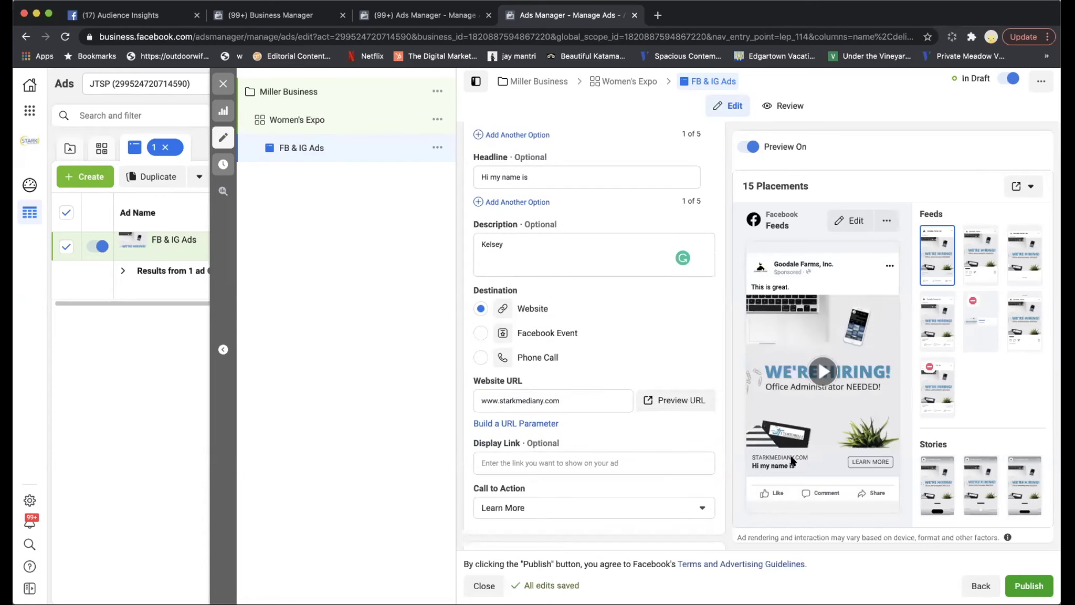
{"action": "left_click", "coordinate": [532, 463]}
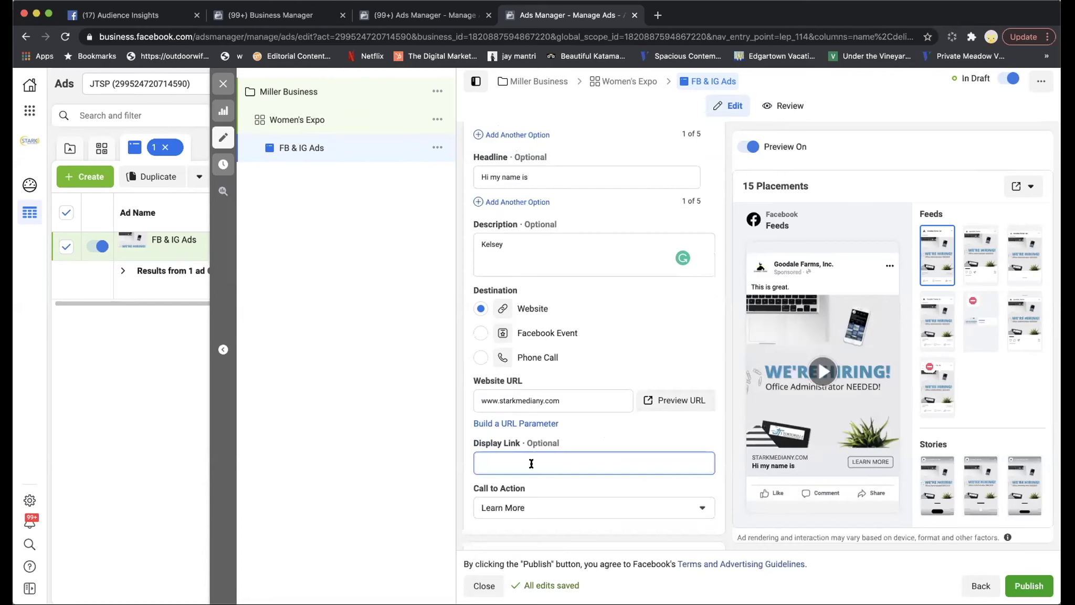
{"action": "scroll", "coordinate": [529, 461], "scroll_direction": "down", "scroll_amount": 1}
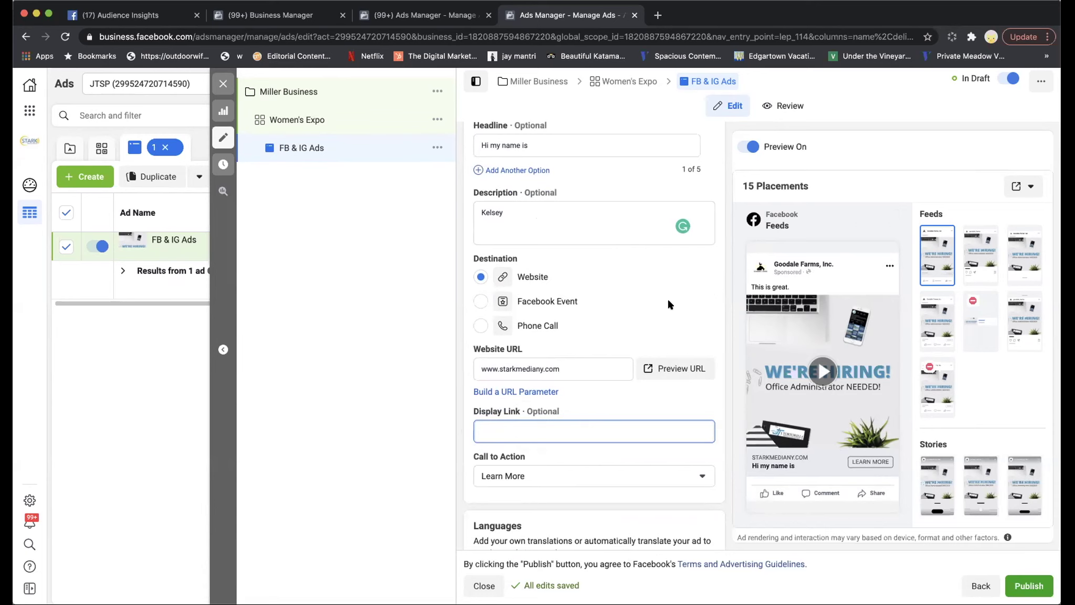
- Review the available call-to-action options, and set the ad's call to action to Contact Us
{"action": "scroll", "coordinate": [664, 301], "scroll_direction": "down", "scroll_amount": 3}
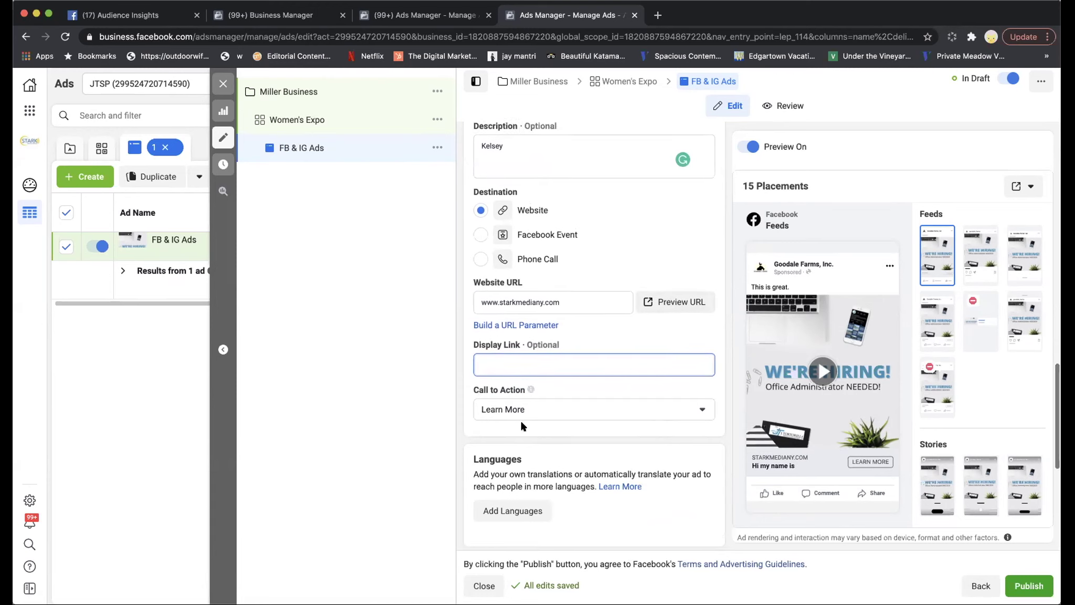
{"action": "left_click", "coordinate": [517, 407]}
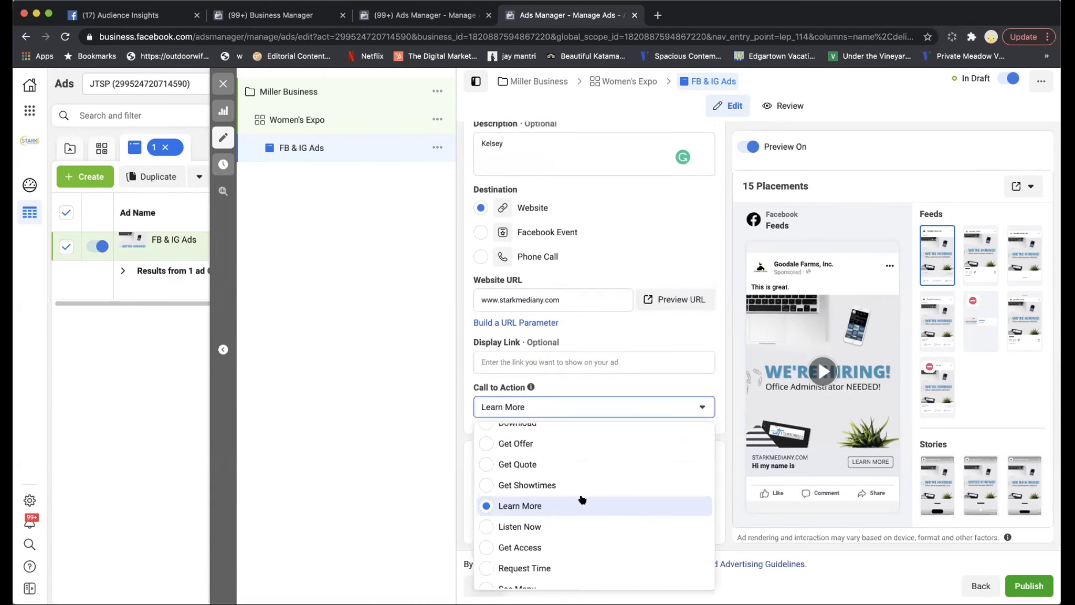
{"action": "scroll", "coordinate": [580, 501], "scroll_direction": "up", "scroll_amount": 3}
{"action": "scroll", "coordinate": [574, 451], "scroll_direction": "down", "scroll_amount": 5}
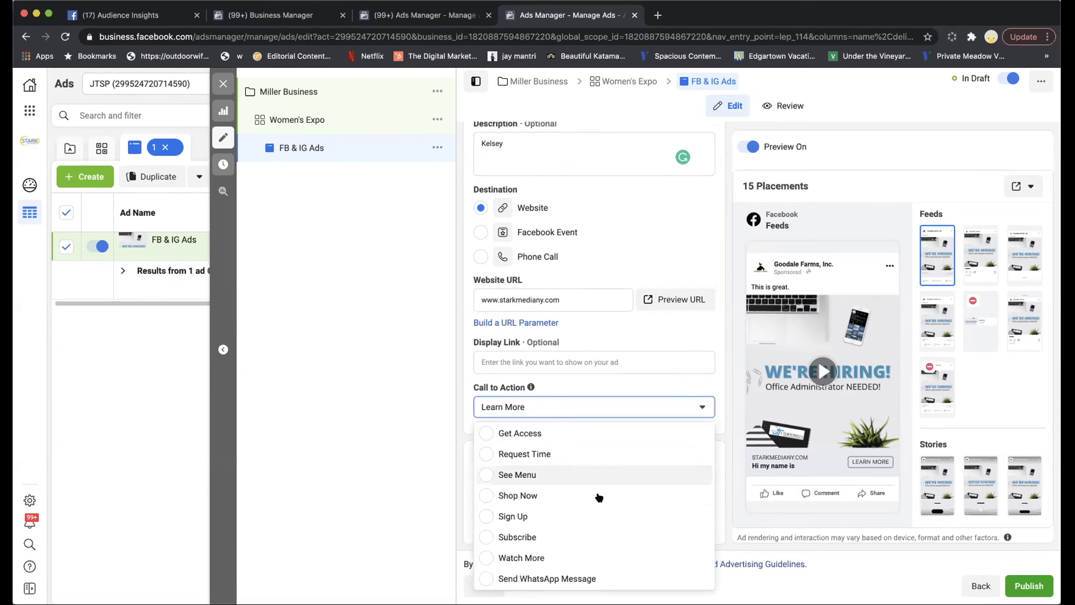
{"action": "scroll", "coordinate": [634, 527], "scroll_direction": "up", "scroll_amount": 3}
{"action": "scroll", "coordinate": [632, 528], "scroll_direction": "up", "scroll_amount": 1}
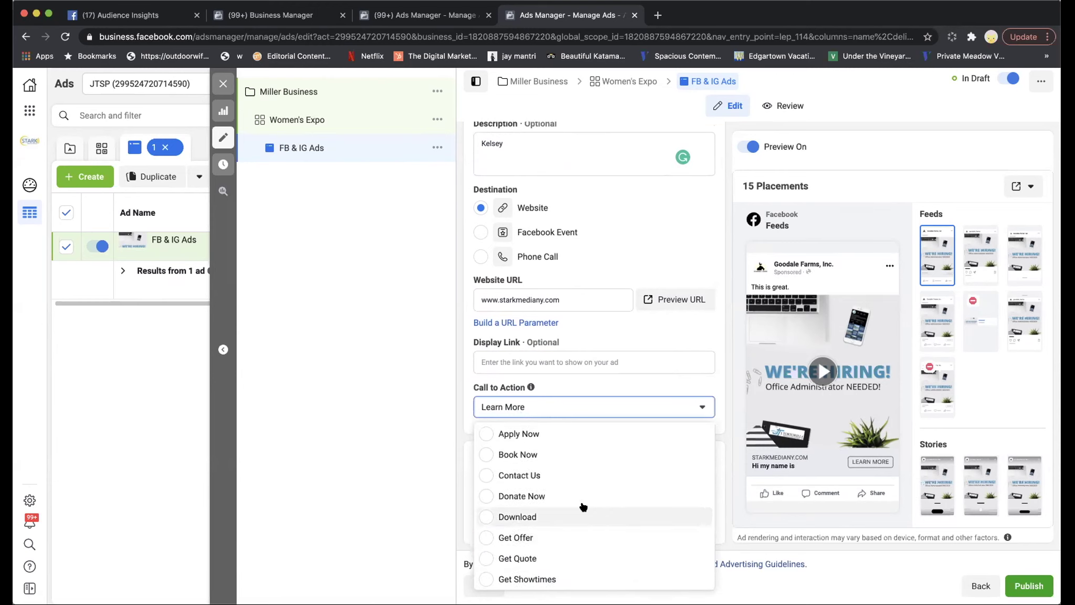
{"action": "left_click", "coordinate": [536, 476]}
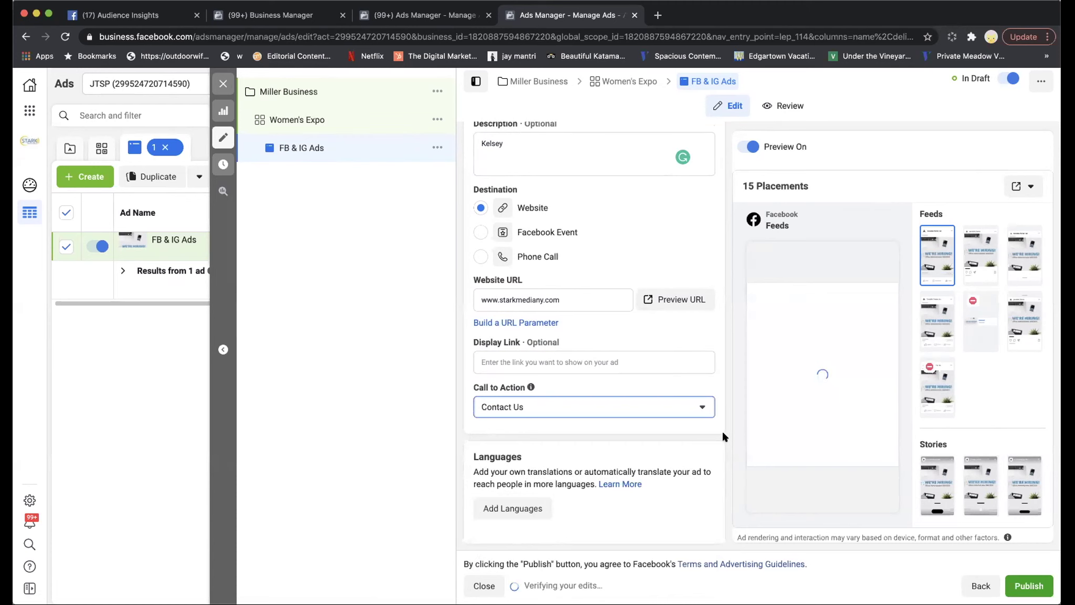
{"action": "left_click", "coordinate": [566, 295]}
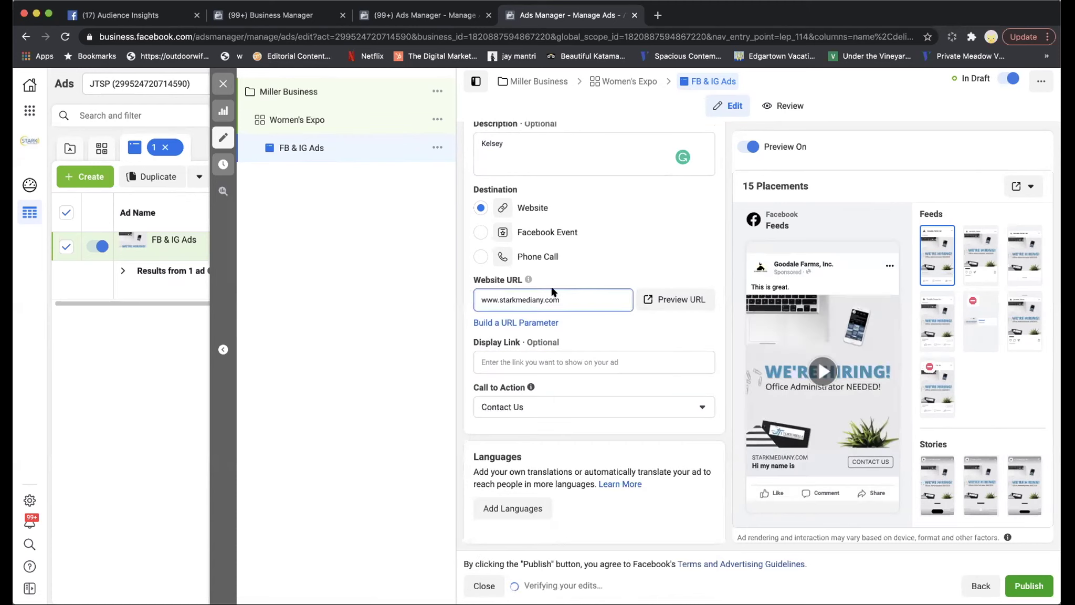
{"action": "type", "text": "/contact-us"}
{"action": "left_click", "coordinate": [683, 275]}
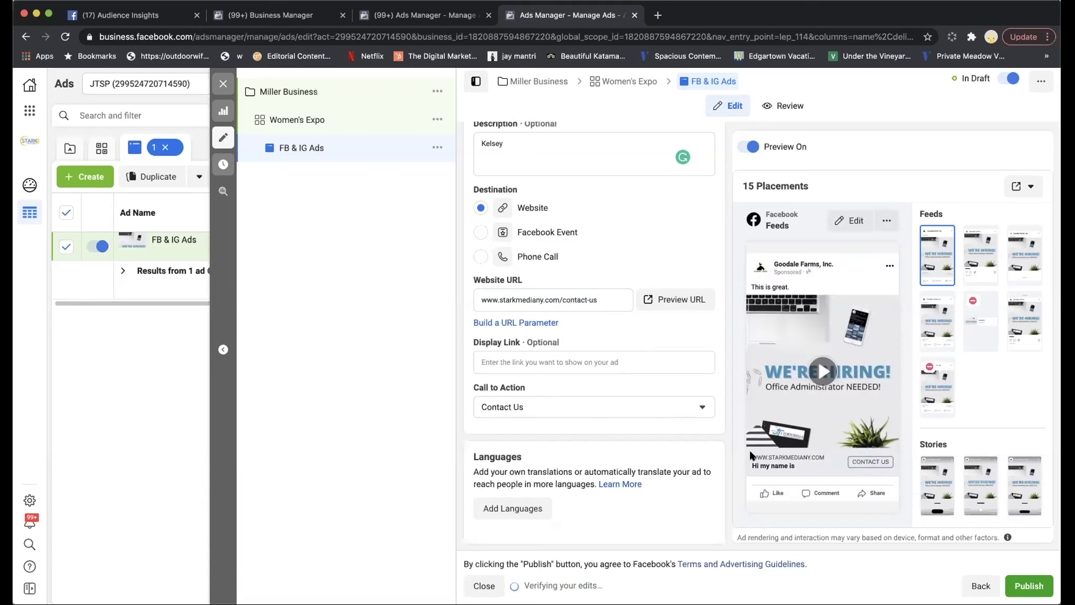
{"action": "scroll", "coordinate": [703, 420], "scroll_direction": "down", "scroll_amount": 6}
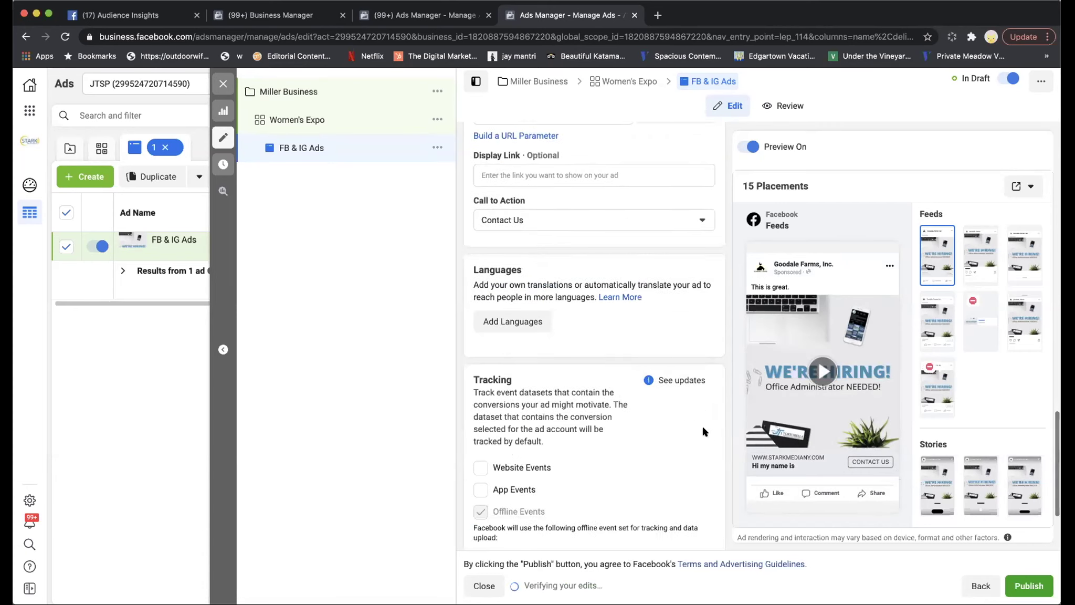